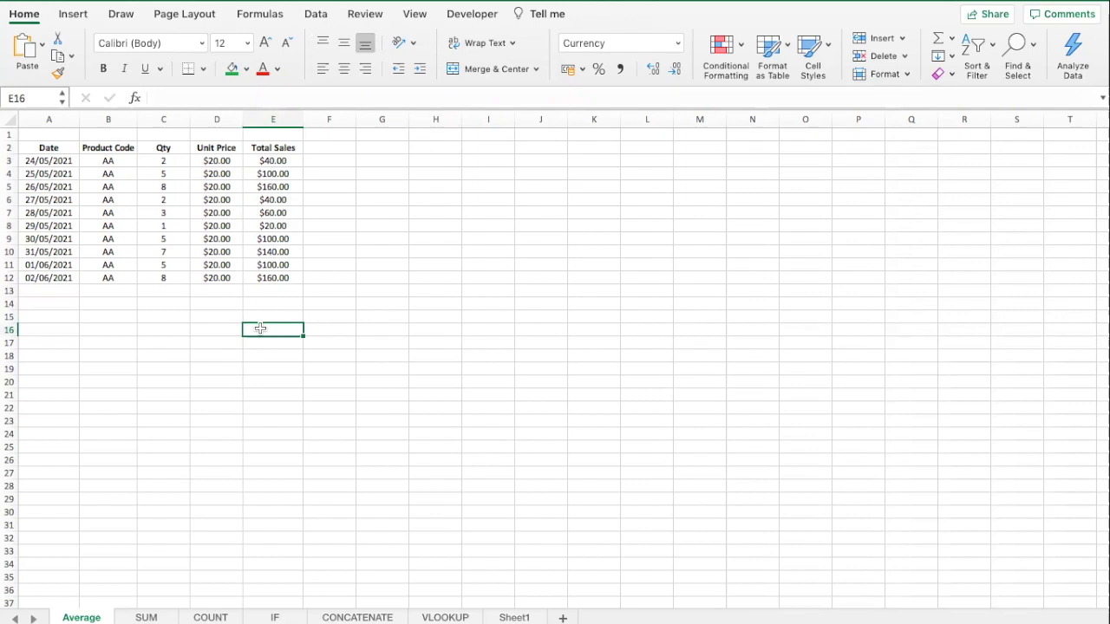
{"action": "left_click", "coordinate": [201, 370]}
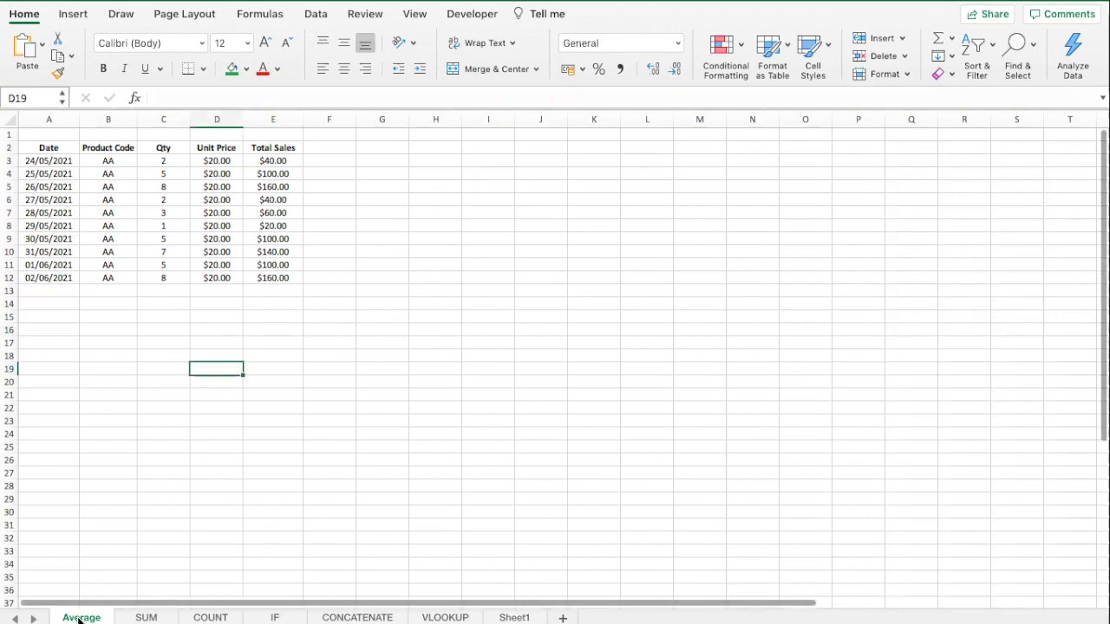
{"action": "left_click", "coordinate": [154, 524]}
{"action": "left_click", "coordinate": [270, 333]}
{"action": "left_click", "coordinate": [274, 355]}
- Calculate the average of Total Sales manually in cell E16 with =SUM(E3:E12)/10
{"action": "left_click", "coordinate": [275, 330]}
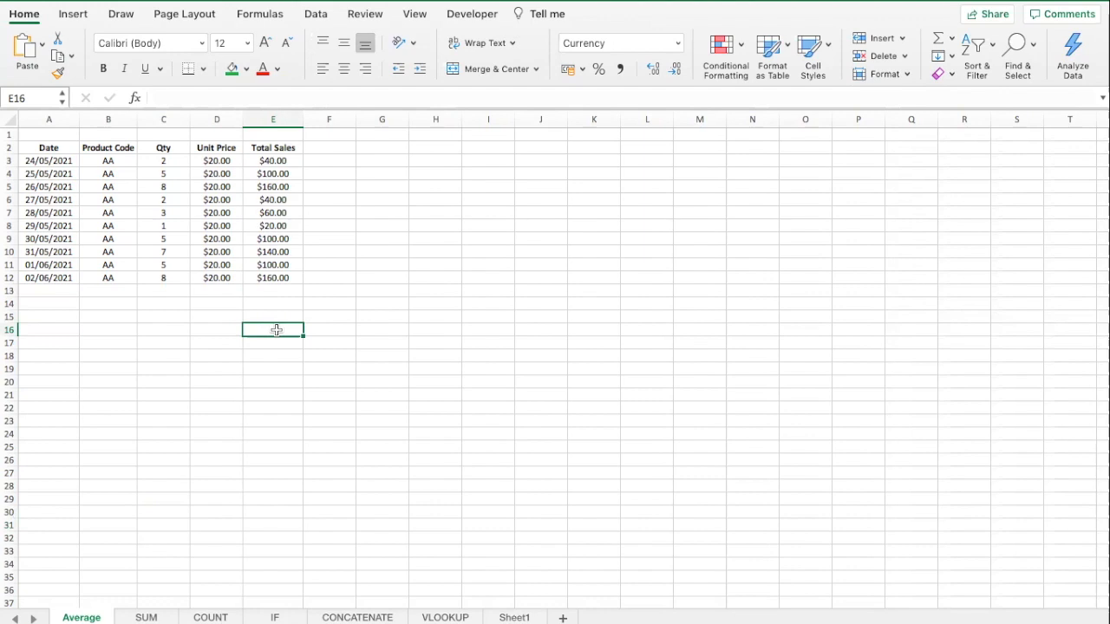
{"action": "type", "text": "=SUM("}
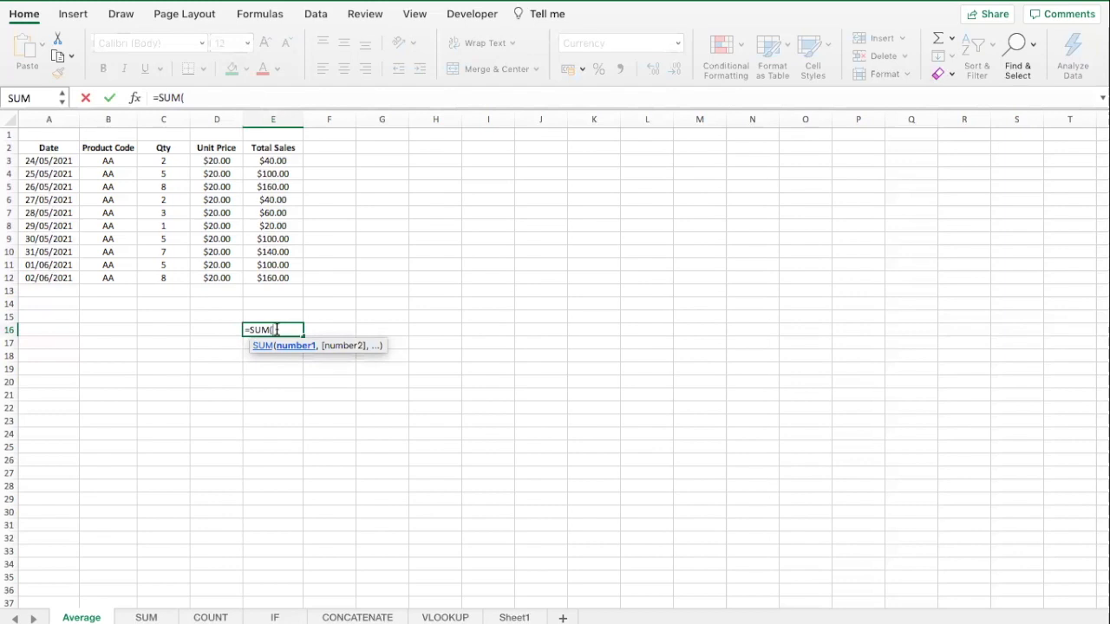
{"action": "left_click_drag", "start_coordinate": [276, 161], "coordinate": [273, 278]}
{"action": "type", "text": ")"}
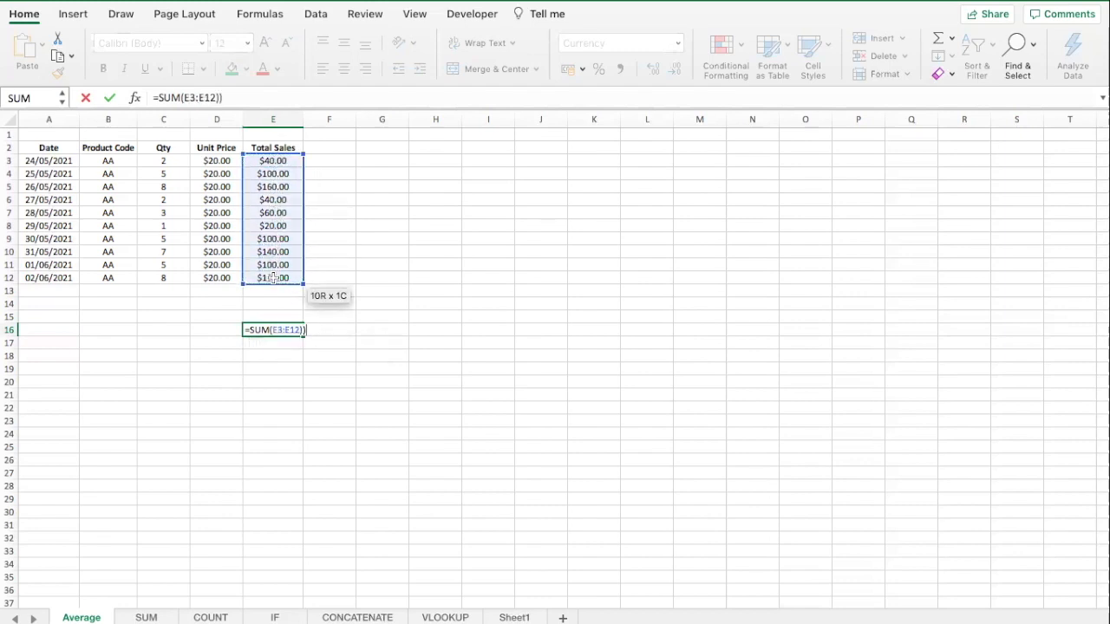
{"action": "type", "text": "/10"}
{"action": "key", "text": "Return"}
- Calculate the average of Total Sales in cell E18 with =AVERAGE(E3:E12)
{"action": "key", "text": "Return"}
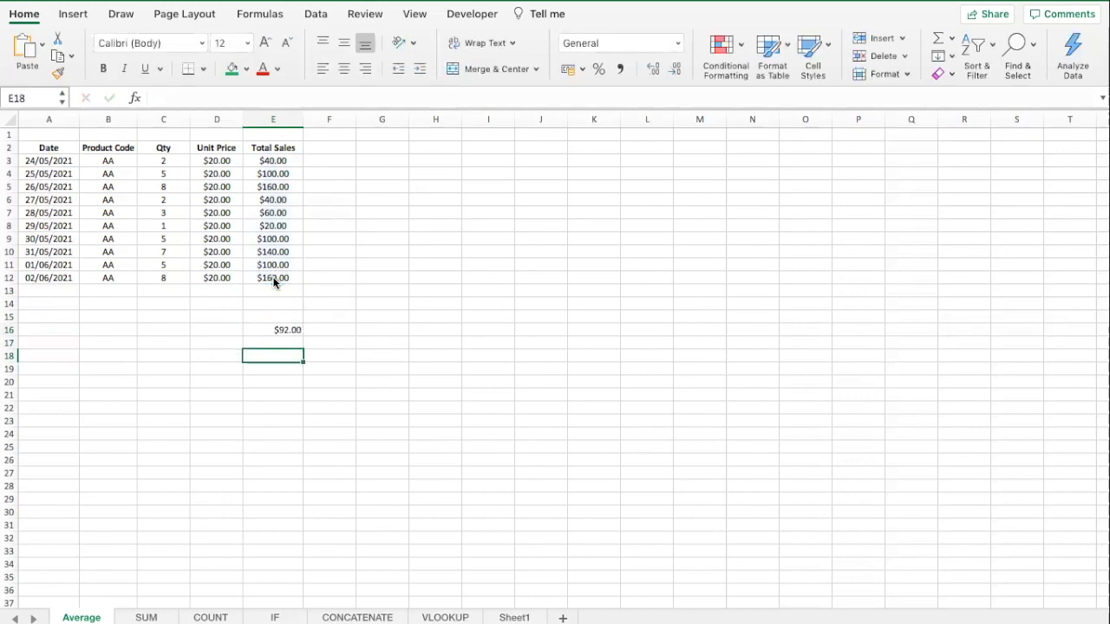
{"action": "type", "text": "="}
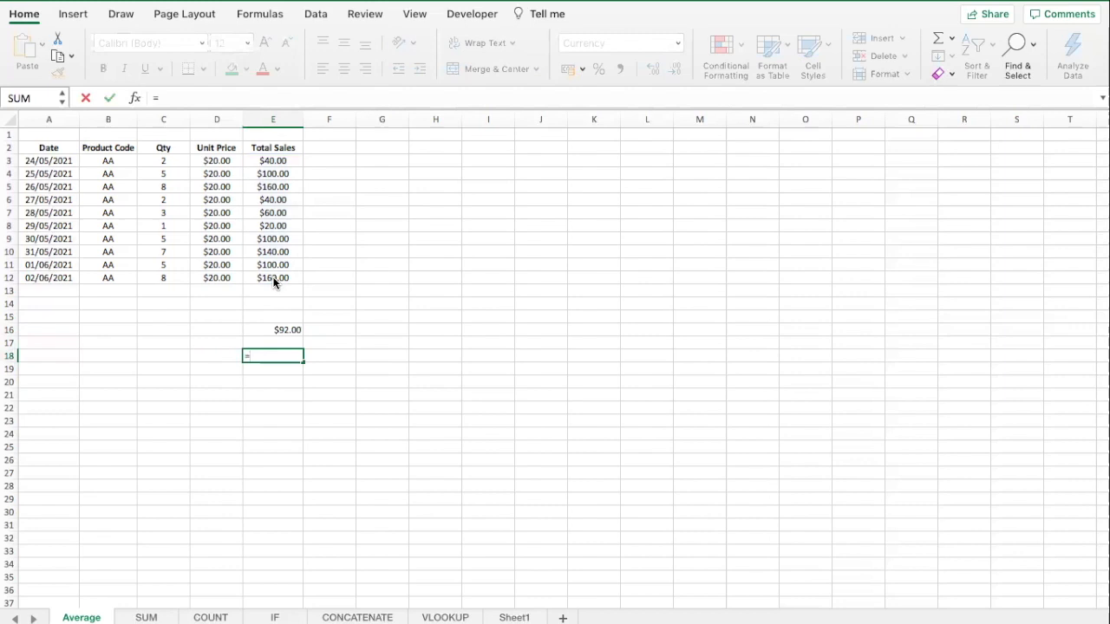
{"action": "type", "text": "AVERAGE"}
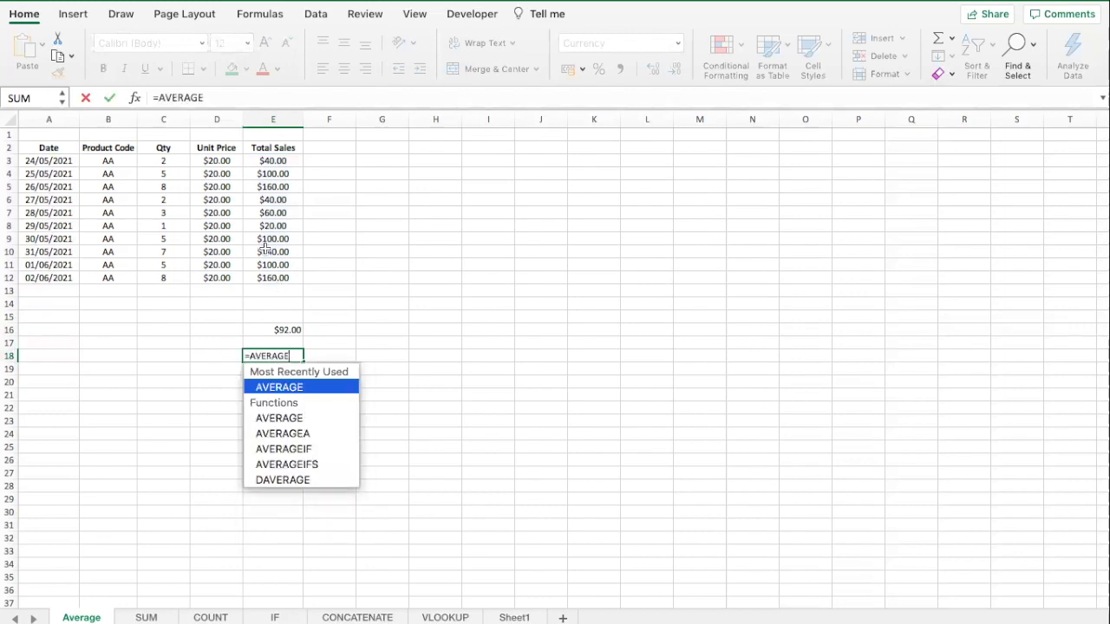
{"action": "type", "text": "("}
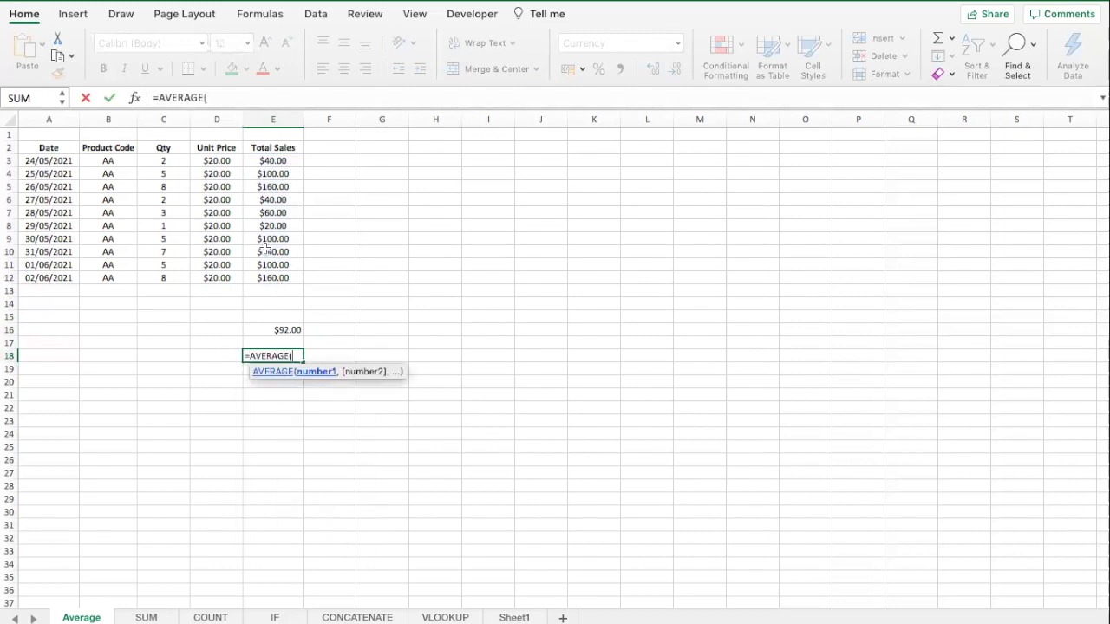
{"action": "left_click", "coordinate": [218, 93]}
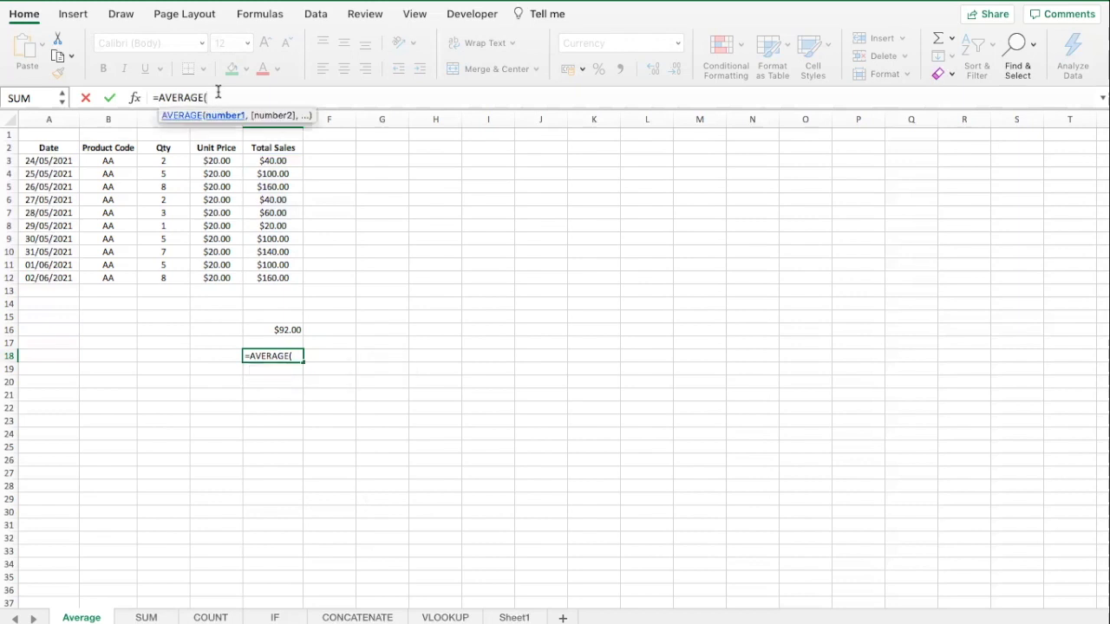
{"action": "left_click_drag", "start_coordinate": [273, 162], "coordinate": [274, 277]}
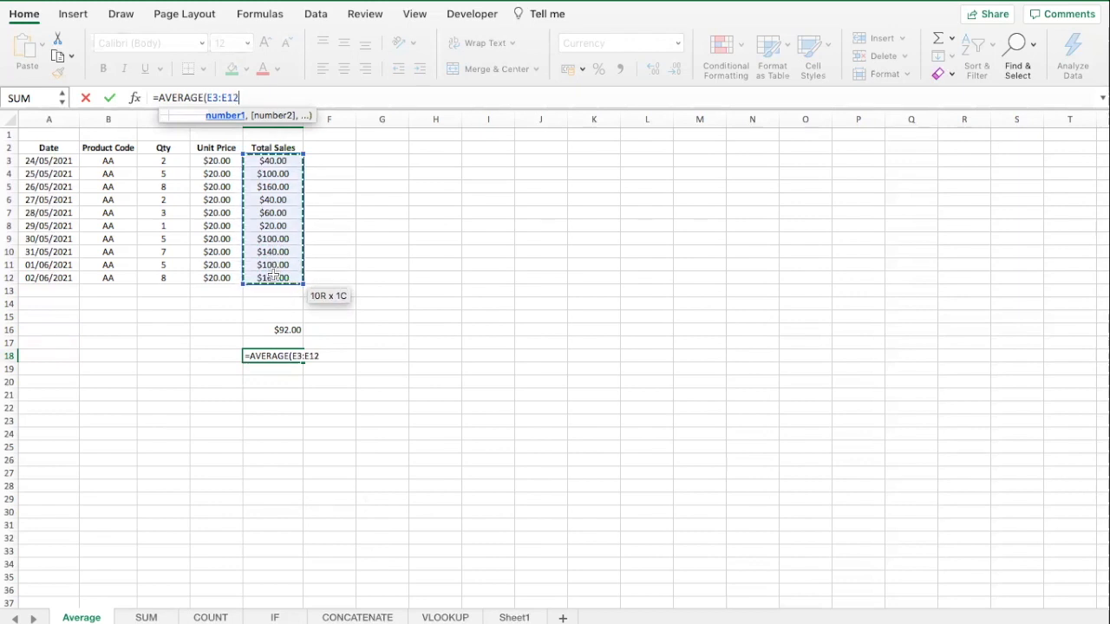
{"action": "type", "text": ")"}
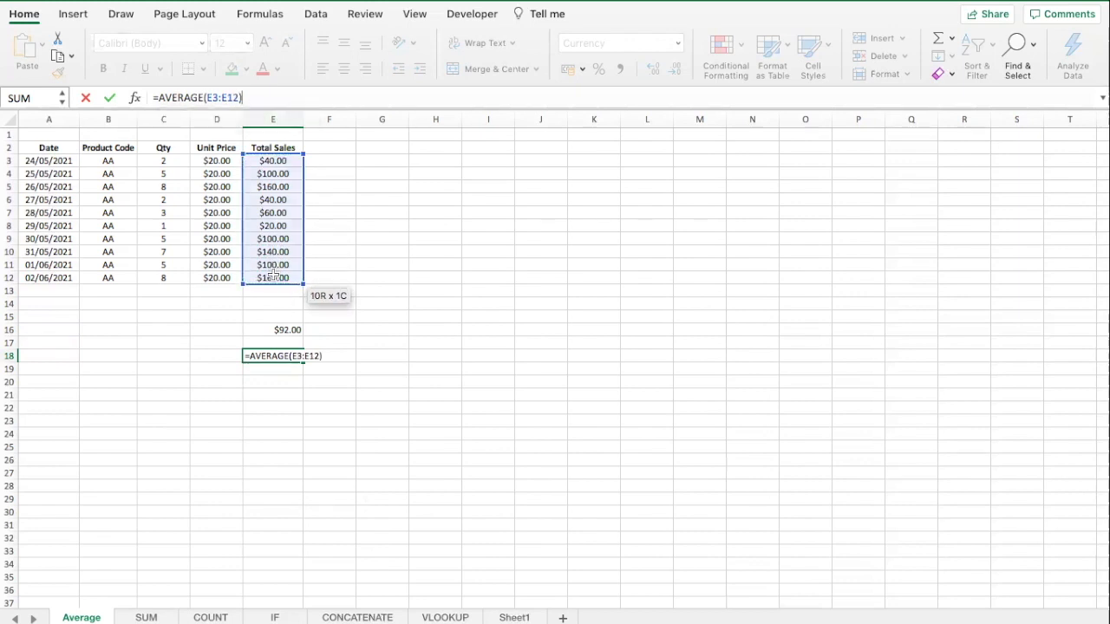
{"action": "key", "text": "Return"}
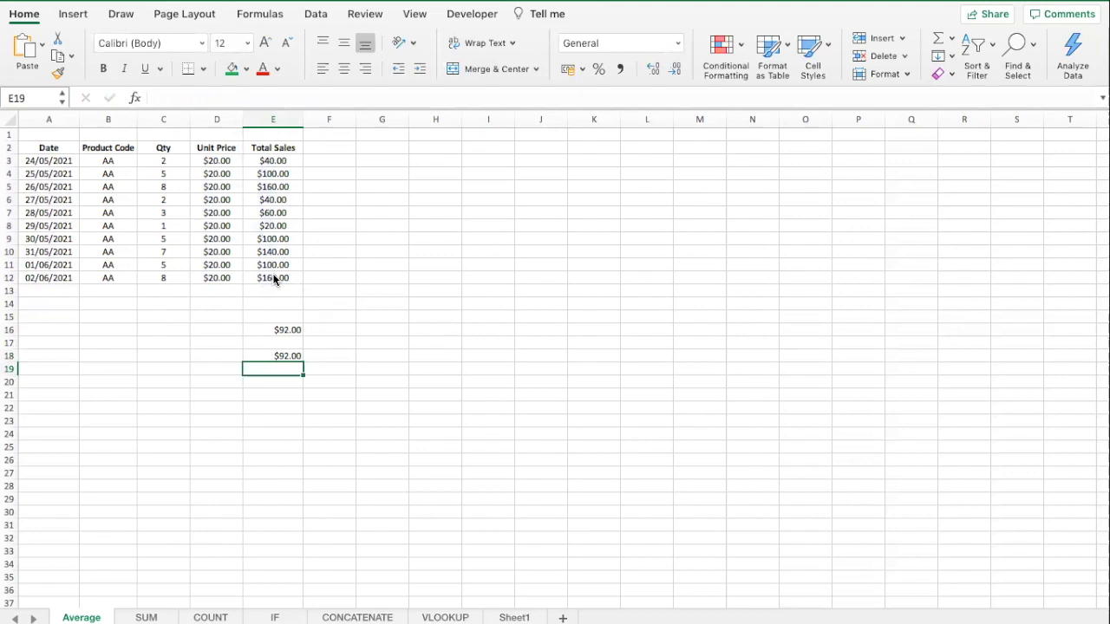
- Calculate the average Qty in cell C18 with =AVERAGE(C3:C12)
{"action": "left_click", "coordinate": [169, 358]}
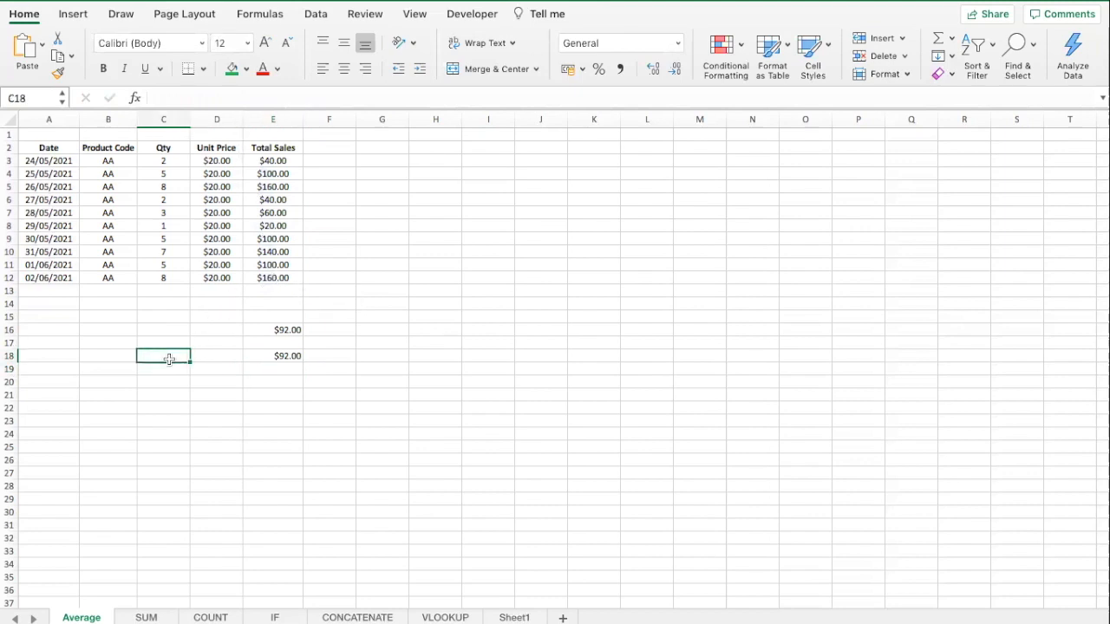
{"action": "type", "text": "="}
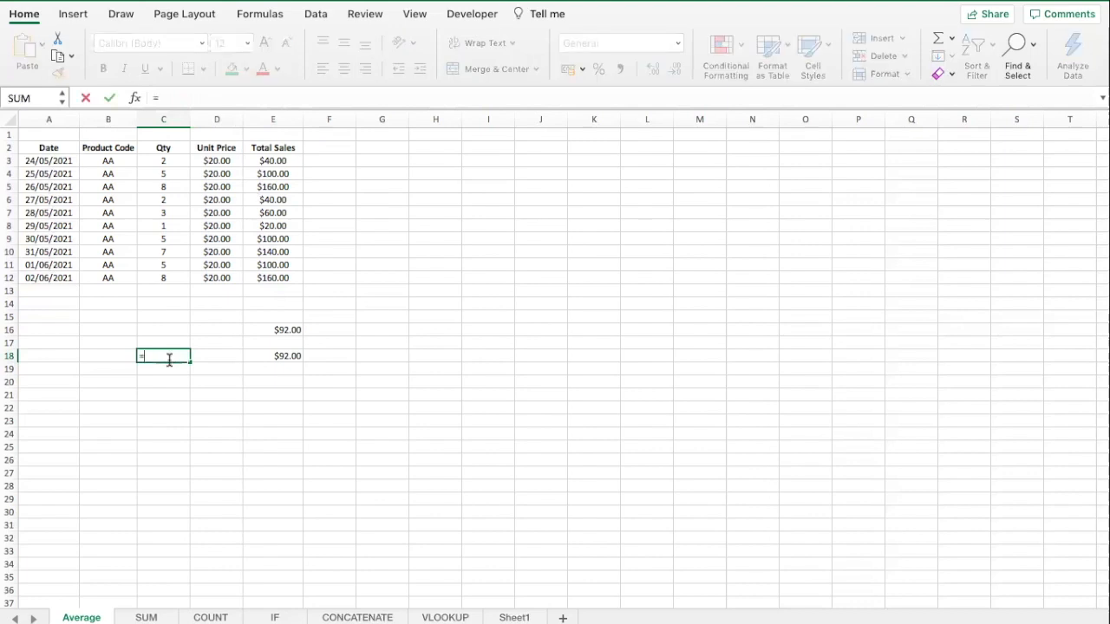
{"action": "type", "text": "AVERAGE"}
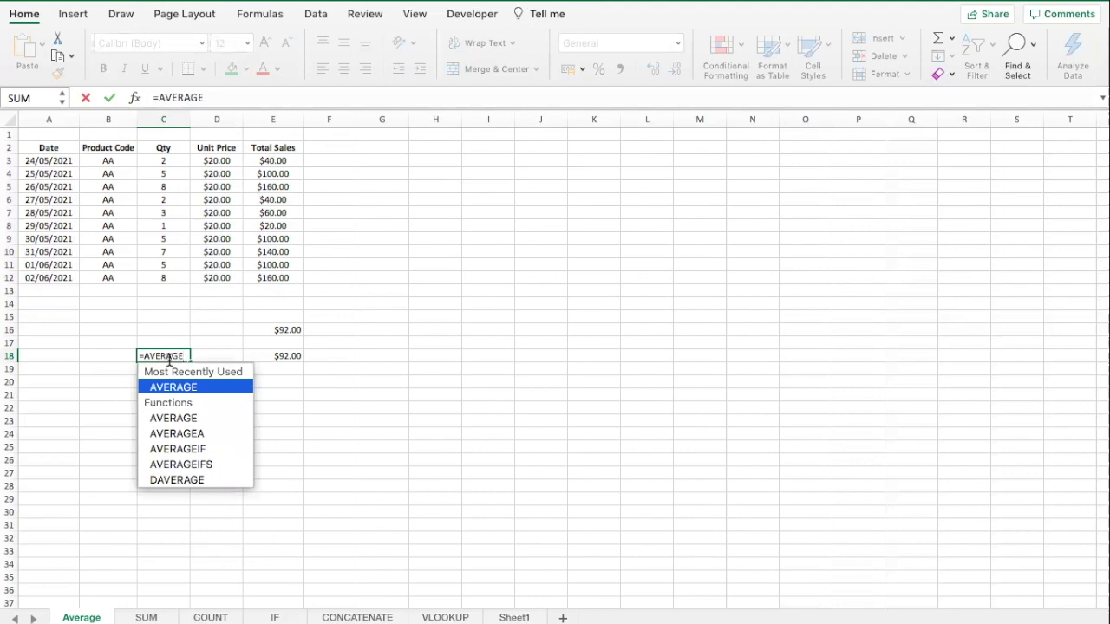
{"action": "type", "text": "("}
{"action": "left_click", "coordinate": [171, 159]}
{"action": "left_click_drag", "start_coordinate": [170, 159], "coordinate": [165, 276]}
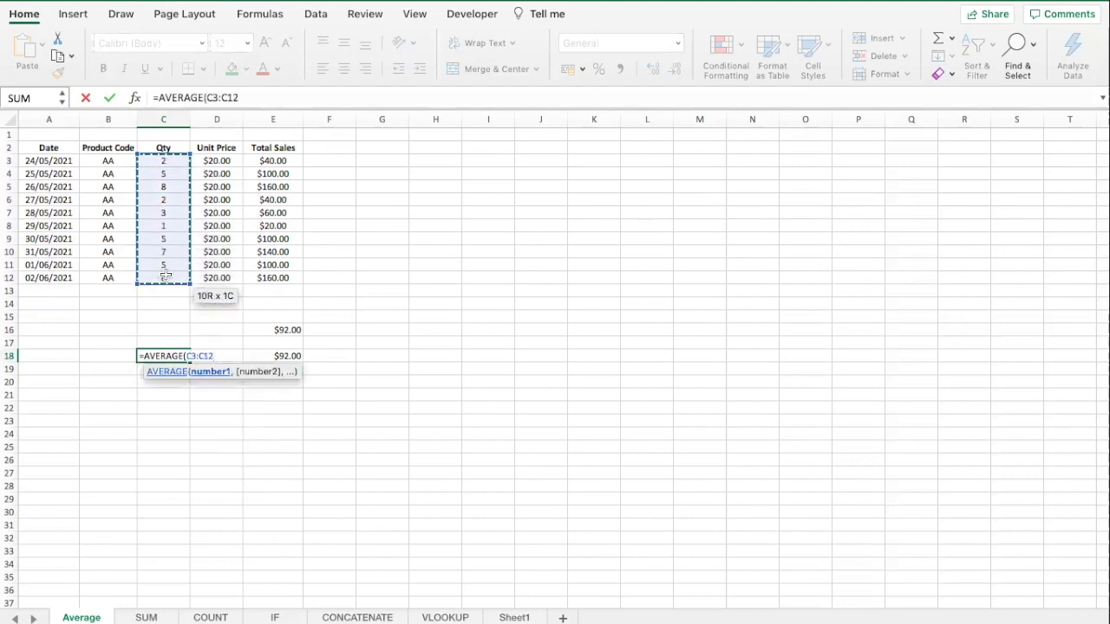
{"action": "type", "text": ")"}
{"action": "key", "text": "Return"}
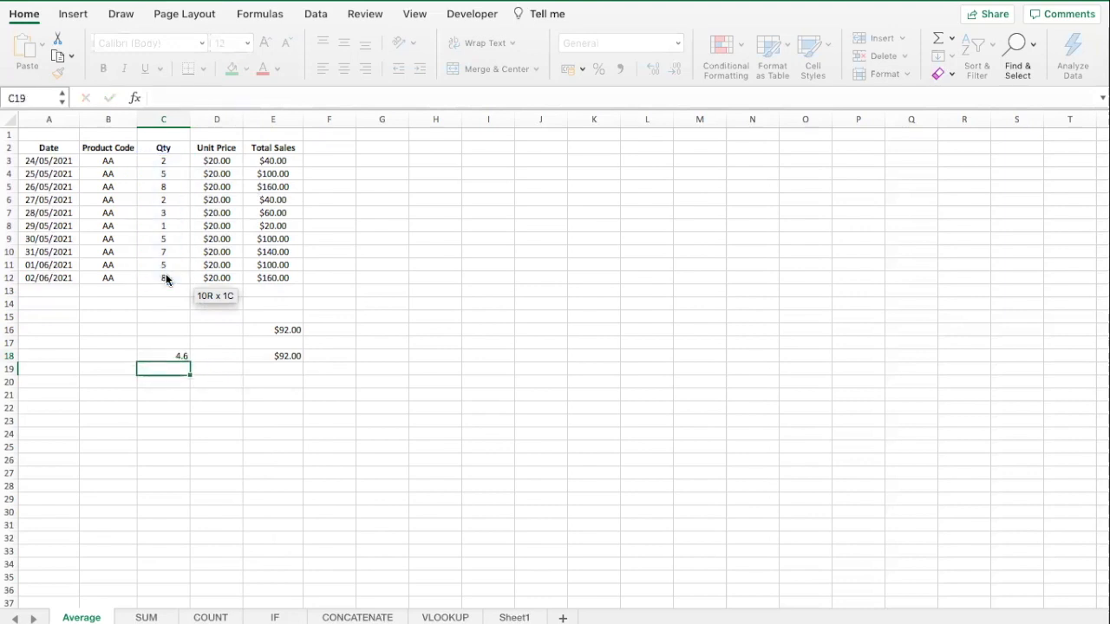
- Review the average formulas for Qty and Total Sales in cells C18 and E18
{"action": "left_click", "coordinate": [221, 405]}
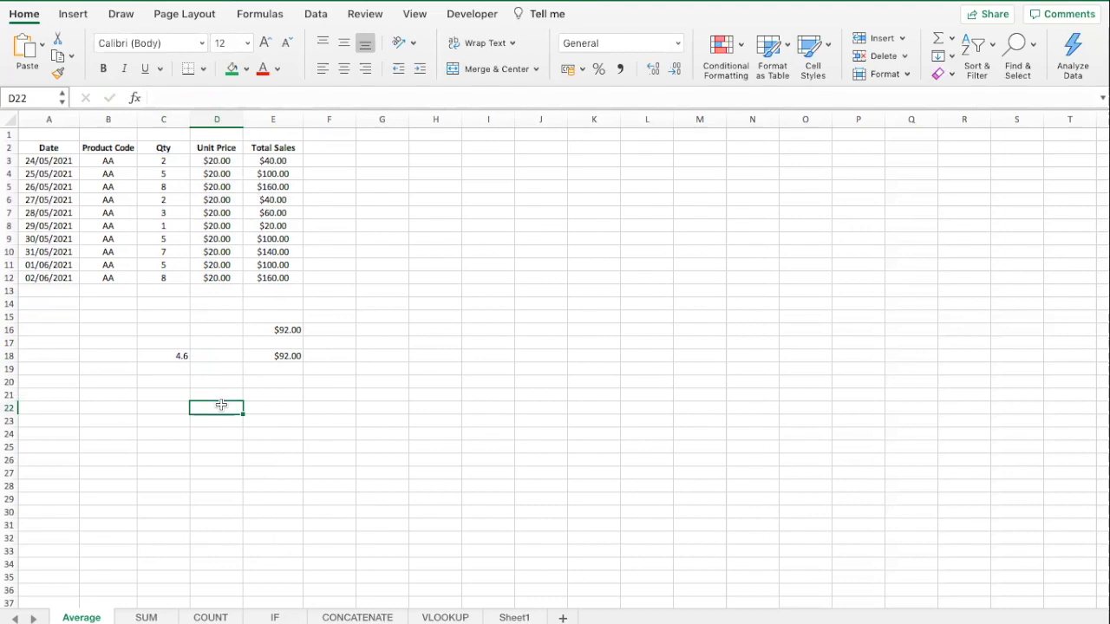
{"action": "left_click", "coordinate": [118, 161]}
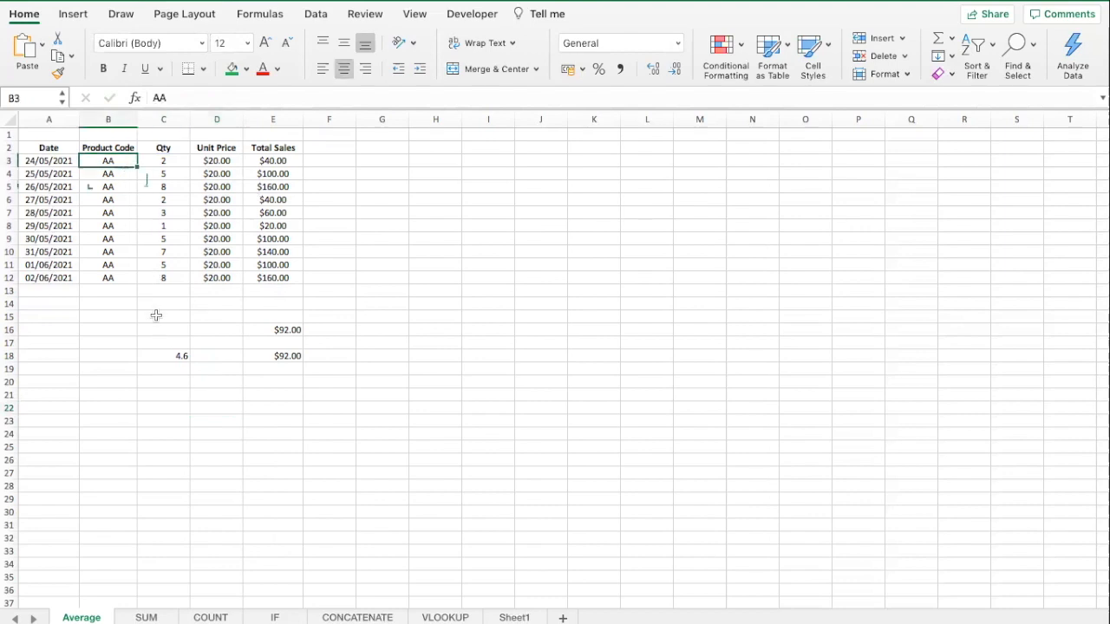
{"action": "left_click", "coordinate": [173, 354]}
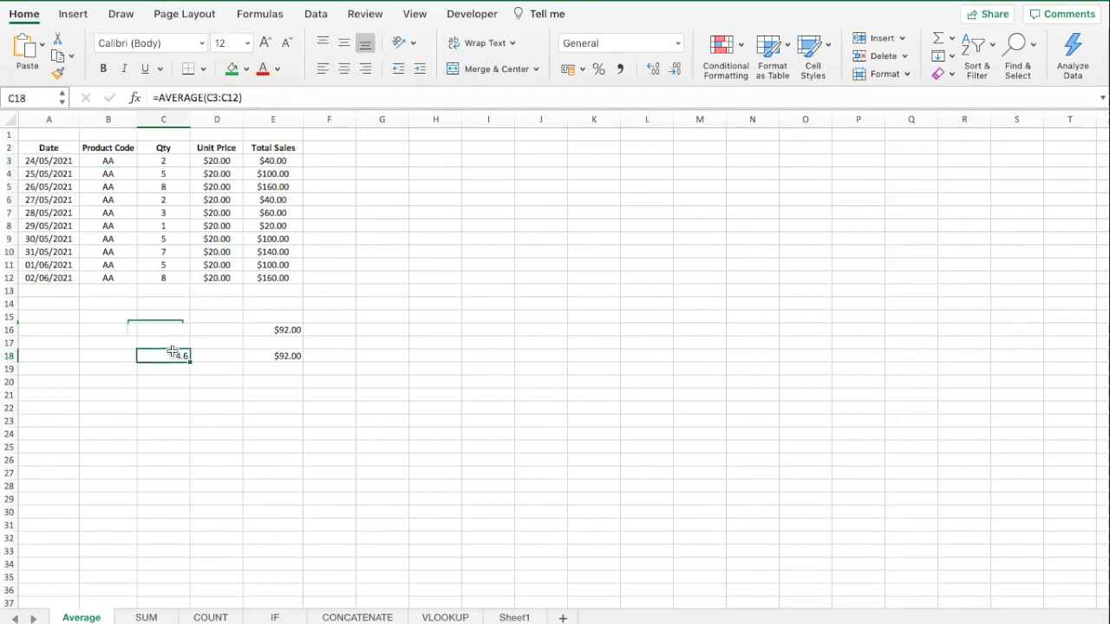
{"action": "left_click", "coordinate": [294, 357]}
{"action": "left_click", "coordinate": [289, 379]}
{"action": "left_click", "coordinate": [287, 356]}
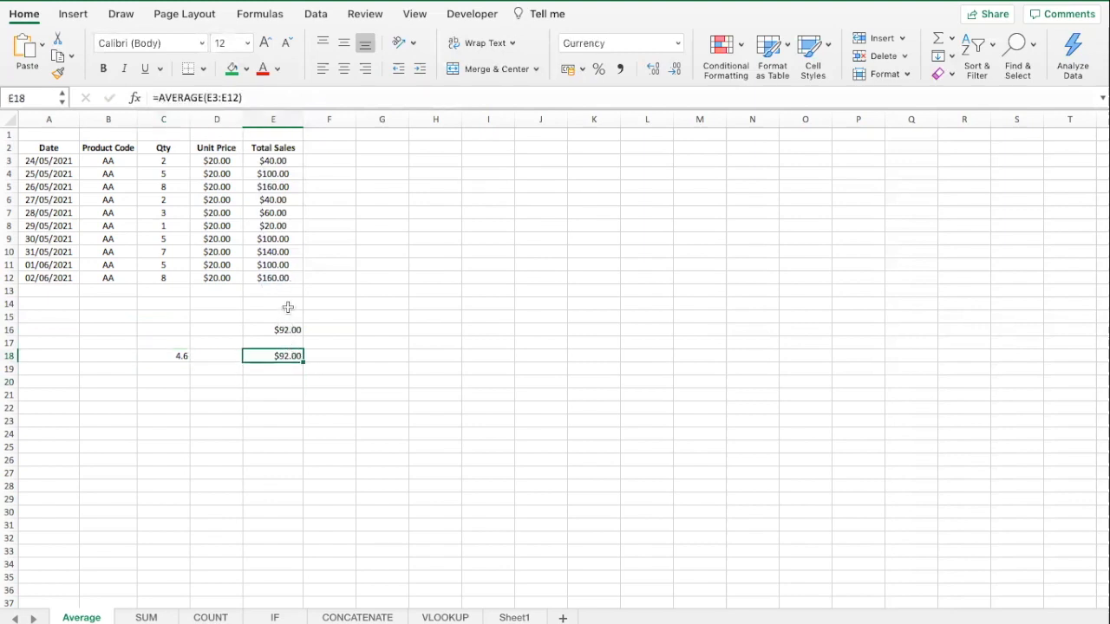
{"action": "left_click", "coordinate": [282, 386]}
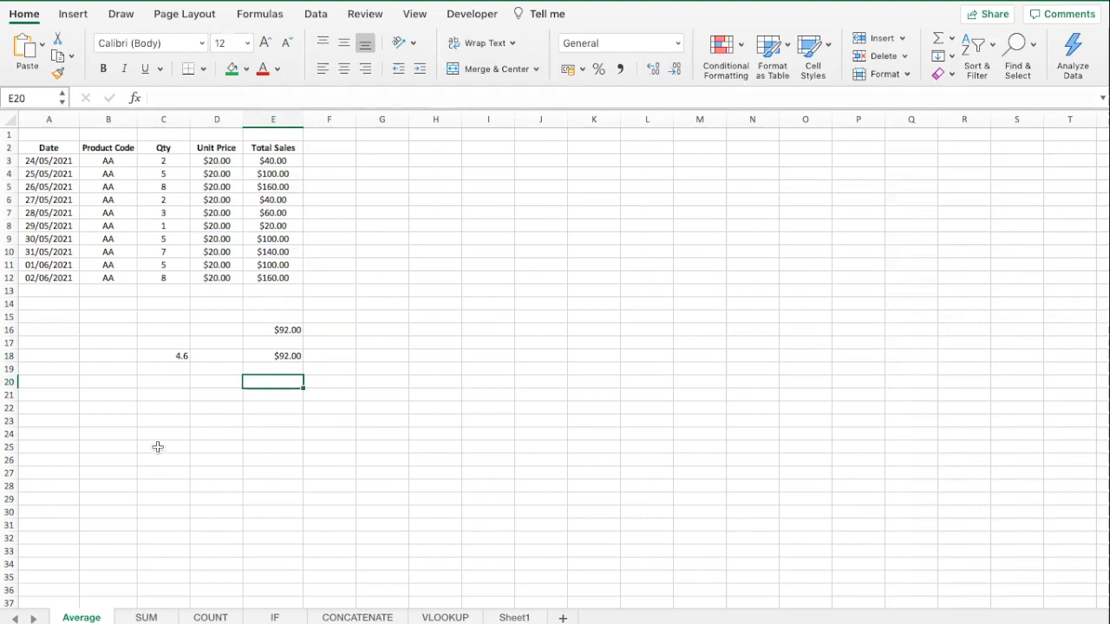
- On the SUM sheet, total the Total Sales column in cell E17 with =SUM(E3:E12)
{"action": "left_click", "coordinate": [144, 618]}
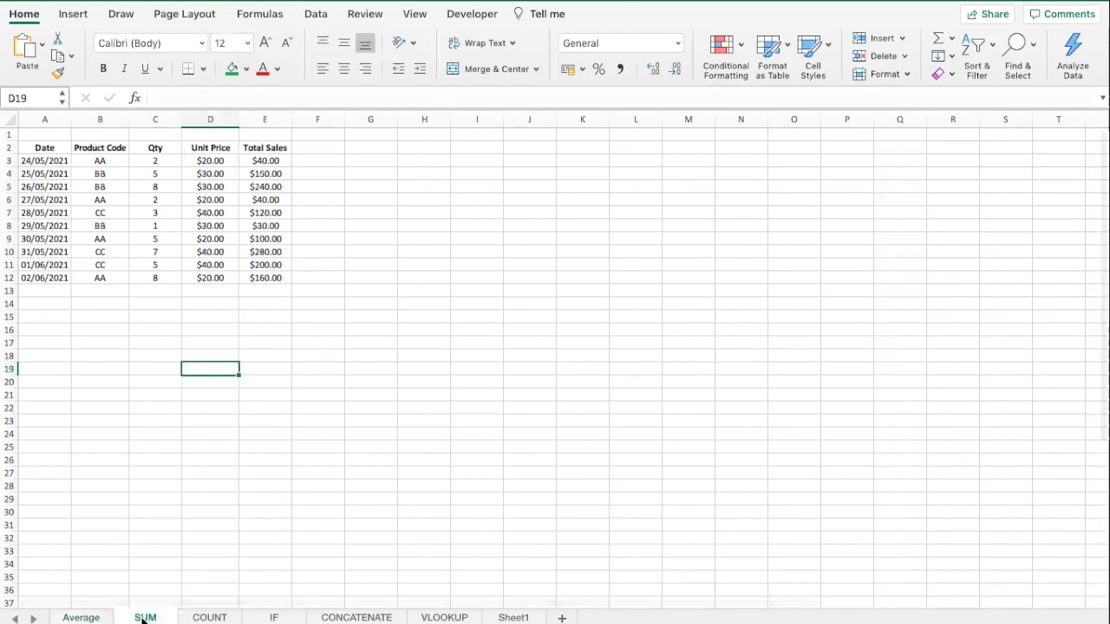
{"action": "left_click", "coordinate": [253, 354]}
{"action": "left_click", "coordinate": [269, 340]}
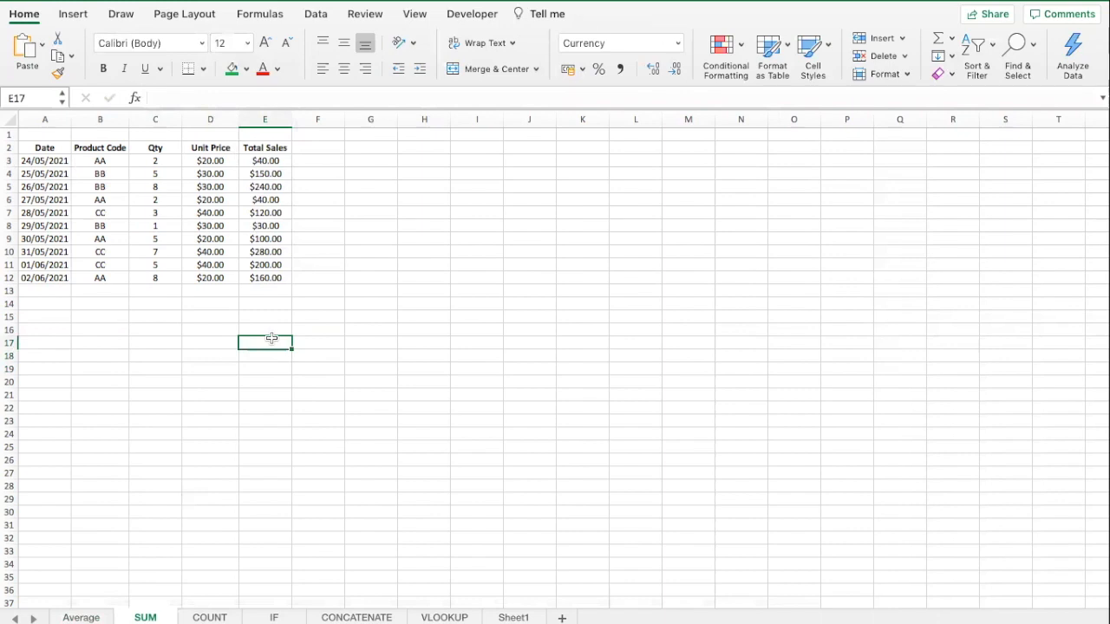
{"action": "type", "text": "=SUM("}
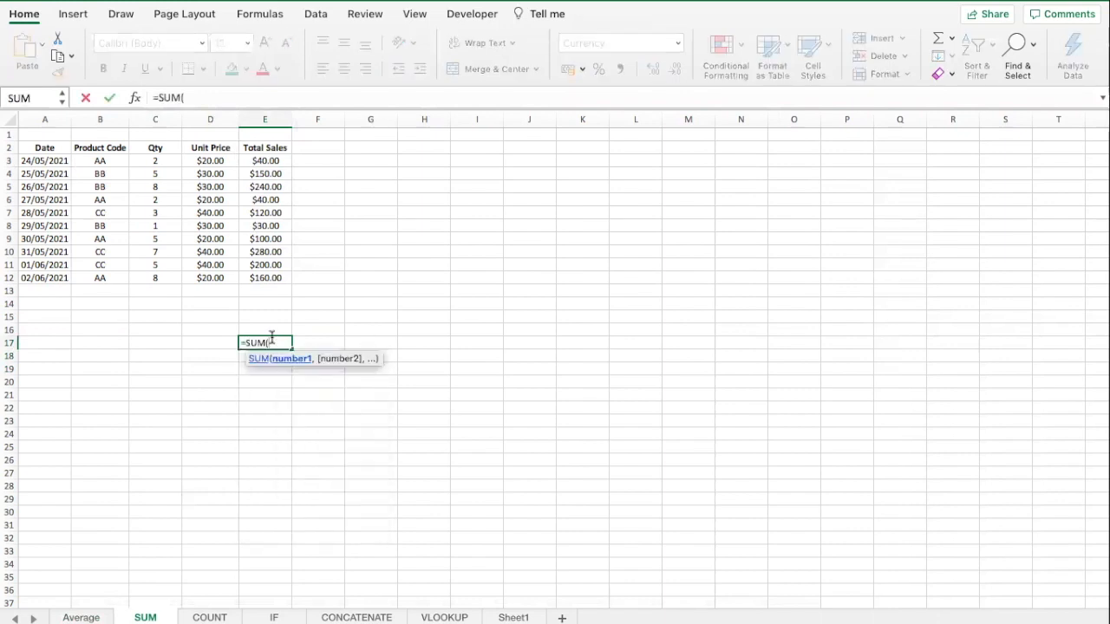
{"action": "left_click", "coordinate": [196, 98]}
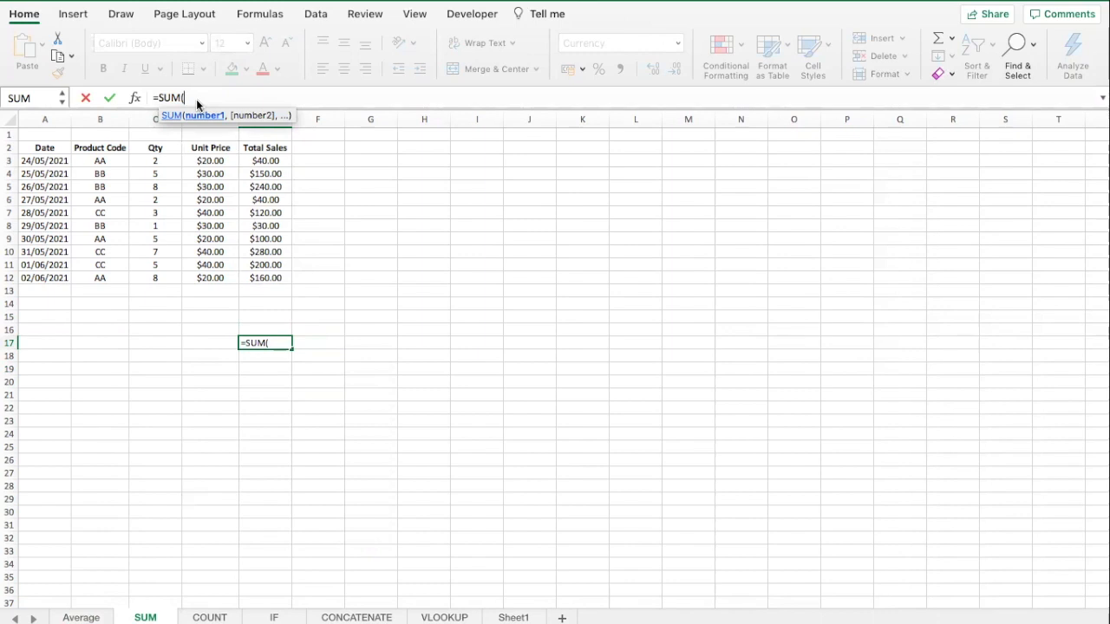
{"action": "left_click_drag", "start_coordinate": [264, 161], "coordinate": [262, 279]}
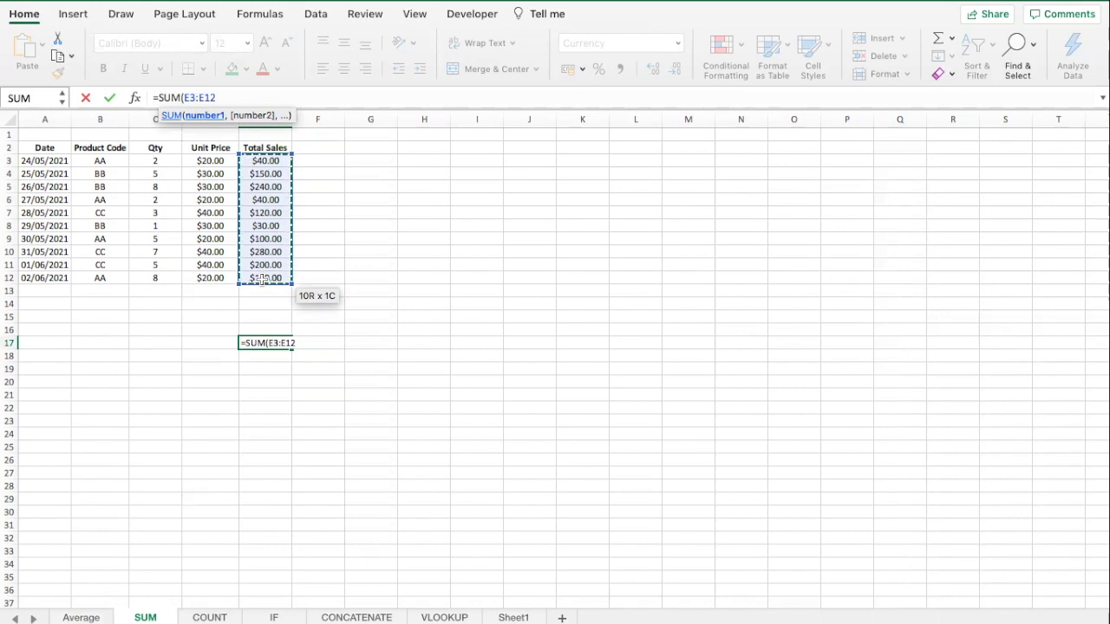
{"action": "type", "text": ")"}
{"action": "key", "text": "Return"}
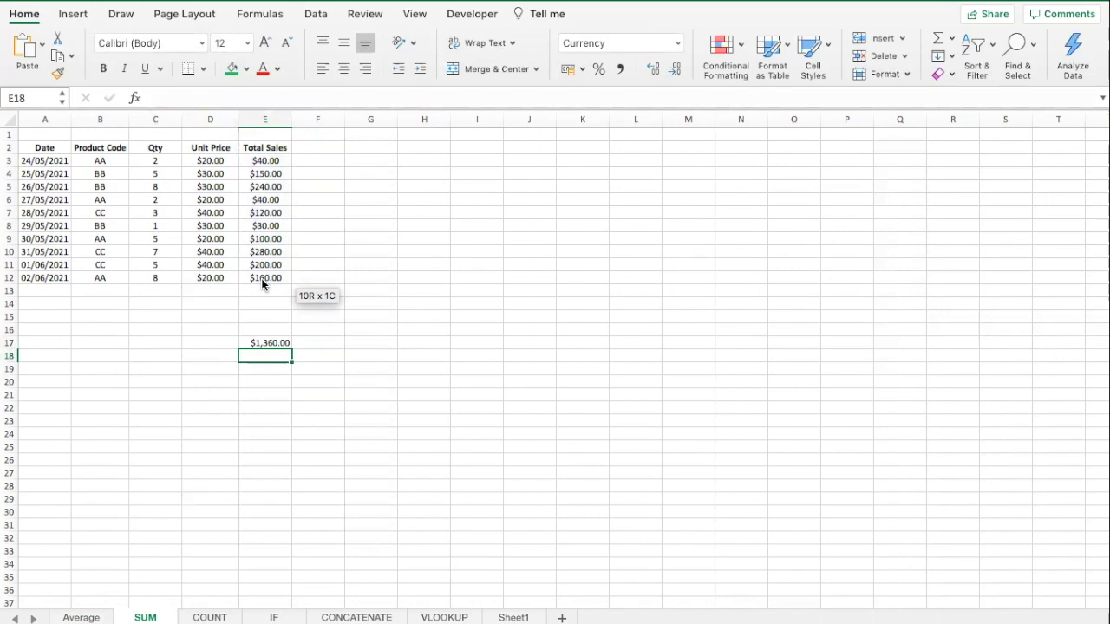
- Total the Qty column in cell C17 with =SUM(C3:C12)
{"action": "left_click", "coordinate": [262, 406]}
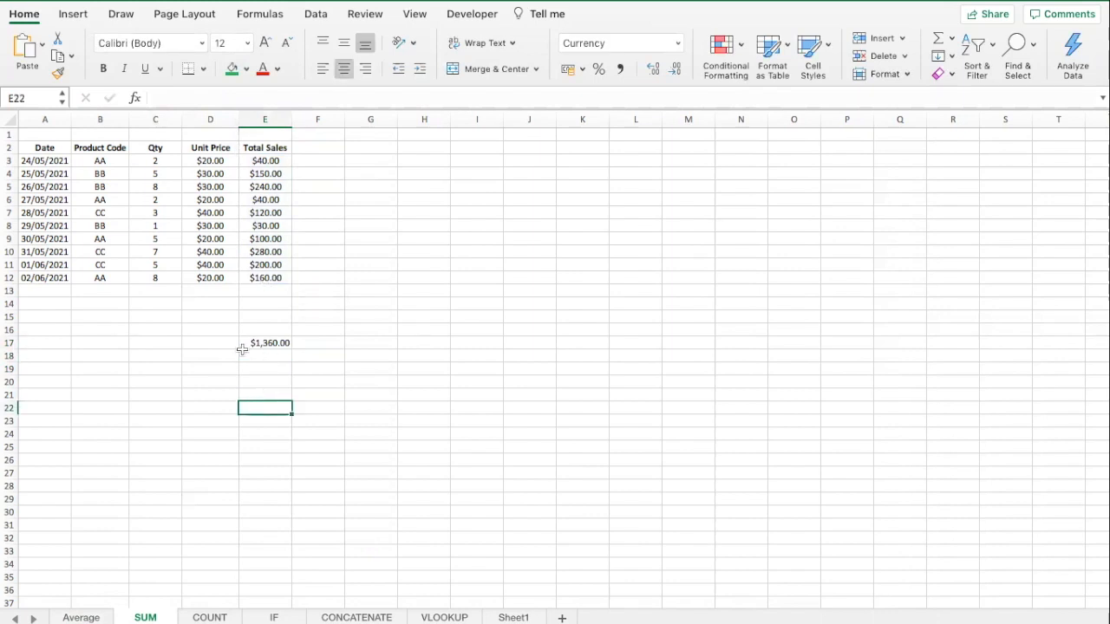
{"action": "left_click", "coordinate": [156, 329]}
{"action": "left_click", "coordinate": [155, 341]}
{"action": "type", "text": "=SUM("}
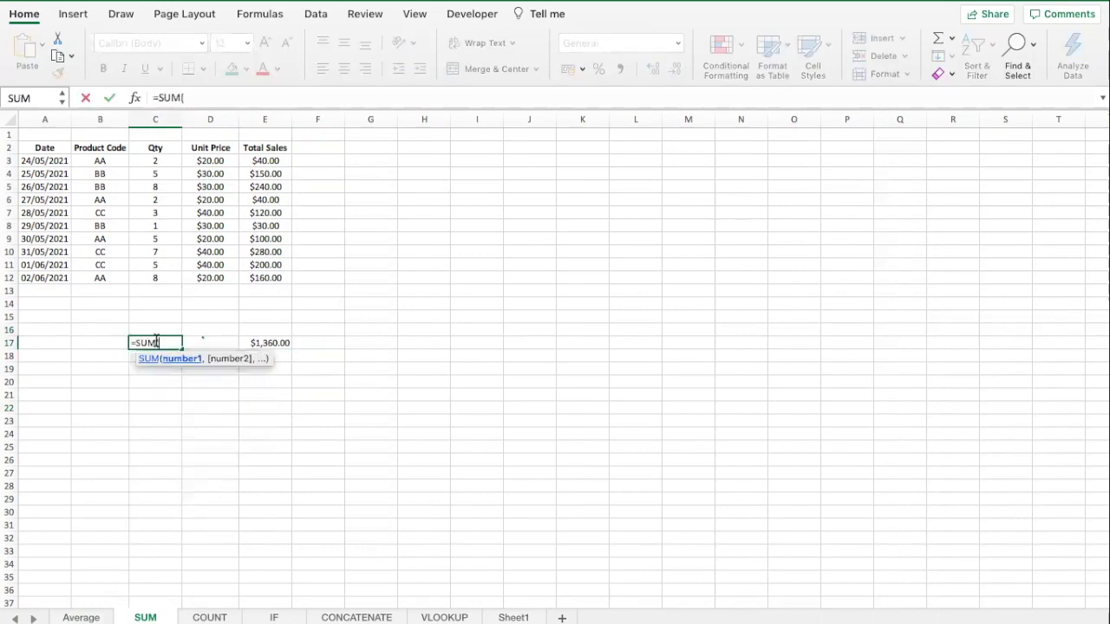
{"action": "left_click_drag", "start_coordinate": [165, 163], "coordinate": [158, 276]}
{"action": "type", "text": ")"}
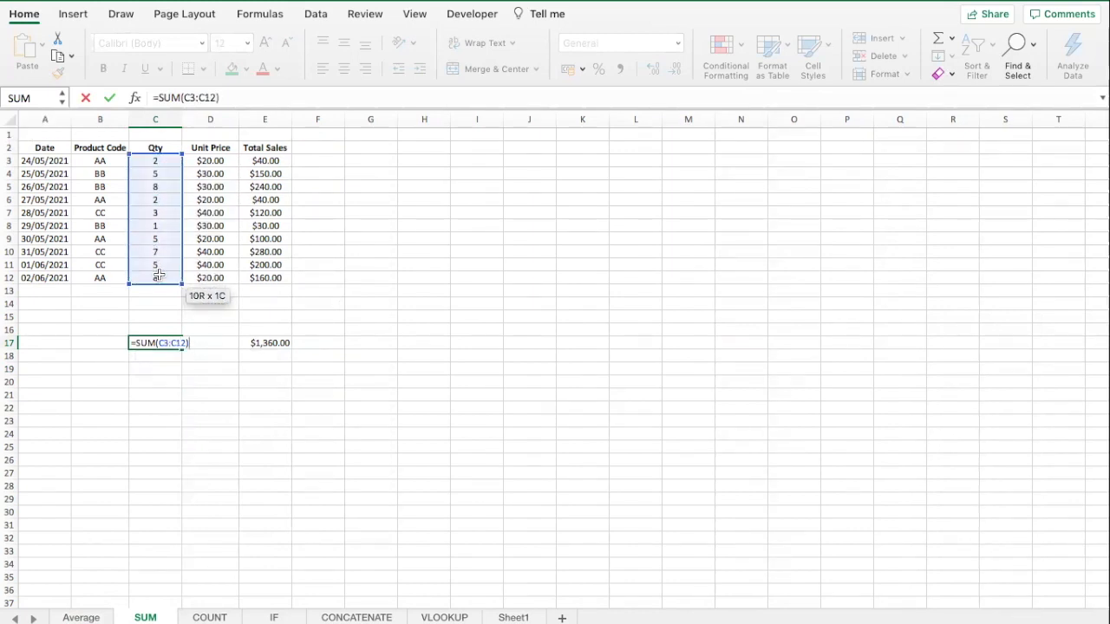
{"action": "key", "text": "Return"}
{"action": "key", "text": "Up"}
{"action": "key", "text": "Down"}
{"action": "left_click", "coordinate": [208, 377]}
{"action": "left_click", "coordinate": [284, 376]}
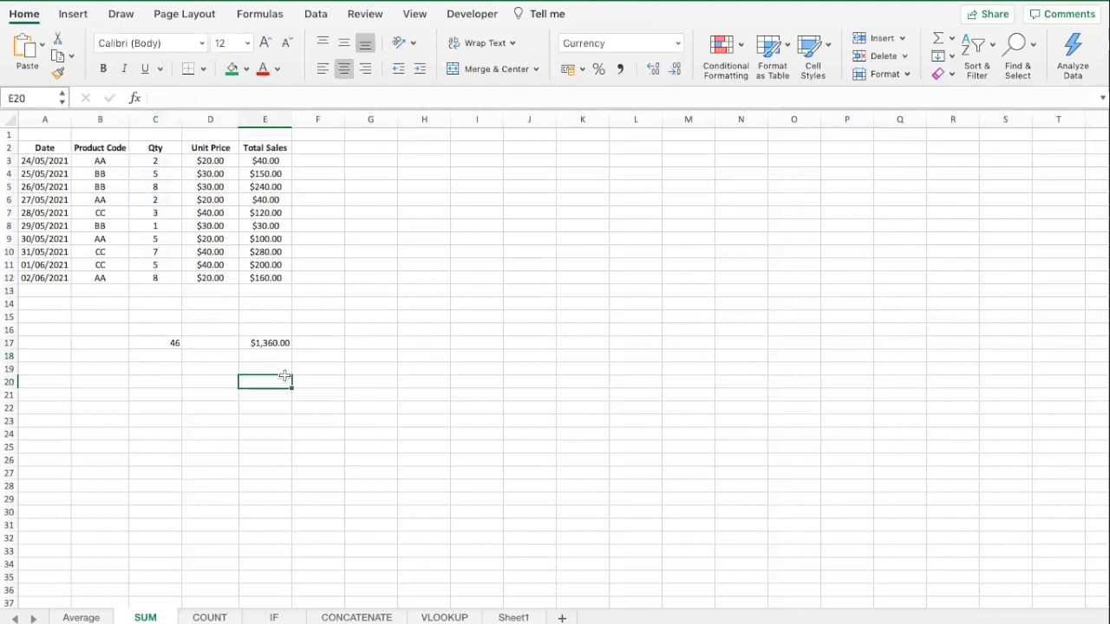
{"action": "left_click", "coordinate": [276, 354]}
{"action": "left_click", "coordinate": [271, 390]}
{"action": "left_click", "coordinate": [271, 370]}
{"action": "left_click", "coordinate": [306, 370]}
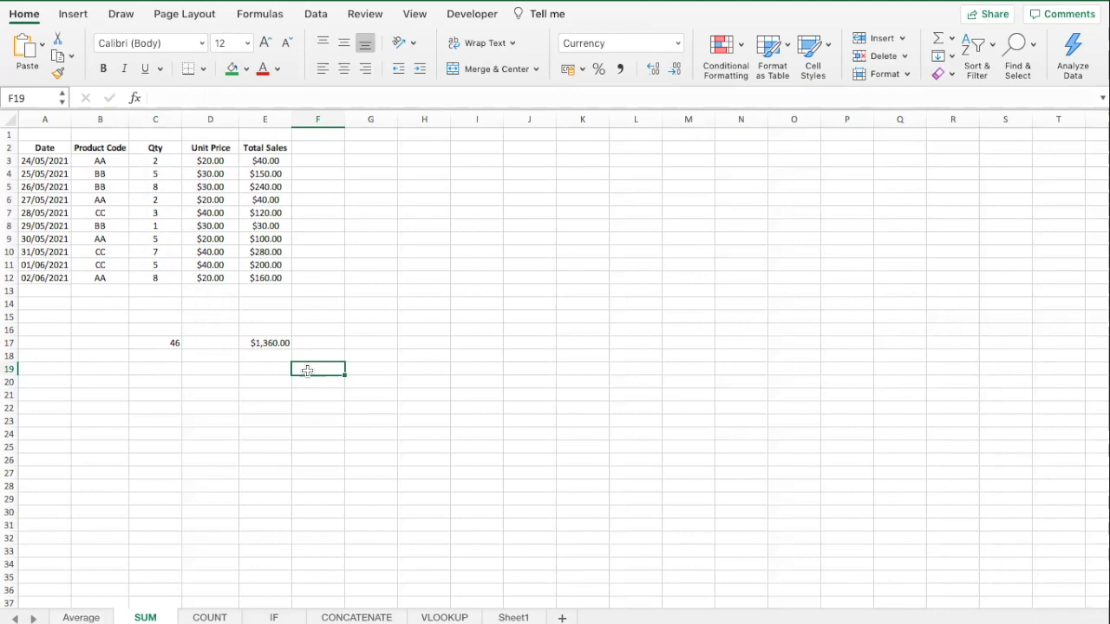
{"action": "left_click_drag", "start_coordinate": [103, 163], "coordinate": [103, 277]}
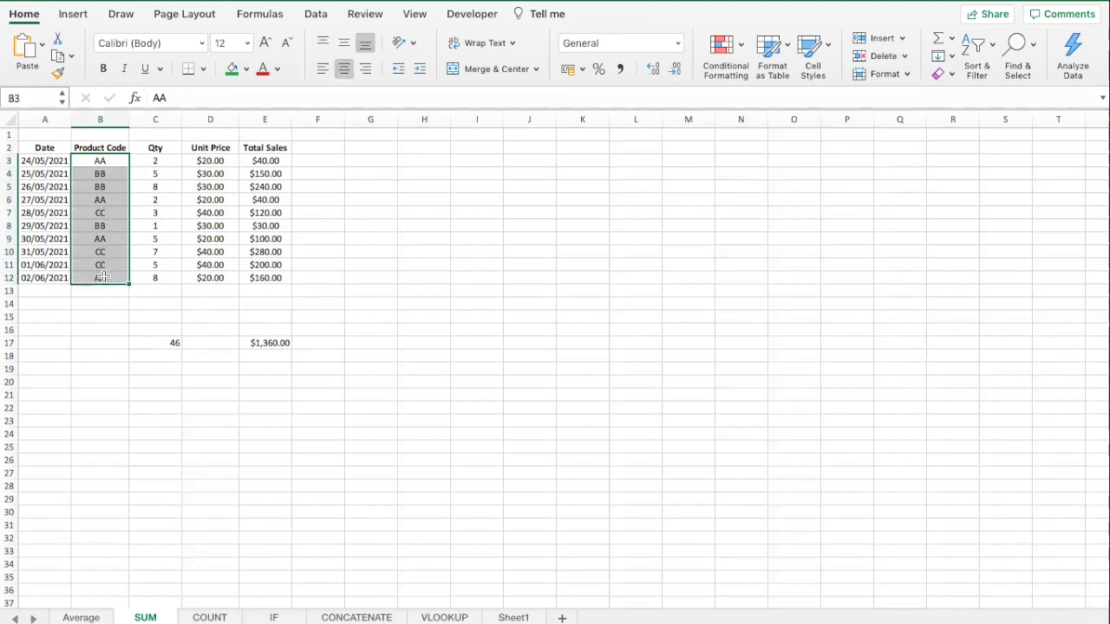
{"action": "left_click", "coordinate": [268, 326]}
{"action": "left_click", "coordinate": [315, 356]}
{"action": "left_click", "coordinate": [288, 371]}
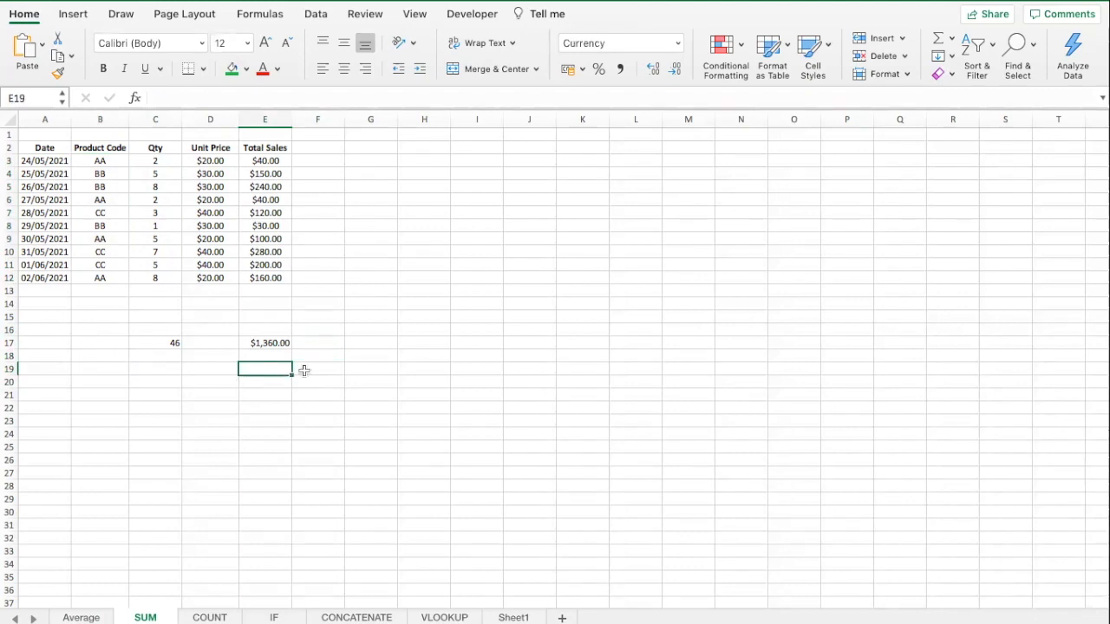
- Label cell F19 as BB and begin a SUMIF formula beside it in cell E19
{"action": "left_click", "coordinate": [303, 371]}
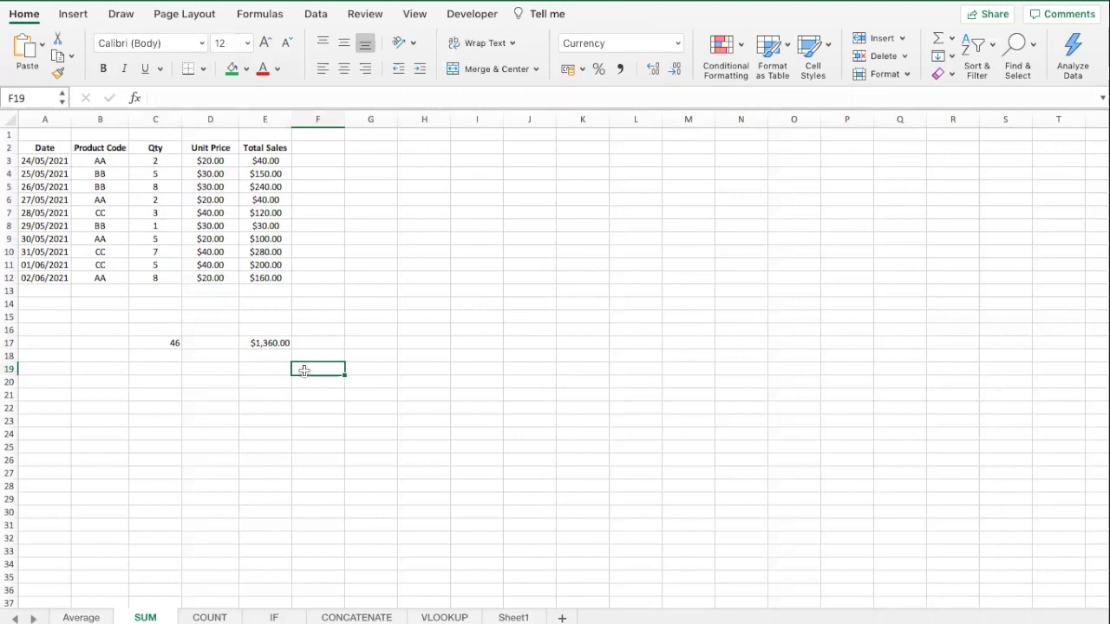
{"action": "type", "text": "BB"}
{"action": "key", "text": "Left"}
{"action": "type", "text": "="}
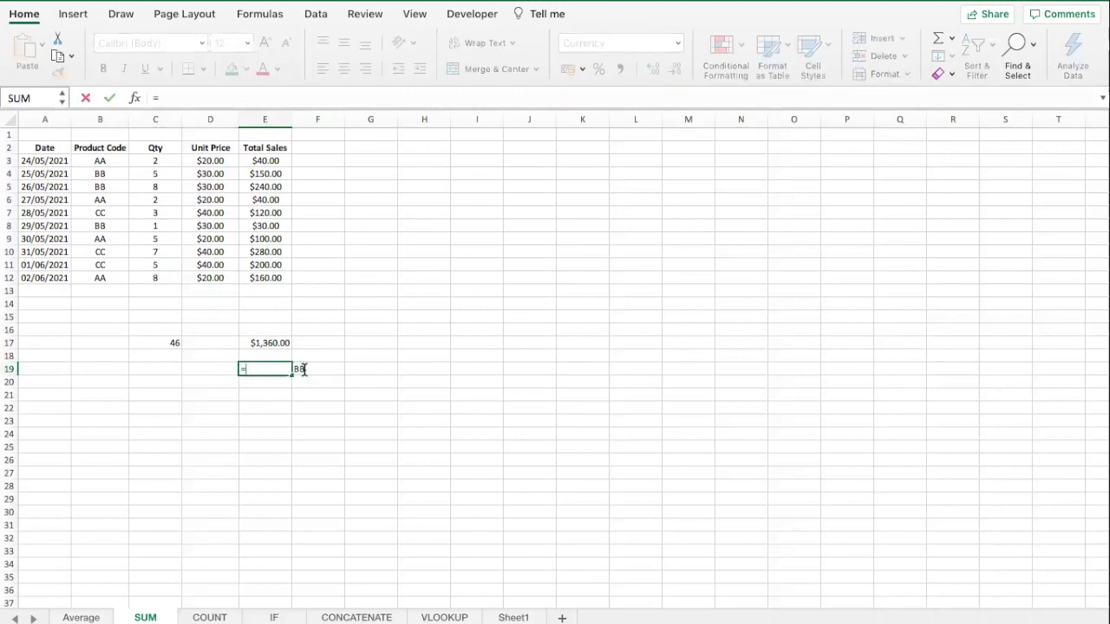
{"action": "type", "text": "SUMIF("}
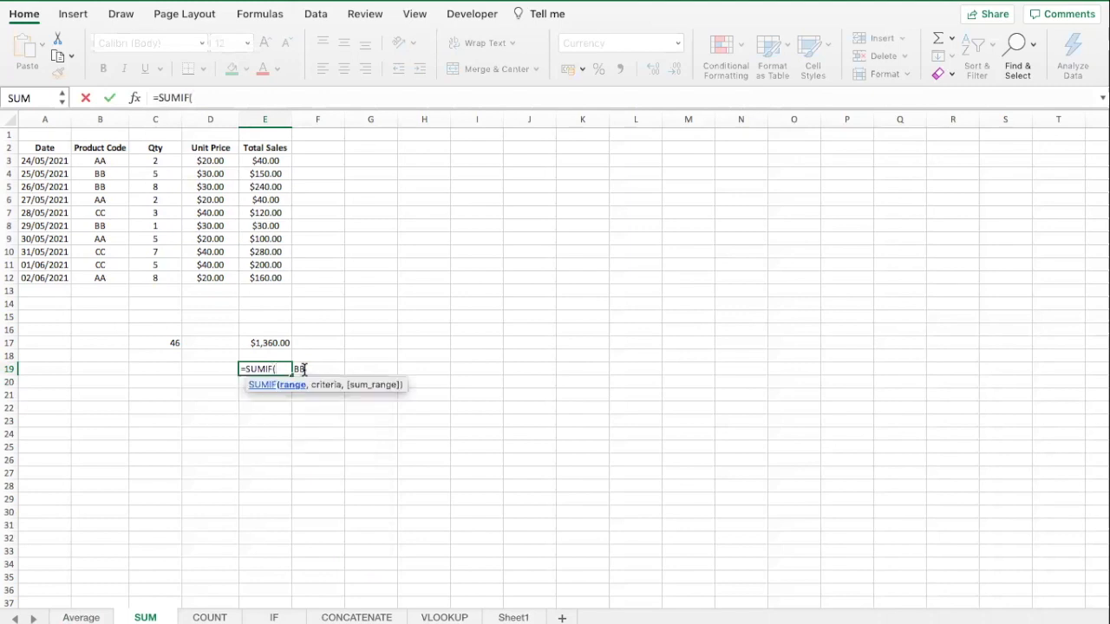
{"action": "left_click", "coordinate": [215, 96]}
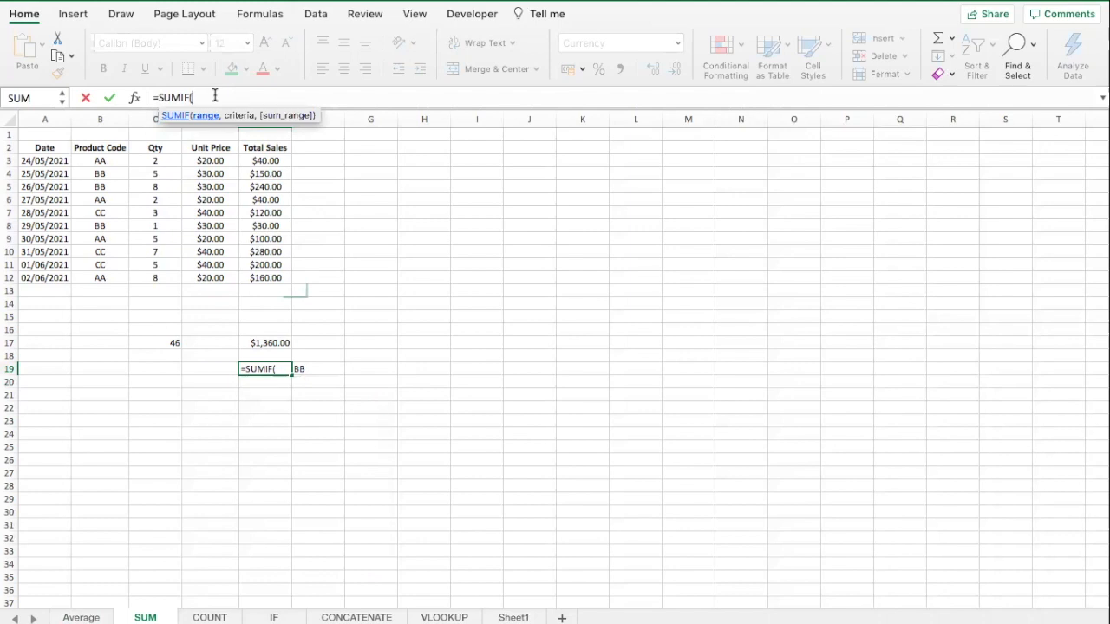
{"action": "left_click", "coordinate": [261, 160]}
{"action": "left_click_drag", "start_coordinate": [262, 159], "coordinate": [260, 269]}
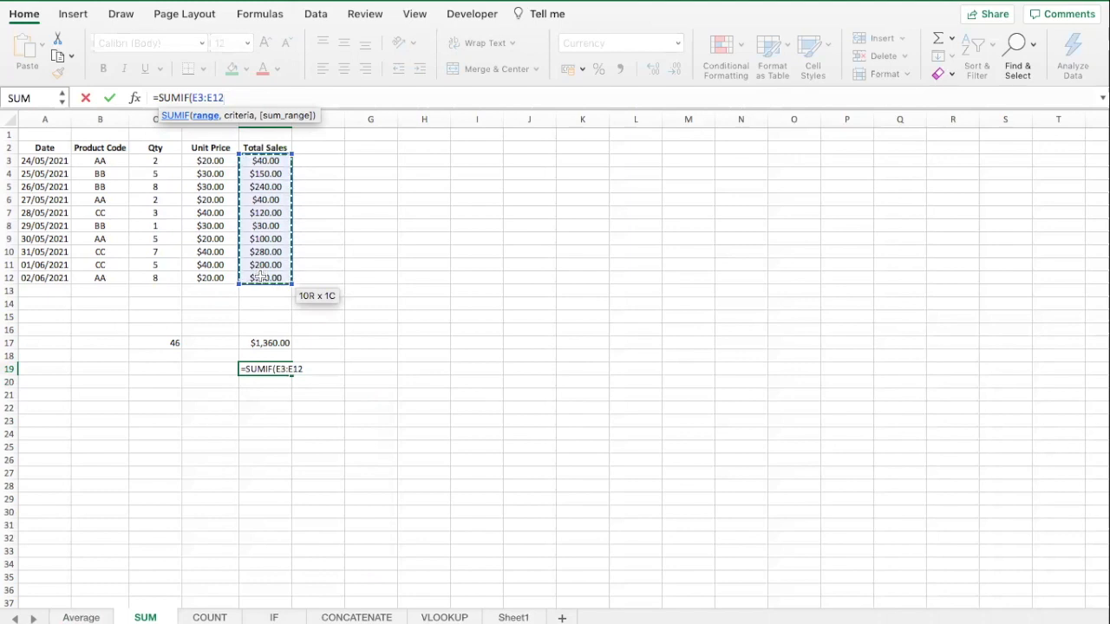
{"action": "type", "text": ","}
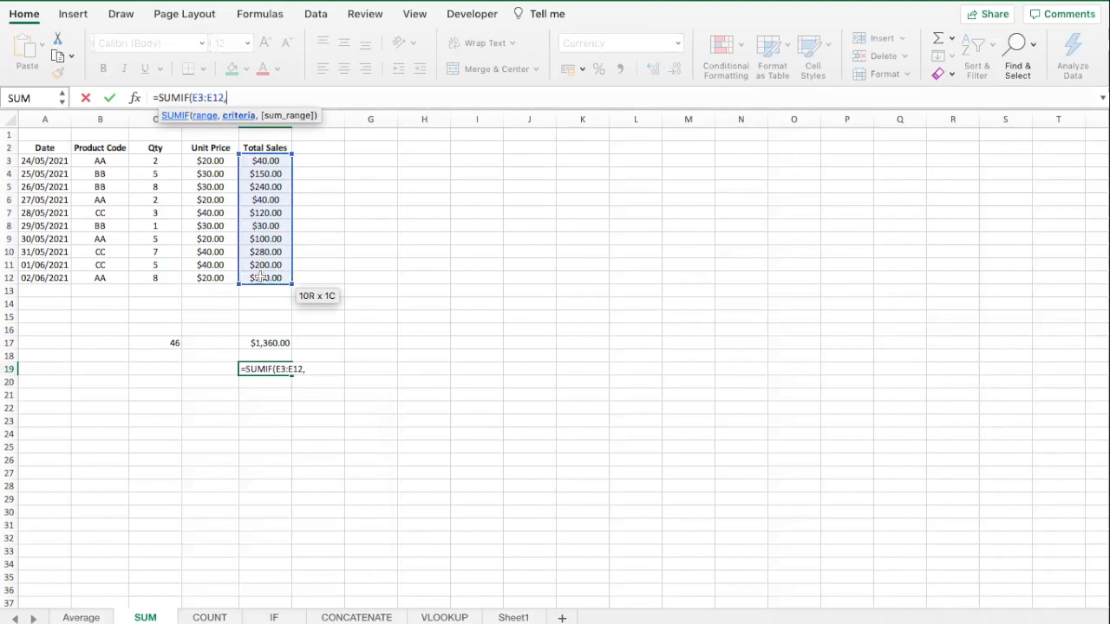
{"action": "key", "text": "BackSpace"}
{"action": "key", "text": "BackSpace"}
{"action": "key", "text": "BackSpace"}
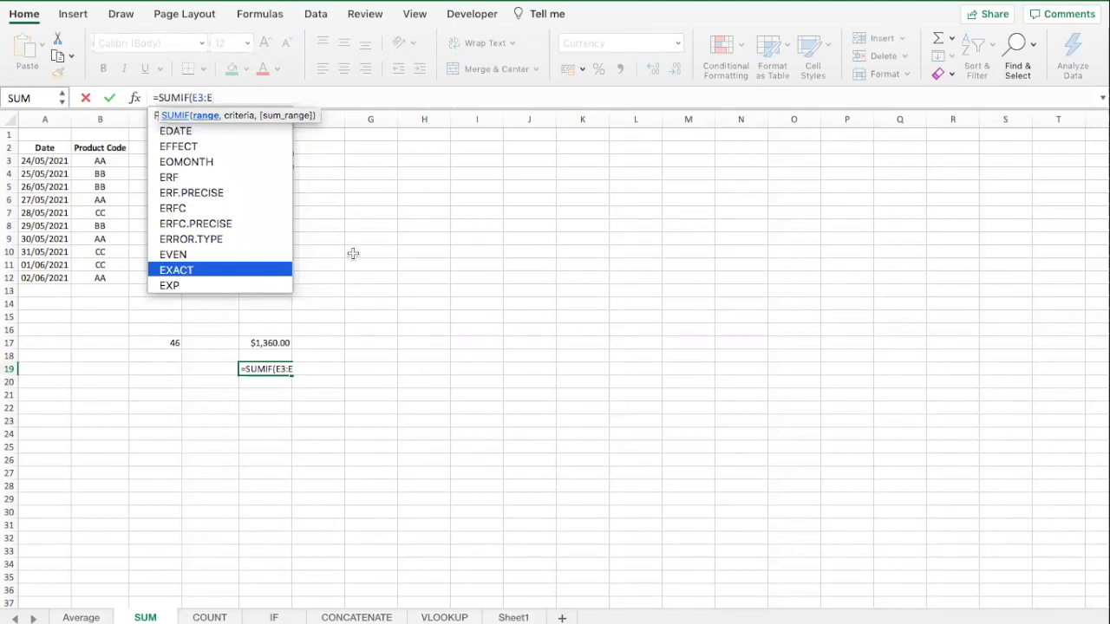
{"action": "key", "text": "BackSpace"}
{"action": "key", "text": "BackSpace"}
{"action": "key", "text": "BackSpace"}
{"action": "key", "text": "BackSpace"}
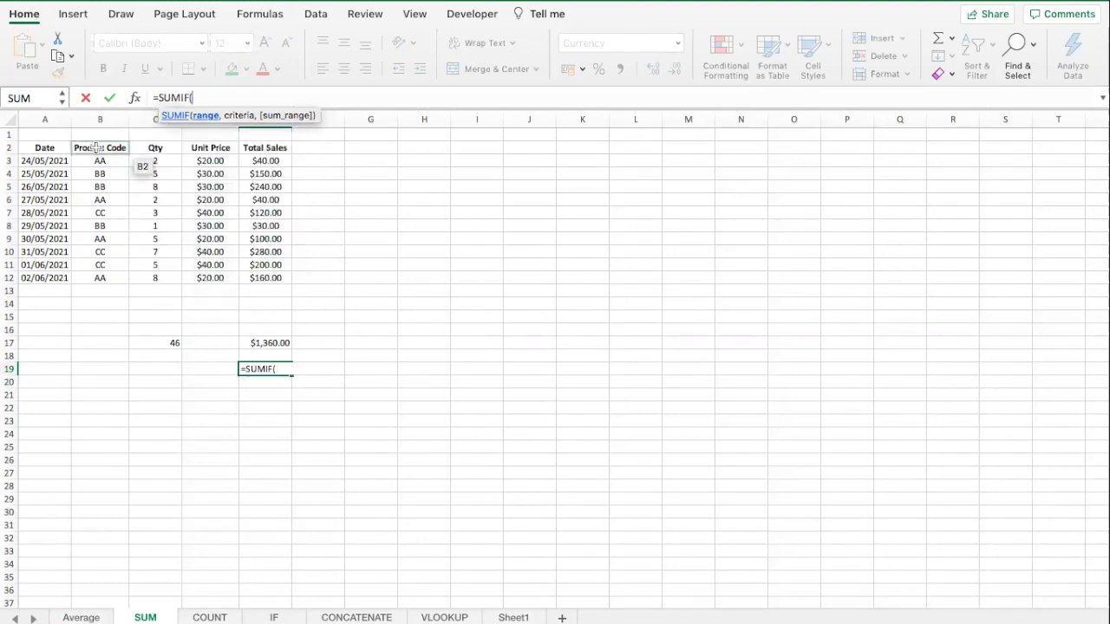
- Complete the formula in E19 as =SUMIF(B3:B12,"BB",E3:E12) to total the sales of product code BB
{"action": "left_click_drag", "start_coordinate": [104, 160], "coordinate": [104, 274]}
{"action": "type", "text": ",\"BB\","}
{"action": "left_click", "coordinate": [266, 161]}
{"action": "left_click_drag", "start_coordinate": [266, 162], "coordinate": [263, 277]}
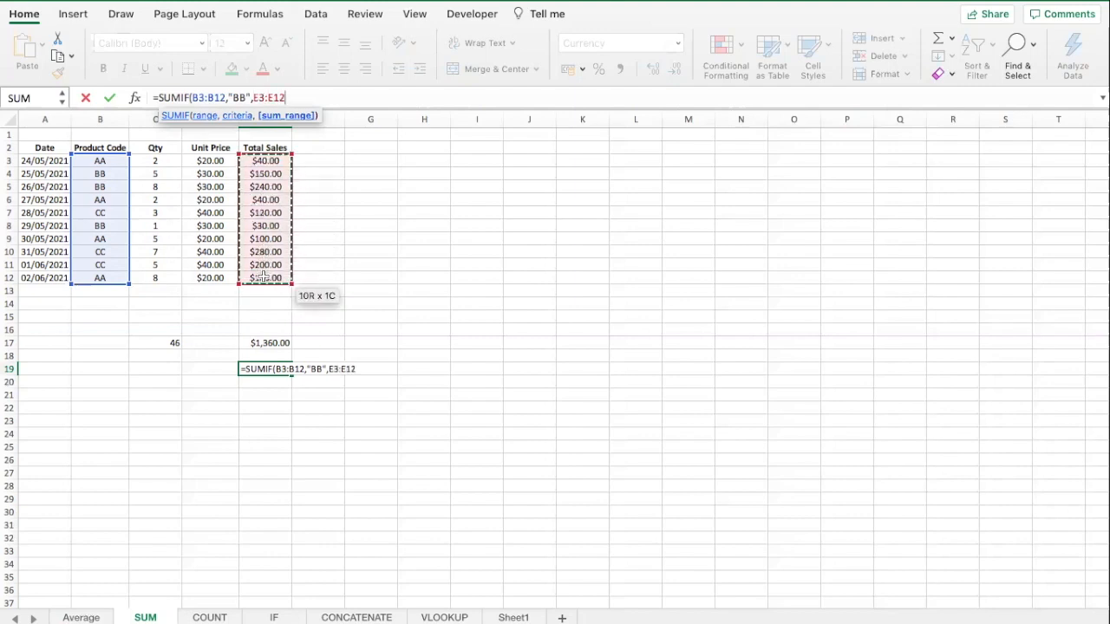
{"action": "type", "text": ")"}
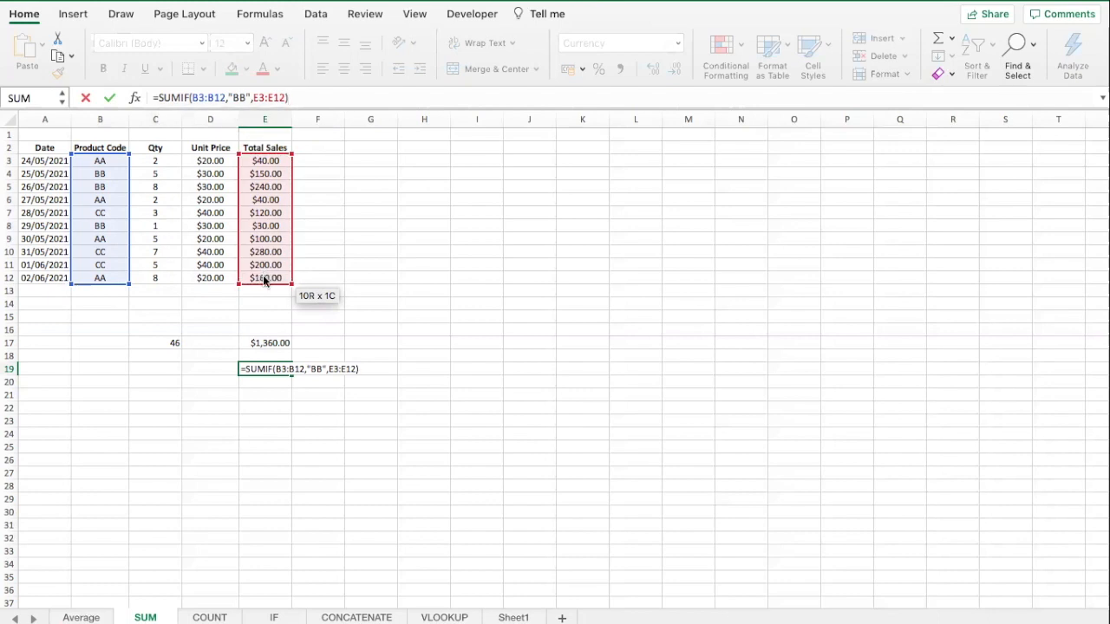
{"action": "key", "text": "Return"}
{"action": "key", "text": "Up"}
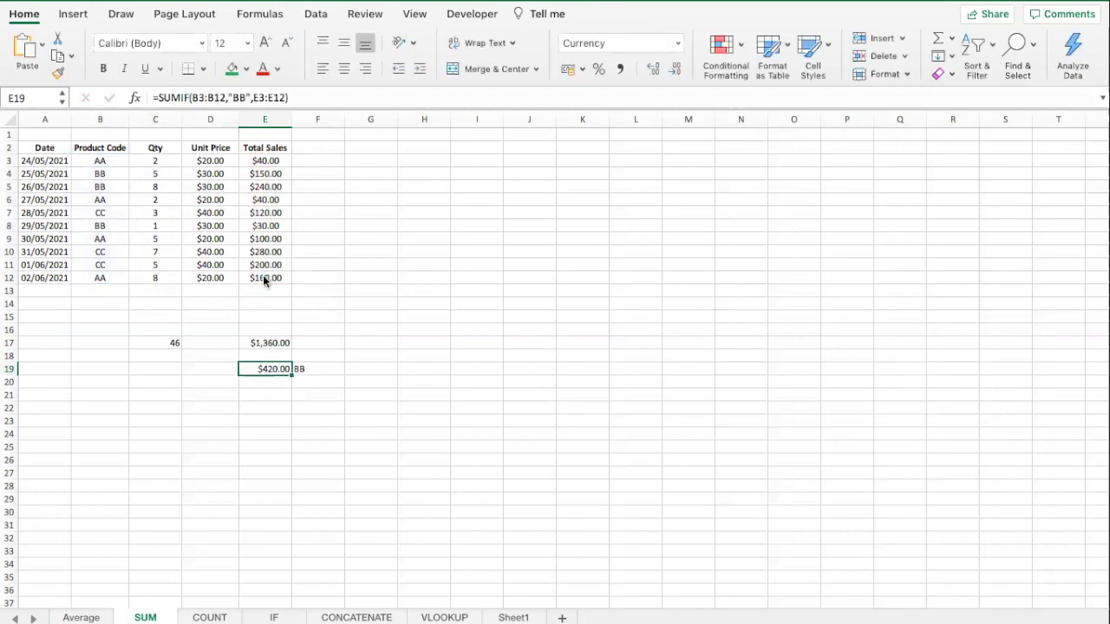
- Check the BB total by selecting the BB sales amounts in E4, E5 and E8 together, then review the formula in E19
{"action": "left_click", "coordinate": [278, 382]}
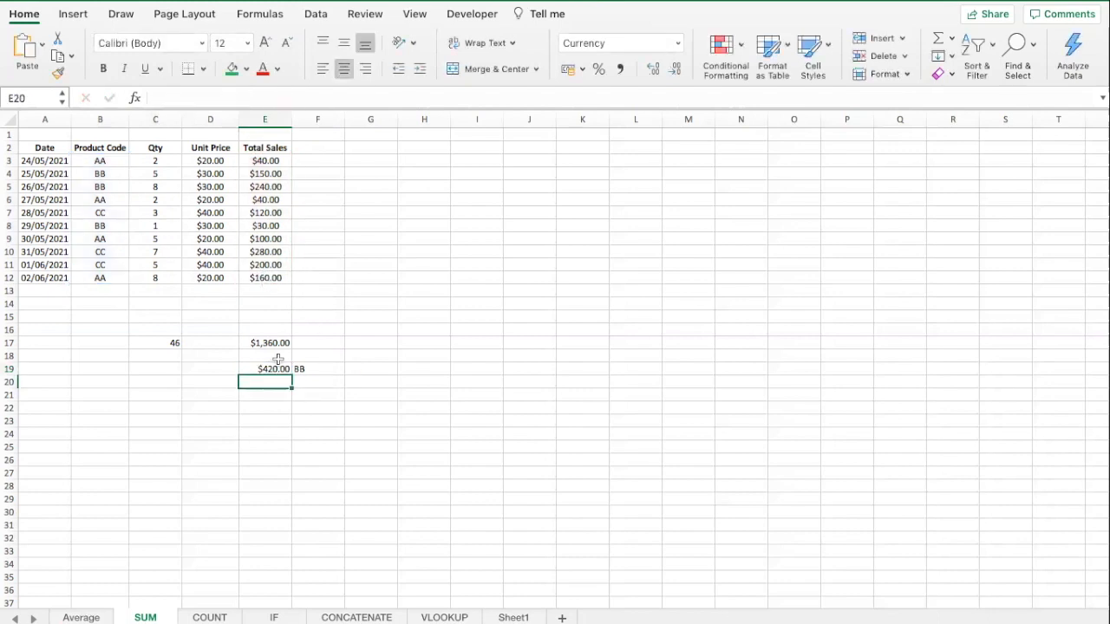
{"action": "left_click", "coordinate": [253, 172]}
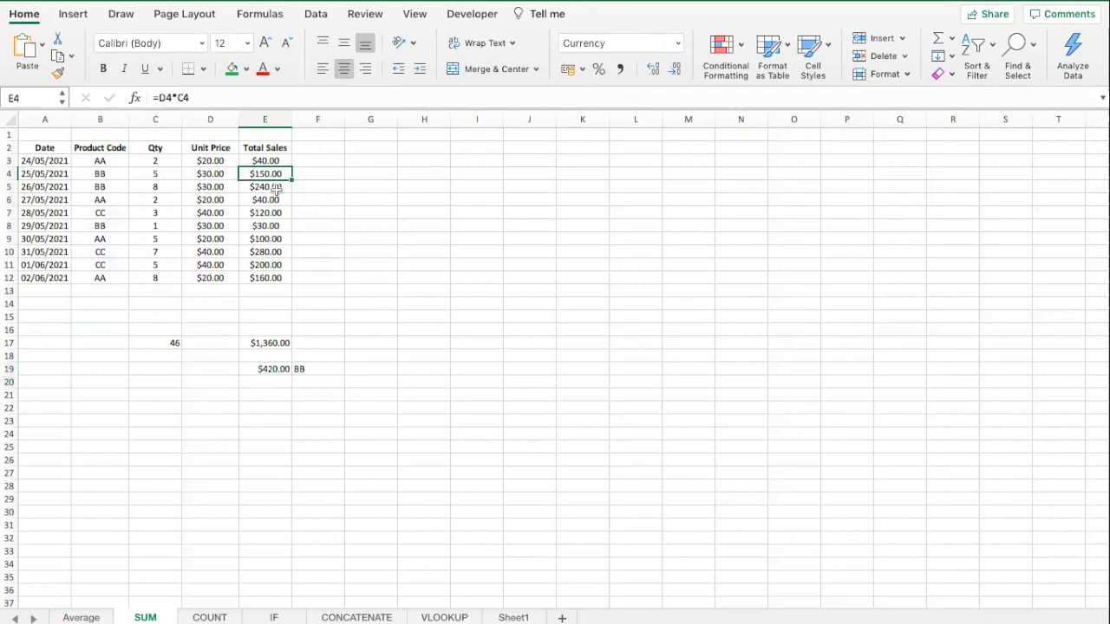
{"action": "left_click", "coordinate": [269, 189], "text": "super"}
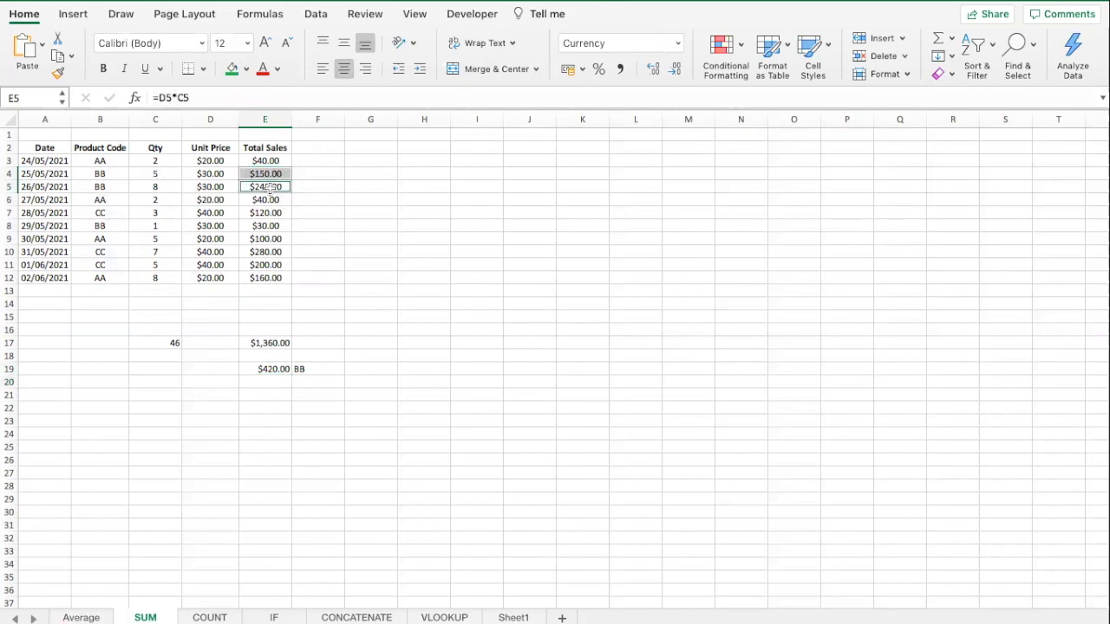
{"action": "left_click", "coordinate": [259, 227], "text": "super"}
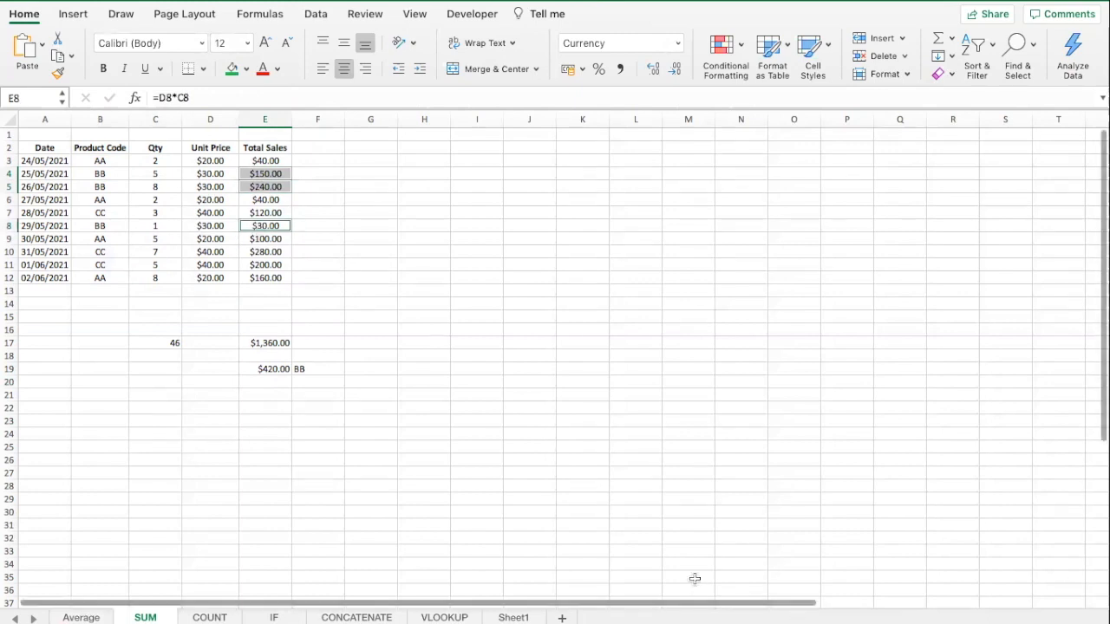
{"action": "left_click", "coordinate": [271, 368]}
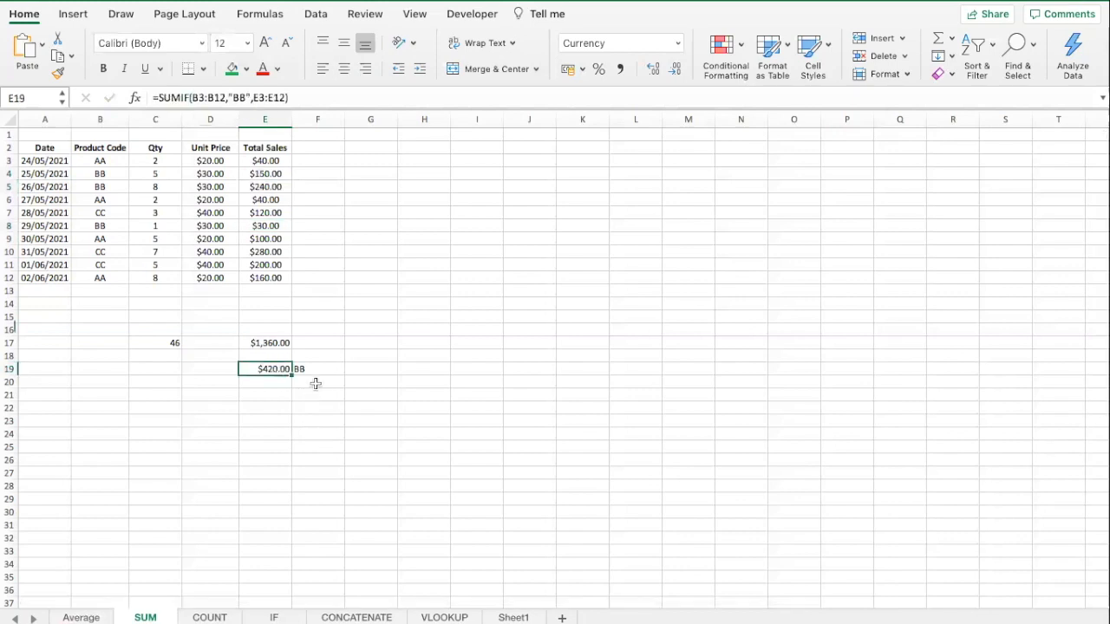
- Label cell F20 as CC, directly below the BB label
{"action": "left_click", "coordinate": [316, 382]}
{"action": "type", "text": "CC"}
{"action": "key", "text": "Up"}
{"action": "key", "text": "Down"}
- Total the sales of product code CC in cell E20 with =SUMIF(B3:B12,"CC",E3:E12)
{"action": "key", "text": "Left"}
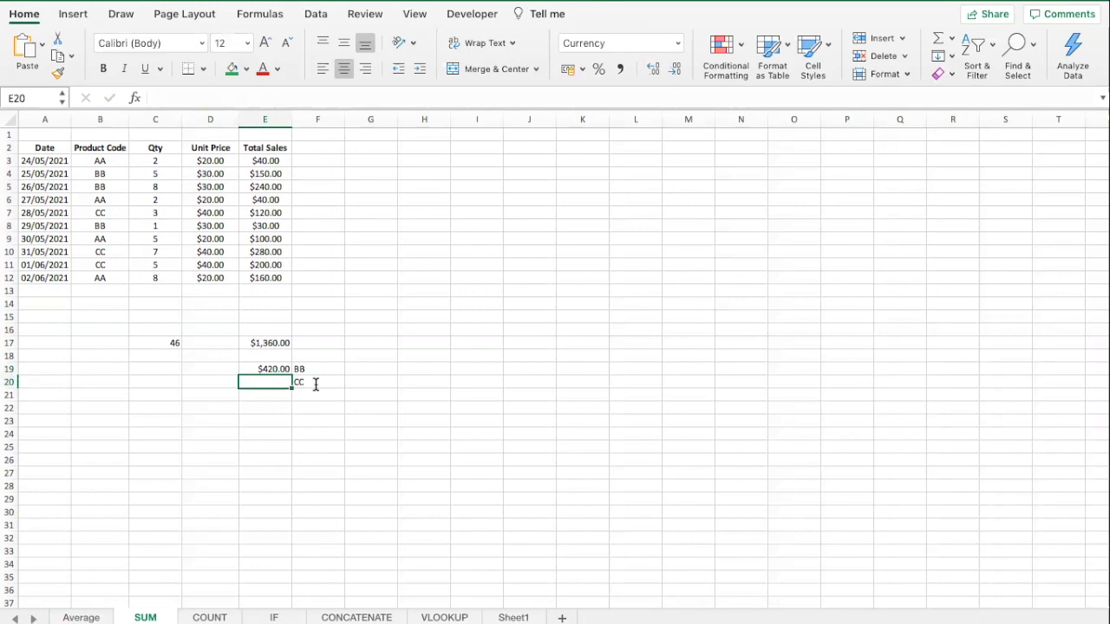
{"action": "left_click", "coordinate": [219, 97]}
{"action": "type", "text": "=SUMF"}
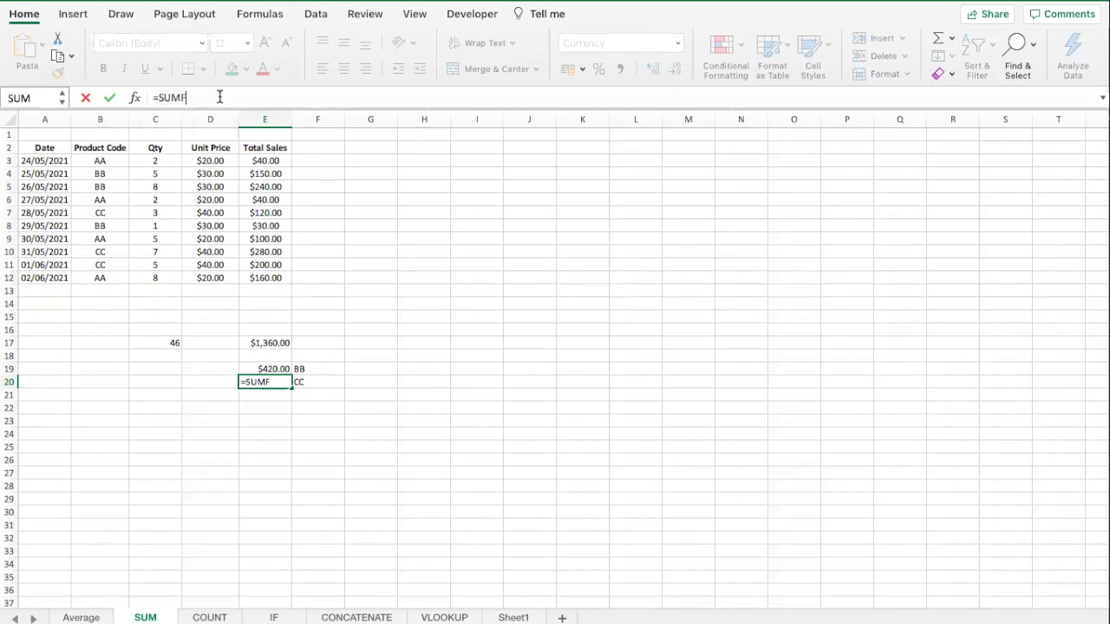
{"action": "key", "text": "BackSpace"}
{"action": "type", "text": "IF("}
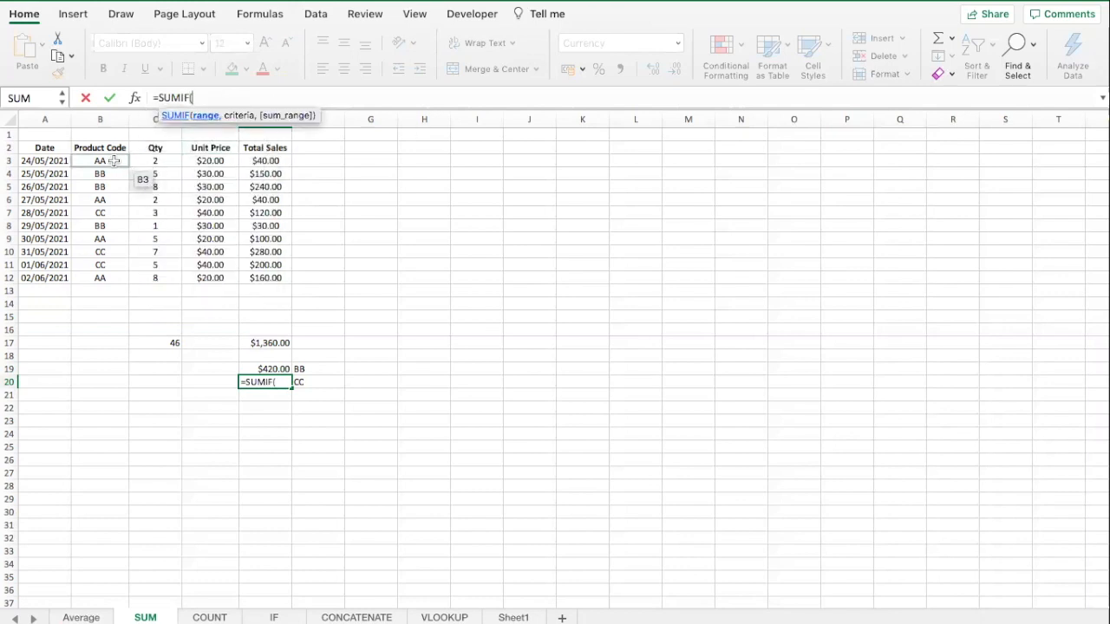
{"action": "left_click_drag", "start_coordinate": [102, 162], "coordinate": [98, 277]}
{"action": "type", "text": ","}
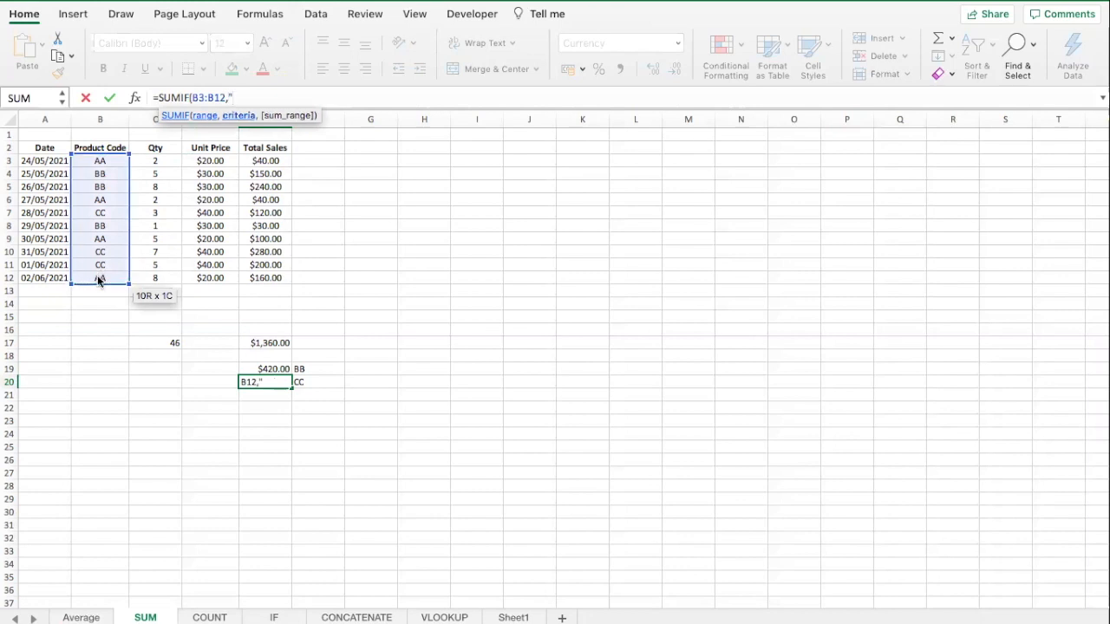
{"action": "type", "text": "\"CC\","}
{"action": "left_click_drag", "start_coordinate": [269, 161], "coordinate": [270, 276]}
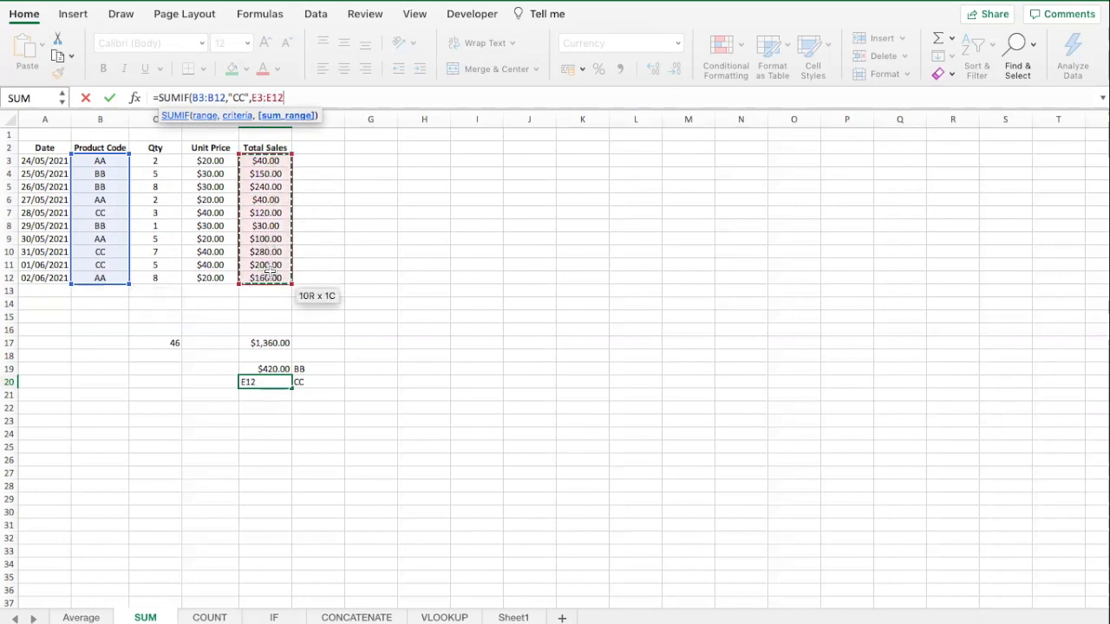
{"action": "key", "text": "Return"}
{"action": "key", "text": "Up"}
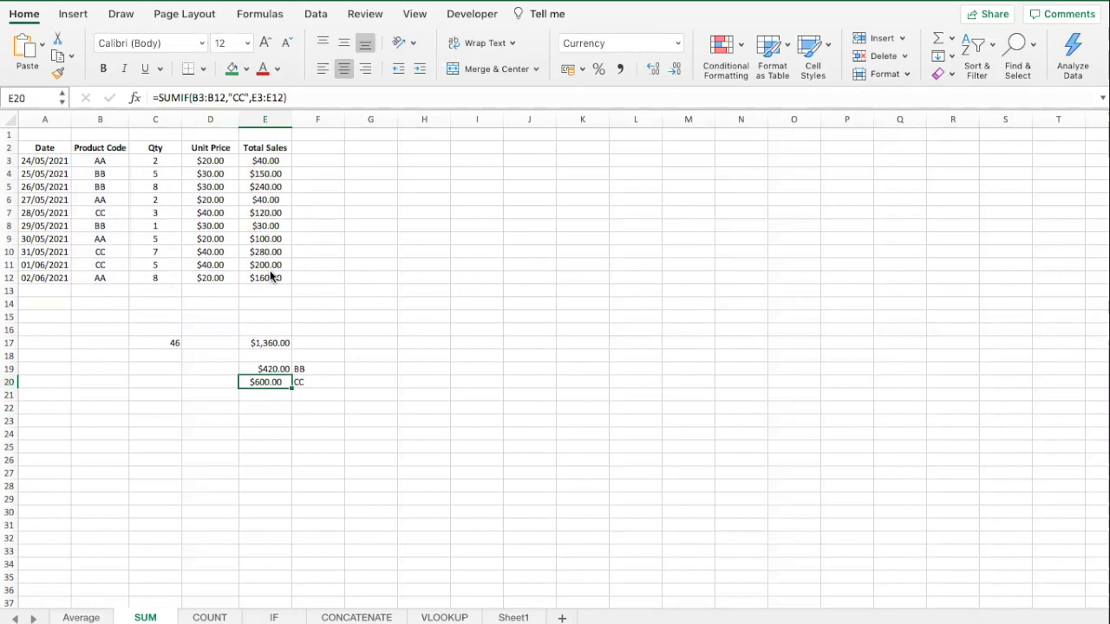
- Check the CC total by selecting the CC sales amounts in E7, E10 and E11 together, then review the formula in E20
{"action": "left_click", "coordinate": [267, 215]}
{"action": "left_click", "coordinate": [269, 251], "text": "super"}
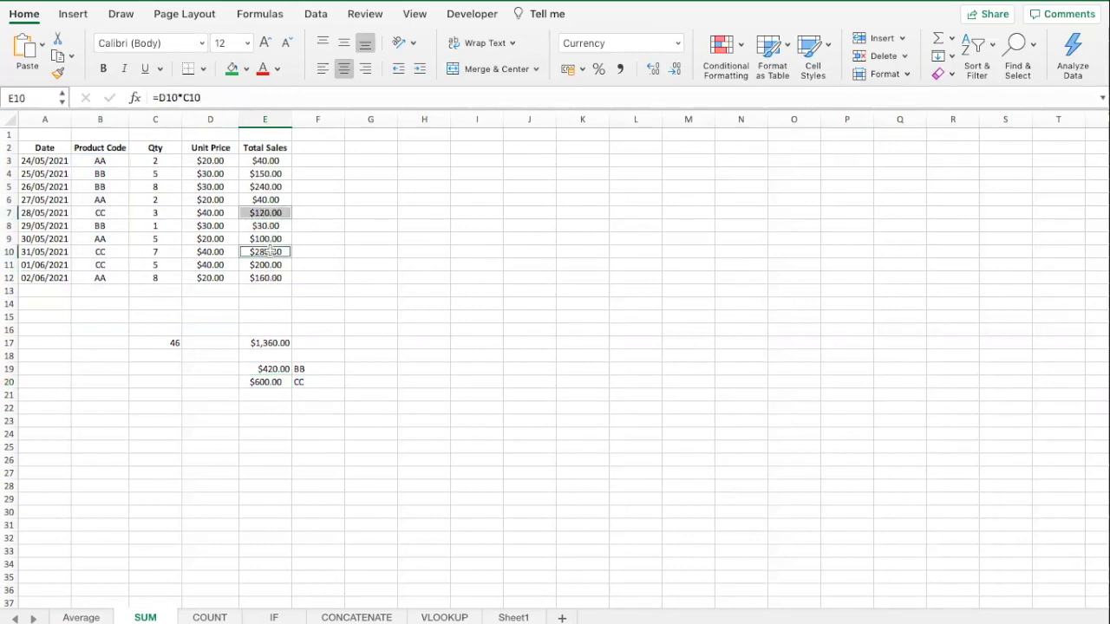
{"action": "left_click", "coordinate": [270, 264], "text": "super"}
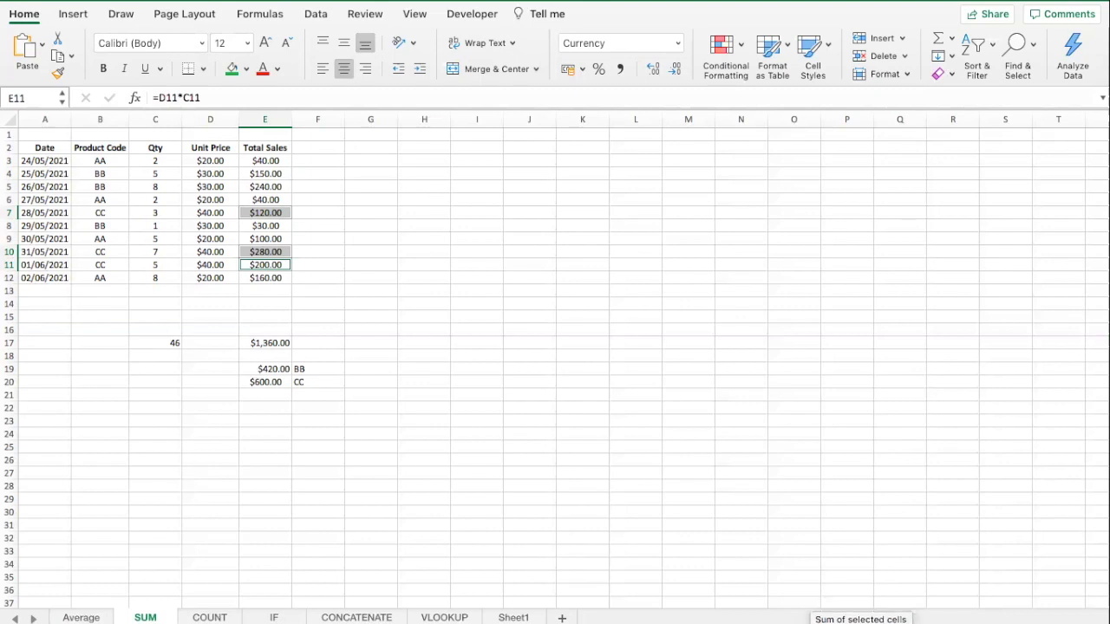
{"action": "left_click", "coordinate": [273, 385]}
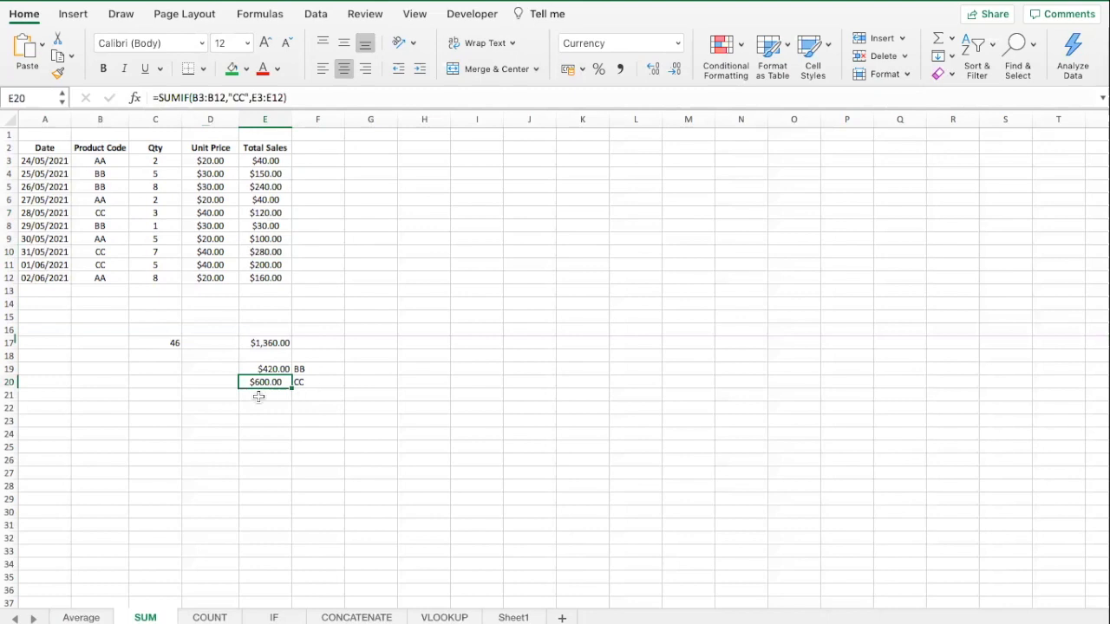
- Center the SUMIF results in cells E19 to E21 horizontally
{"action": "left_click", "coordinate": [259, 396]}
{"action": "left_click_drag", "start_coordinate": [264, 369], "coordinate": [266, 389]}
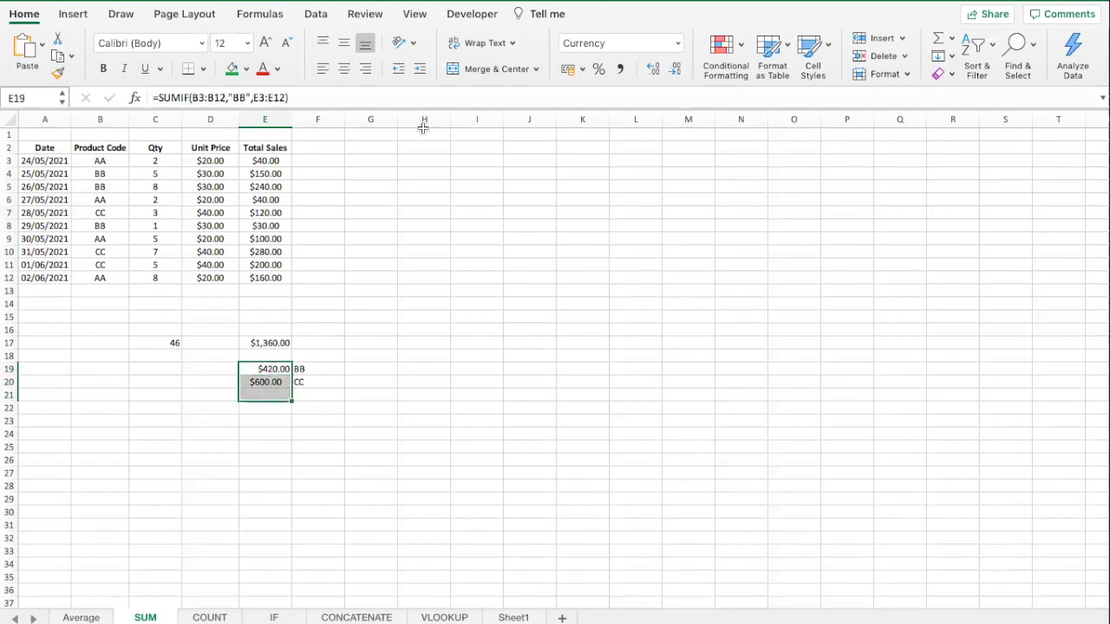
{"action": "left_click", "coordinate": [344, 68]}
{"action": "left_click", "coordinate": [290, 406]}
{"action": "left_click", "coordinate": [317, 408]}
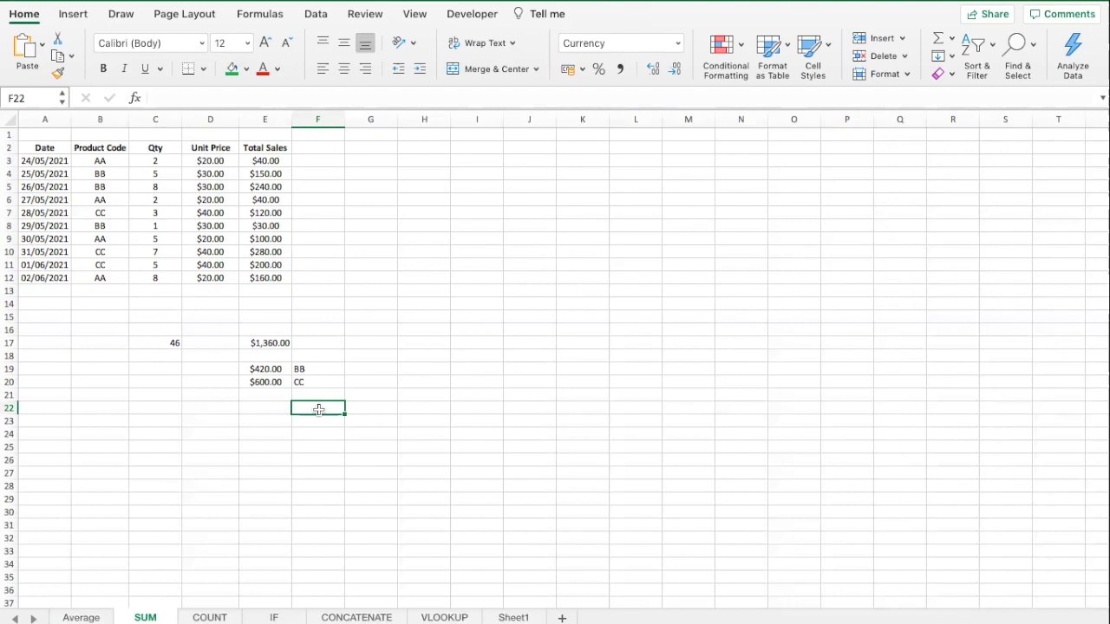
- Add filter controls to the header row of the sales table in A2:E12
{"action": "left_click", "coordinate": [108, 143]}
{"action": "left_click", "coordinate": [48, 143]}
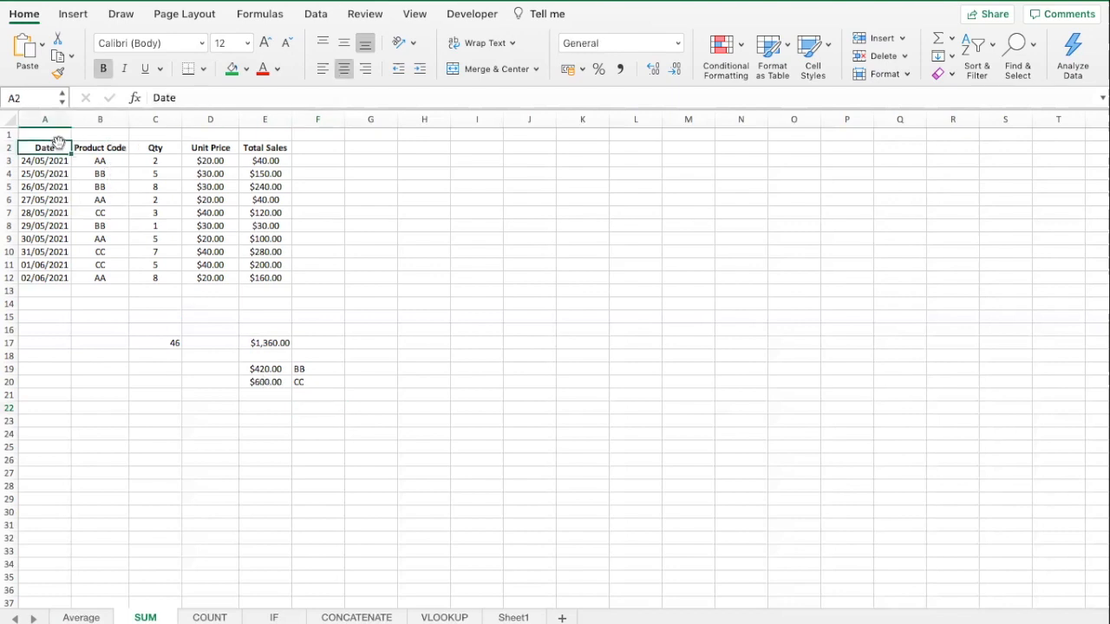
{"action": "left_click", "coordinate": [269, 265], "text": "shift"}
{"action": "left_click", "coordinate": [272, 277], "text": "shift"}
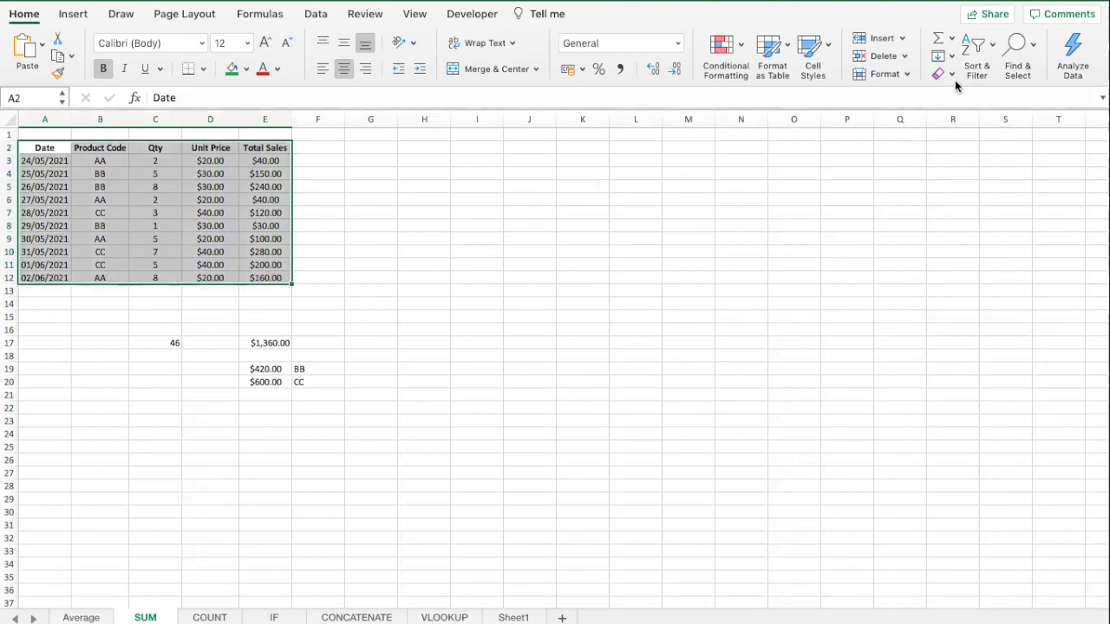
{"action": "left_click", "coordinate": [988, 52]}
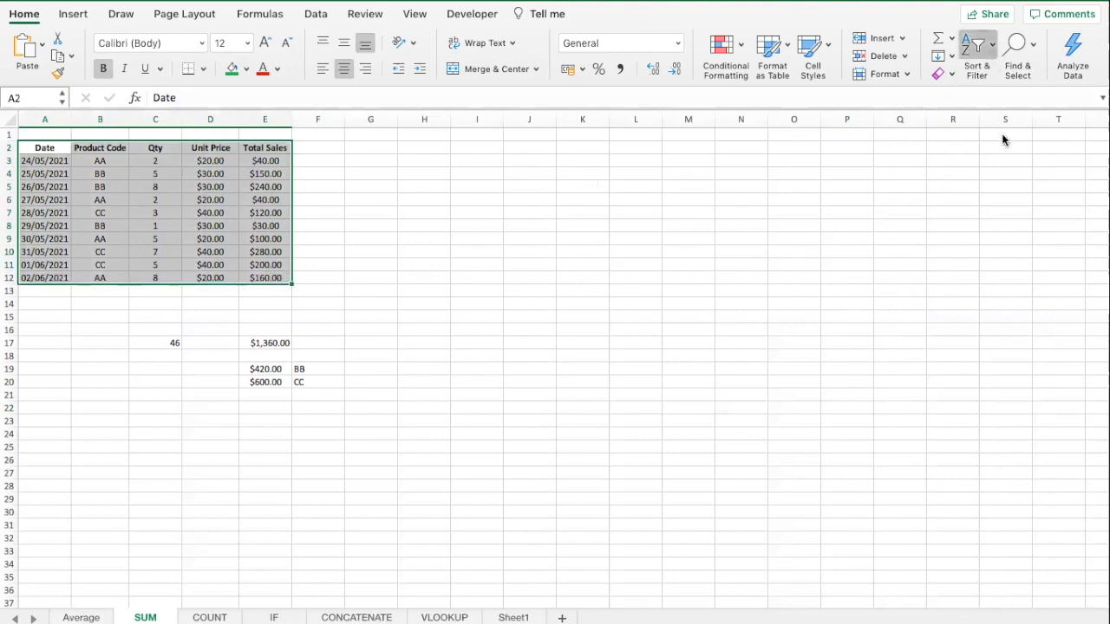
{"action": "left_click", "coordinate": [1001, 139]}
{"action": "left_click", "coordinate": [157, 162]}
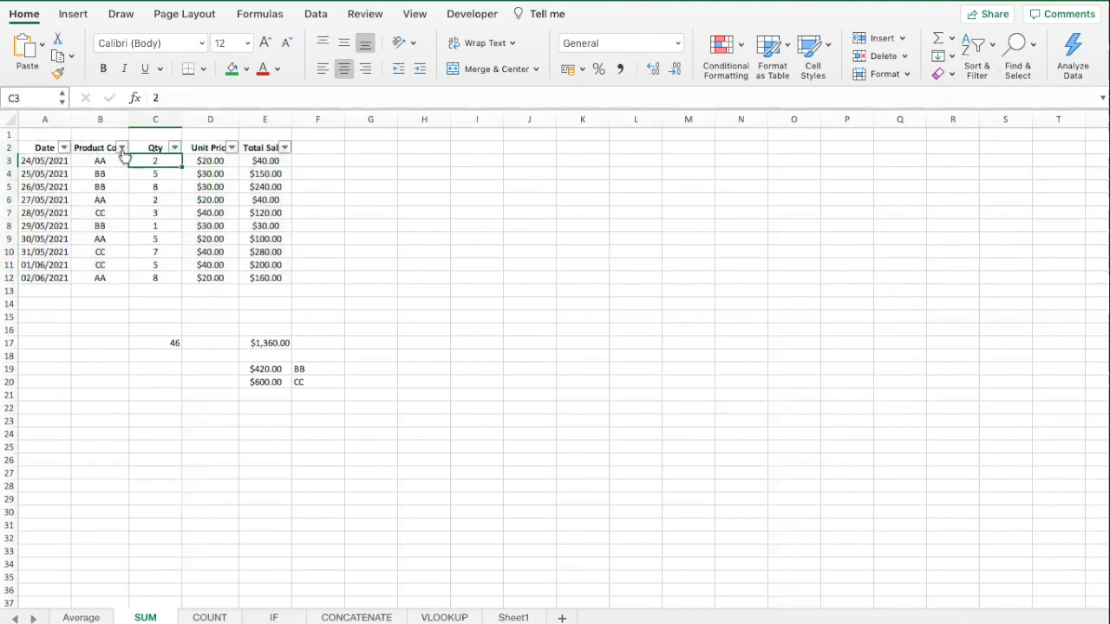
- Filter the Product Code column to show only AA
{"action": "left_click", "coordinate": [122, 148]}
{"action": "left_click", "coordinate": [166, 328]}
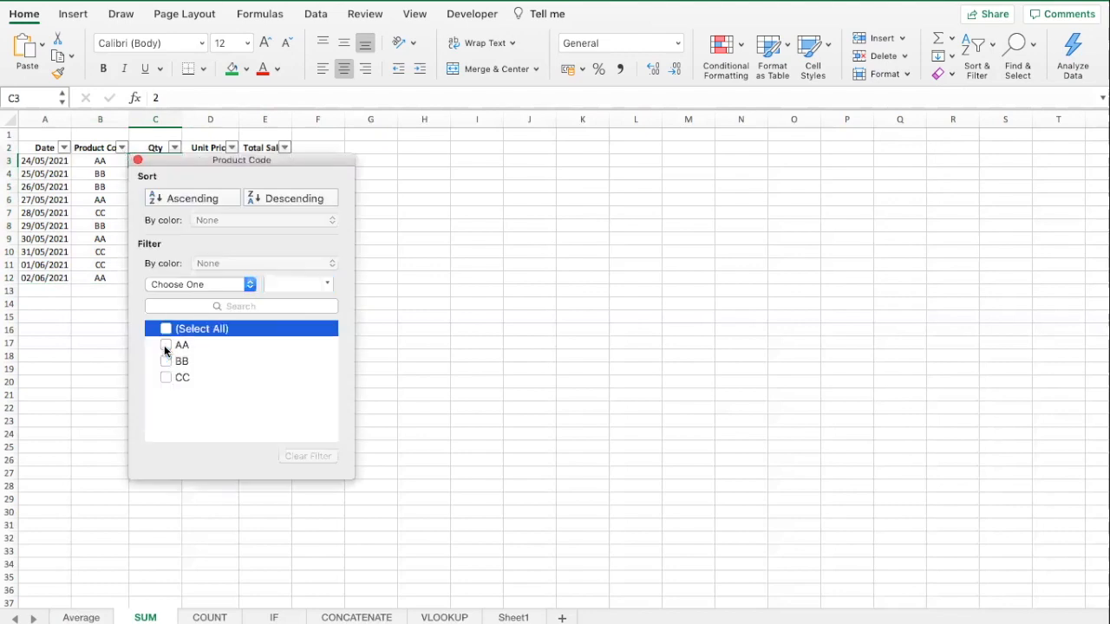
{"action": "left_click", "coordinate": [166, 345]}
{"action": "left_click", "coordinate": [114, 346]}
{"action": "left_click", "coordinate": [155, 223]}
- Examine the filtered AA rows by selecting their product codes, a Qty value and Total Sales amounts
{"action": "left_click_drag", "start_coordinate": [102, 163], "coordinate": [104, 200]}
{"action": "left_click", "coordinate": [105, 246]}
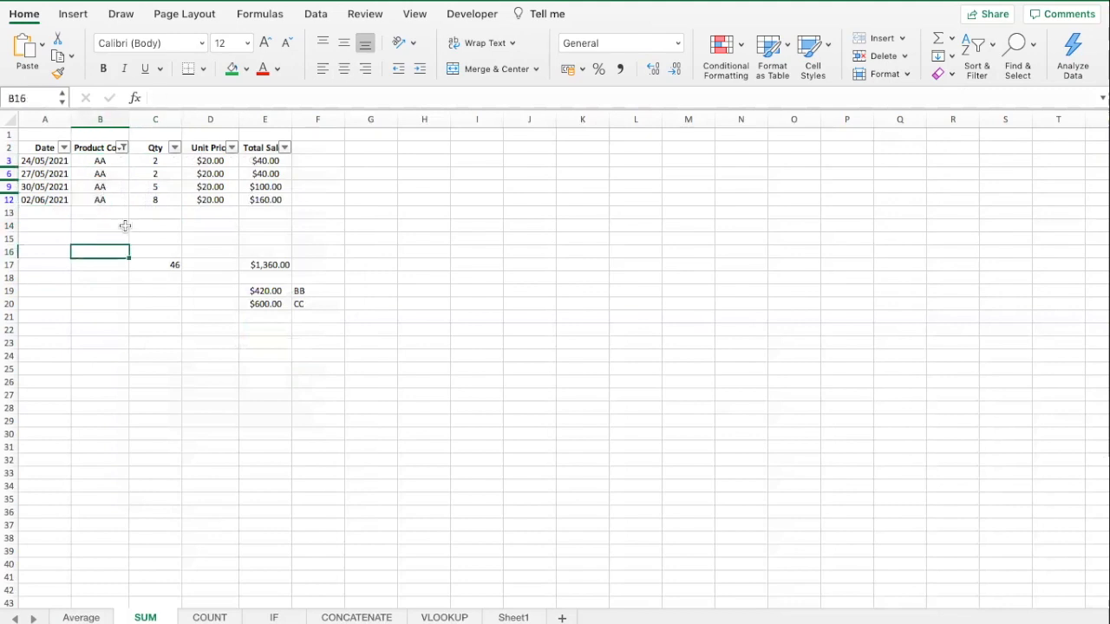
{"action": "left_click", "coordinate": [163, 186]}
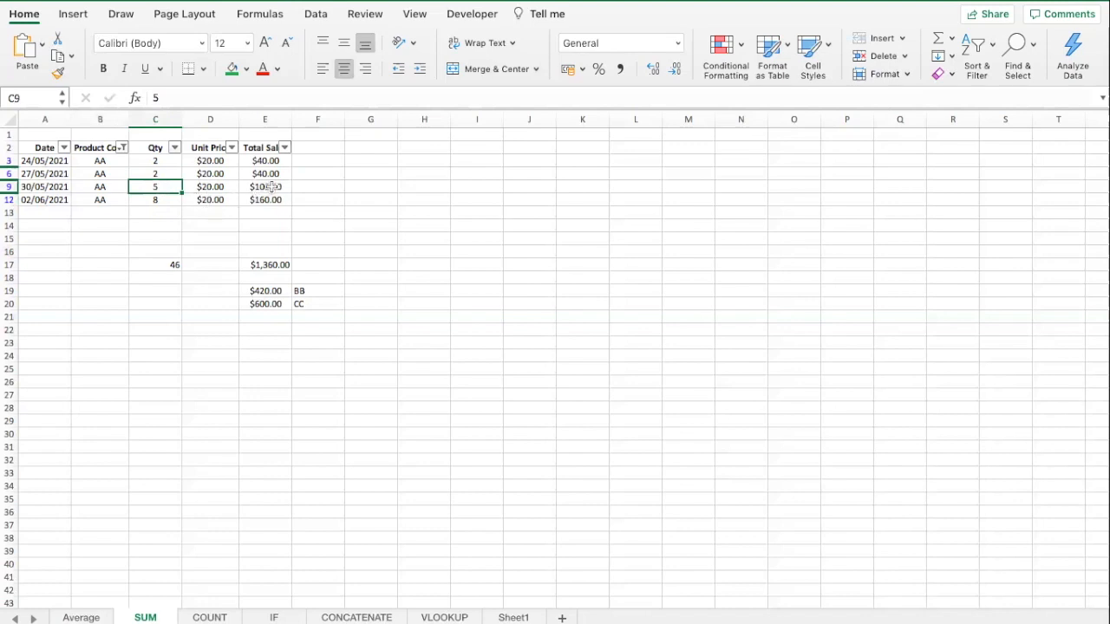
{"action": "left_click_drag", "start_coordinate": [271, 186], "coordinate": [269, 197]}
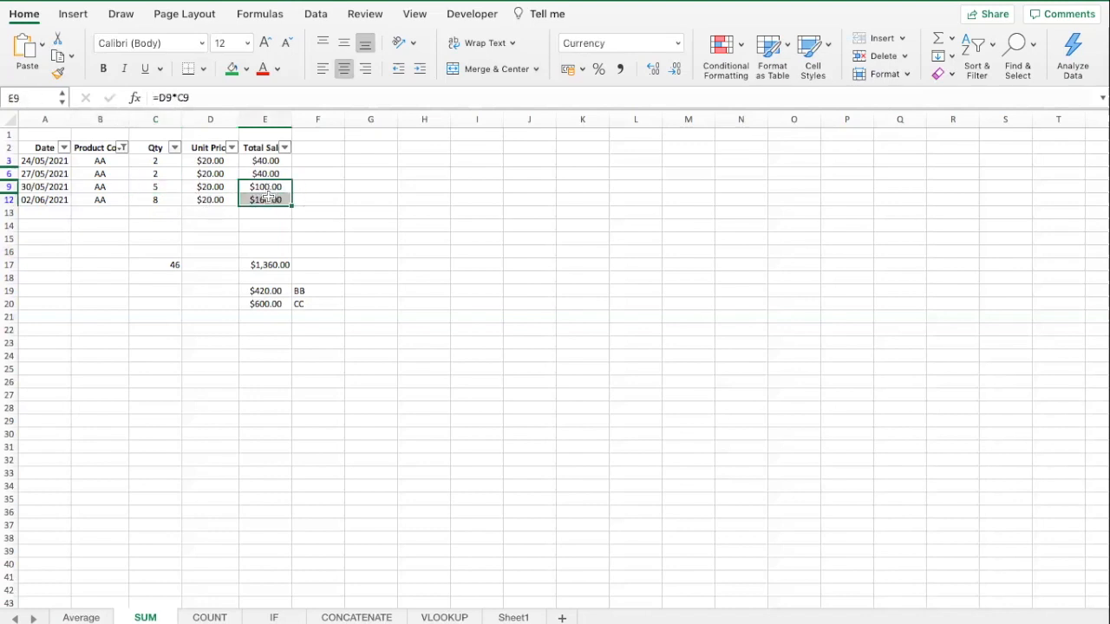
- Compare the Qty values of the filtered AA rows with their Total Sales, checking which quantities exceed 3
{"action": "left_click_drag", "start_coordinate": [156, 163], "coordinate": [158, 179]}
{"action": "left_click", "coordinate": [159, 195]}
{"action": "left_click_drag", "start_coordinate": [267, 187], "coordinate": [268, 199]}
{"action": "left_click", "coordinate": [163, 191]}
{"action": "left_click", "coordinate": [162, 201]}
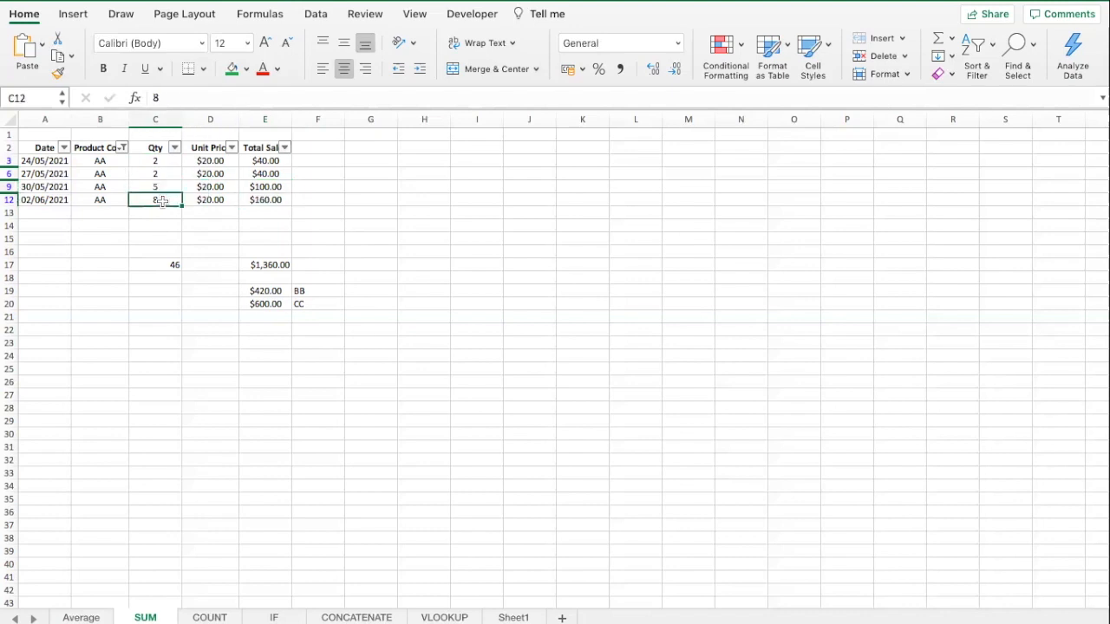
{"action": "left_click", "coordinate": [162, 188]}
{"action": "left_click", "coordinate": [161, 212]}
{"action": "left_click", "coordinate": [162, 240]}
- Enter the label "AA & Qty >3" in cell F22
{"action": "left_click", "coordinate": [266, 329]}
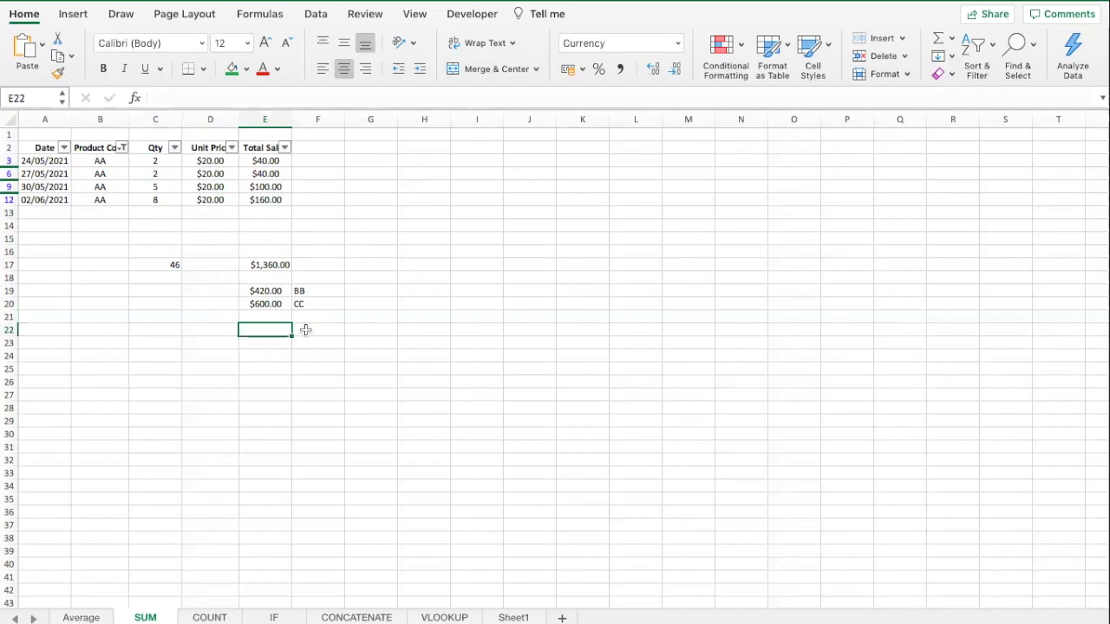
{"action": "left_click", "coordinate": [305, 329]}
{"action": "type", "text": "AA"}
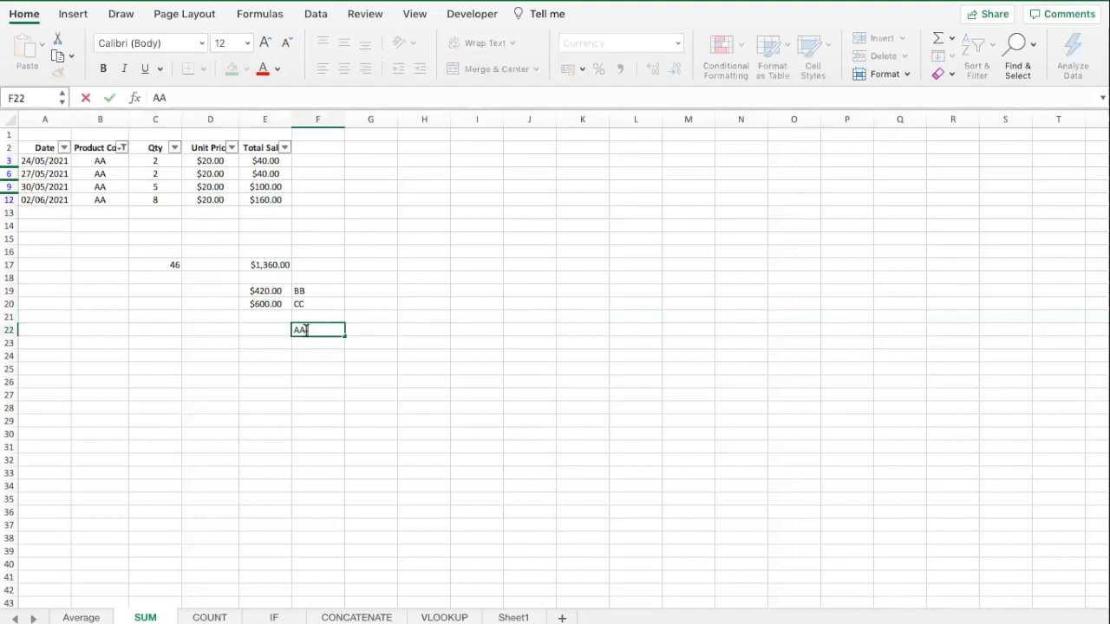
{"action": "type", "text": " & Qty >3"}
{"action": "key", "text": "Return"}
- Remove the AA filter and the header filter controls from the sales table
{"action": "left_click", "coordinate": [264, 328]}
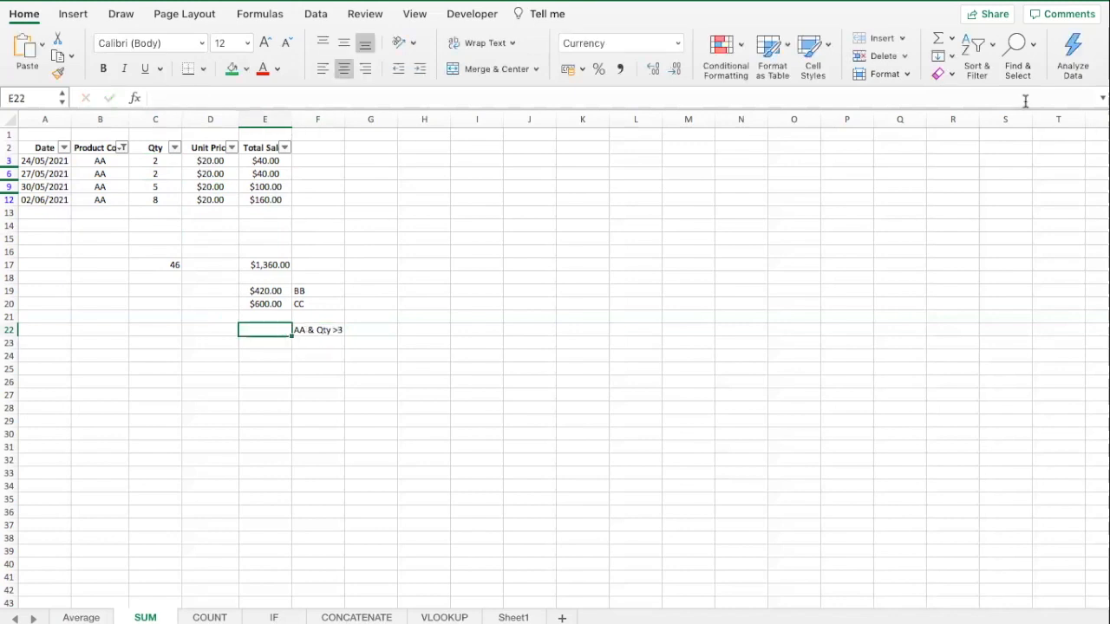
{"action": "left_click", "coordinate": [975, 56]}
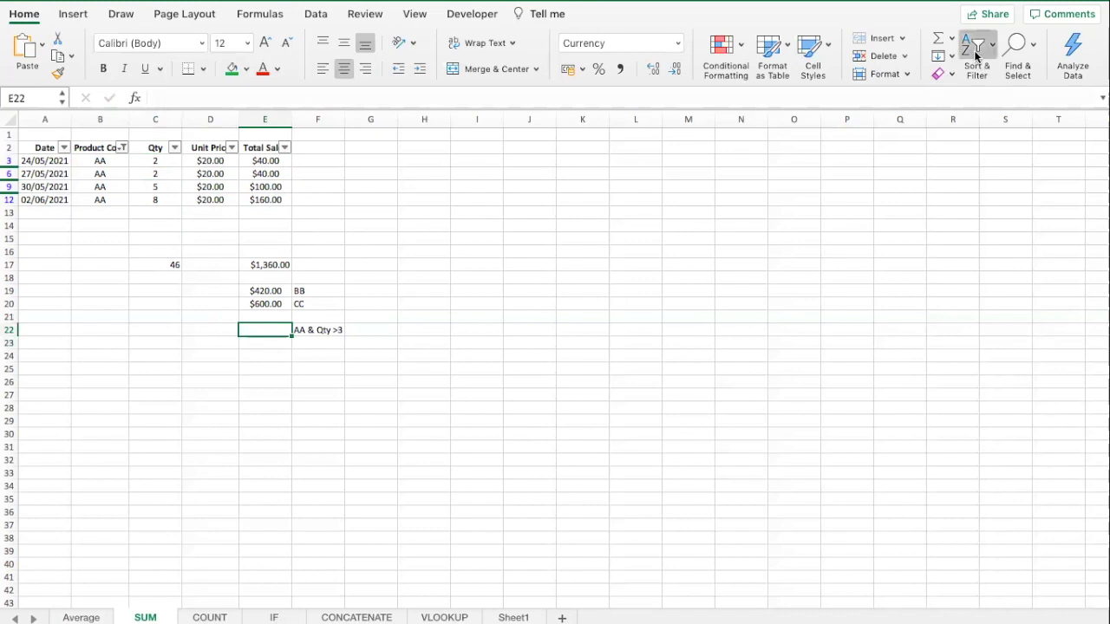
{"action": "left_click", "coordinate": [995, 141]}
{"action": "left_click", "coordinate": [578, 201]}
{"action": "left_click", "coordinate": [323, 239]}
{"action": "left_click", "coordinate": [220, 329]}
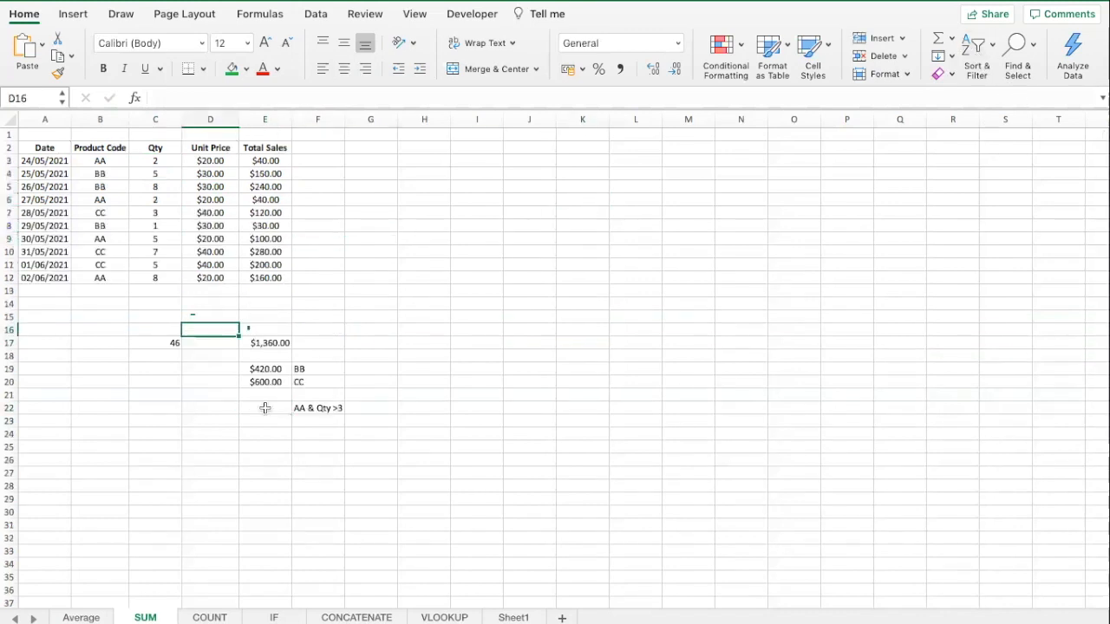
- Start a SUMIFS formula in cell E22 with the Total Sales values E3:E12 as the sum range
{"action": "left_click", "coordinate": [268, 409]}
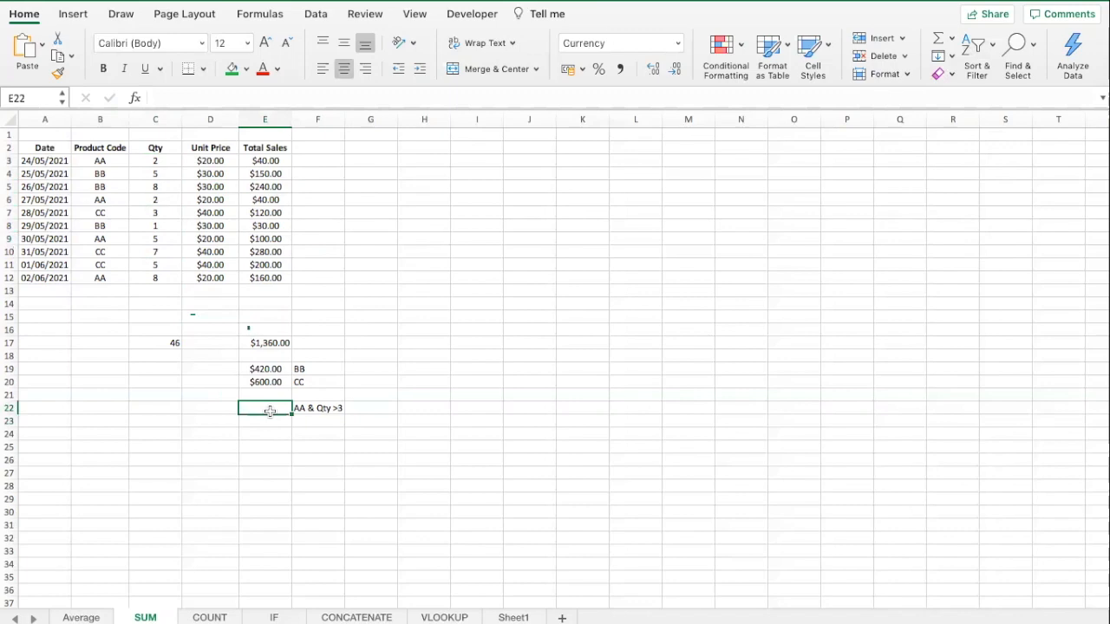
{"action": "type", "text": "="}
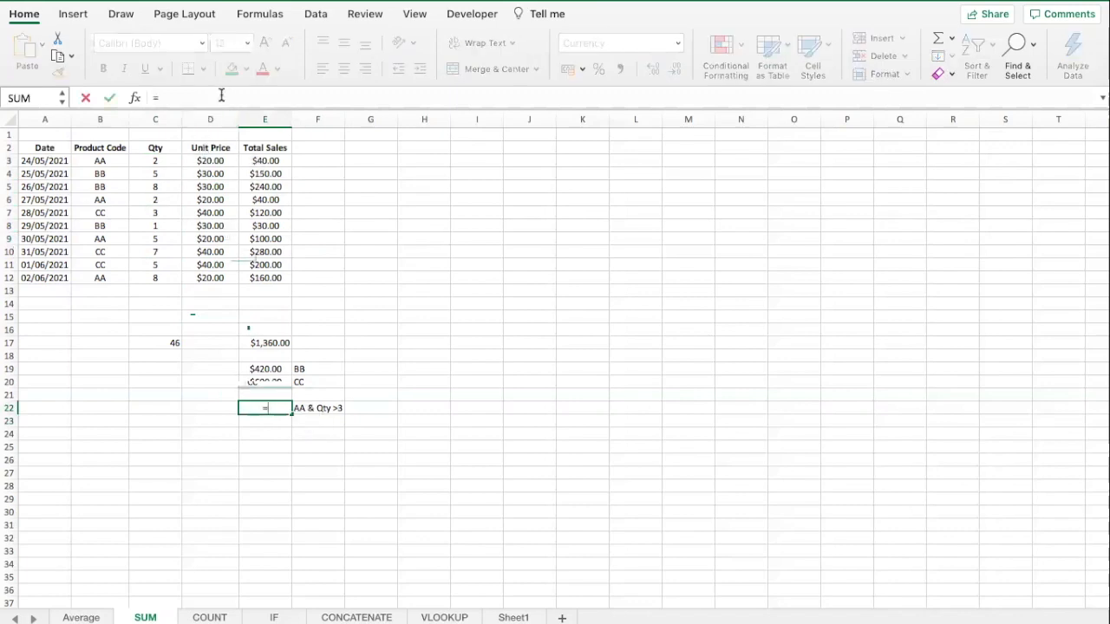
{"action": "type", "text": "SUMIF"}
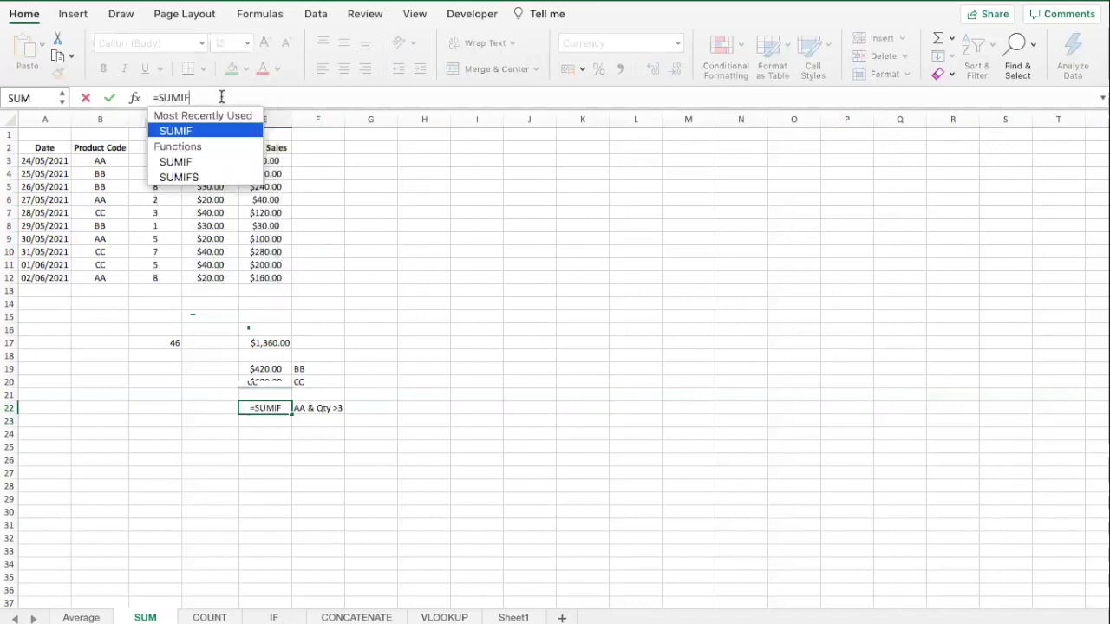
{"action": "type", "text": "S("}
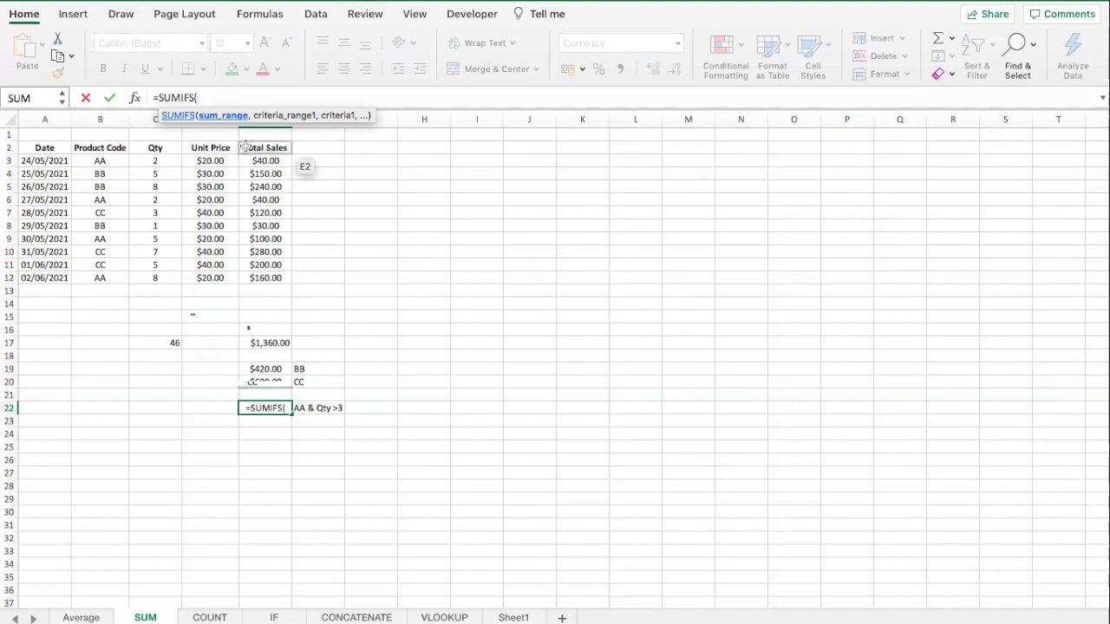
{"action": "left_click_drag", "start_coordinate": [266, 161], "coordinate": [263, 277]}
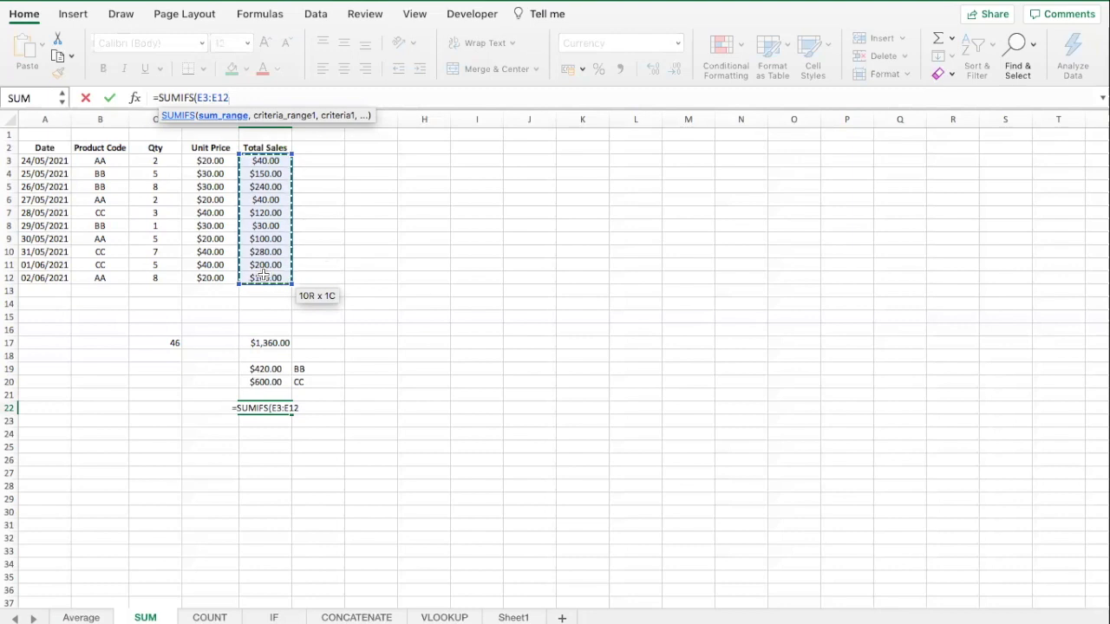
{"action": "type", "text": ","}
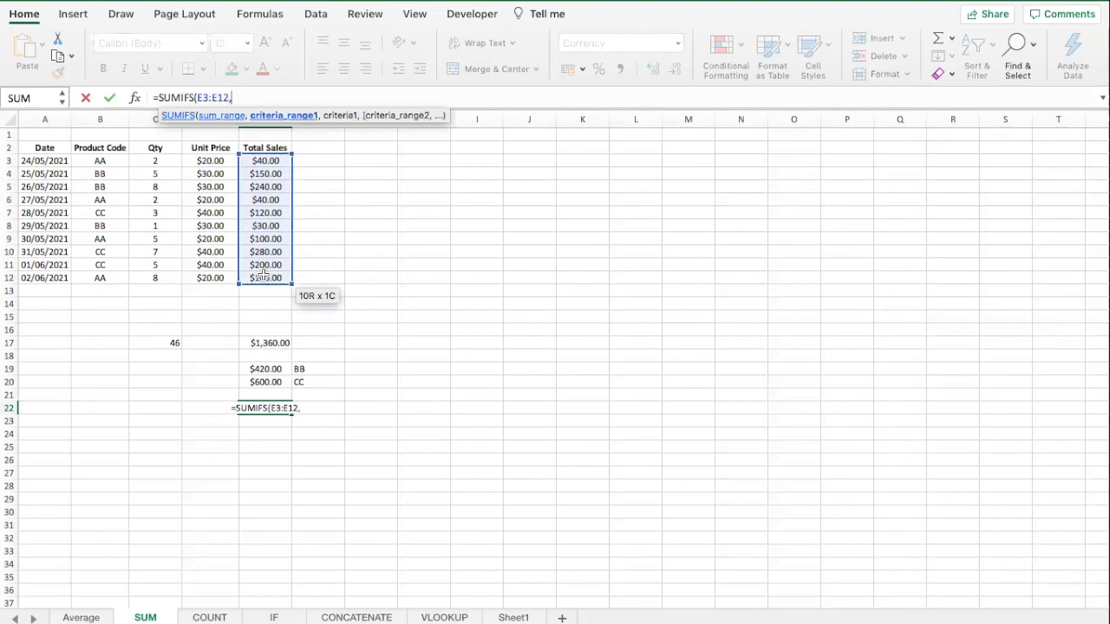
- Add the product codes B3:B12 as the formula's first criteria range with the criterion "AA"
{"action": "left_click", "coordinate": [102, 161]}
{"action": "left_click_drag", "start_coordinate": [103, 184], "coordinate": [94, 270]}
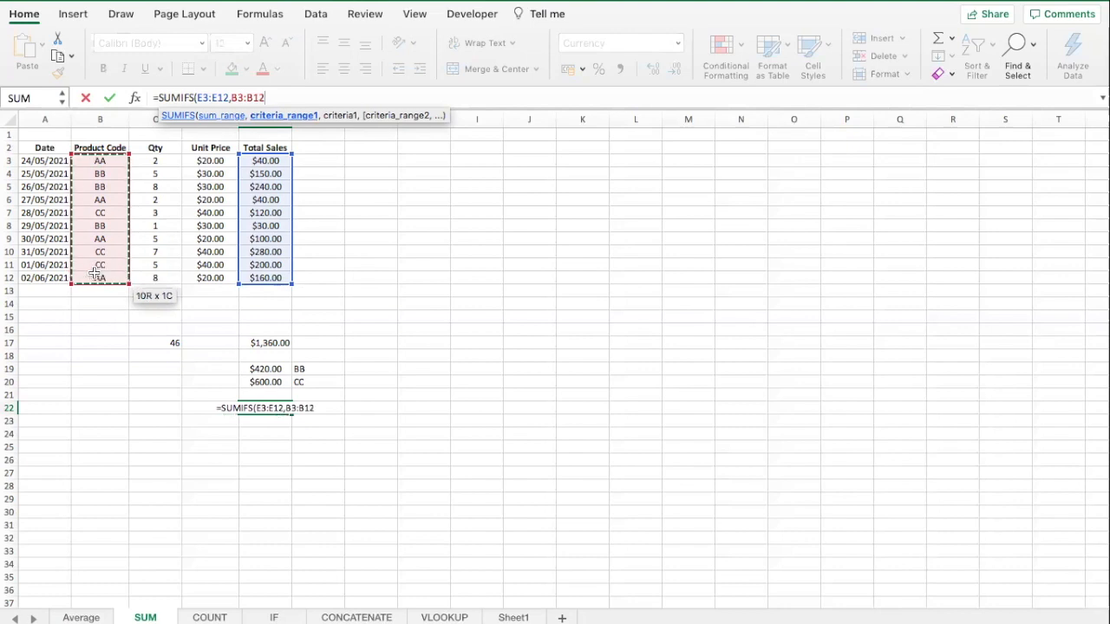
{"action": "type", "text": ","}
{"action": "type", "text": "\"AA"}
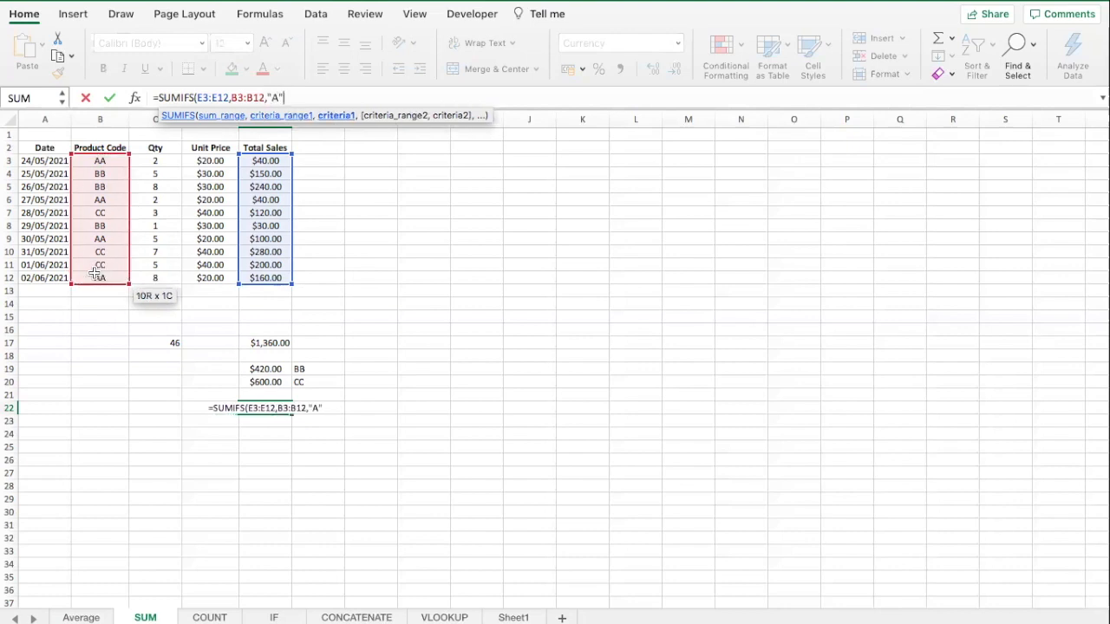
{"action": "type", "text": "\","}
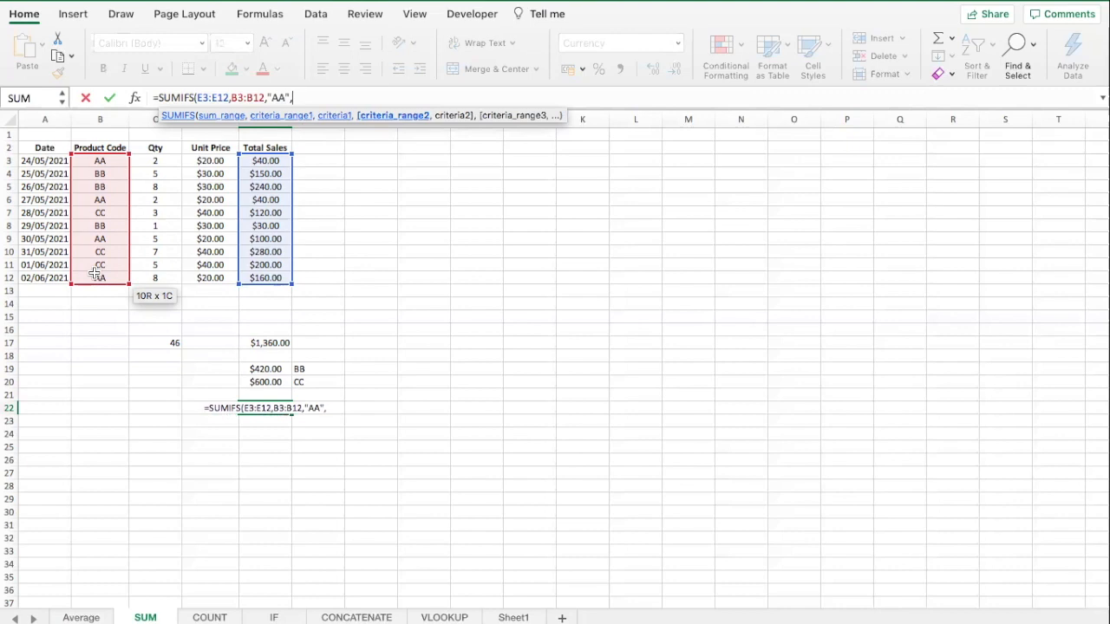
- Add the quantities C3:C12 with the criterion ">3" as the second condition and complete the SUMIFS formula
{"action": "left_click_drag", "start_coordinate": [165, 161], "coordinate": [157, 276]}
{"action": "type", "text": ","}
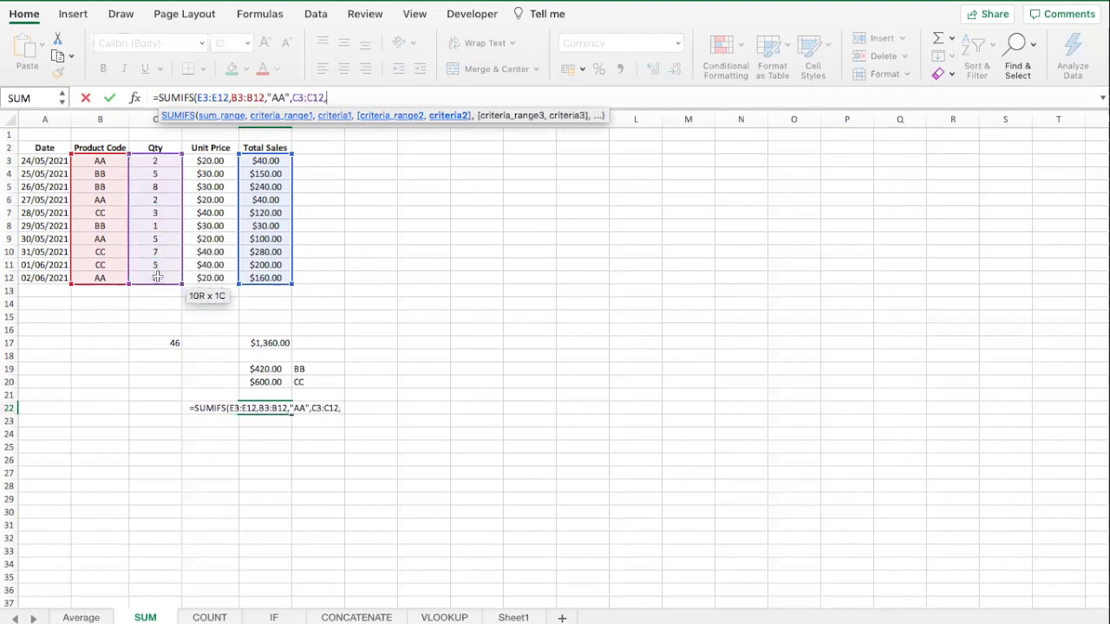
{"action": "type", "text": "\""}
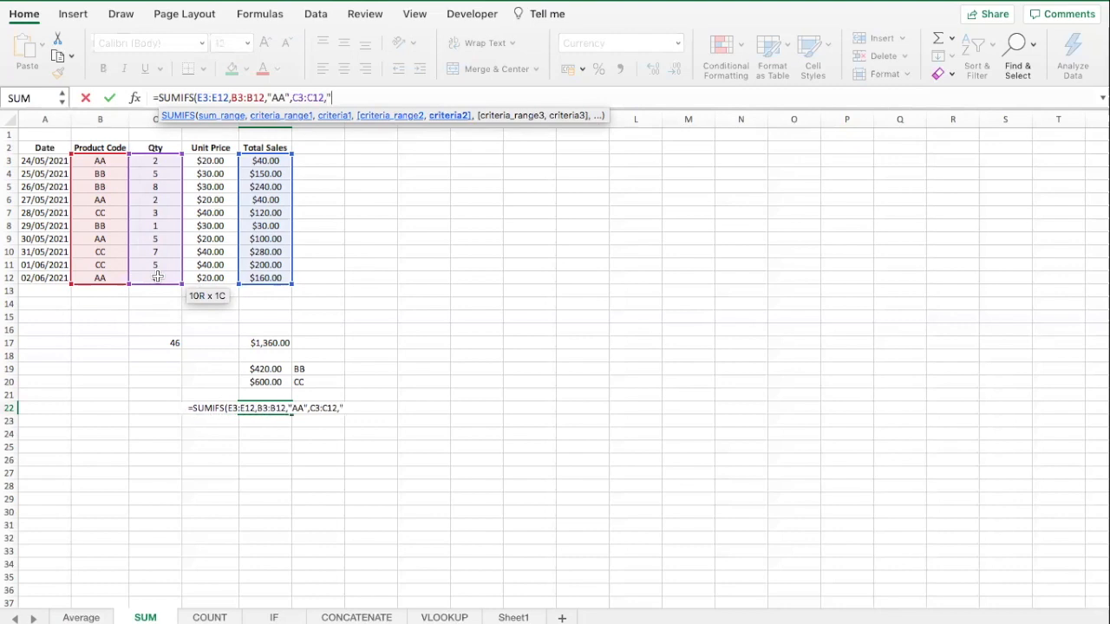
{"action": "type", "text": ">3\")"}
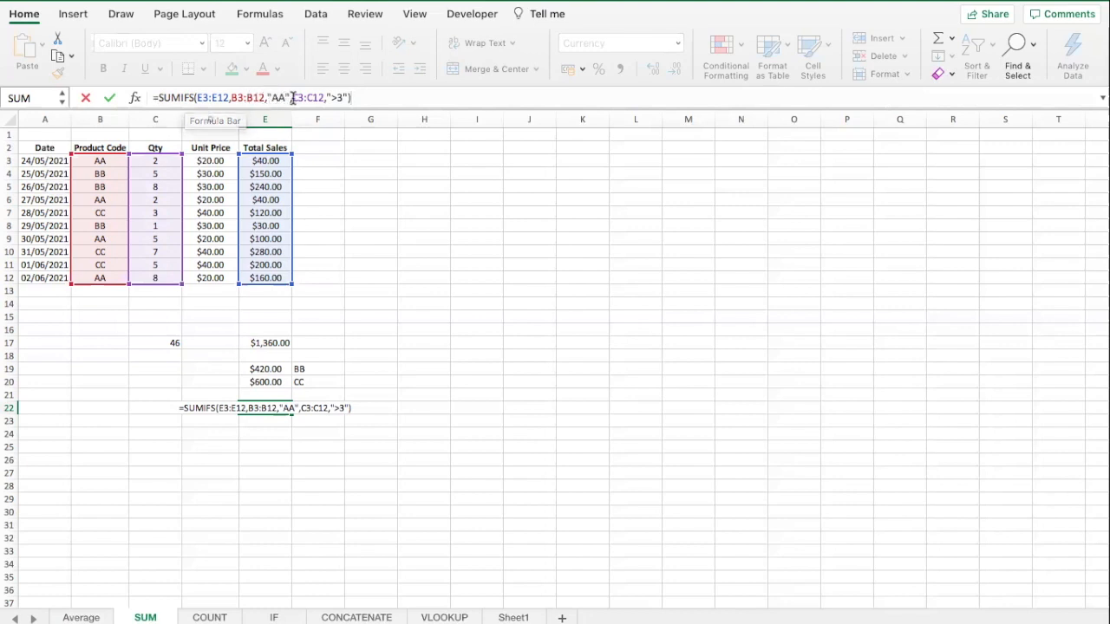
{"action": "left_click_drag", "start_coordinate": [347, 97], "coordinate": [325, 97]}
{"action": "left_click", "coordinate": [360, 97]}
{"action": "key", "text": "Return"}
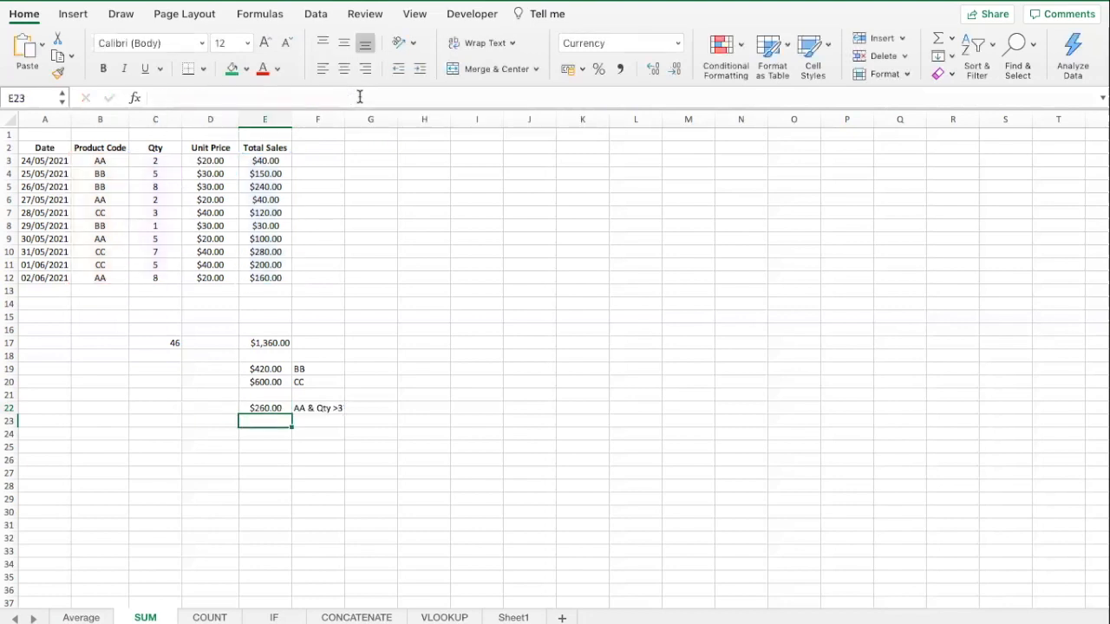
- Make the SUMIFS result in cell E22 bold
{"action": "left_click", "coordinate": [261, 406]}
{"action": "key", "text": "super+b"}
{"action": "left_click", "coordinate": [262, 420]}
- Enter the label "CC & Qty < 5" in cell F23
{"action": "left_click", "coordinate": [314, 422]}
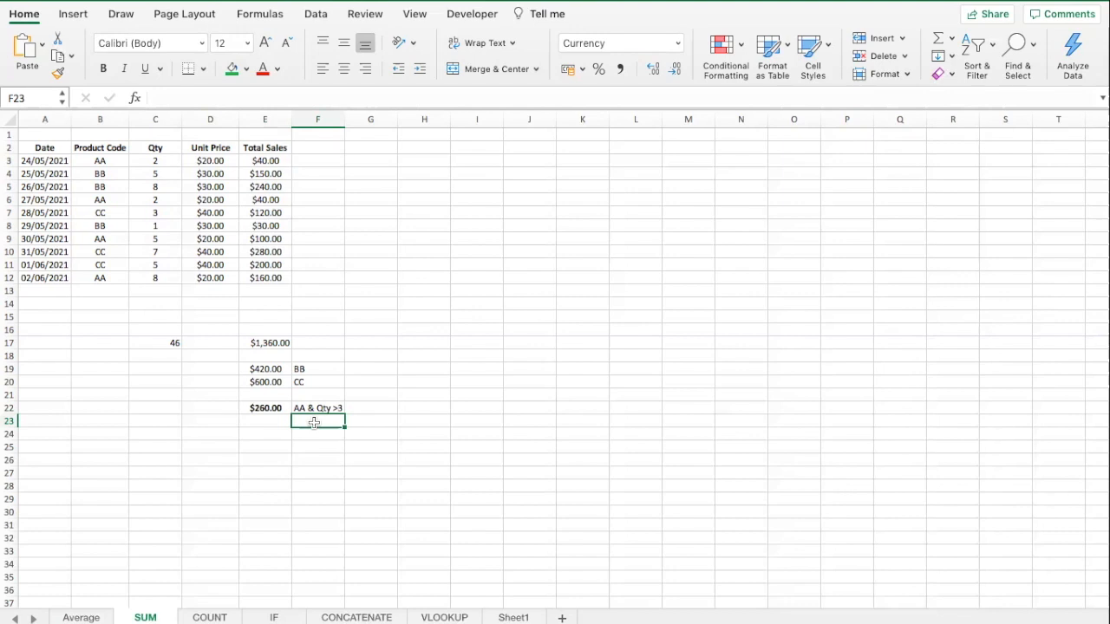
{"action": "left_click", "coordinate": [303, 433]}
{"action": "left_click", "coordinate": [267, 420]}
{"action": "left_click", "coordinate": [322, 423]}
{"action": "type", "text": "CC"}
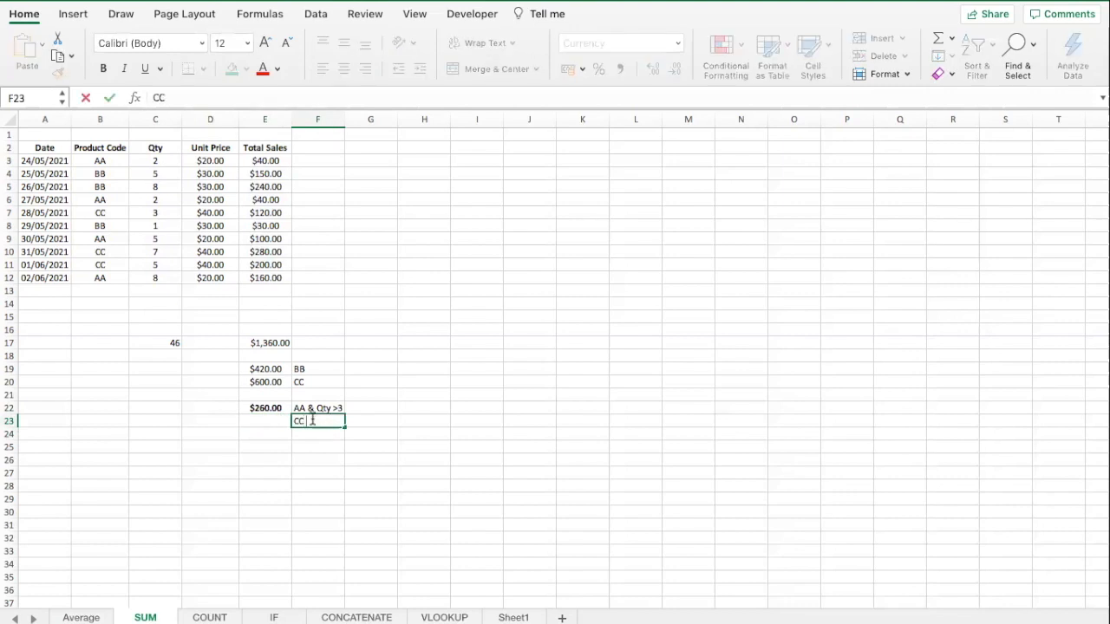
{"action": "type", "text": " & Qty < 5"}
{"action": "key", "text": "Return"}
- Add filter controls to the sales table A2:E12 and filter the Product Code column to show only CC
{"action": "left_click", "coordinate": [55, 143]}
{"action": "left_click", "coordinate": [272, 277], "text": "shift"}
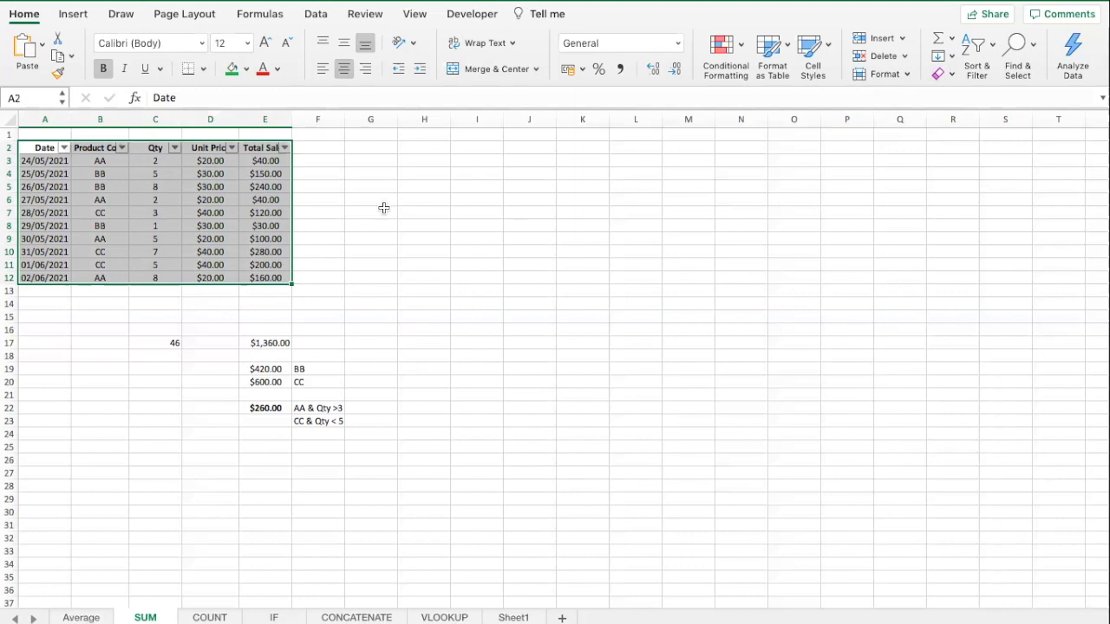
{"action": "left_click", "coordinate": [123, 148]}
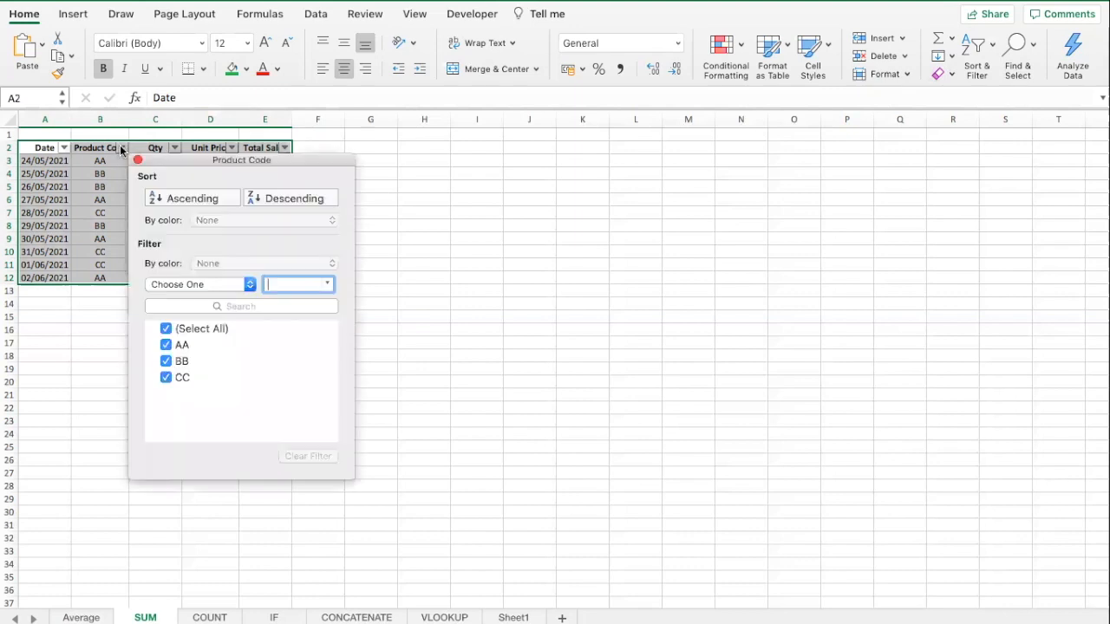
{"action": "left_click", "coordinate": [181, 329]}
{"action": "left_click", "coordinate": [167, 379]}
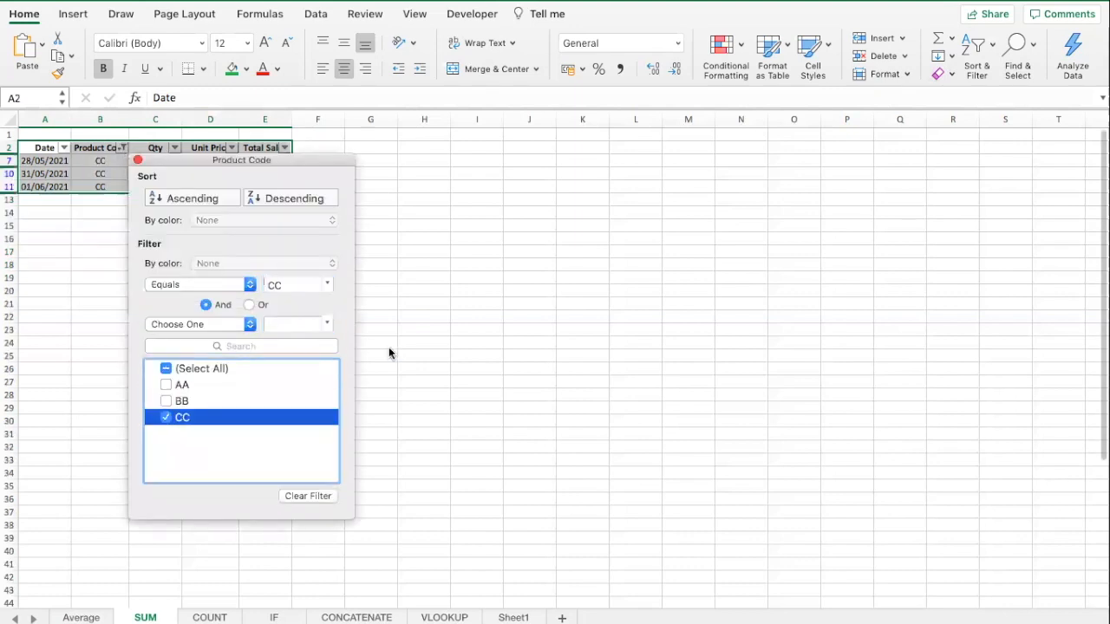
{"action": "left_click", "coordinate": [389, 352]}
- Examine the filtered CC rows for a Qty below 5 and its Total Sales amount
{"action": "left_click", "coordinate": [116, 198]}
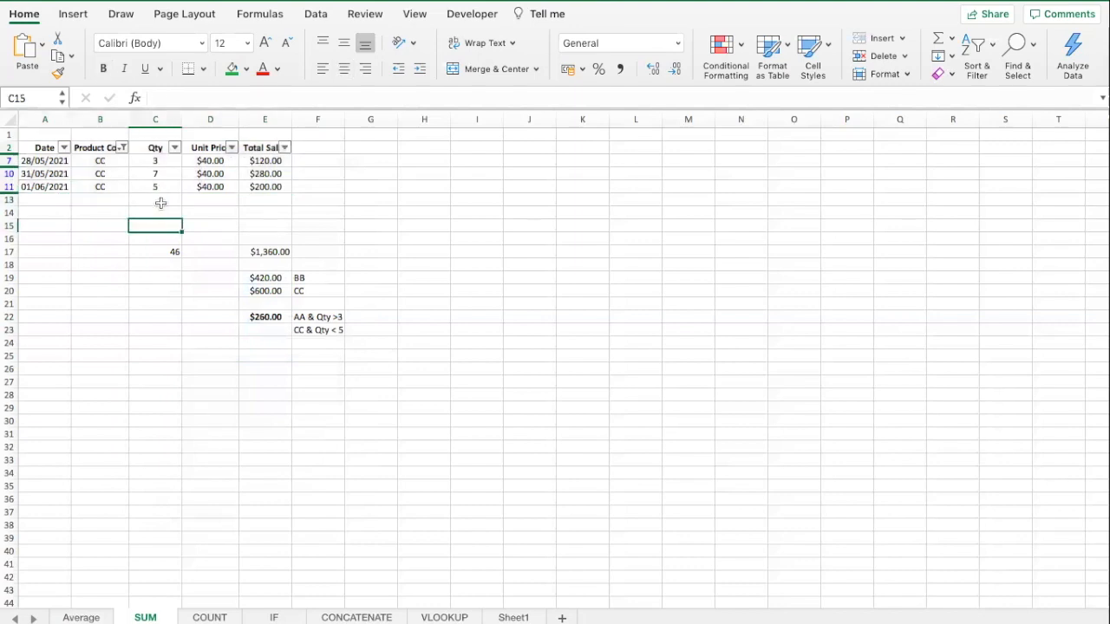
{"action": "left_click", "coordinate": [319, 329]}
{"action": "left_click", "coordinate": [430, 340]}
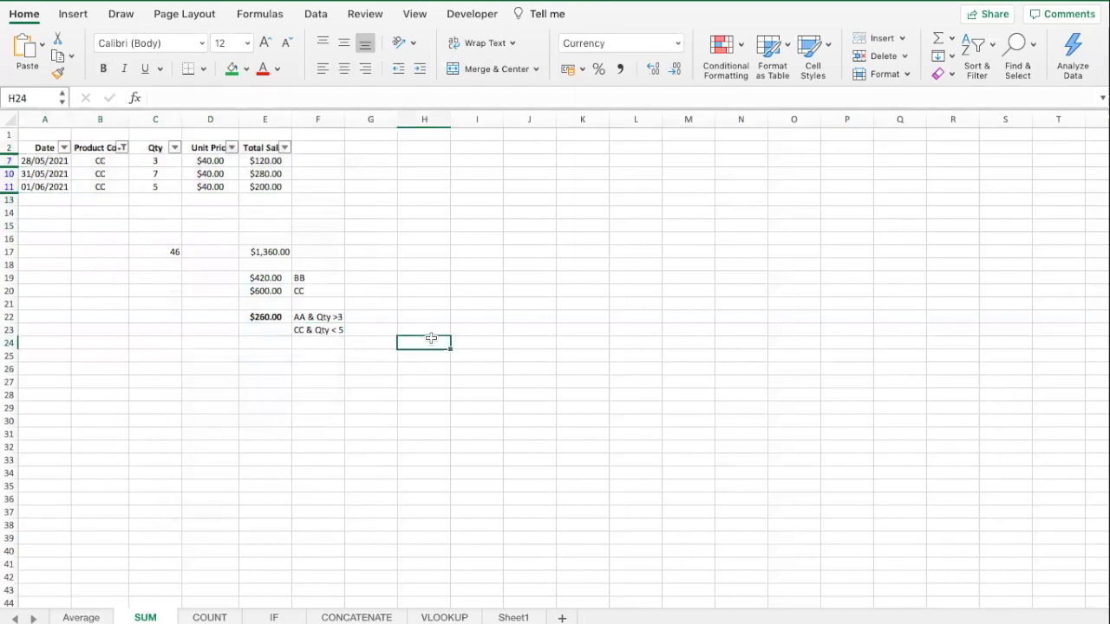
{"action": "left_click", "coordinate": [159, 163]}
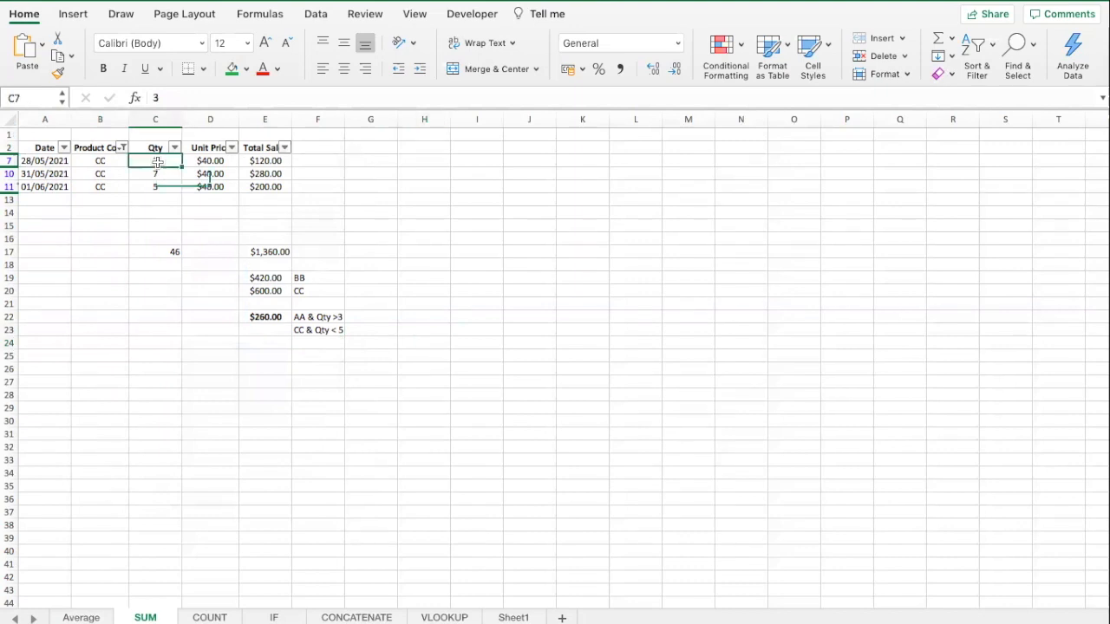
{"action": "left_click", "coordinate": [269, 162]}
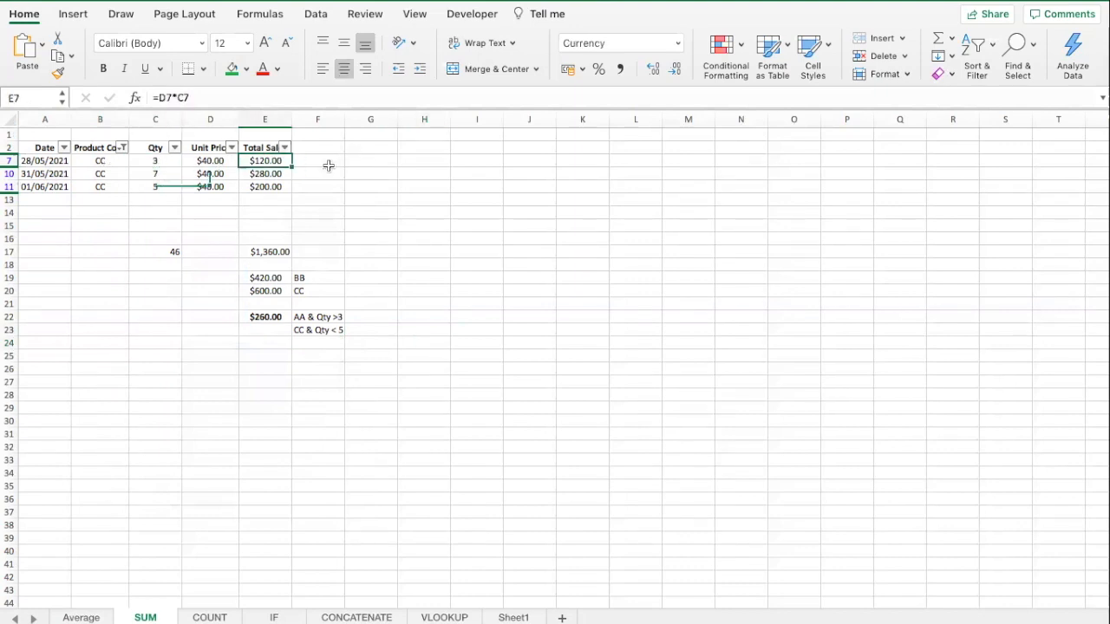
{"action": "left_click", "coordinate": [364, 198]}
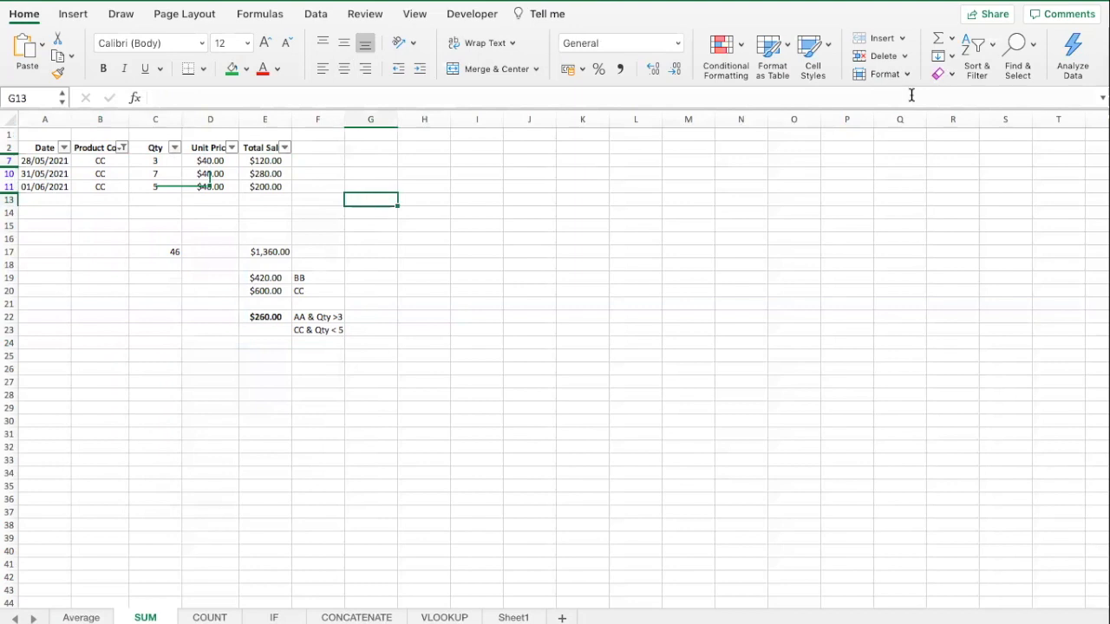
- Enter =SUMIFS(E3:E12,B3:B12,"CC",C3:C12,"<5") in cell E23 to total CC sales with a quantity below 5
{"action": "left_click", "coordinate": [277, 330]}
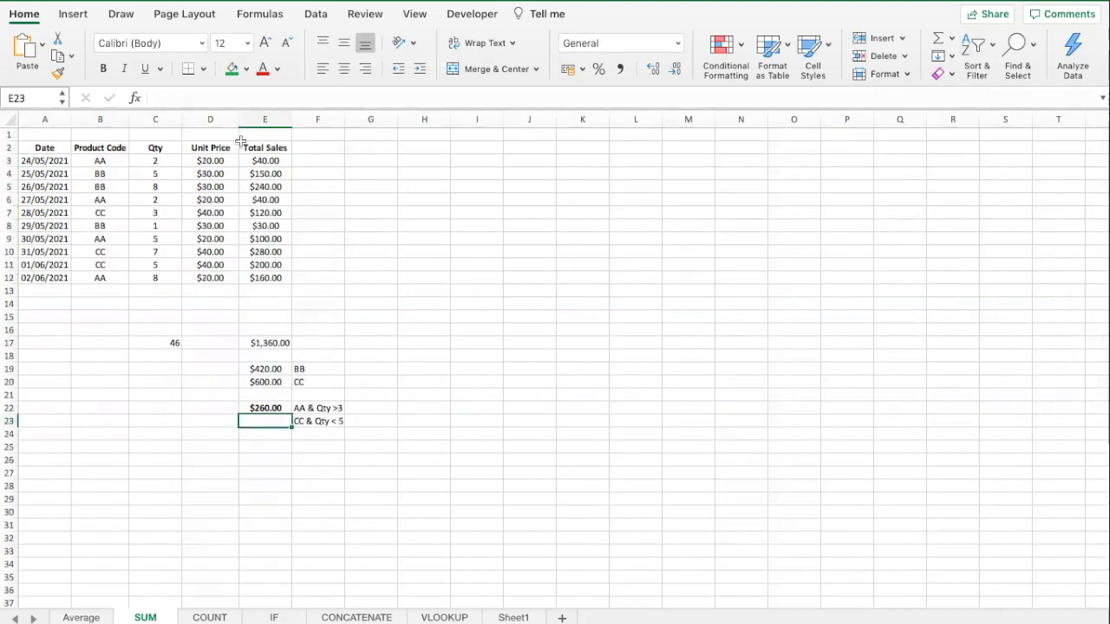
{"action": "left_click", "coordinate": [241, 98]}
{"action": "type", "text": "="}
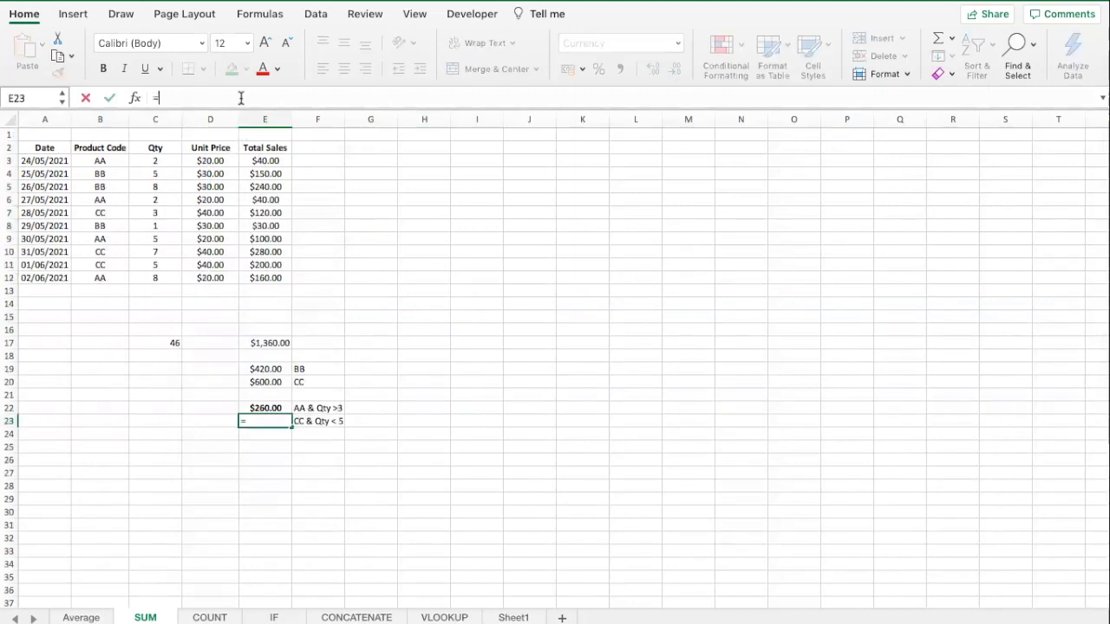
{"action": "type", "text": "SUMIFS("}
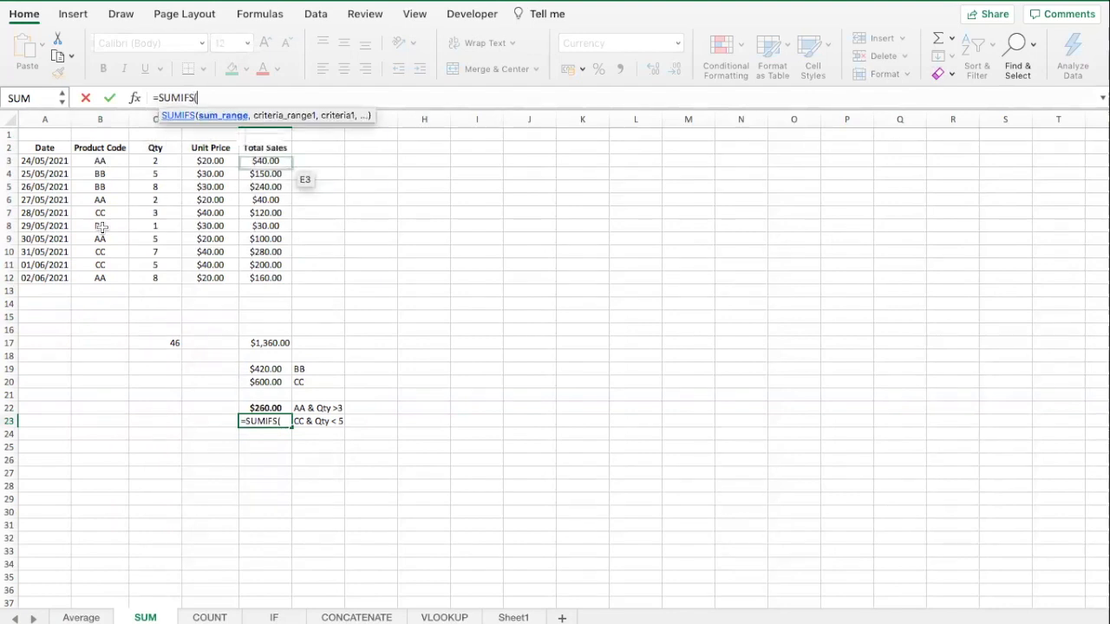
{"action": "left_click_drag", "start_coordinate": [265, 162], "coordinate": [265, 277]}
{"action": "type", "text": ","}
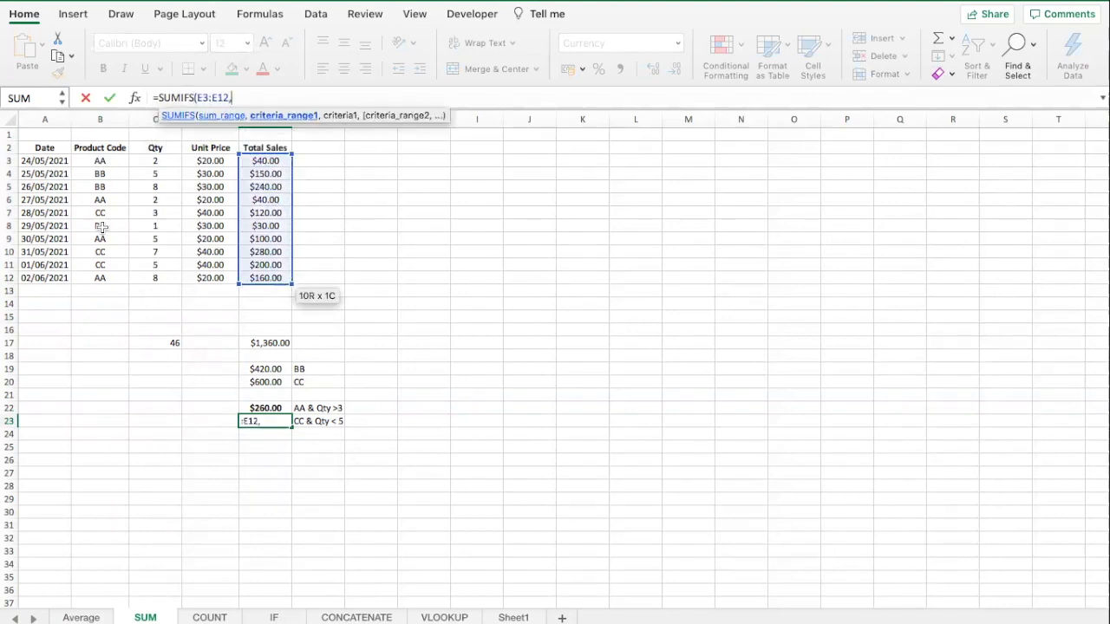
{"action": "left_click_drag", "start_coordinate": [100, 161], "coordinate": [103, 277]}
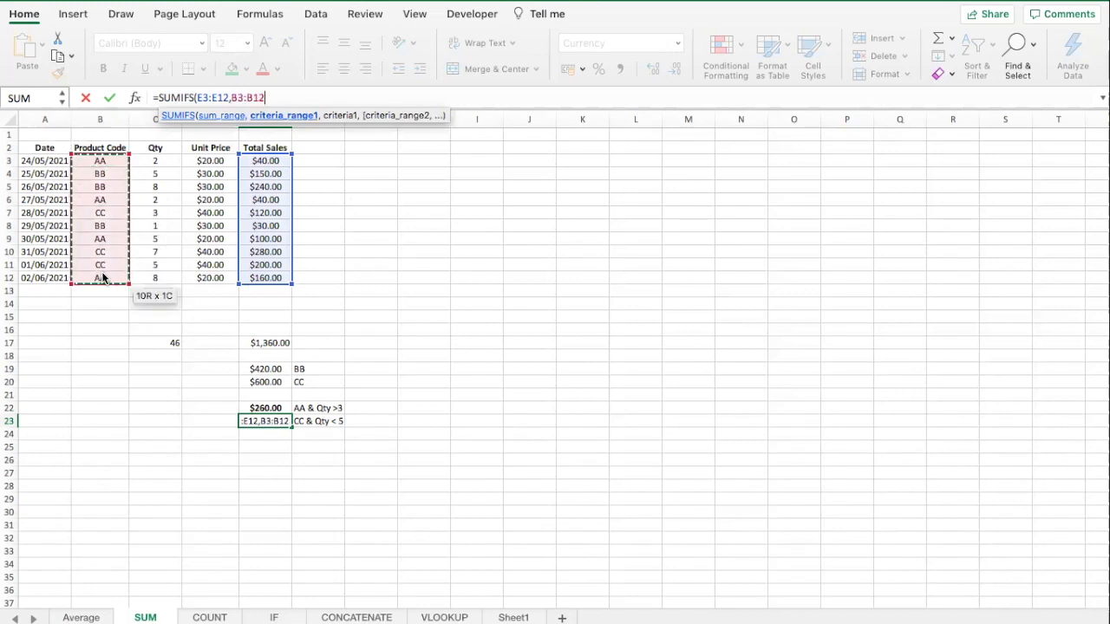
{"action": "type", "text": ",\"CC\""}
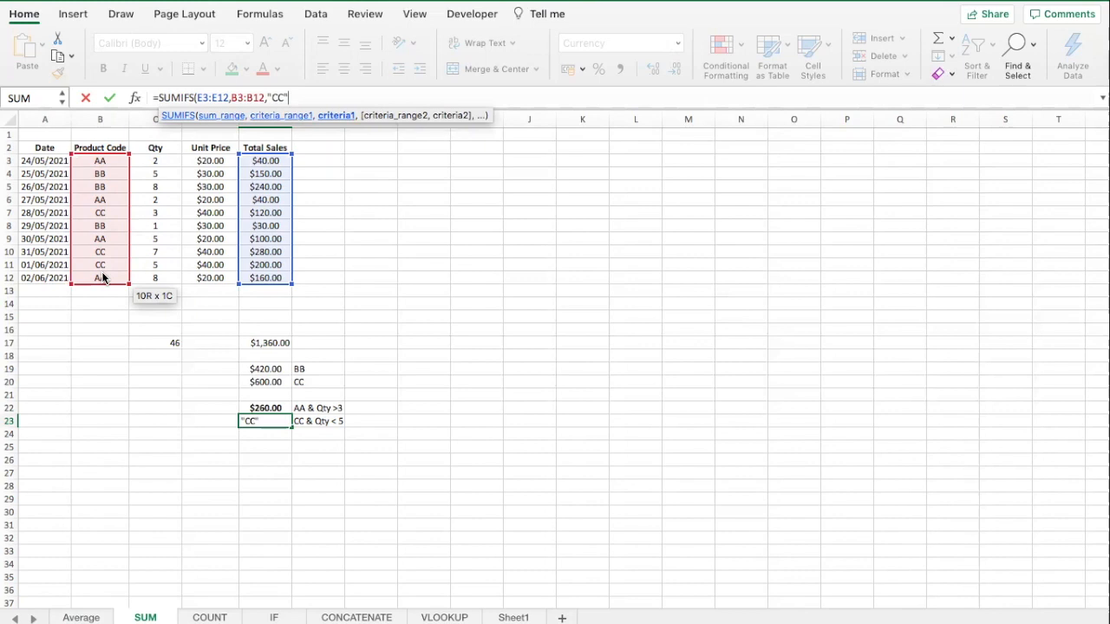
{"action": "type", "text": ","}
{"action": "left_click_drag", "start_coordinate": [162, 160], "coordinate": [159, 275]}
{"action": "type", "text": ",\"<"}
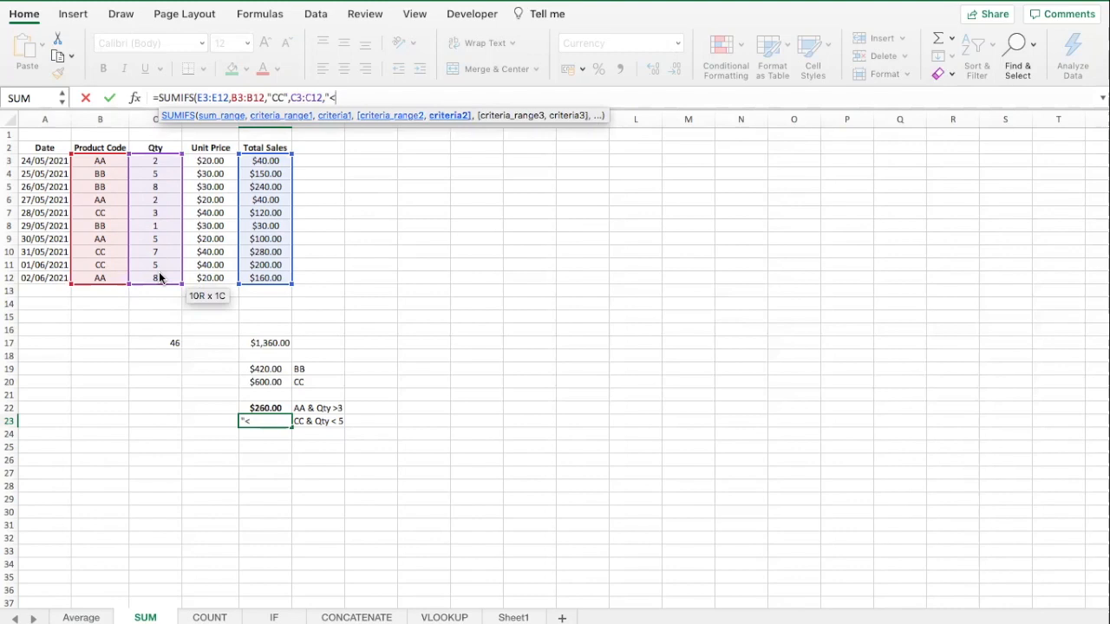
{"action": "type", "text": "5\")"}
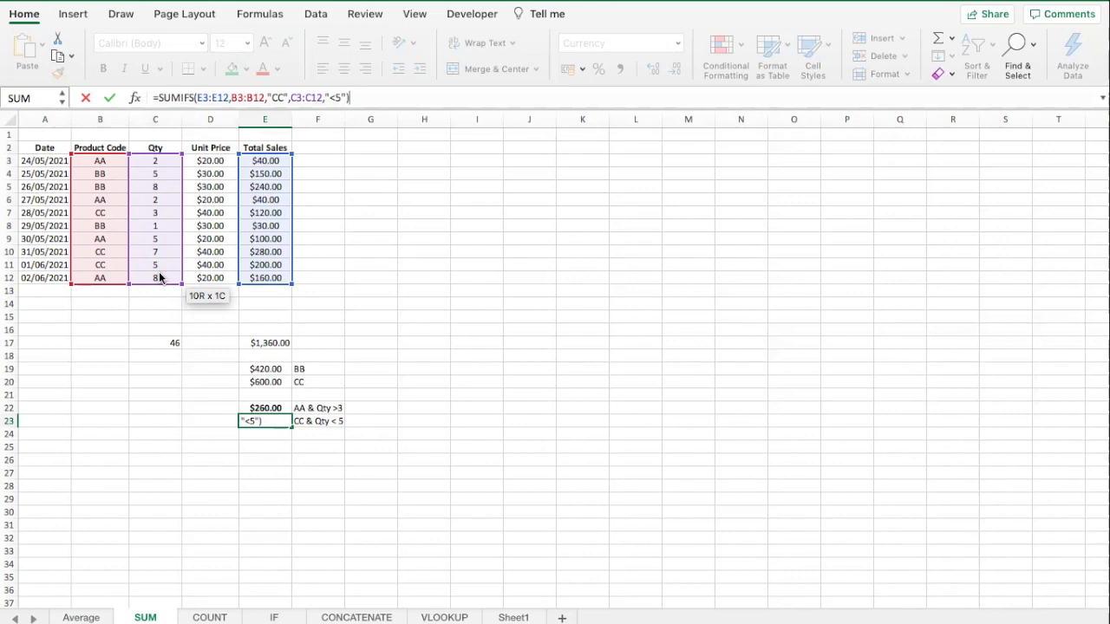
{"action": "key", "text": "Return"}
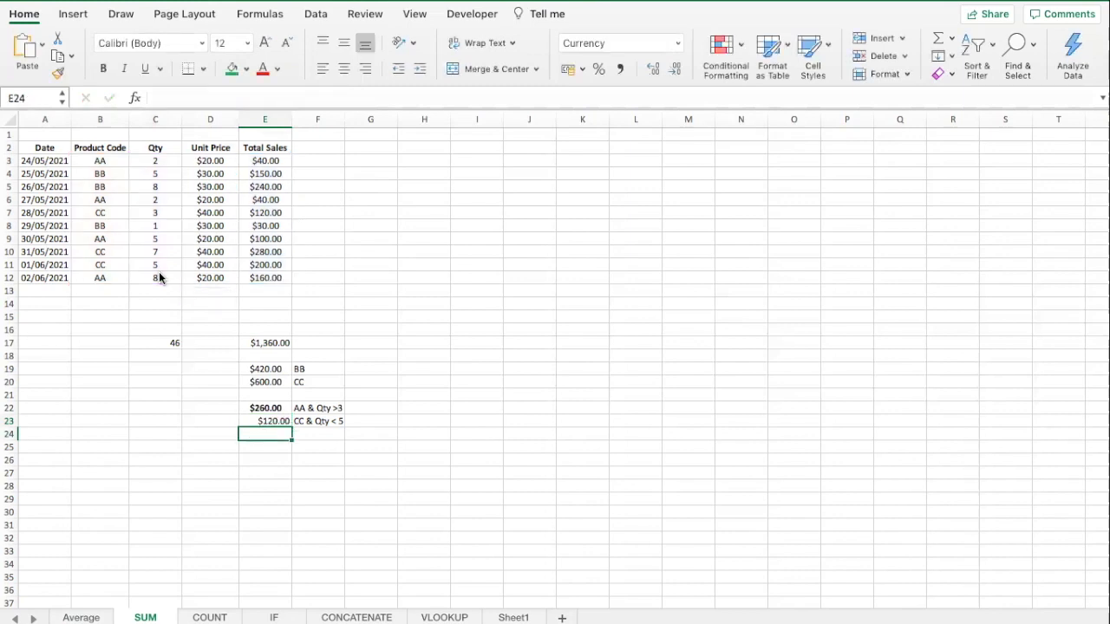
- Centre the SUMIFS result in cell E23 and make it bold
{"action": "key", "text": "Up"}
{"action": "left_click", "coordinate": [344, 68]}
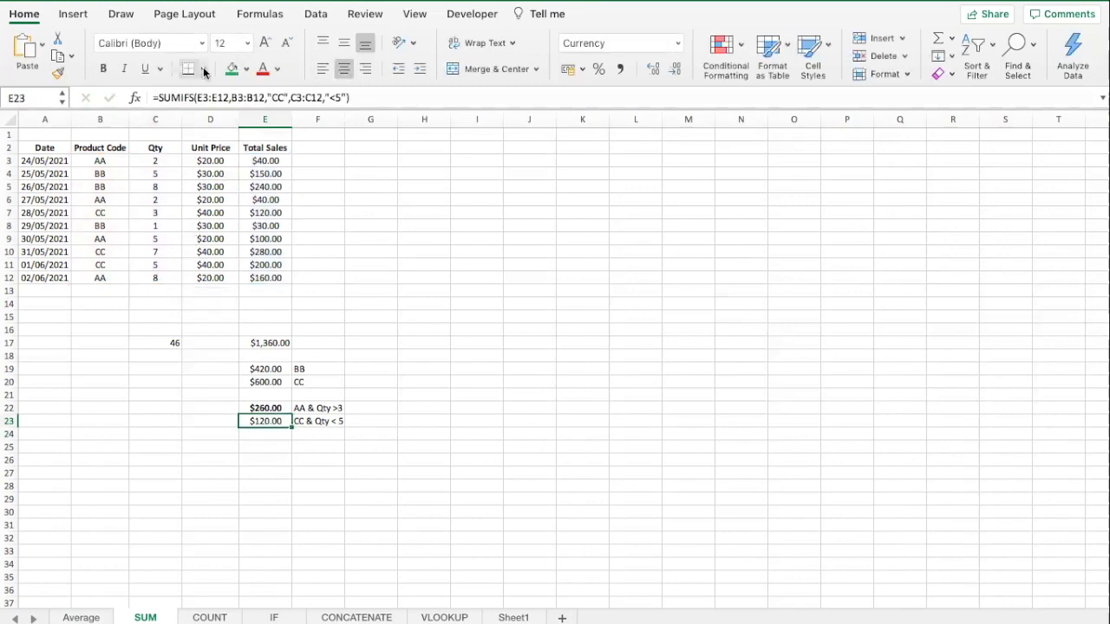
{"action": "left_click", "coordinate": [103, 69]}
{"action": "left_click", "coordinate": [568, 495]}
{"action": "left_click", "coordinate": [355, 498]}
{"action": "left_click", "coordinate": [277, 460]}
{"action": "left_click", "coordinate": [340, 455]}
{"action": "left_click", "coordinate": [423, 329]}
{"action": "left_click", "coordinate": [318, 445]}
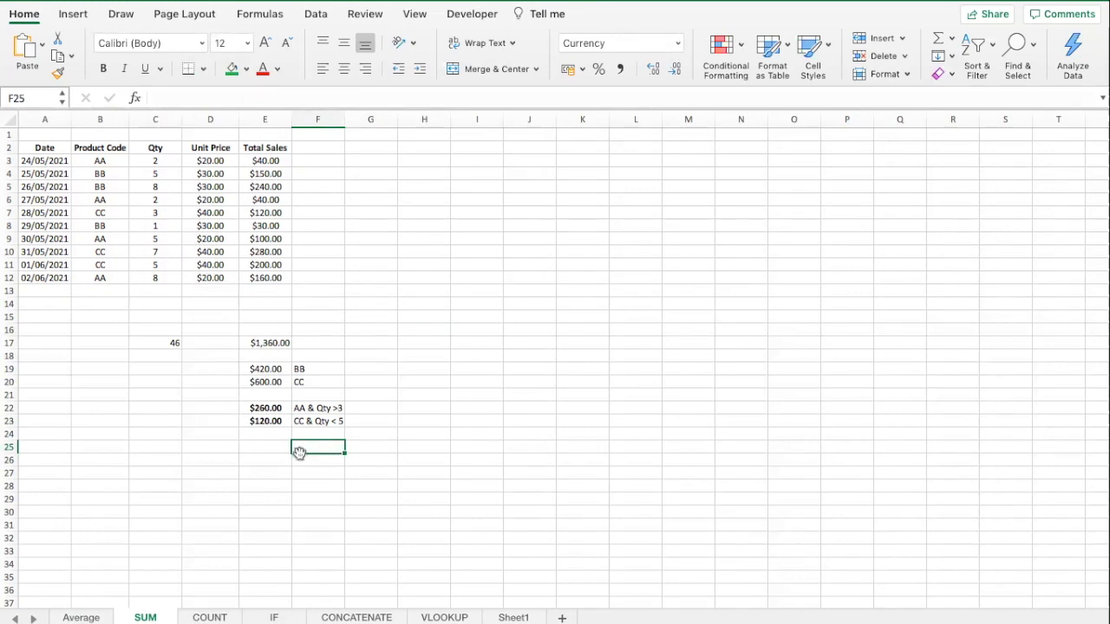
{"action": "left_click", "coordinate": [262, 479]}
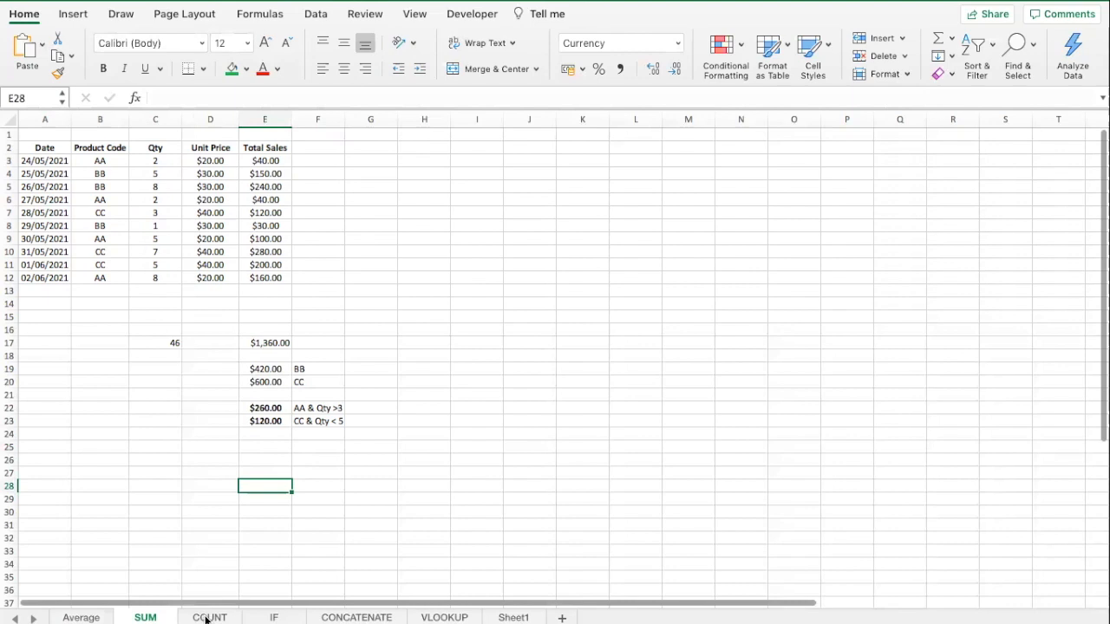
- Switch to the COUNT worksheet
{"action": "left_click", "coordinate": [207, 619]}
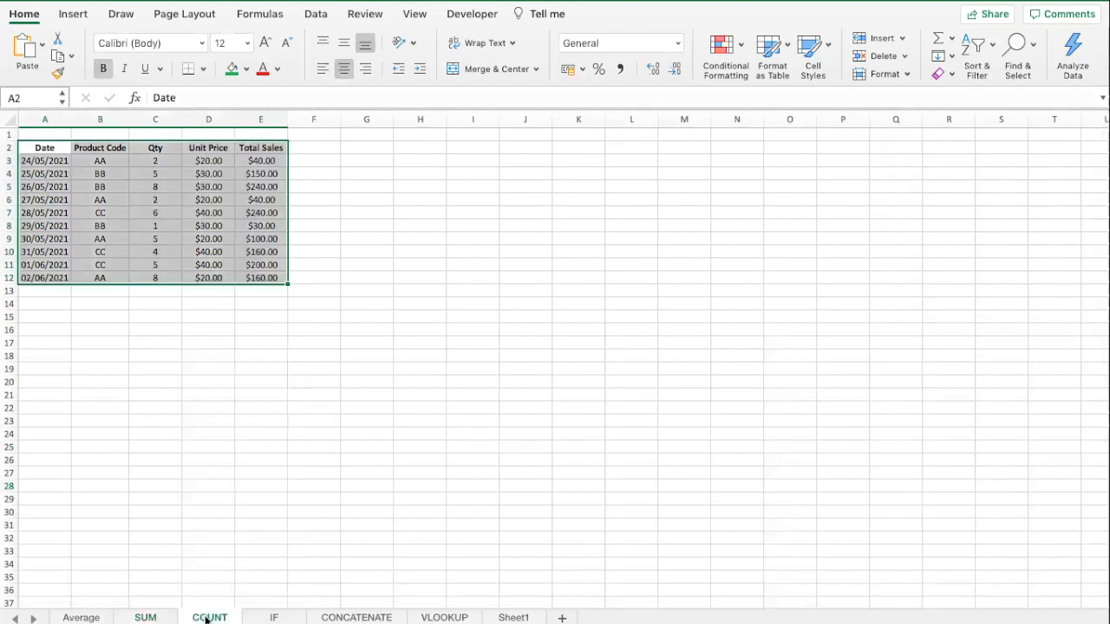
{"action": "left_click", "coordinate": [227, 406]}
{"action": "left_click", "coordinate": [195, 345]}
{"action": "left_click", "coordinate": [289, 346]}
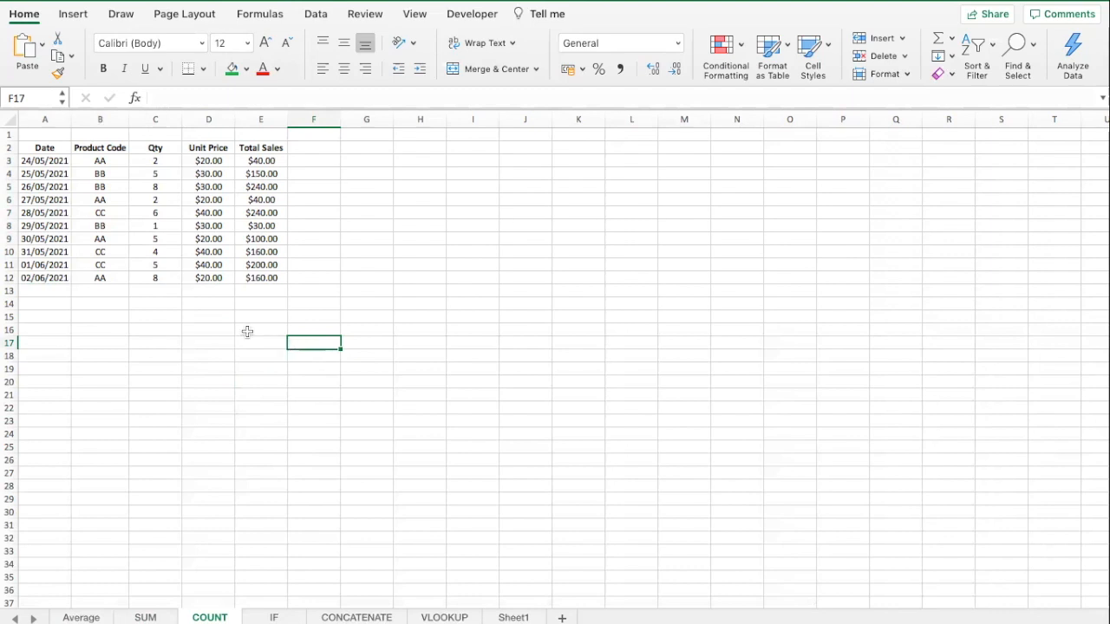
{"action": "left_click", "coordinate": [248, 329]}
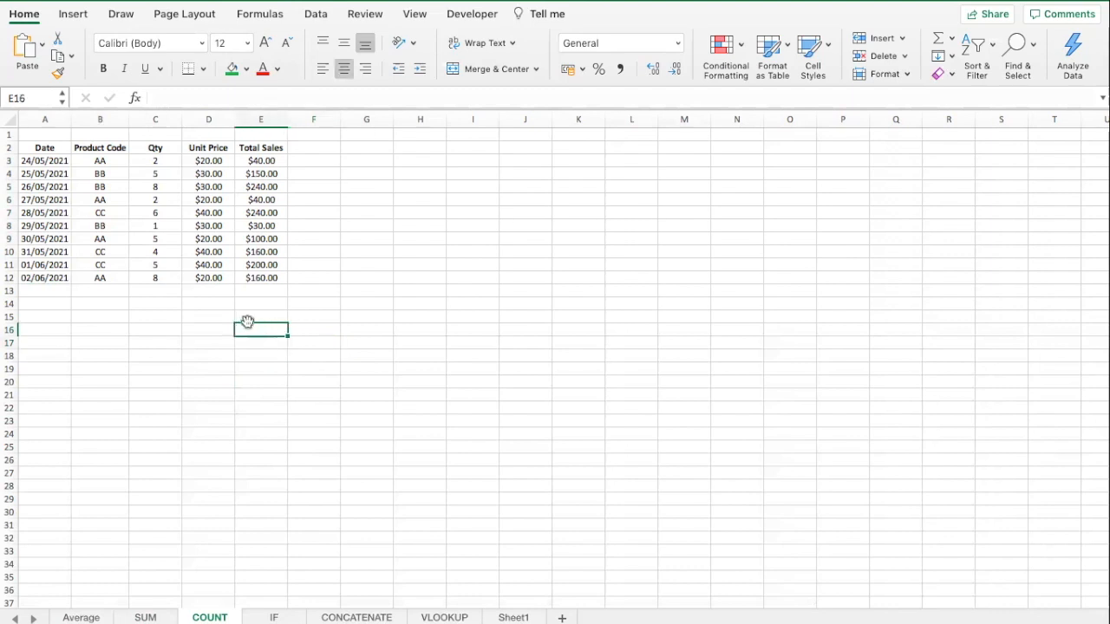
- Enter =COUNT(E3:E12) in cell E15 to count the numeric Total Sales entries
{"action": "left_click", "coordinate": [253, 316]}
{"action": "type", "text": "="}
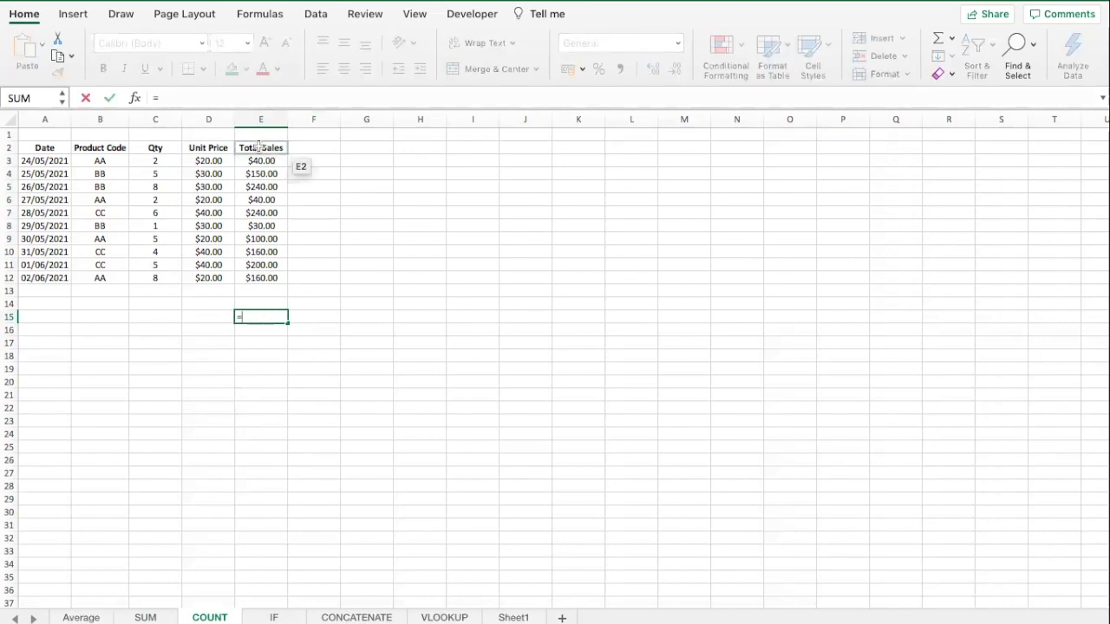
{"action": "type", "text": "COUNT("}
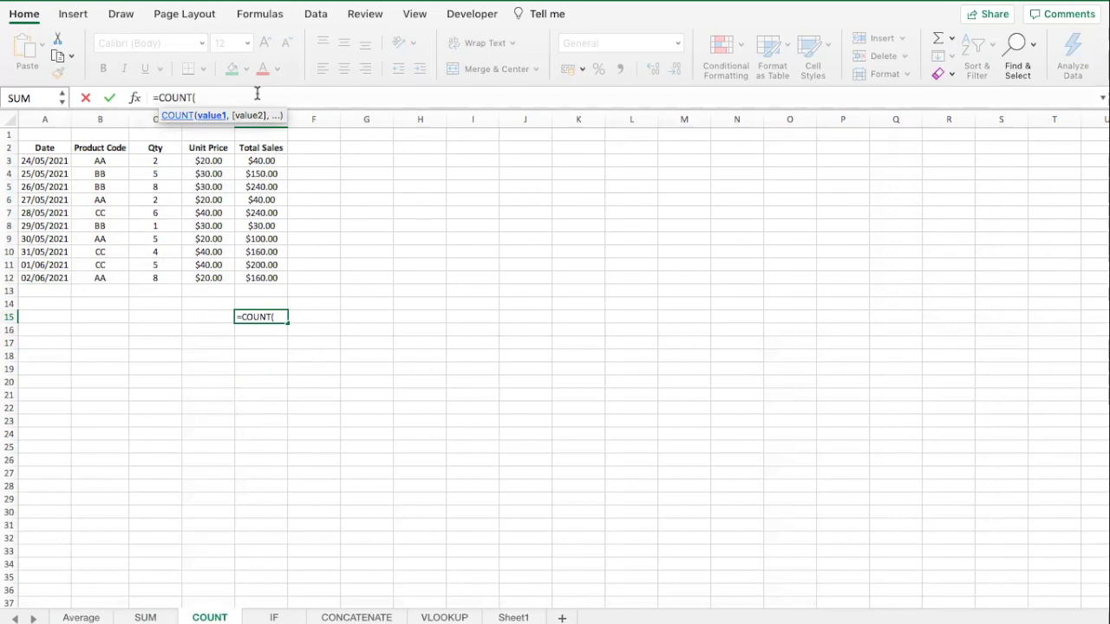
{"action": "left_click_drag", "start_coordinate": [260, 162], "coordinate": [254, 277]}
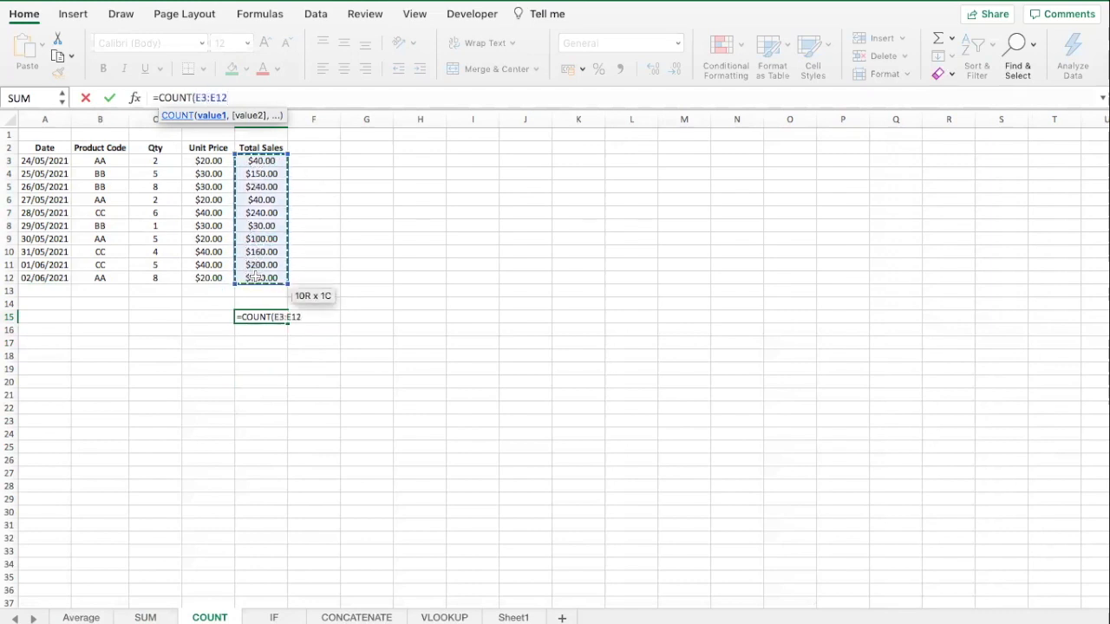
{"action": "type", "text": ")"}
{"action": "key", "text": "Return"}
{"action": "key", "text": "Up"}
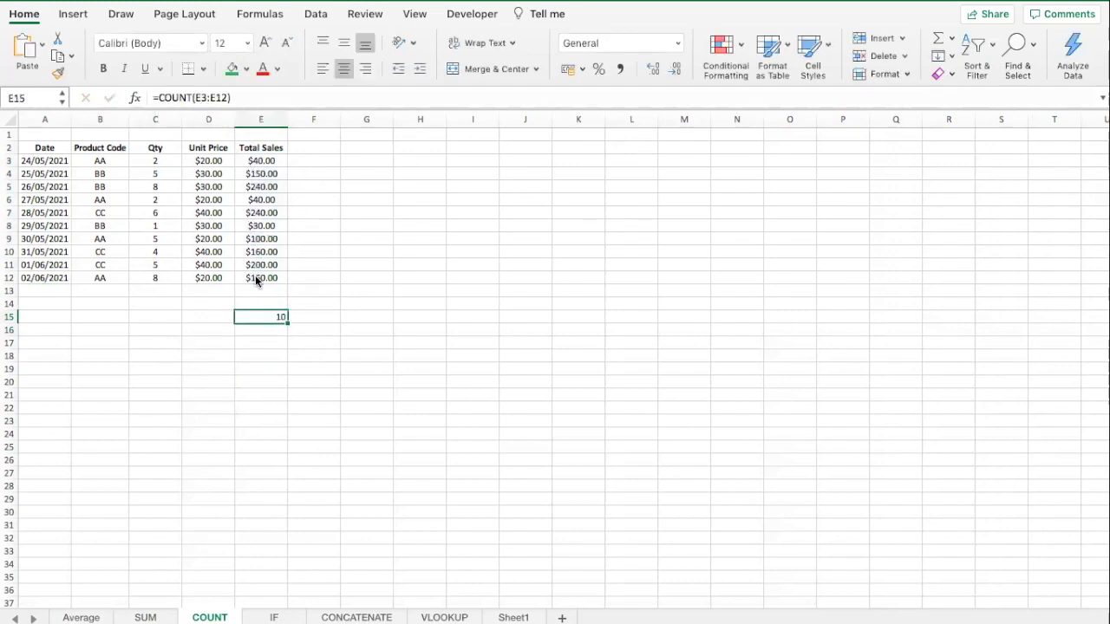
- Centre cells A15:E15 and fill the COUNT formula from E15 across to A15
{"action": "left_click", "coordinate": [64, 316], "text": "shift"}
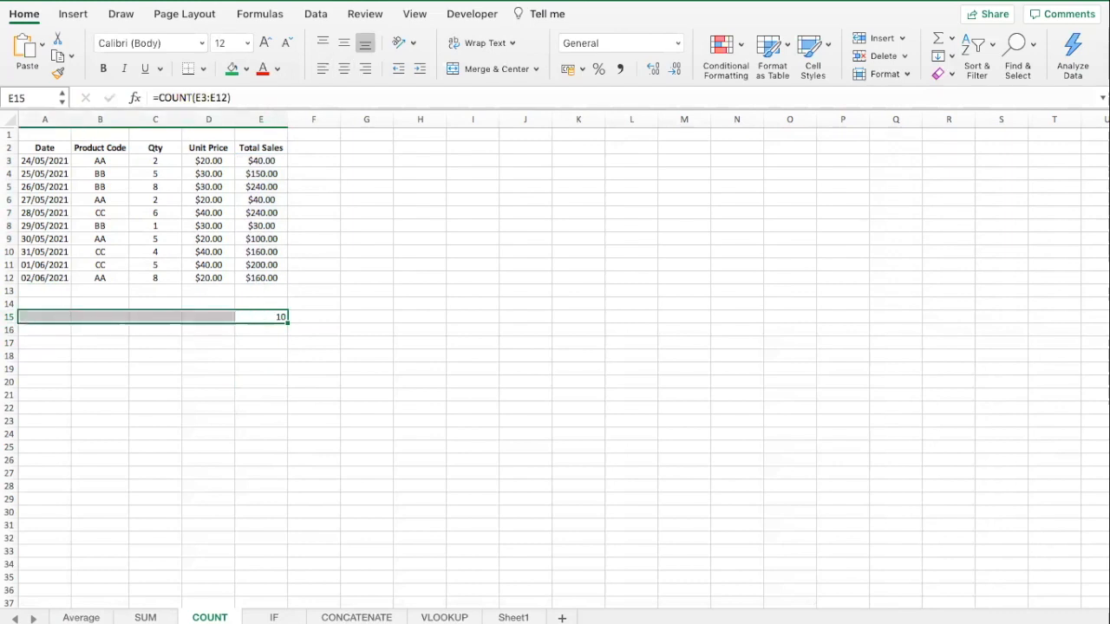
{"action": "left_click", "coordinate": [342, 68]}
{"action": "left_click", "coordinate": [279, 352]}
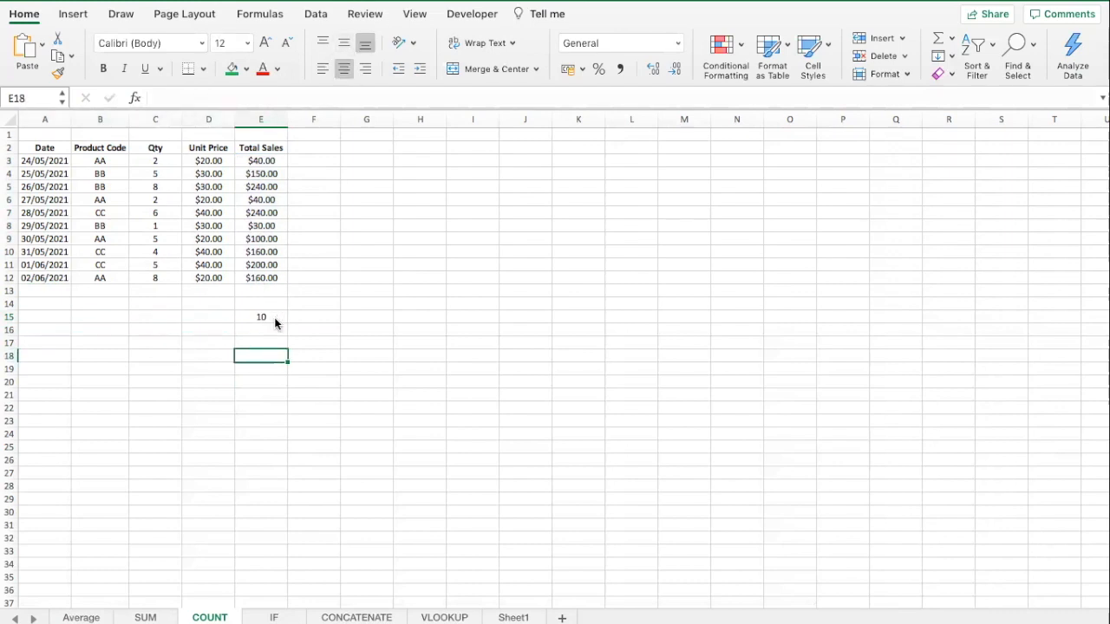
{"action": "left_click", "coordinate": [285, 320]}
{"action": "left_click_drag", "start_coordinate": [285, 320], "coordinate": [39, 313]}
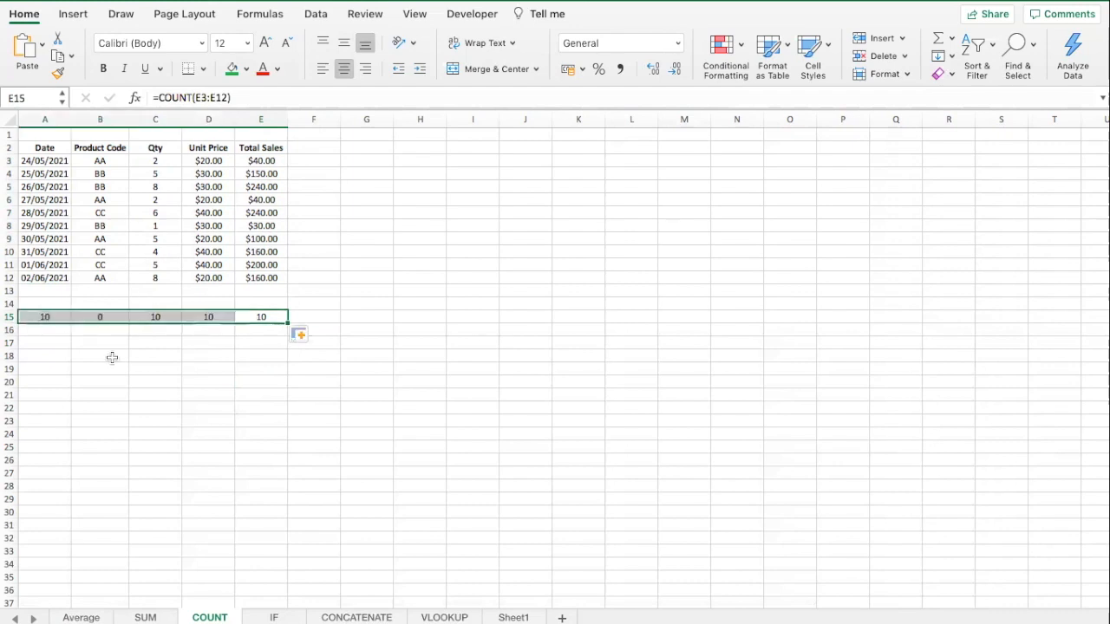
- Examine the COUNT formulas in row 15 against the Date, Product Code, Qty, Unit Price and Total Sales columns they cover
{"action": "left_click", "coordinate": [110, 356]}
{"action": "left_click", "coordinate": [167, 319]}
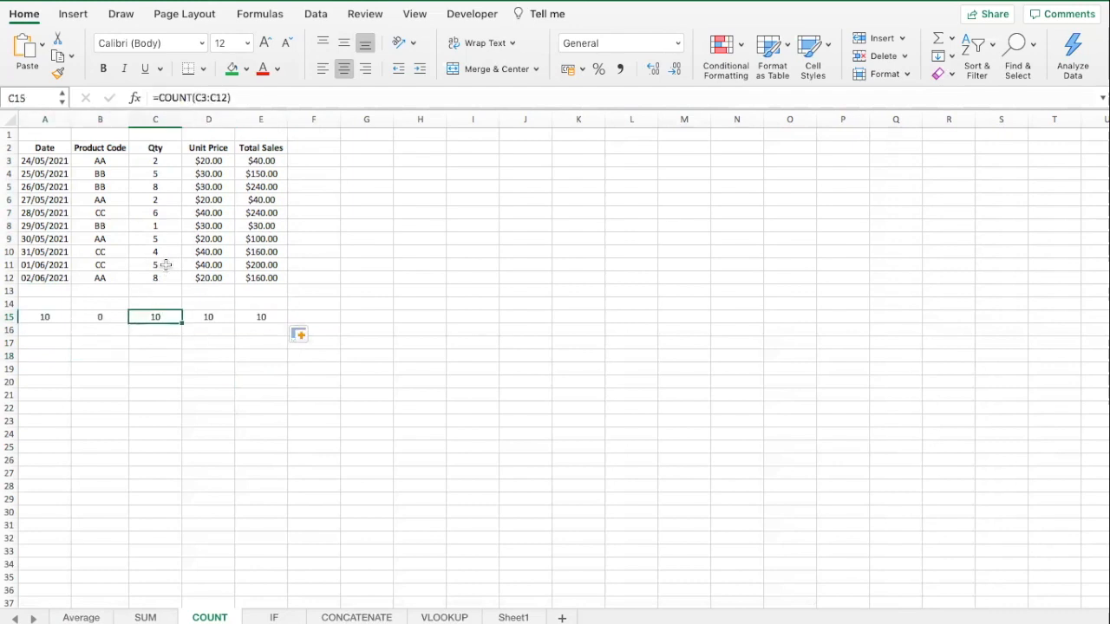
{"action": "left_click", "coordinate": [45, 175]}
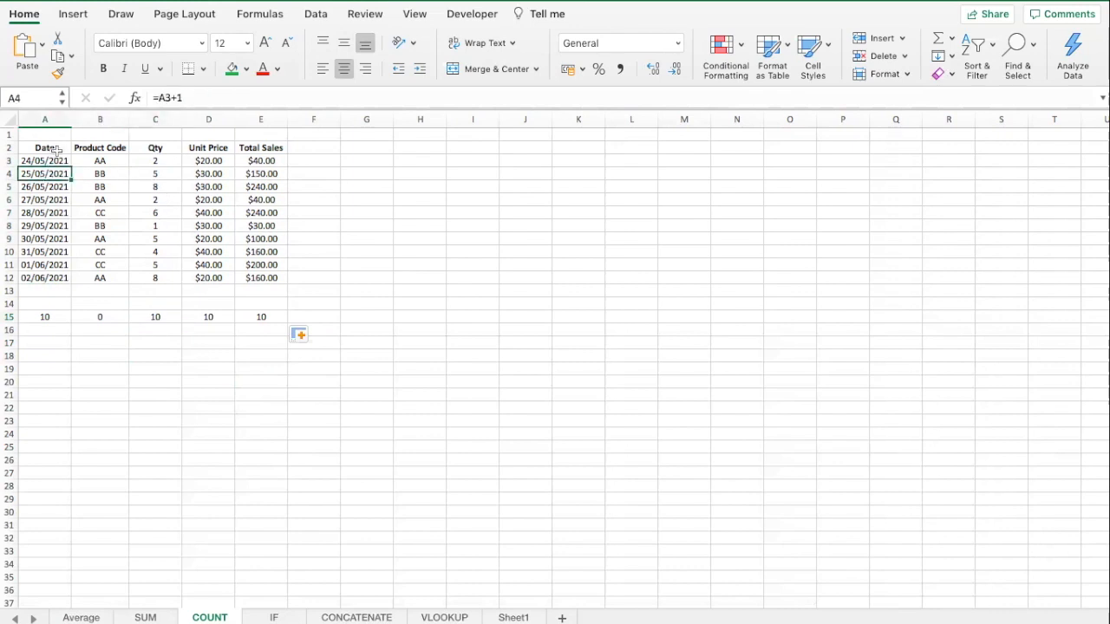
{"action": "left_click", "coordinate": [54, 160]}
{"action": "left_click", "coordinate": [49, 201]}
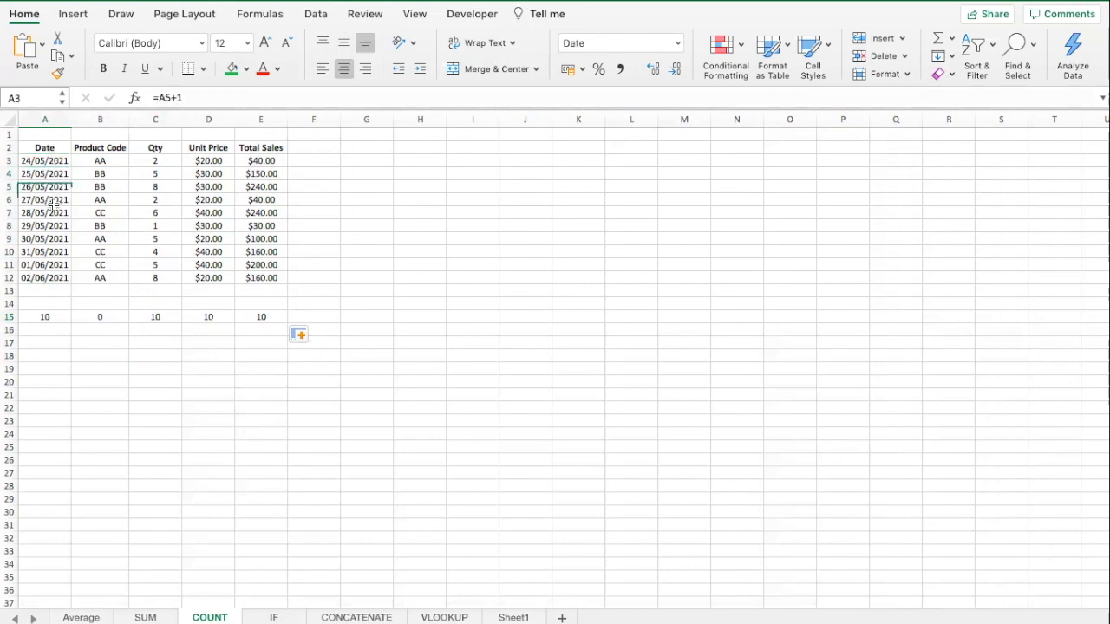
{"action": "left_click", "coordinate": [57, 252]}
{"action": "left_click", "coordinate": [45, 318]}
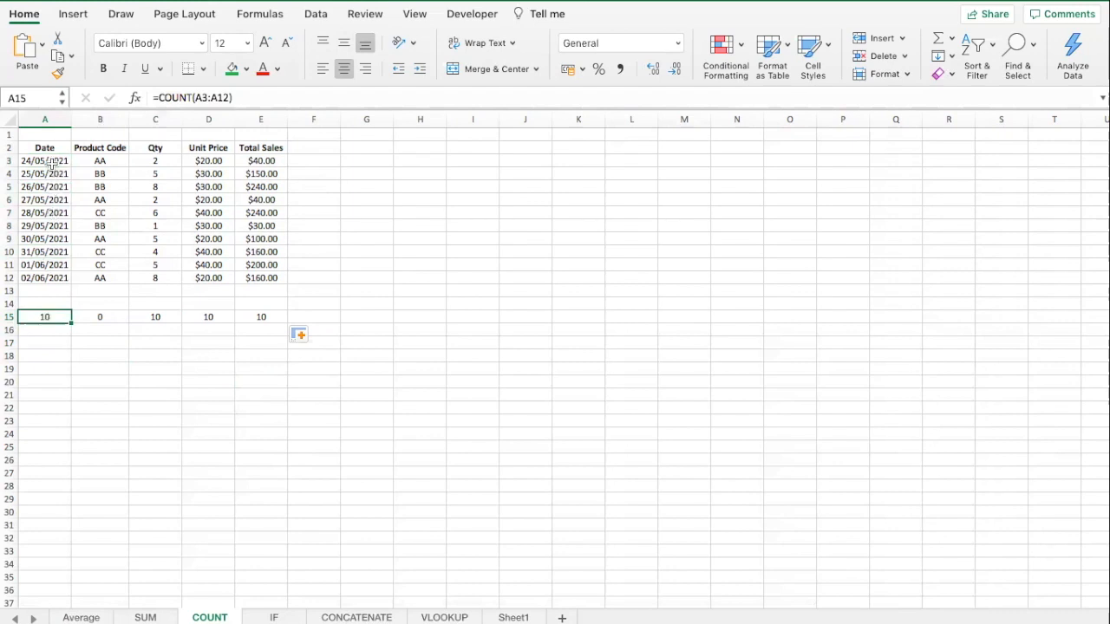
{"action": "left_click", "coordinate": [44, 277]}
{"action": "left_click", "coordinate": [52, 226]}
{"action": "left_click", "coordinate": [96, 239]}
{"action": "left_click", "coordinate": [200, 263]}
{"action": "left_click", "coordinate": [260, 315]}
{"action": "left_click", "coordinate": [156, 301]}
{"action": "left_click_drag", "start_coordinate": [99, 160], "coordinate": [100, 281]}
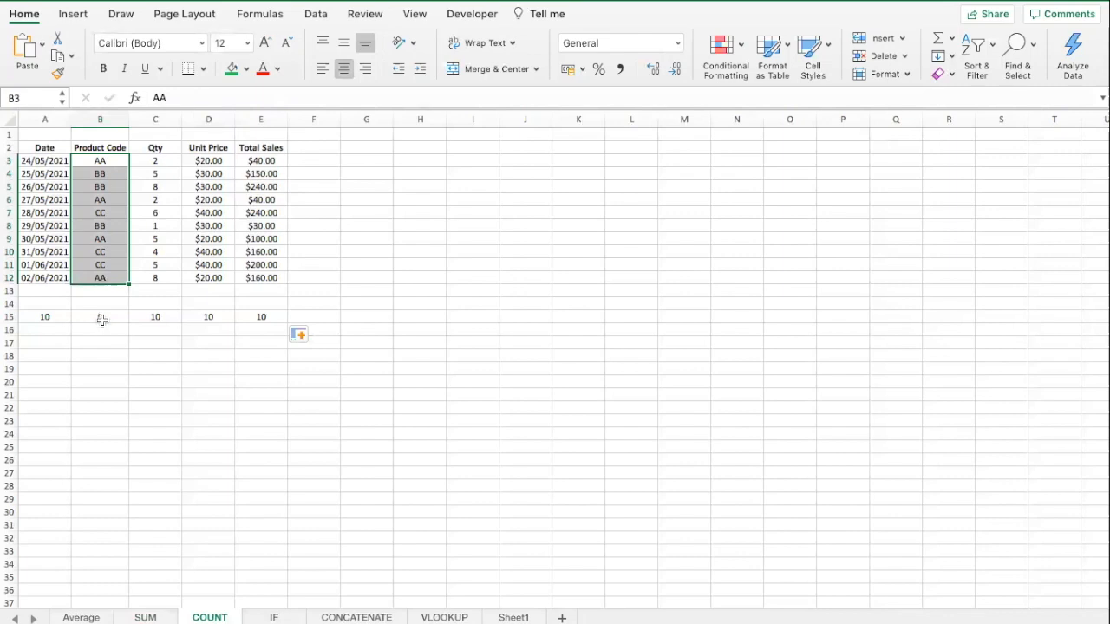
{"action": "left_click", "coordinate": [100, 316]}
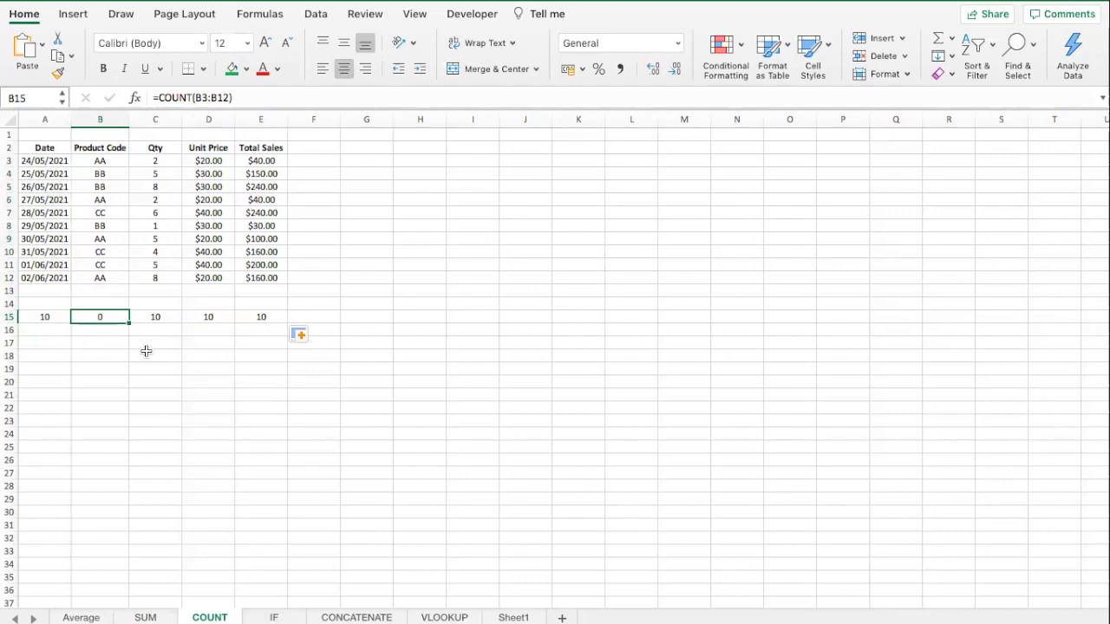
- Enter =COUNTA(E3:E12) in cell E16 to count all non-empty Total Sales entries, and select that cell
{"action": "left_click", "coordinate": [256, 334]}
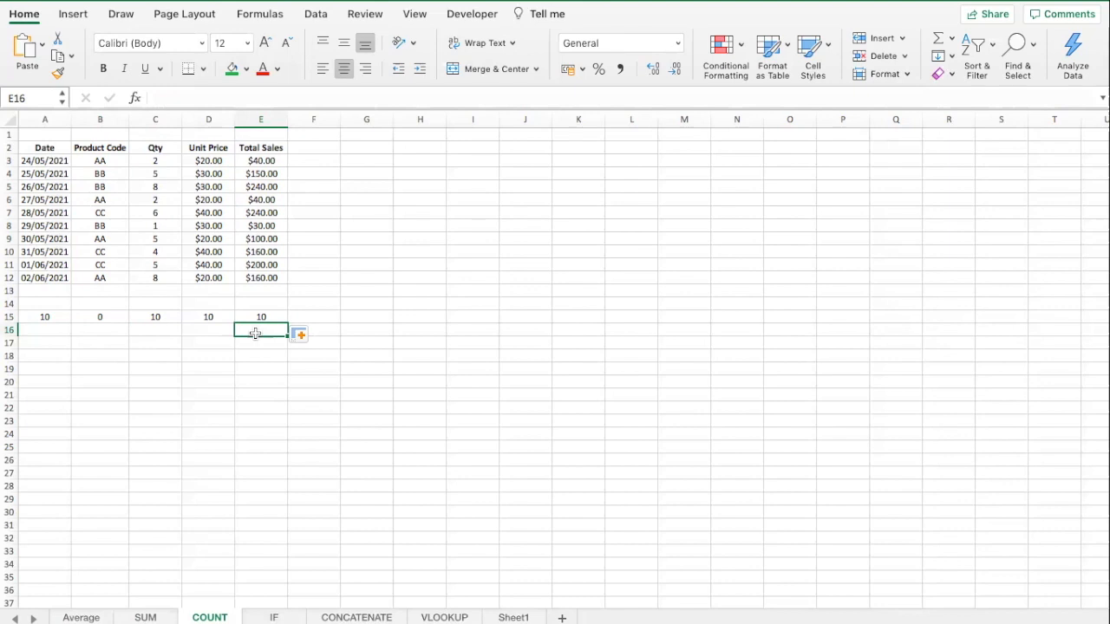
{"action": "type", "text": "="}
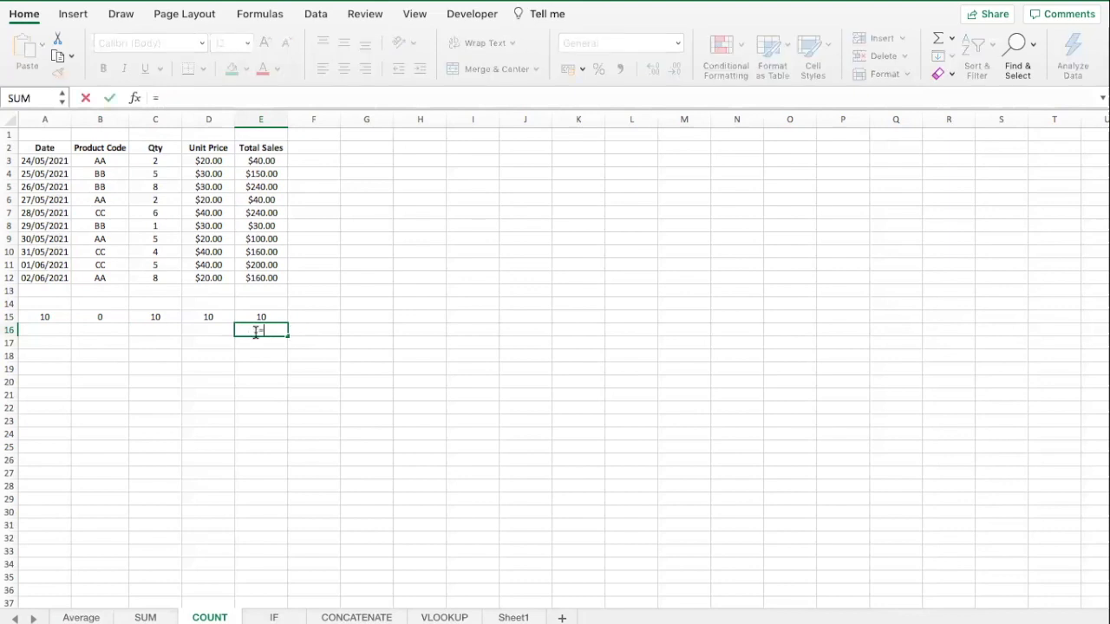
{"action": "type", "text": "COUNTA"}
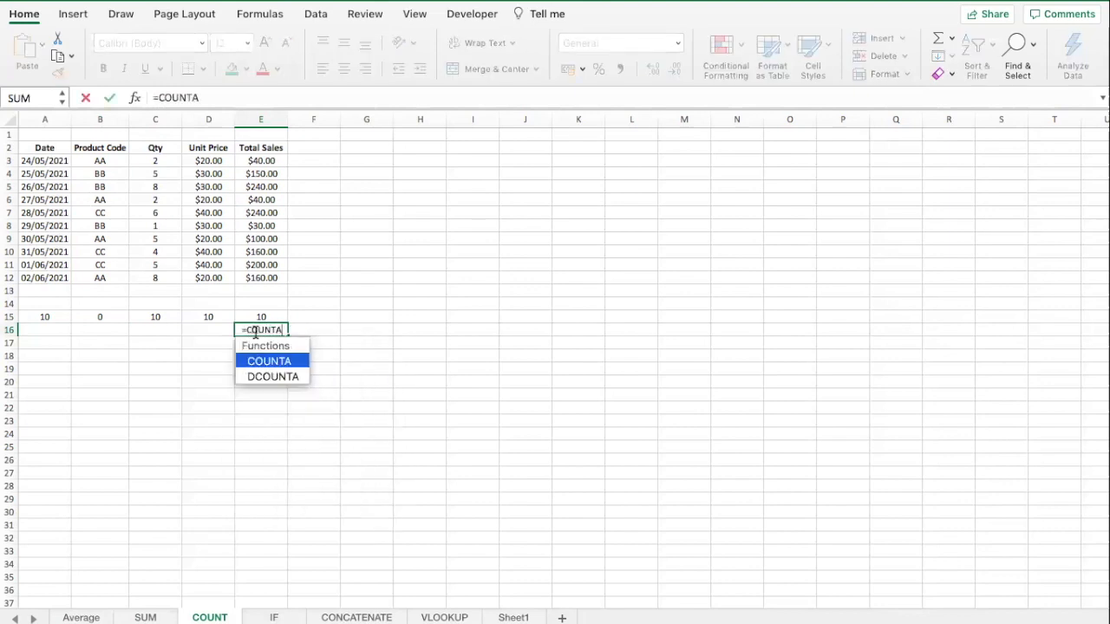
{"action": "type", "text": "("}
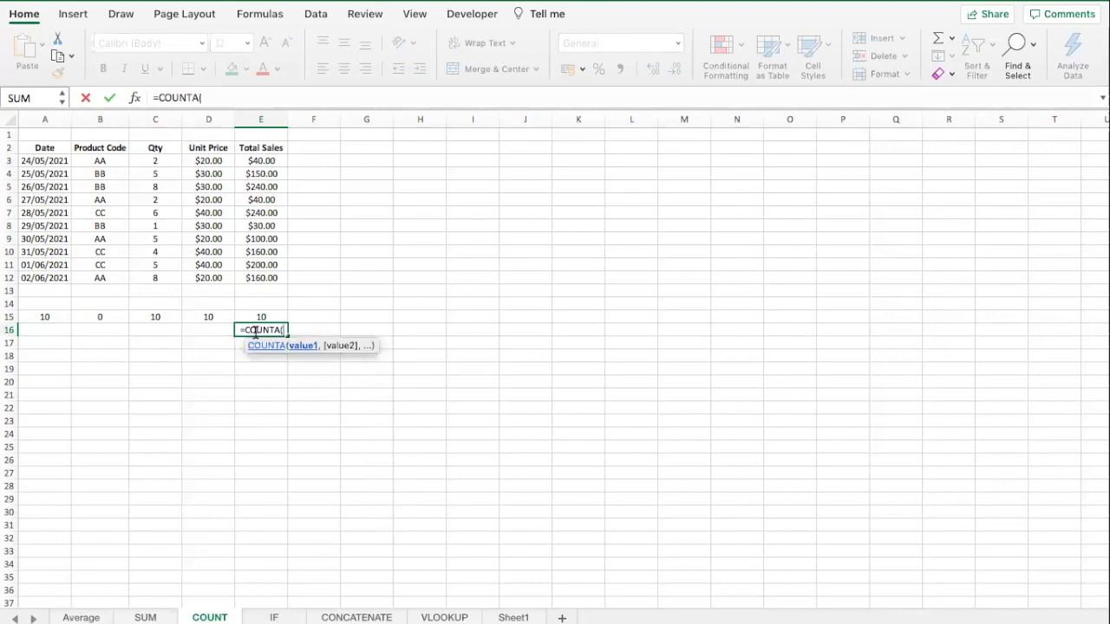
{"action": "left_click", "coordinate": [245, 91]}
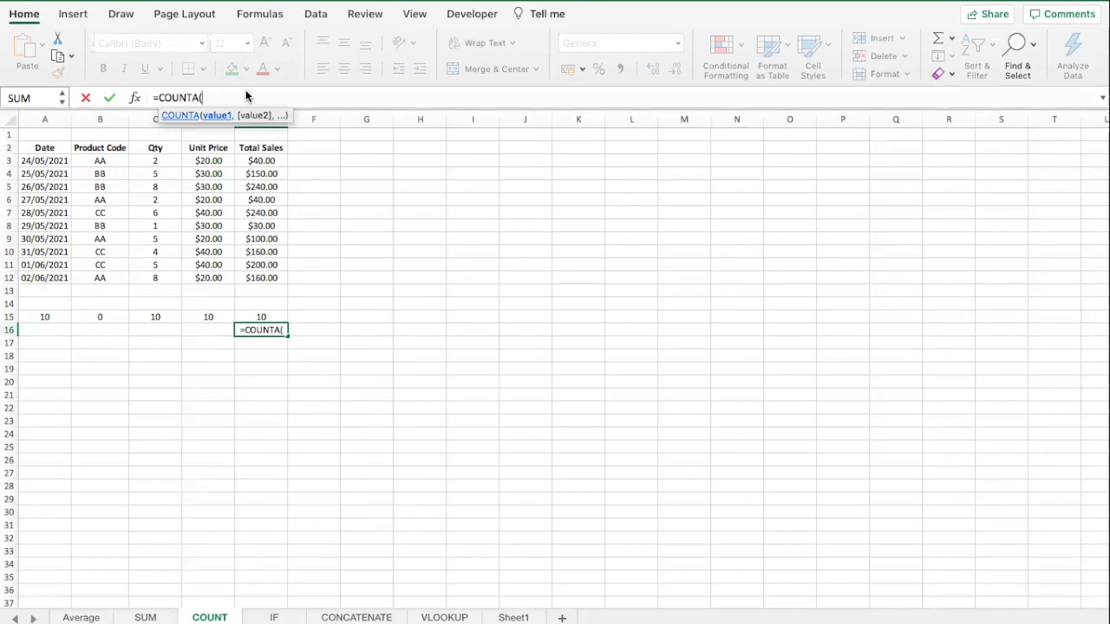
{"action": "left_click_drag", "start_coordinate": [260, 161], "coordinate": [261, 279]}
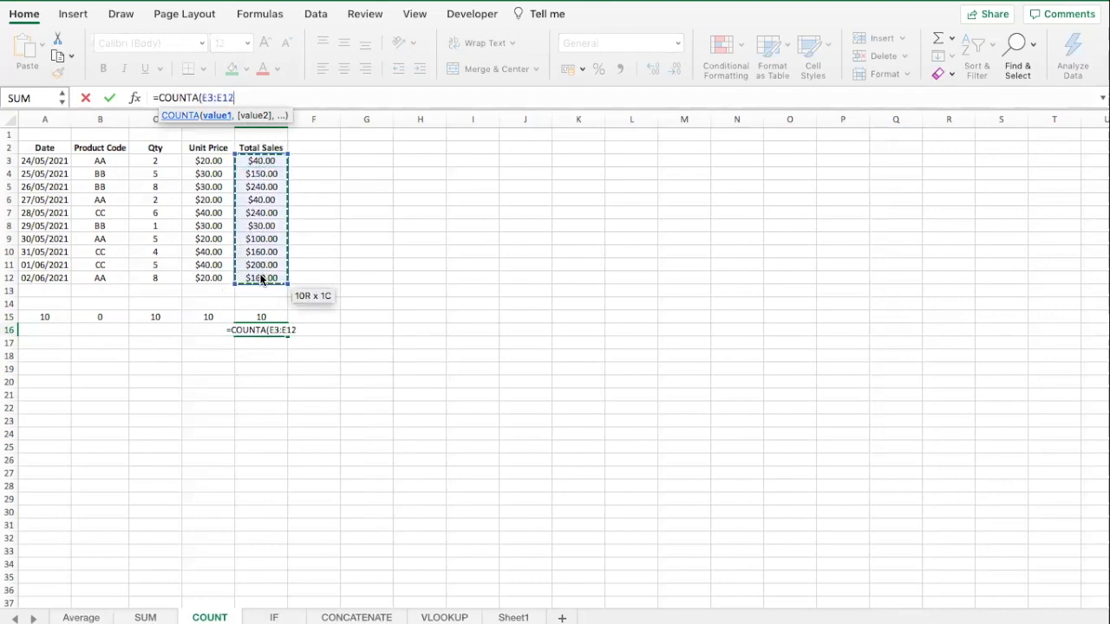
{"action": "type", "text": ")"}
{"action": "key", "text": "Return"}
{"action": "left_click", "coordinate": [265, 329]}
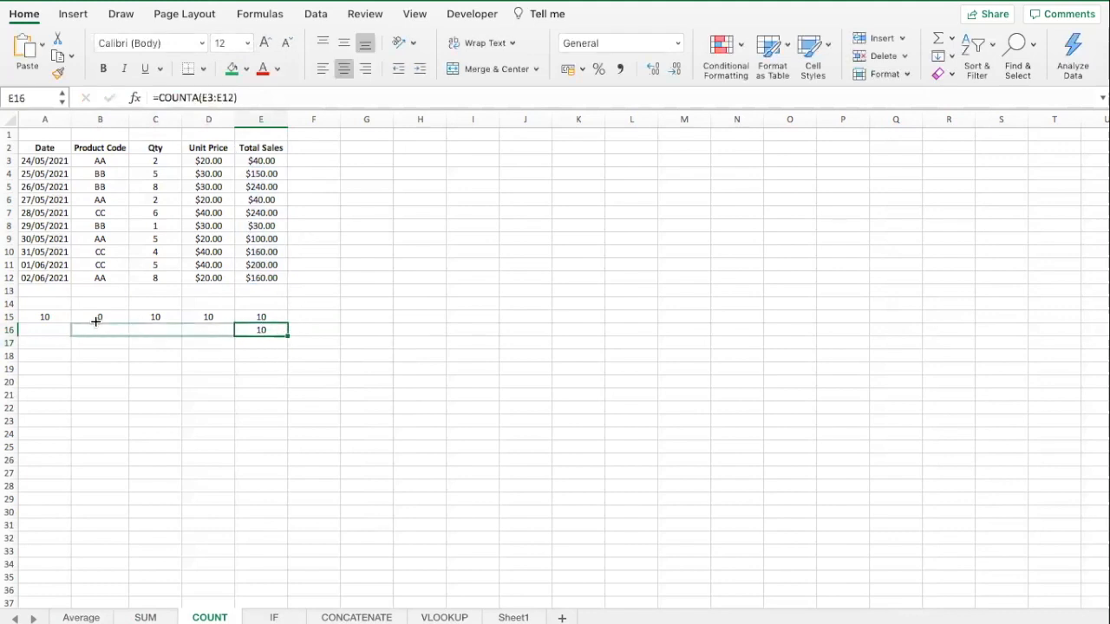
- Copy the COUNTA formula from E16 across to A16 and check the Product Code count against its column entries
{"action": "key", "text": "super+c"}
{"action": "left_click", "coordinate": [39, 327], "text": "shift"}
{"action": "key", "text": "super+v"}
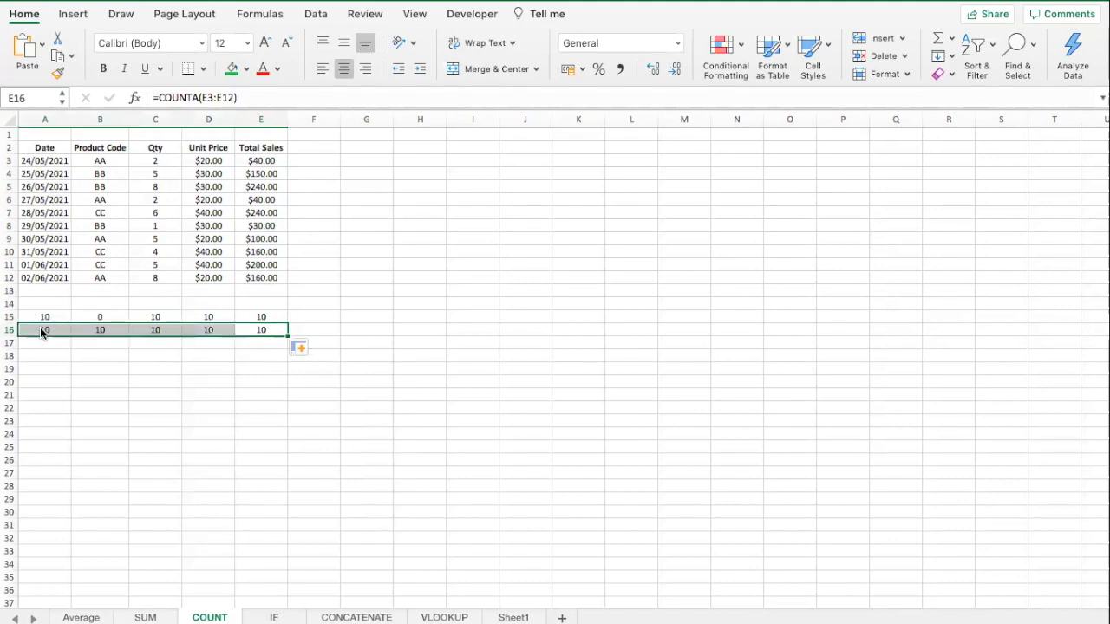
{"action": "left_click", "coordinate": [103, 367]}
{"action": "left_click", "coordinate": [106, 160]}
{"action": "left_click", "coordinate": [102, 213]}
{"action": "left_click", "coordinate": [102, 327]}
{"action": "left_click", "coordinate": [157, 407]}
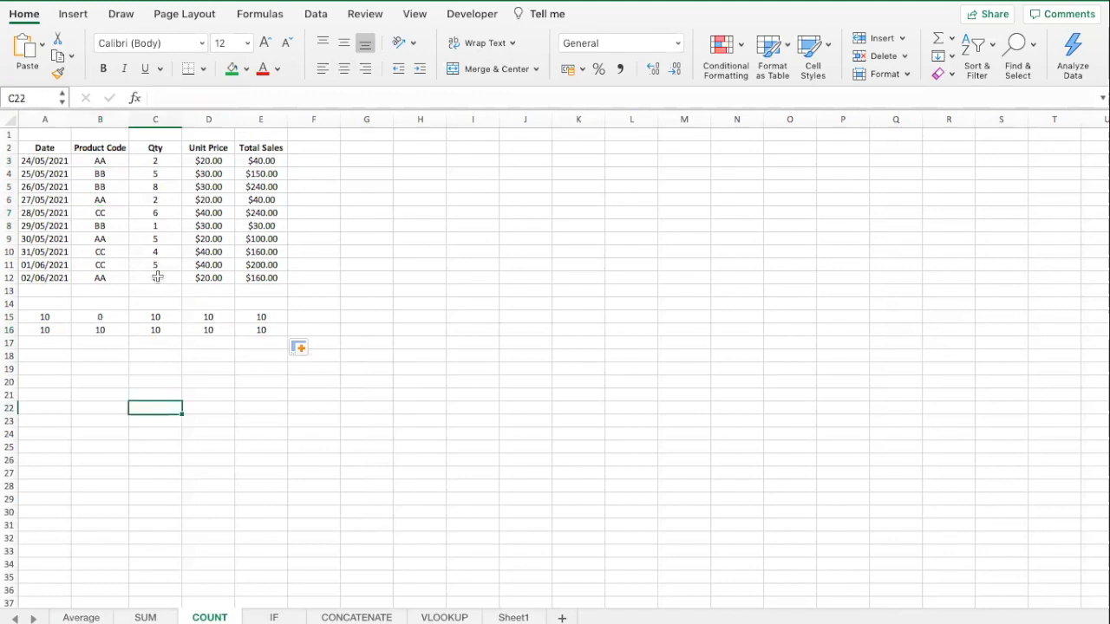
- Clear the product codes in B5 and B8 and check the COUNTA formula in B16
{"action": "left_click", "coordinate": [109, 187]}
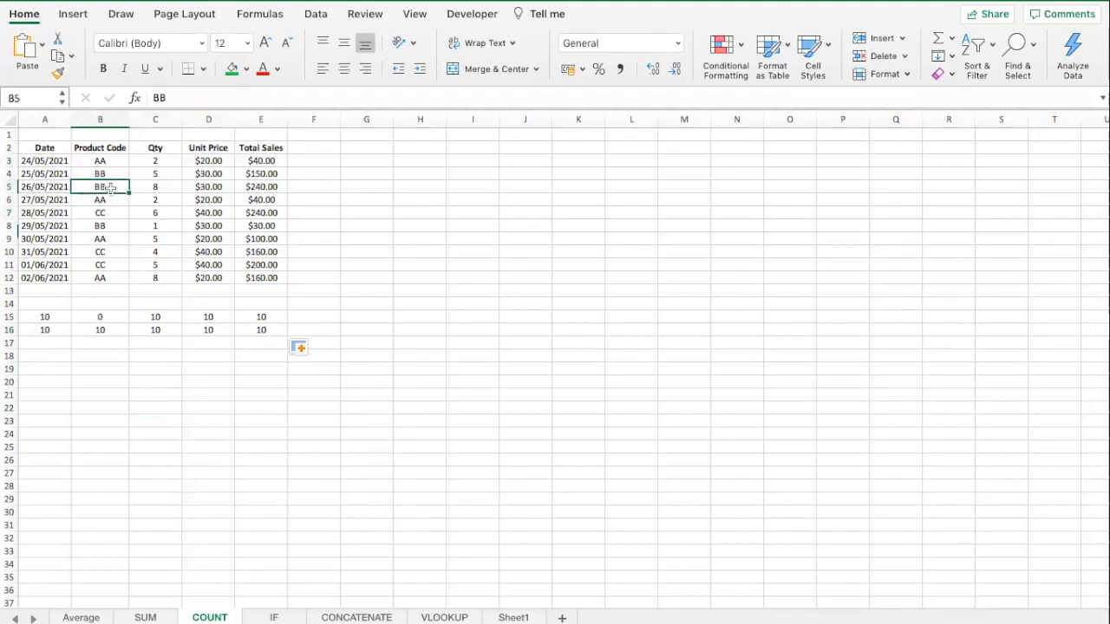
{"action": "key", "text": "Delete"}
{"action": "left_click", "coordinate": [101, 224]}
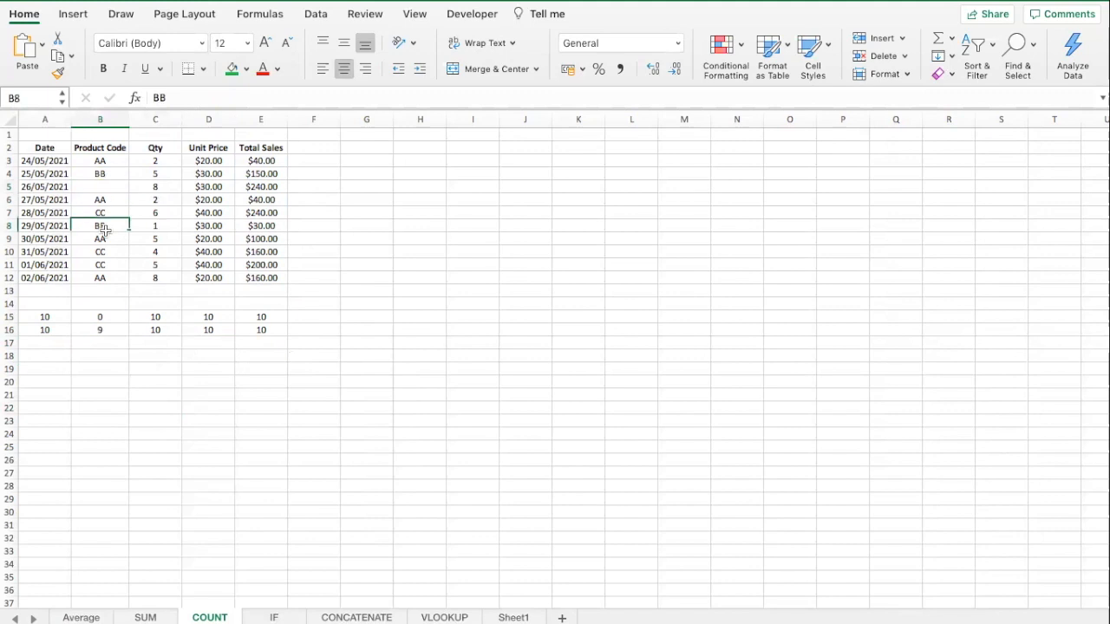
{"action": "key", "text": "Delete"}
{"action": "left_click", "coordinate": [105, 235]}
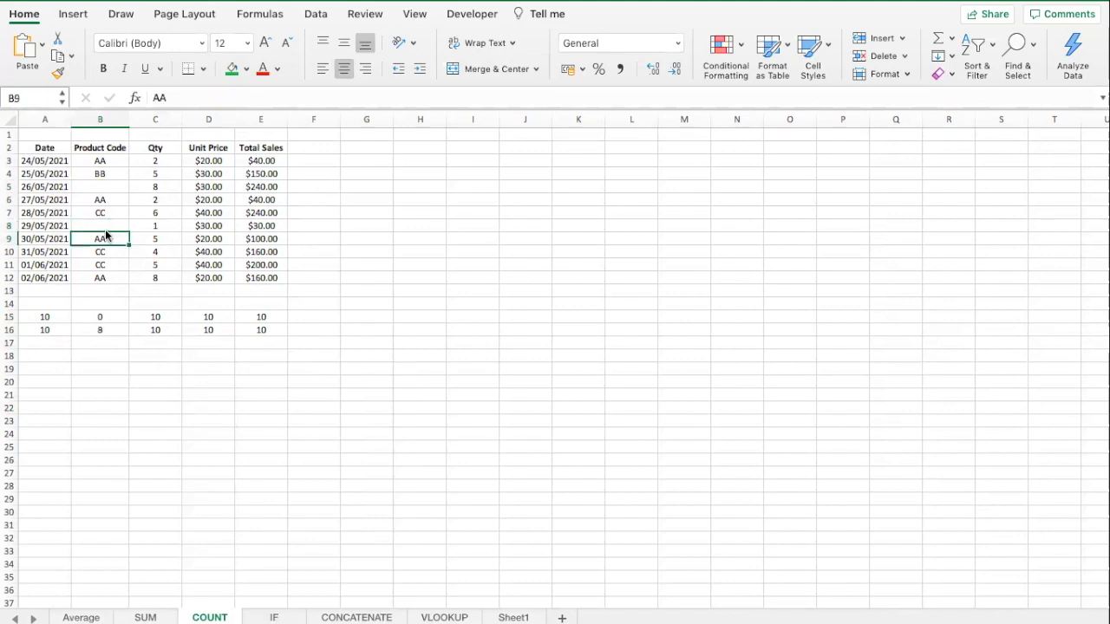
{"action": "left_click", "coordinate": [104, 224]}
{"action": "left_click", "coordinate": [104, 183]}
{"action": "left_click", "coordinate": [112, 224]}
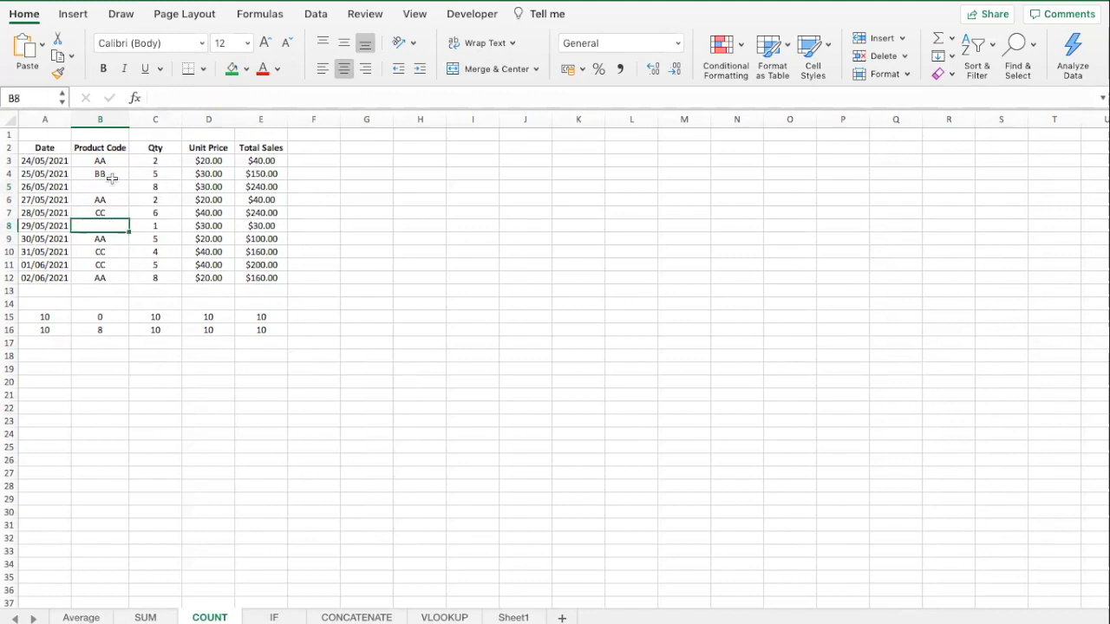
{"action": "left_click", "coordinate": [110, 182]}
{"action": "left_click", "coordinate": [104, 332]}
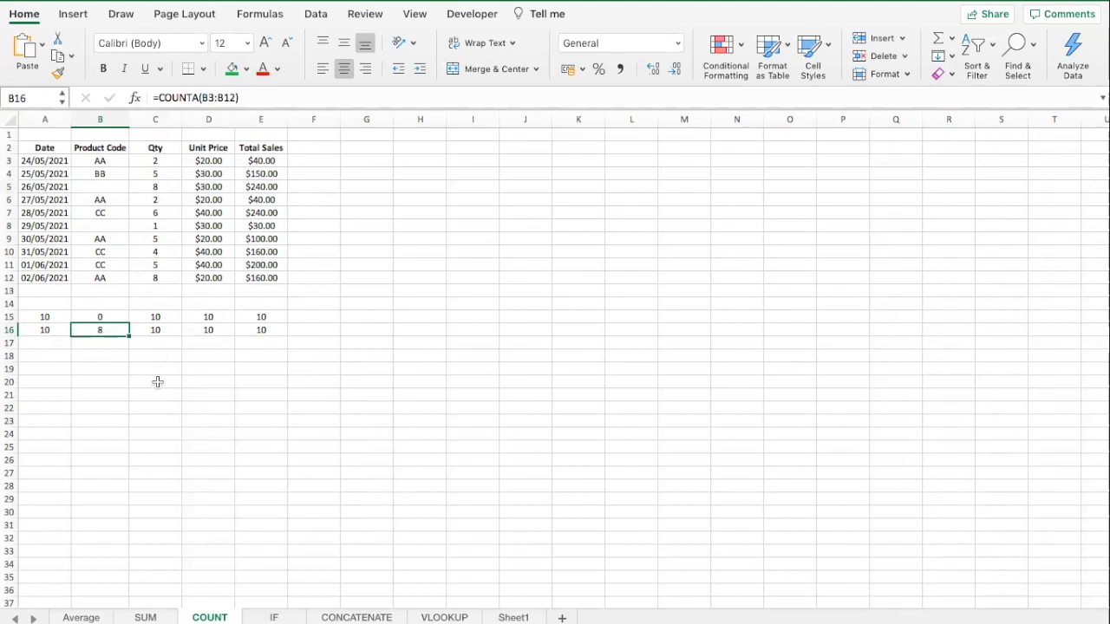
- Enter =COUNTBLANK(B3:B12) in cell E17 to count the empty Product Code cells
{"action": "left_click", "coordinate": [192, 367]}
{"action": "left_click", "coordinate": [258, 347]}
{"action": "type", "text": "=COUNT"}
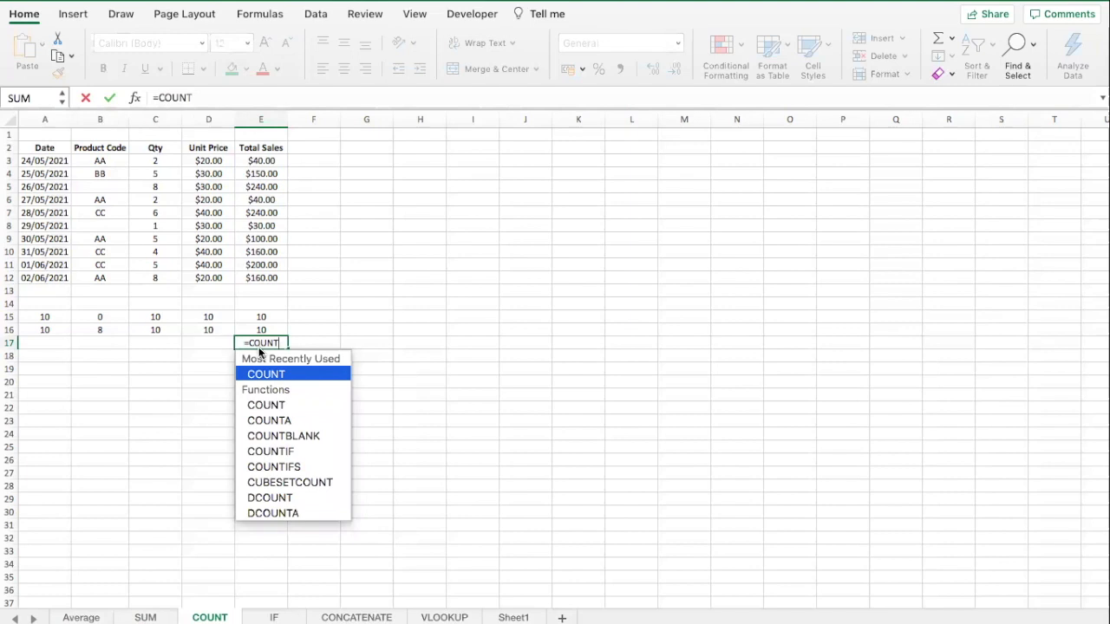
{"action": "type", "text": "BLA"}
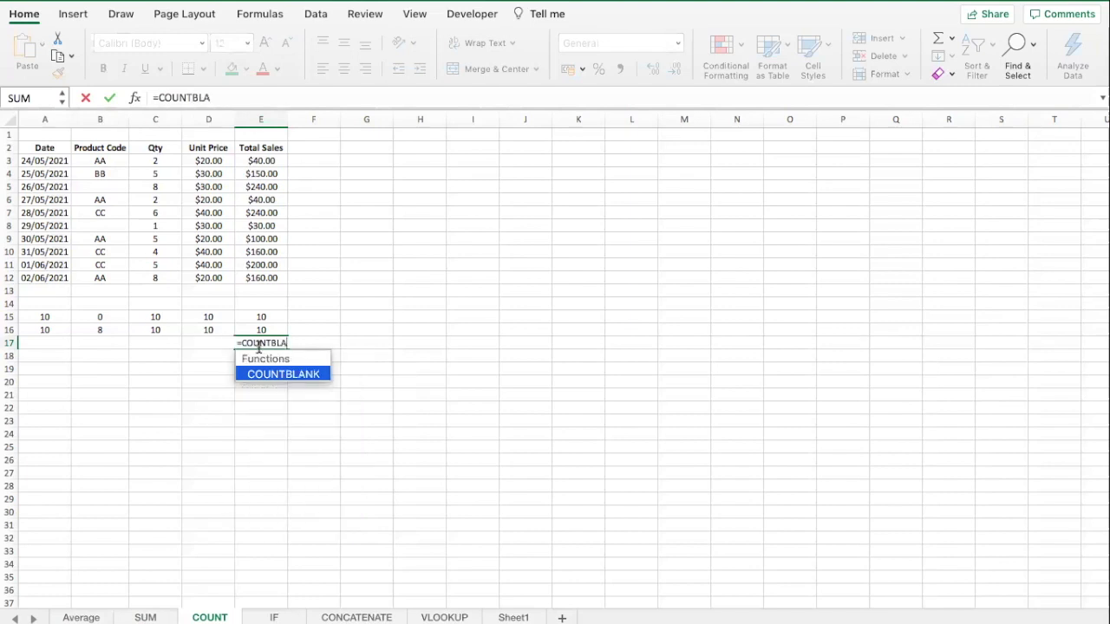
{"action": "type", "text": "NK("}
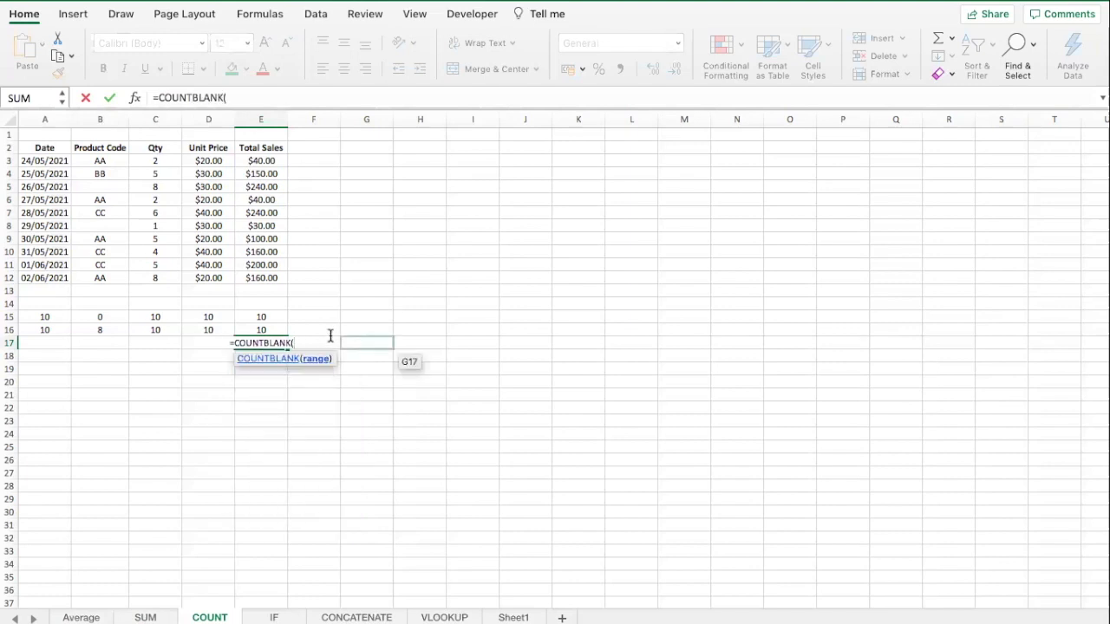
{"action": "left_click", "coordinate": [243, 97]}
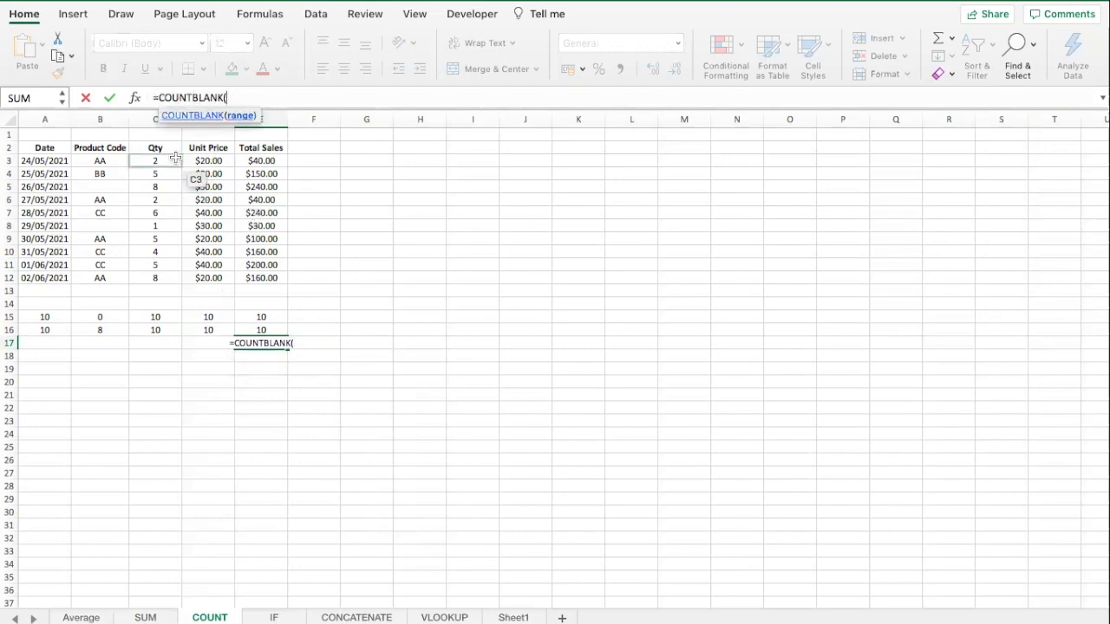
{"action": "left_click", "coordinate": [115, 159]}
{"action": "left_click_drag", "start_coordinate": [115, 159], "coordinate": [101, 277]}
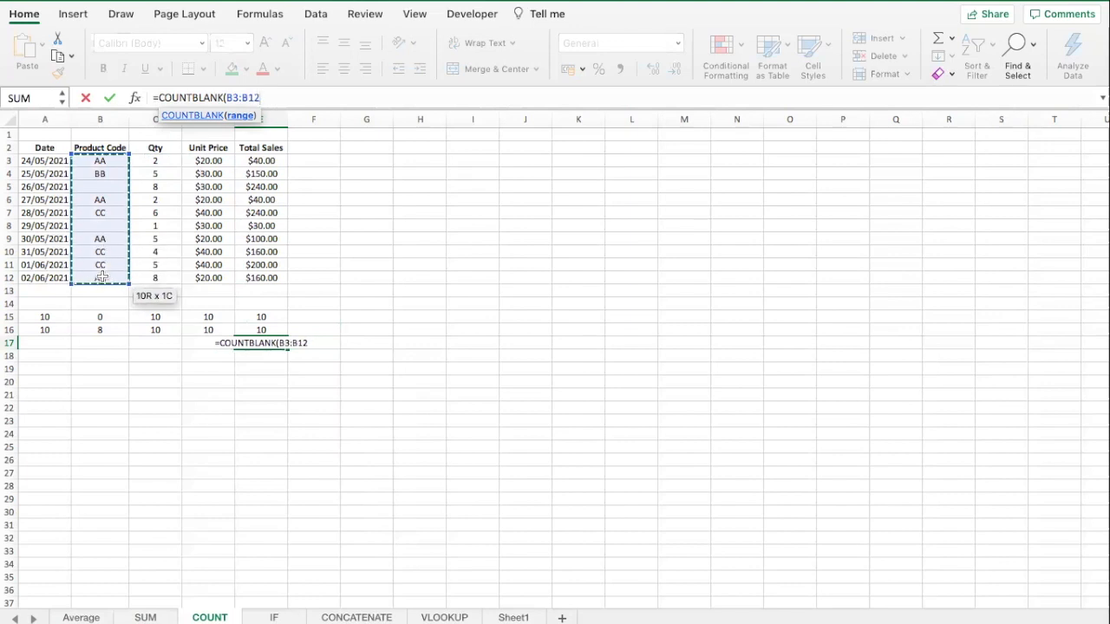
{"action": "key", "text": "Return"}
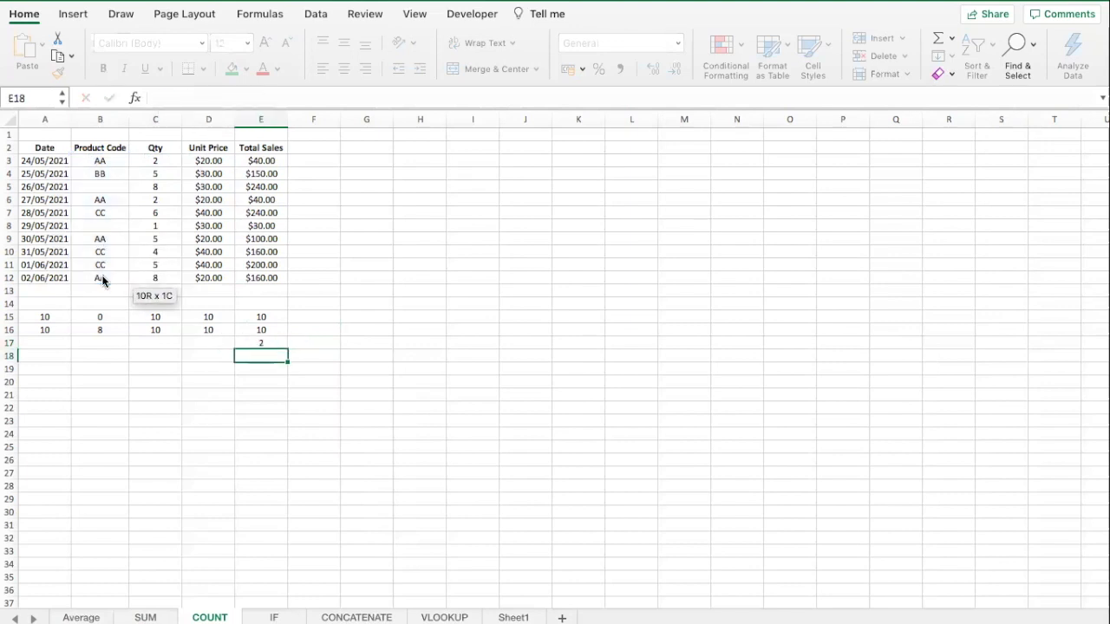
{"action": "key", "text": "Up"}
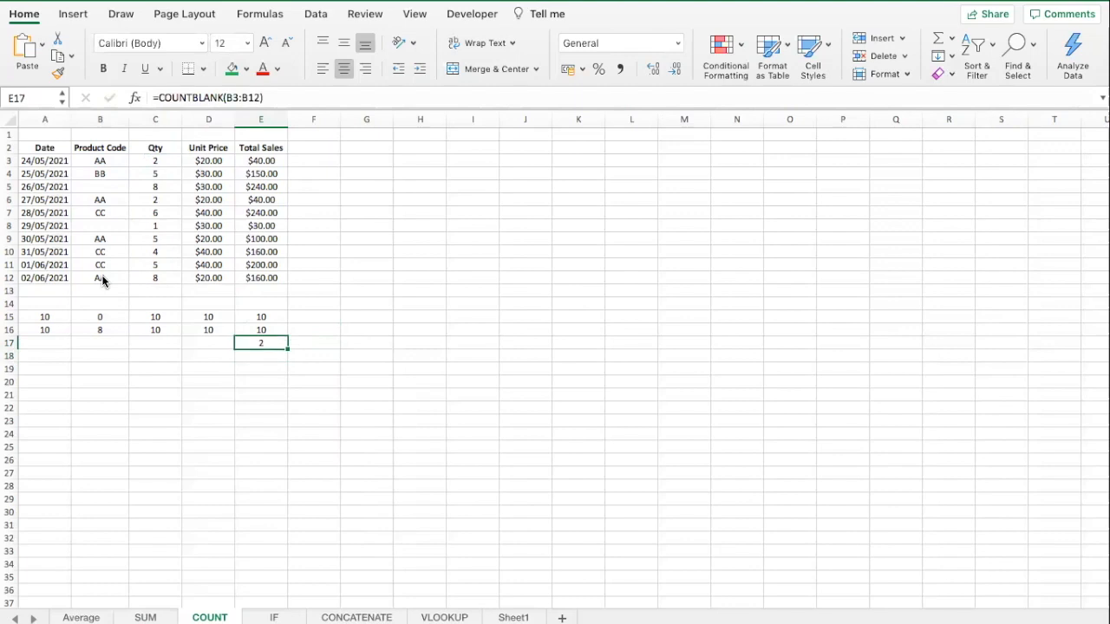
- Compare the empty Product Code cells B5 and B8 with the COUNTBLANK result in E17
{"action": "left_click", "coordinate": [101, 187]}
{"action": "left_click", "coordinate": [102, 223]}
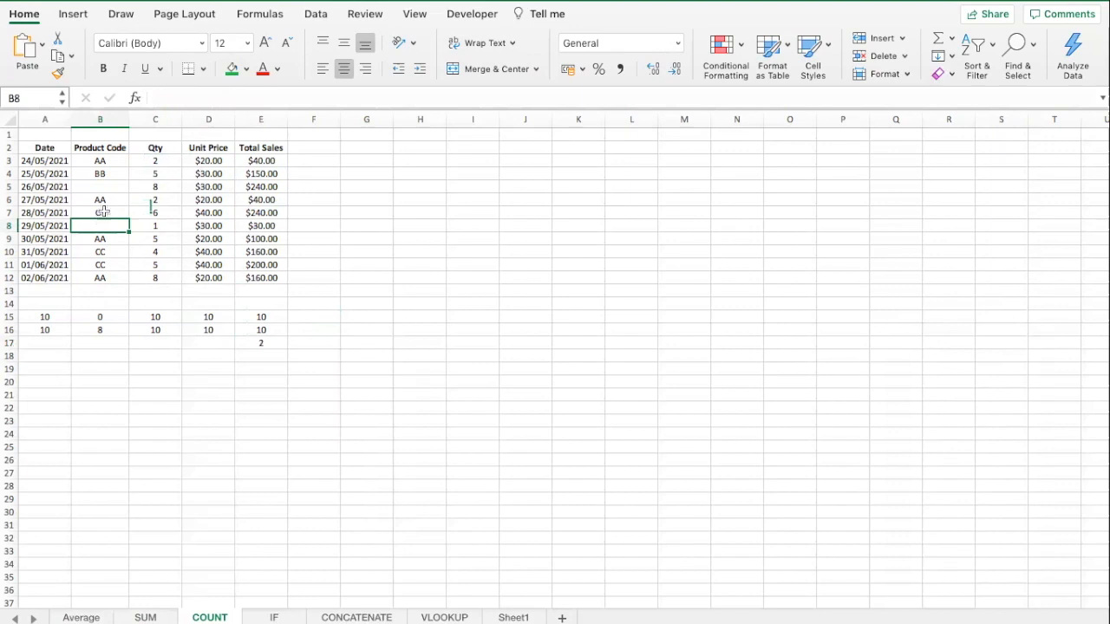
{"action": "left_click", "coordinate": [107, 185]}
{"action": "left_click", "coordinate": [109, 224]}
{"action": "left_click", "coordinate": [260, 408]}
{"action": "left_click", "coordinate": [261, 348]}
{"action": "left_click", "coordinate": [266, 391]}
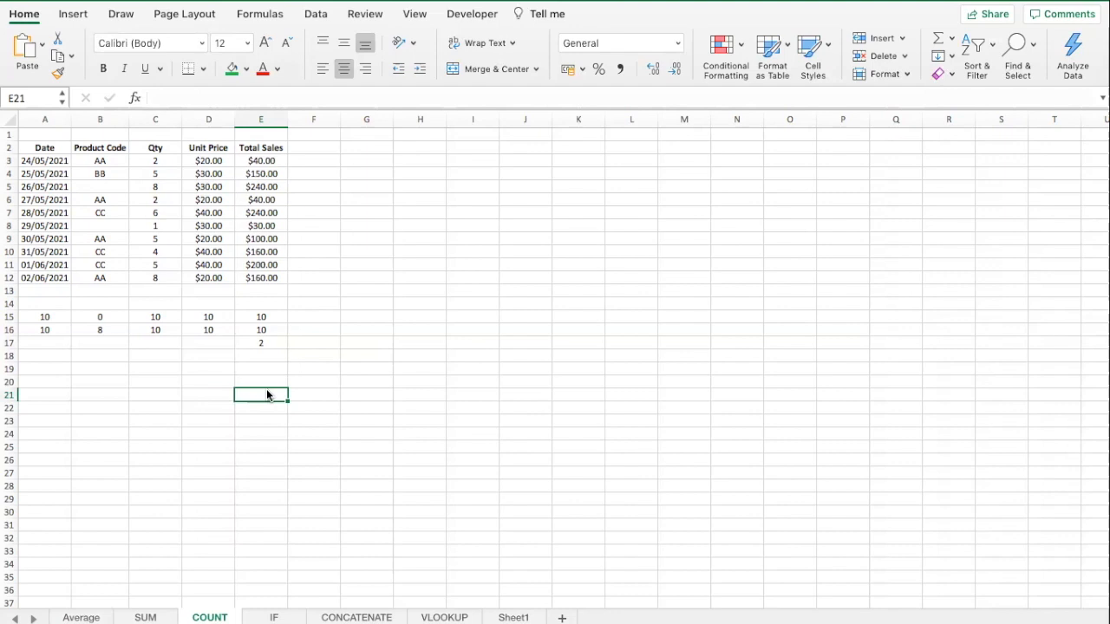
{"action": "left_click", "coordinate": [269, 359]}
{"action": "left_click", "coordinate": [266, 420]}
{"action": "left_click", "coordinate": [260, 365]}
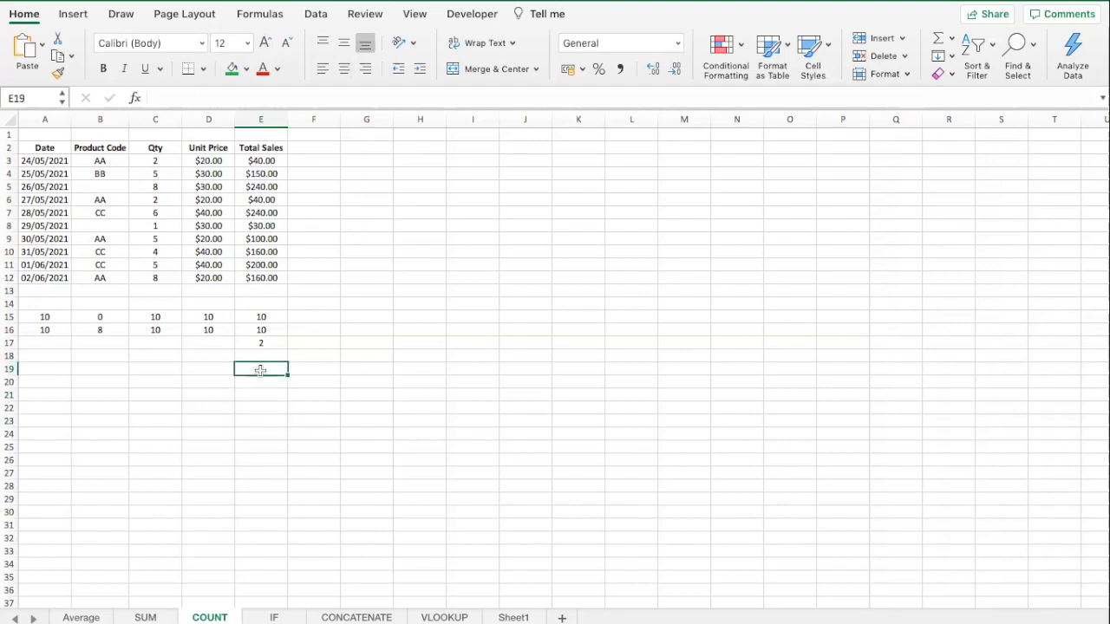
- Undo the COUNTBLANK formula and the clearing of the product codes in B8 and B5
{"action": "key", "text": "super+z"}
{"action": "key", "text": "super+z"}
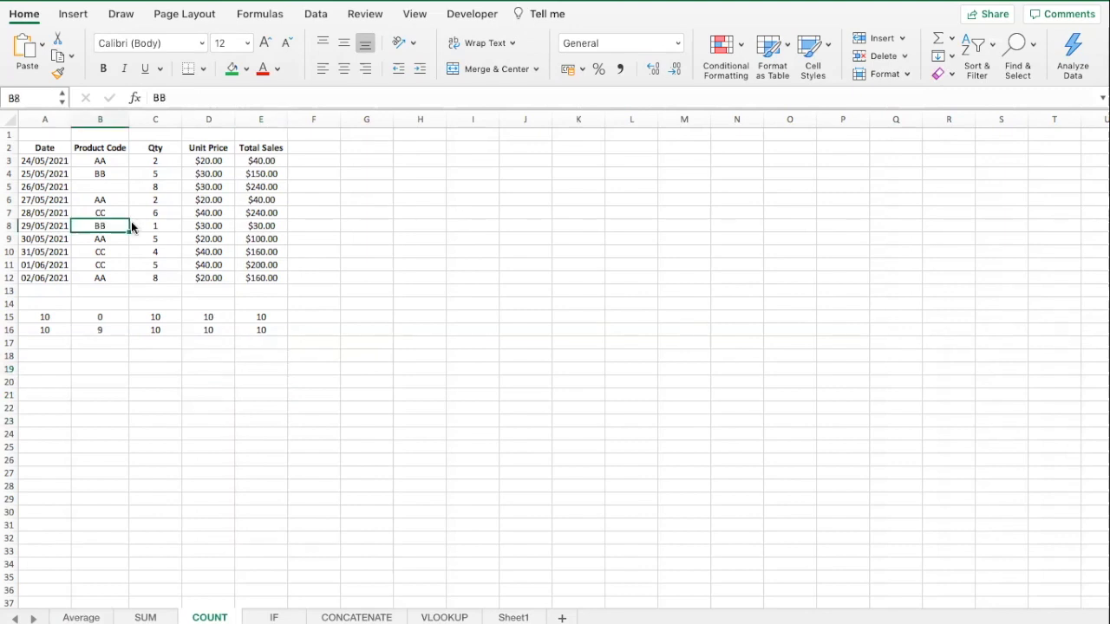
{"action": "key", "text": "super+z"}
{"action": "left_click", "coordinate": [186, 230]}
{"action": "left_click", "coordinate": [295, 236]}
{"action": "left_click", "coordinate": [359, 263]}
{"action": "left_click", "coordinate": [306, 352]}
{"action": "left_click", "coordinate": [252, 359]}
{"action": "left_click", "coordinate": [264, 379]}
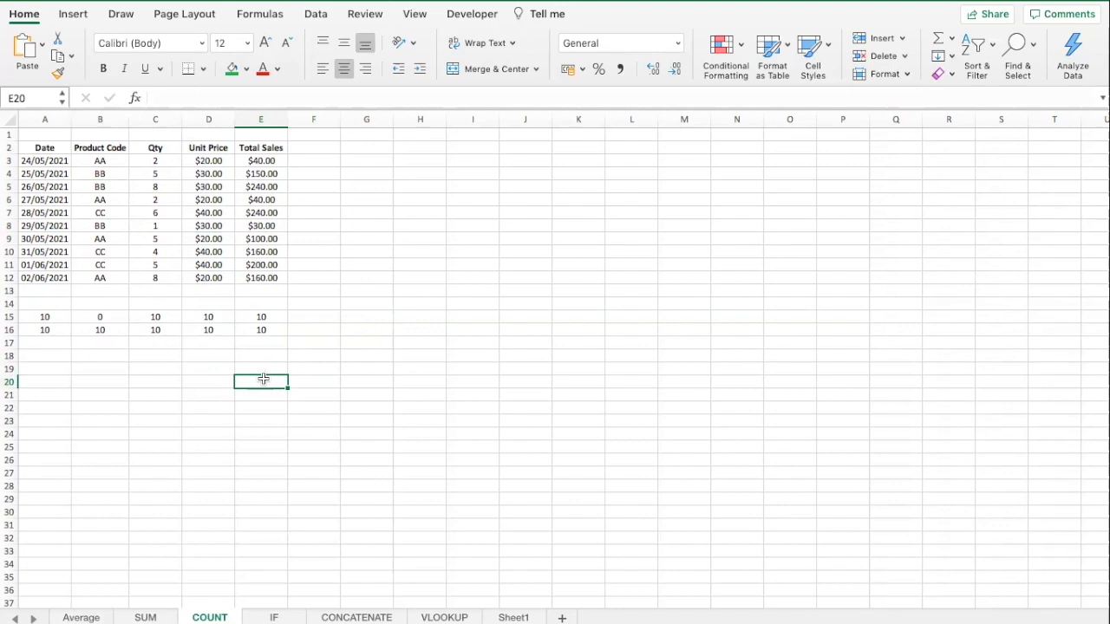
- Enter the label AA in cell F20
{"action": "left_click", "coordinate": [309, 379]}
{"action": "type", "text": "AA"}
{"action": "key", "text": "Return"}
- Enter =COUNTIF(B3:B12,"AA") in cell E20 and check it against the AA entries in the Product Code column
{"action": "key", "text": "Up"}
{"action": "key", "text": "Left"}
{"action": "left_click", "coordinate": [295, 97]}
{"action": "type", "text": "=COUNT"}
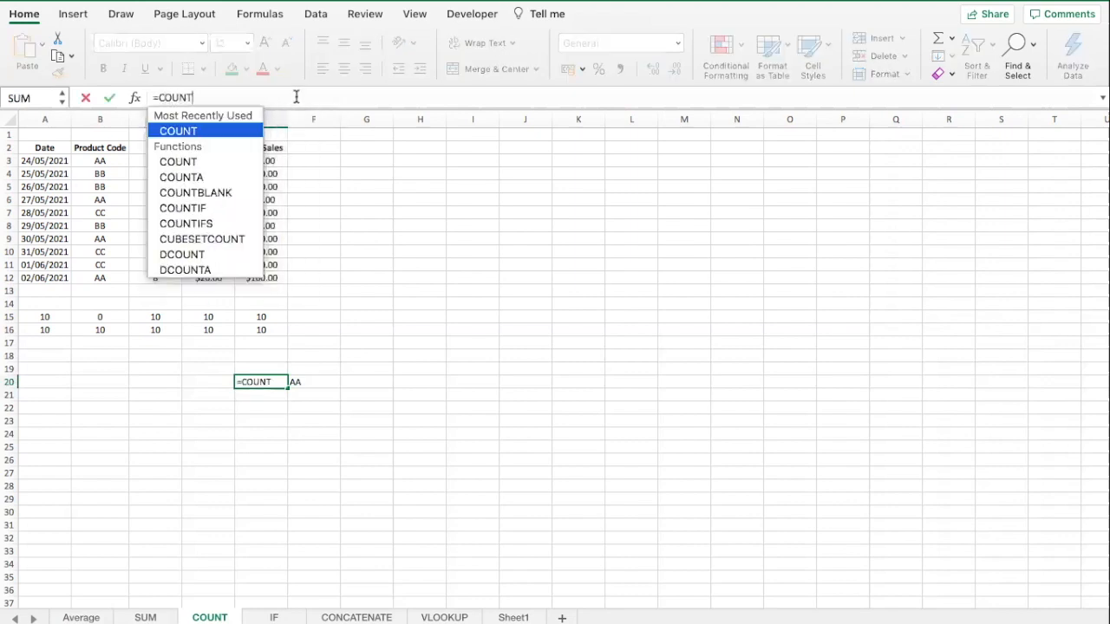
{"action": "type", "text": "IF("}
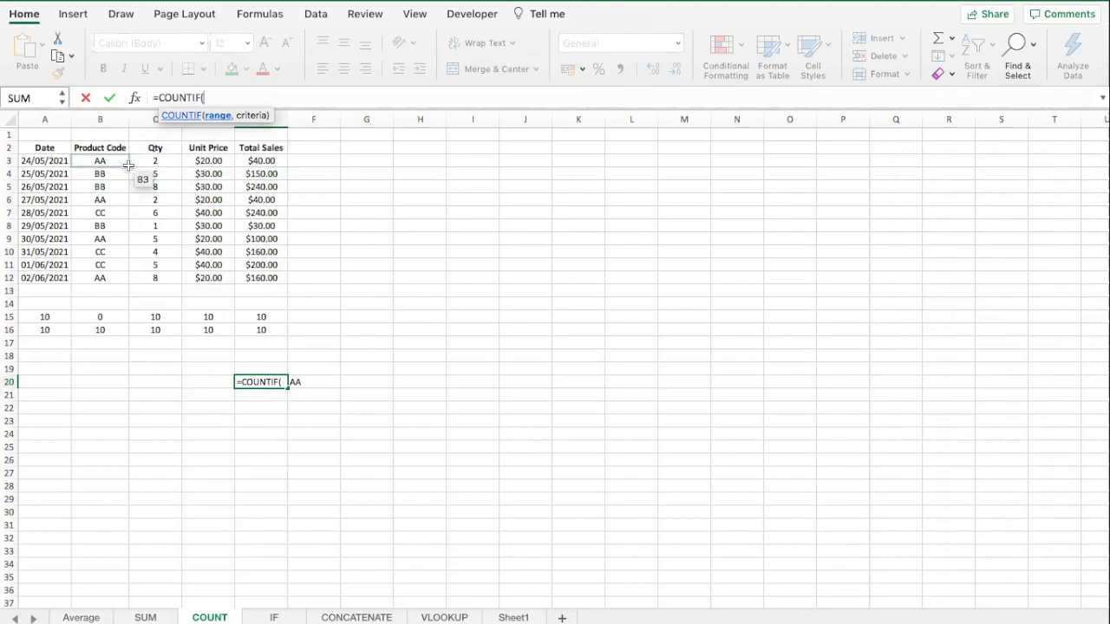
{"action": "left_click_drag", "start_coordinate": [113, 162], "coordinate": [102, 278]}
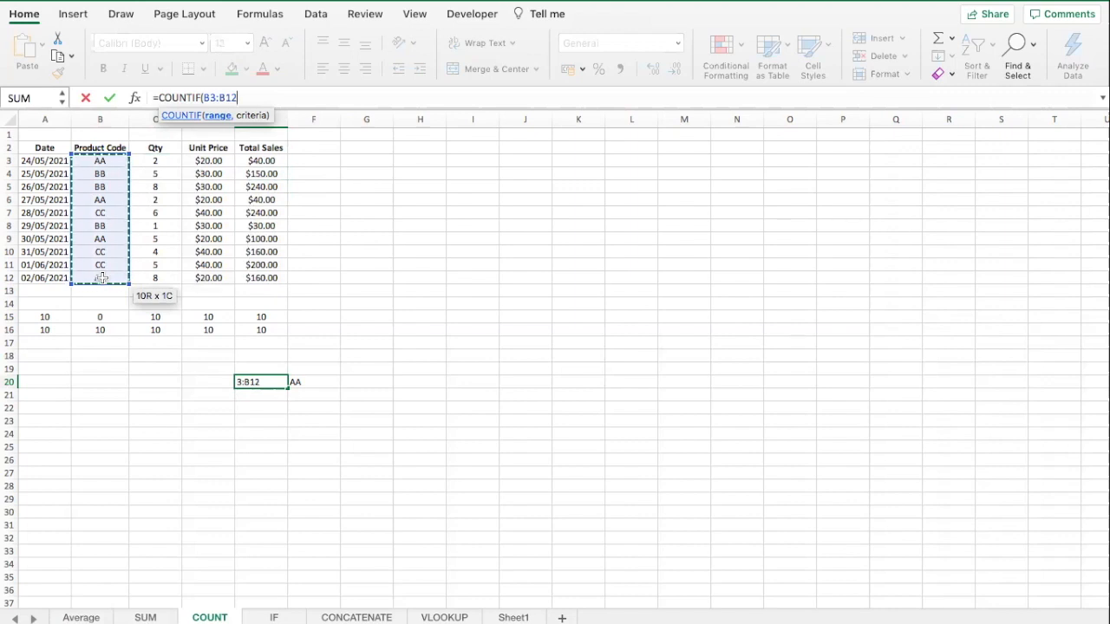
{"action": "type", "text": ",\"AA\""}
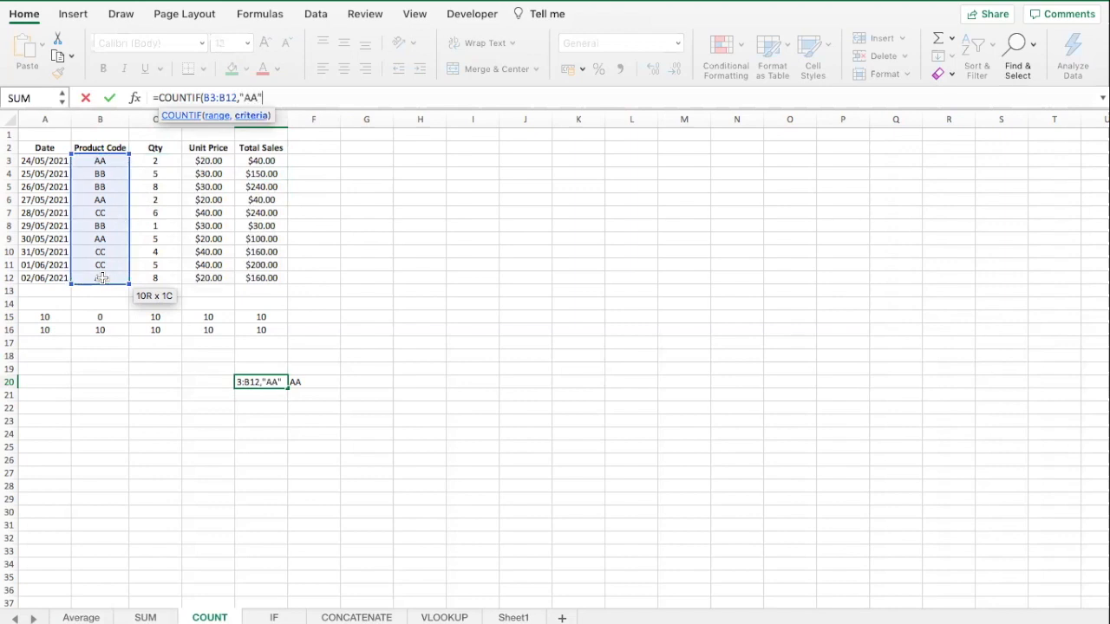
{"action": "type", "text": ")"}
{"action": "key", "text": "Return"}
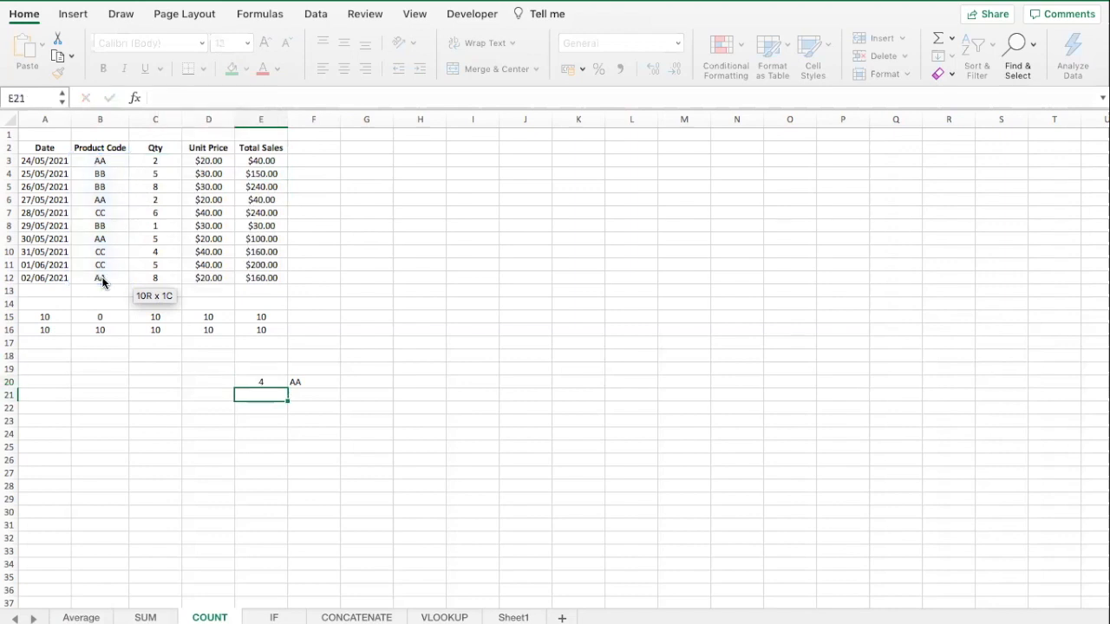
{"action": "key", "text": "Up"}
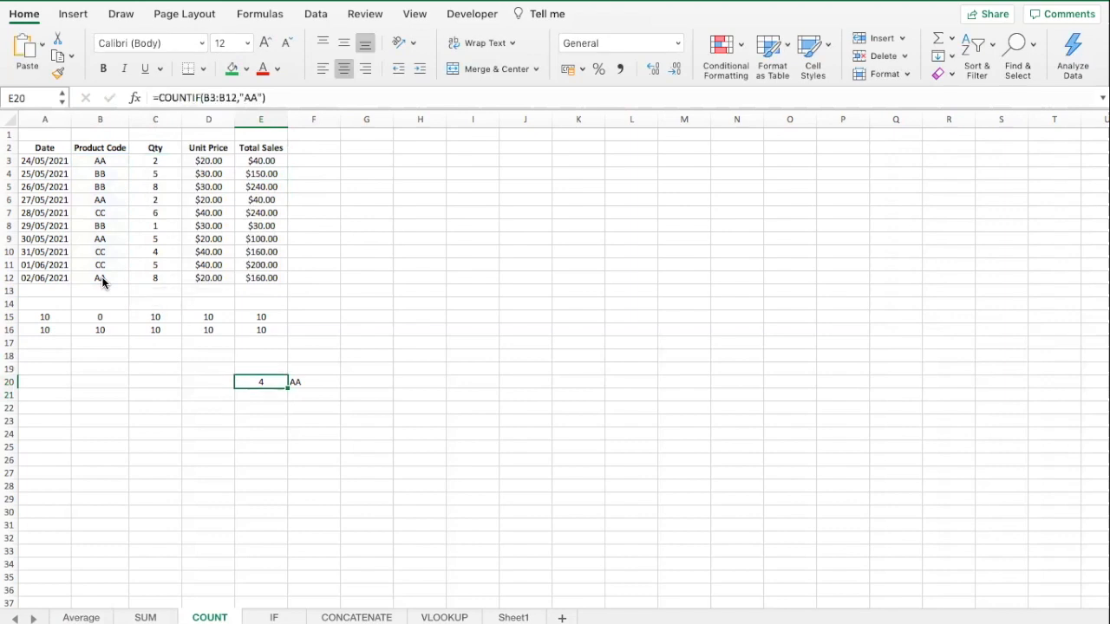
{"action": "left_click", "coordinate": [106, 162]}
{"action": "left_click", "coordinate": [106, 199]}
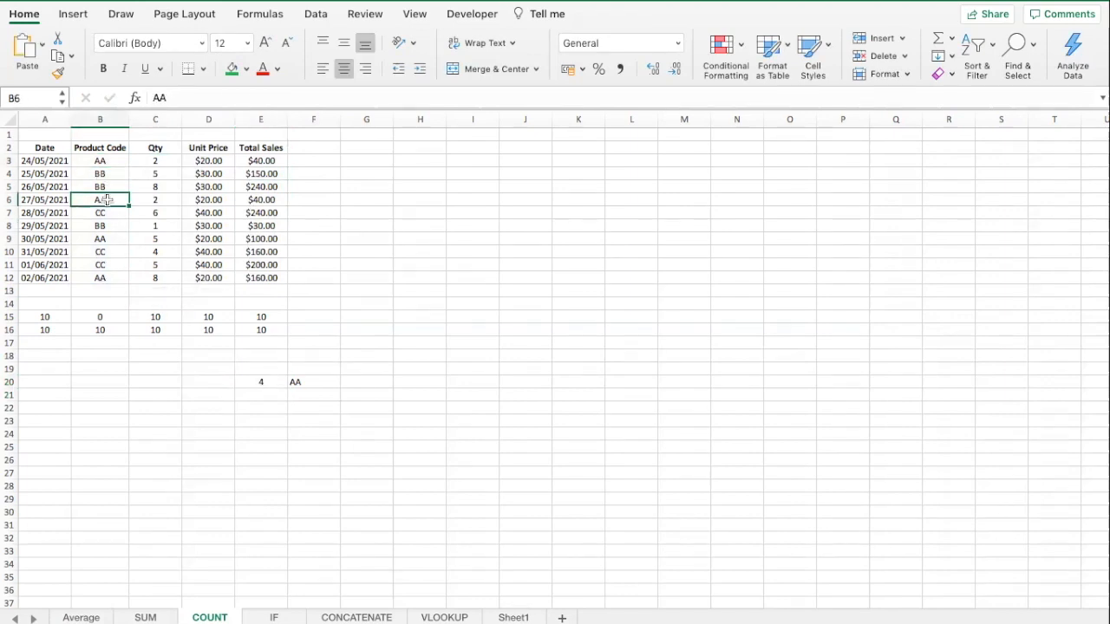
{"action": "left_click", "coordinate": [107, 238]}
{"action": "left_click", "coordinate": [110, 276]}
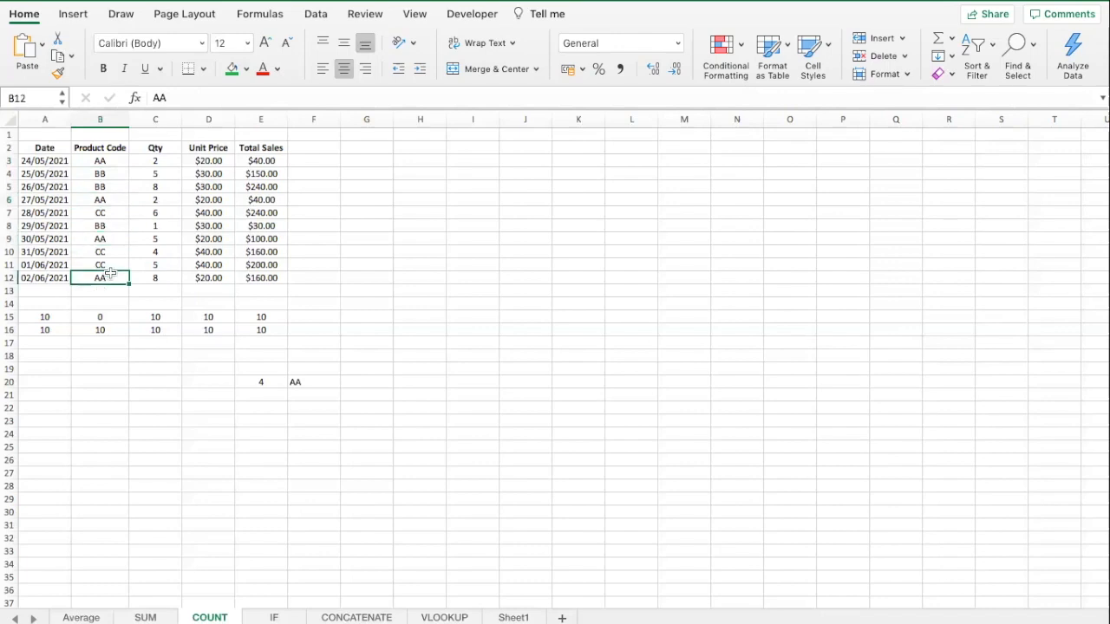
- Enter the label CC in cell F21, below the AA label
{"action": "left_click", "coordinate": [291, 395]}
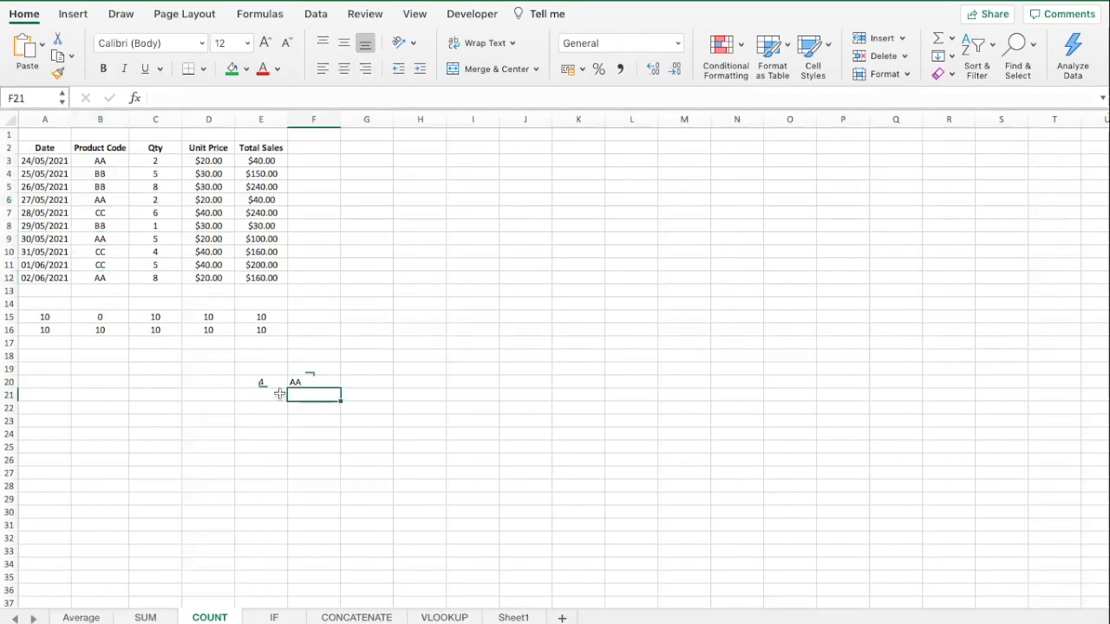
{"action": "type", "text": "CC"}
{"action": "key", "text": "Return"}
- Enter =COUNTIF(B3:B12,"CC") in cell E21 to count the CC product codes
{"action": "key", "text": "Up"}
{"action": "key", "text": "Left"}
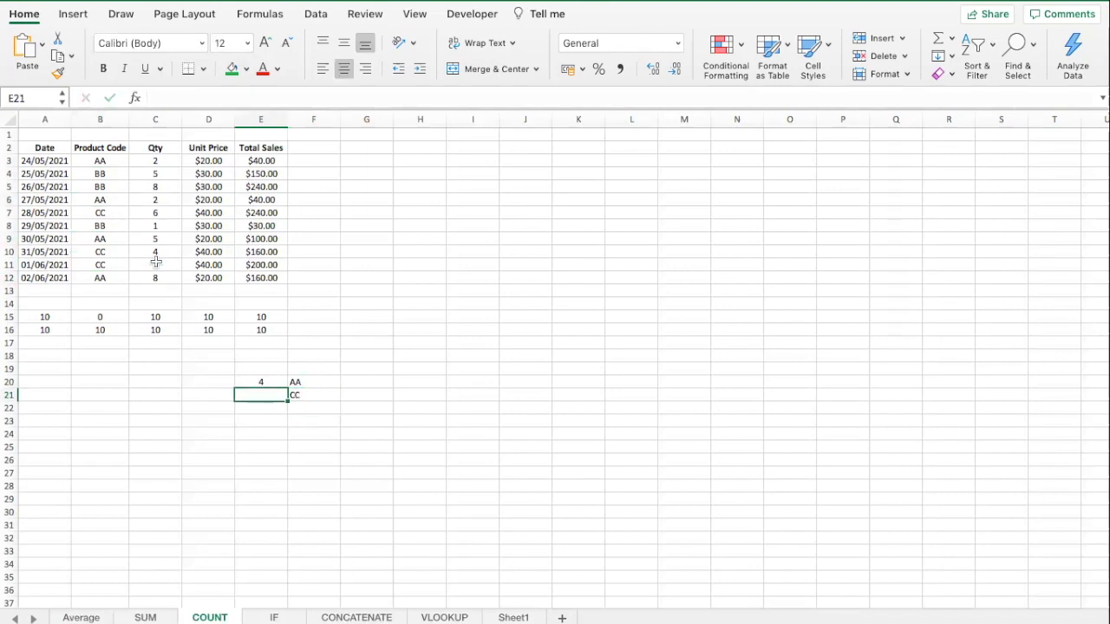
{"action": "type", "text": "="}
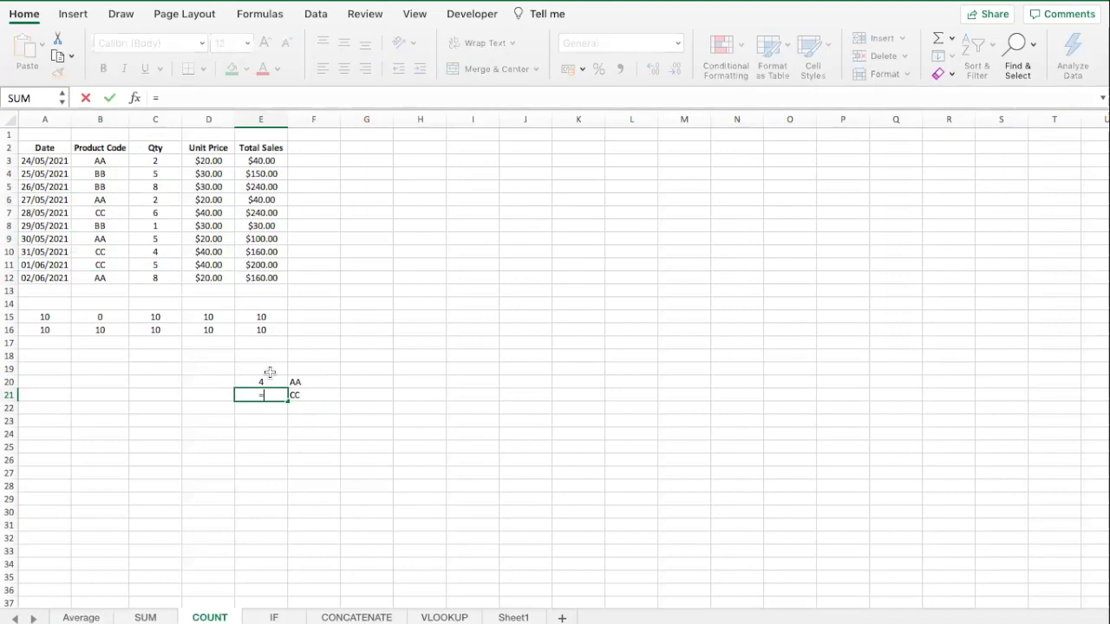
{"action": "type", "text": "COUNTIF("}
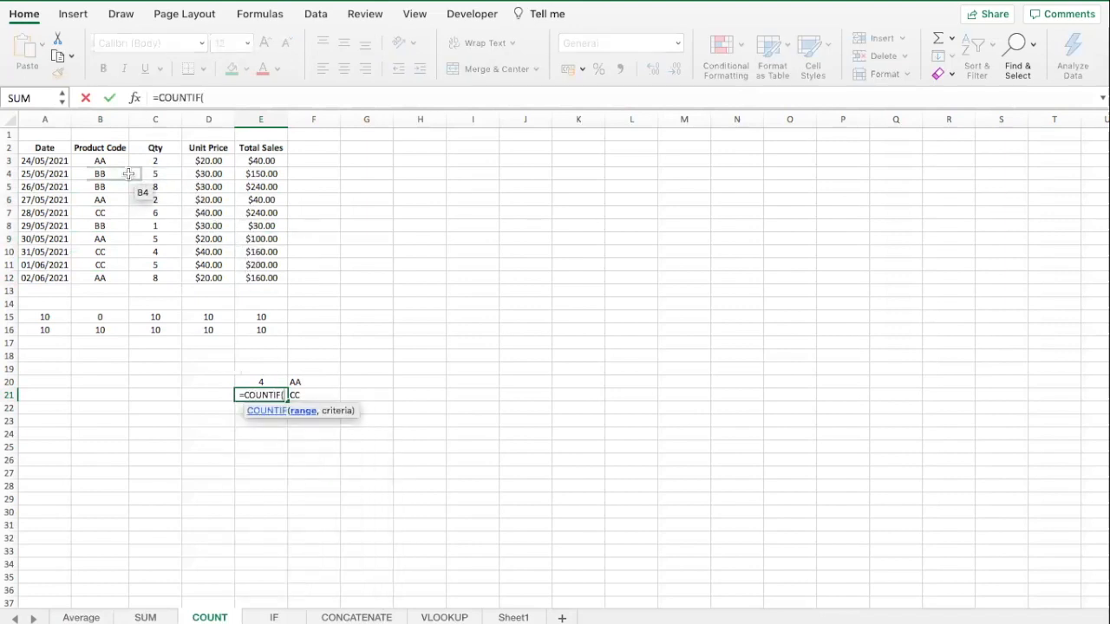
{"action": "left_click_drag", "start_coordinate": [103, 162], "coordinate": [113, 277]}
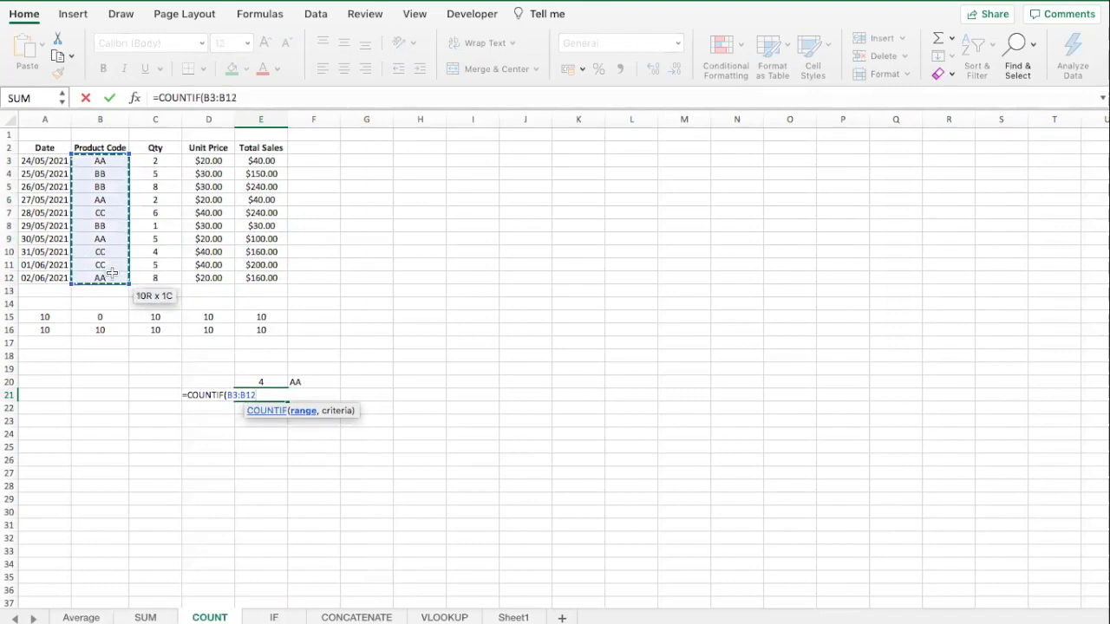
{"action": "type", "text": ",\"CC\")"}
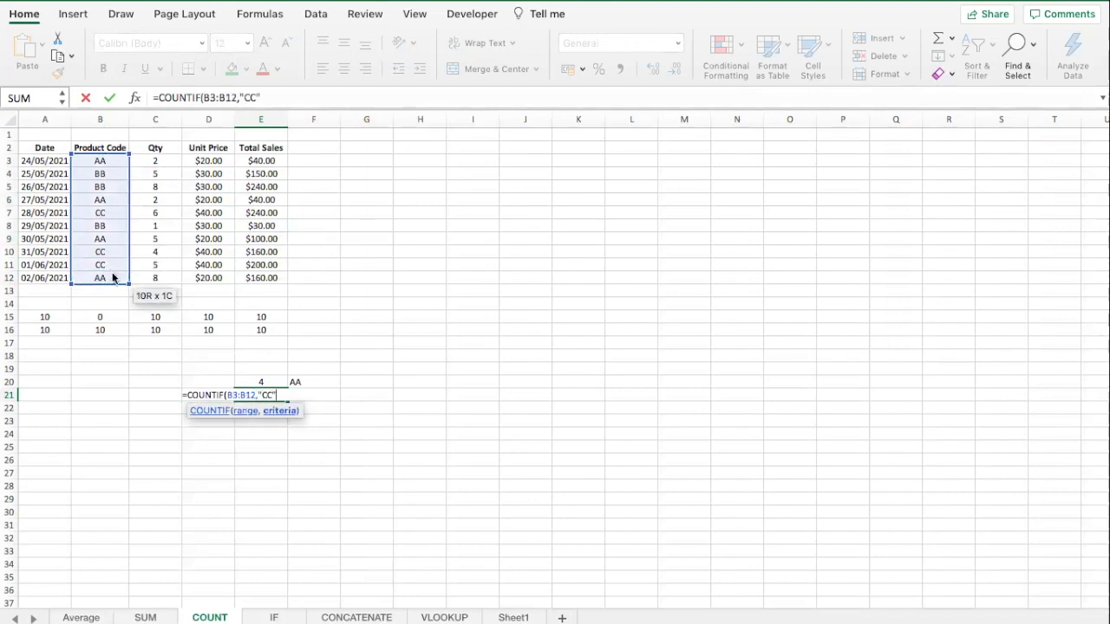
{"action": "key", "text": "Return"}
{"action": "key", "text": "Up"}
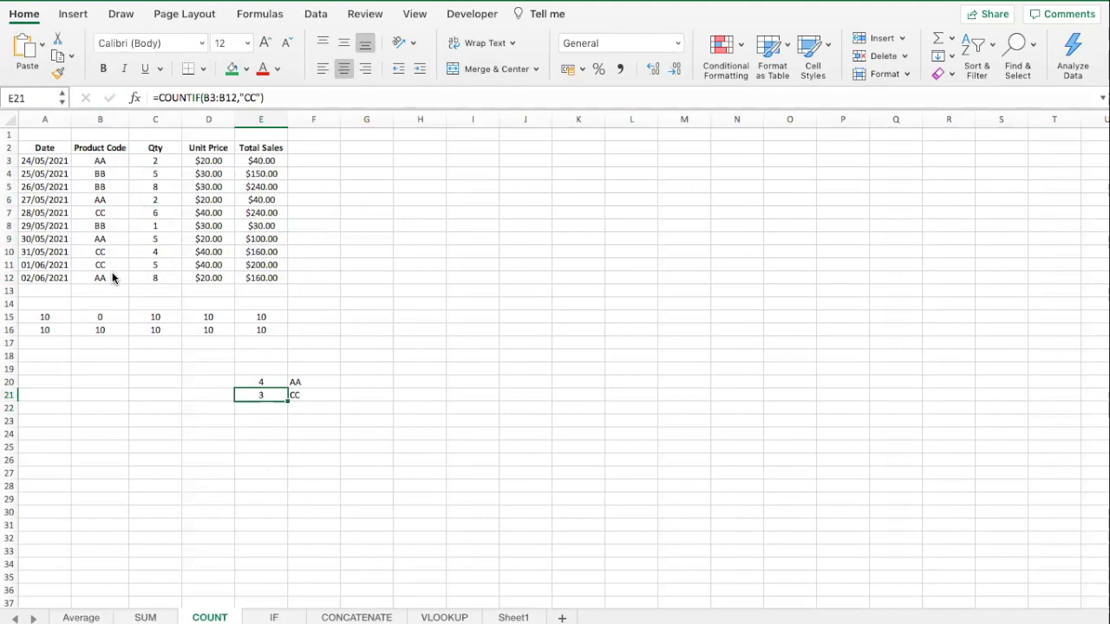
{"action": "key", "text": "Down"}
{"action": "key", "text": "Down"}
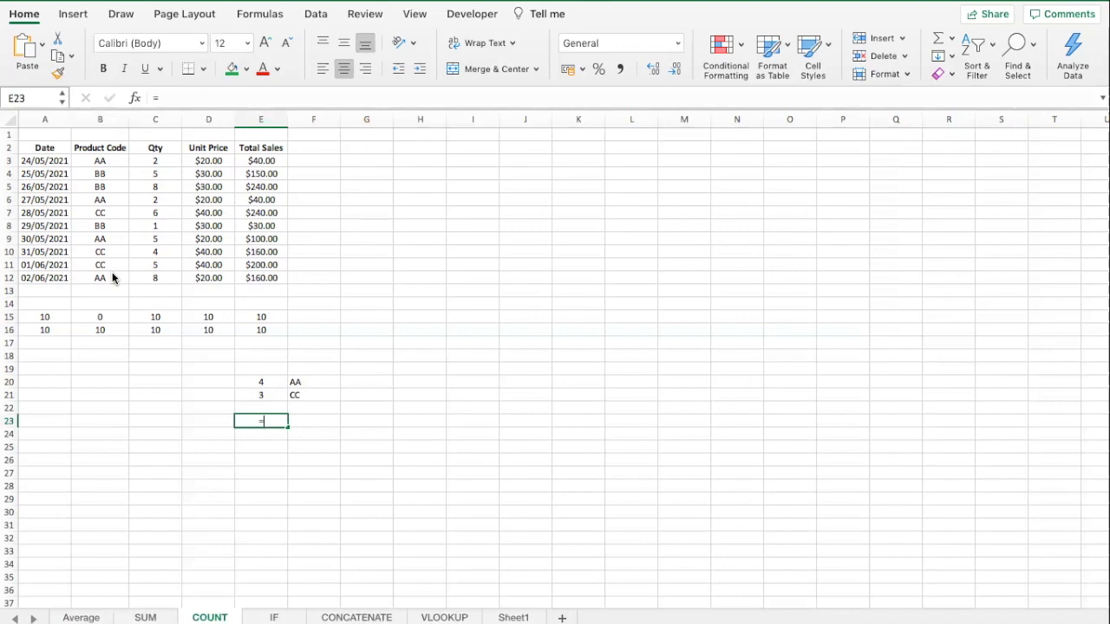
{"action": "type", "text": "COUNT"}
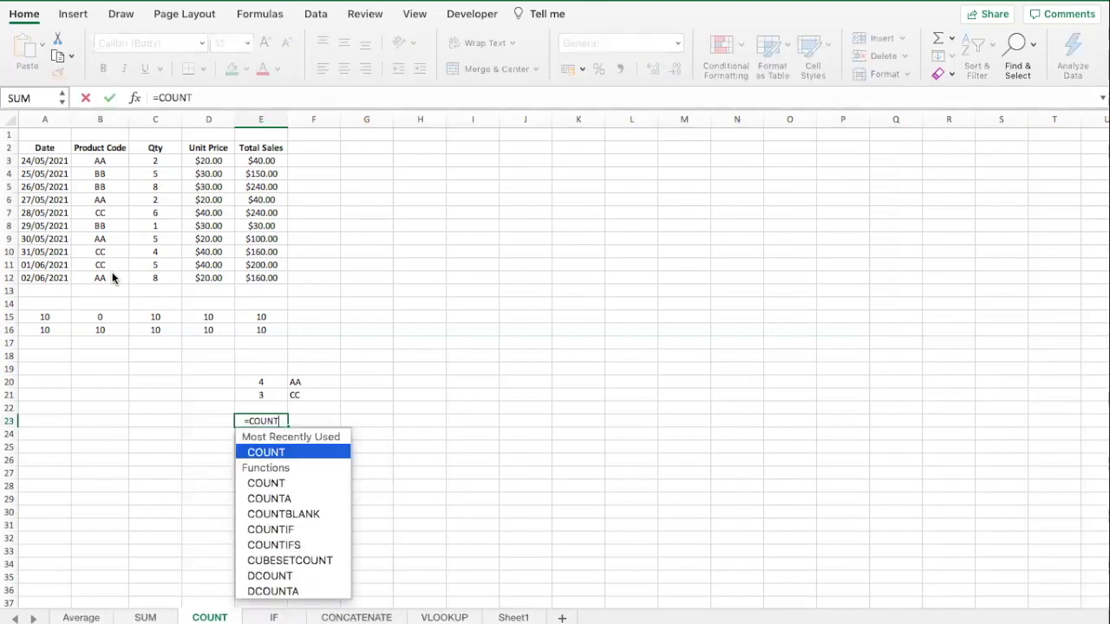
{"action": "type", "text": "IFS("}
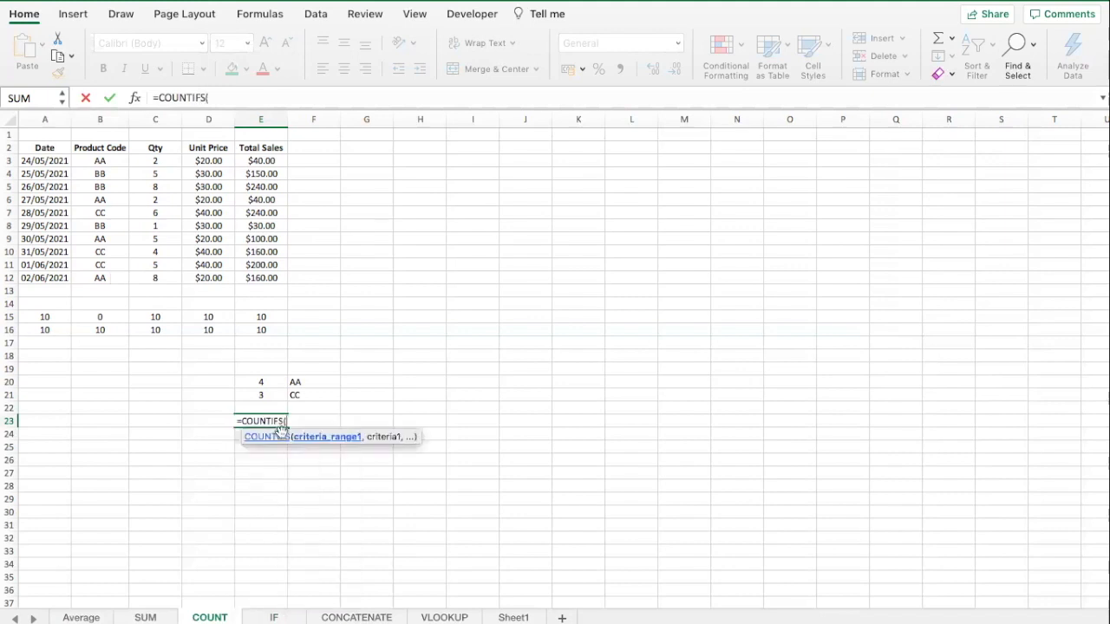
{"action": "left_click_drag", "start_coordinate": [112, 278], "coordinate": [113, 185]}
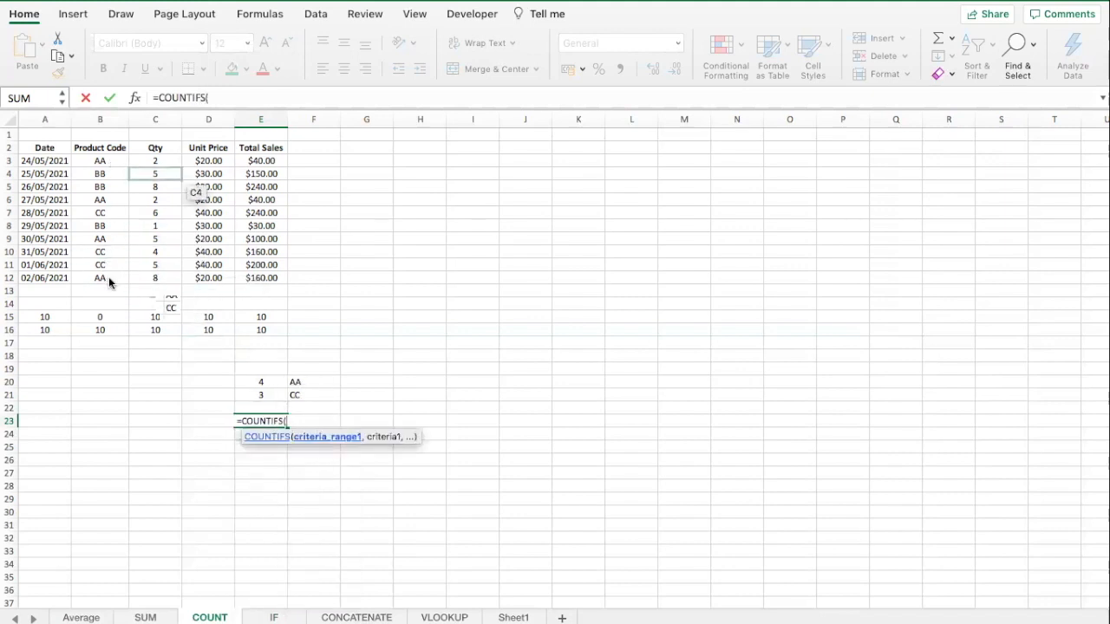
{"action": "left_click", "coordinate": [100, 161]}
{"action": "left_click_drag", "start_coordinate": [109, 279], "coordinate": [109, 279]}
{"action": "key", "text": "Escape"}
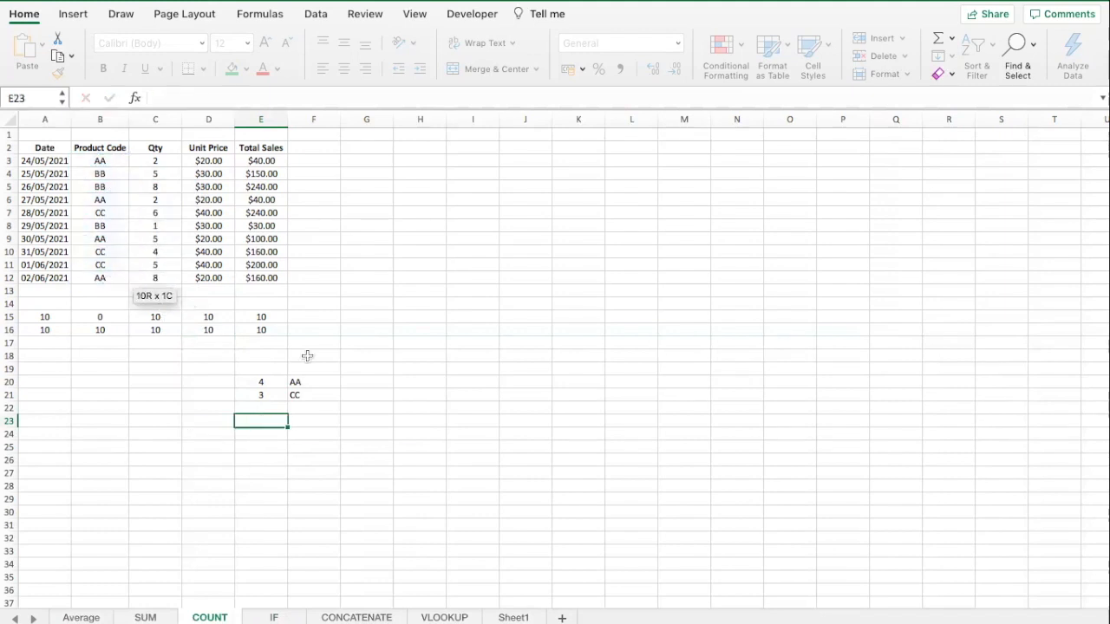
- Enter the label AA & Qty > 3 in cell F23
{"action": "left_click", "coordinate": [307, 422]}
{"action": "type", "text": "AA"}
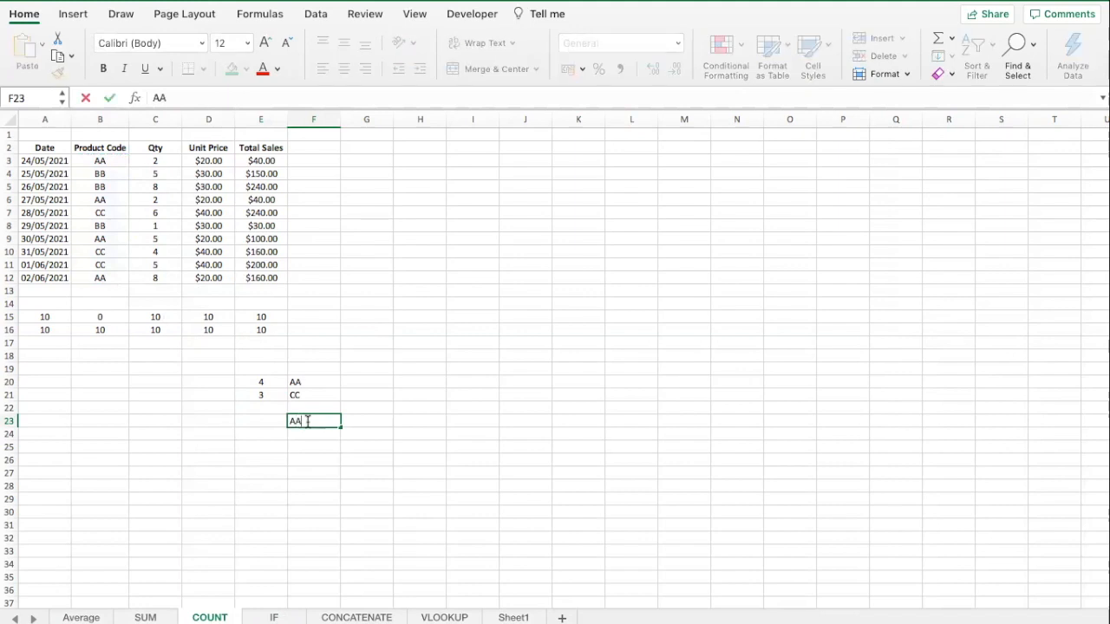
{"action": "type", "text": " & Qty > 3"}
{"action": "key", "text": "Return"}
- Begin a COUNTIFS formula in cell E23 with B3:B12 as the first criteria range and "AA" as its criterion
{"action": "key", "text": "Up"}
{"action": "key", "text": "Left"}
{"action": "type", "text": "="}
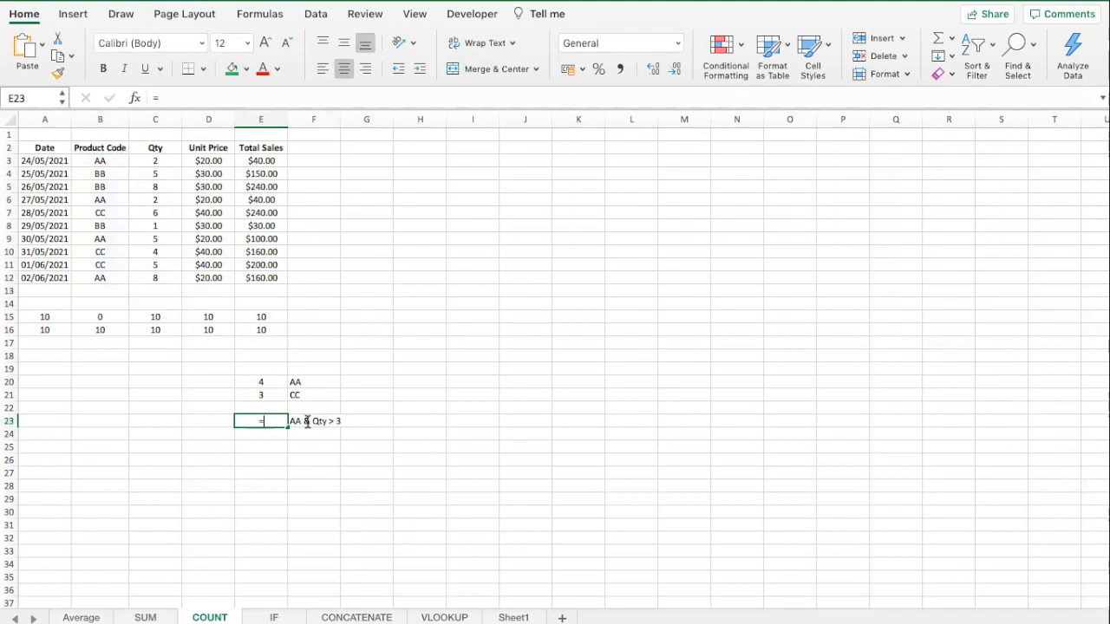
{"action": "type", "text": "SUM"}
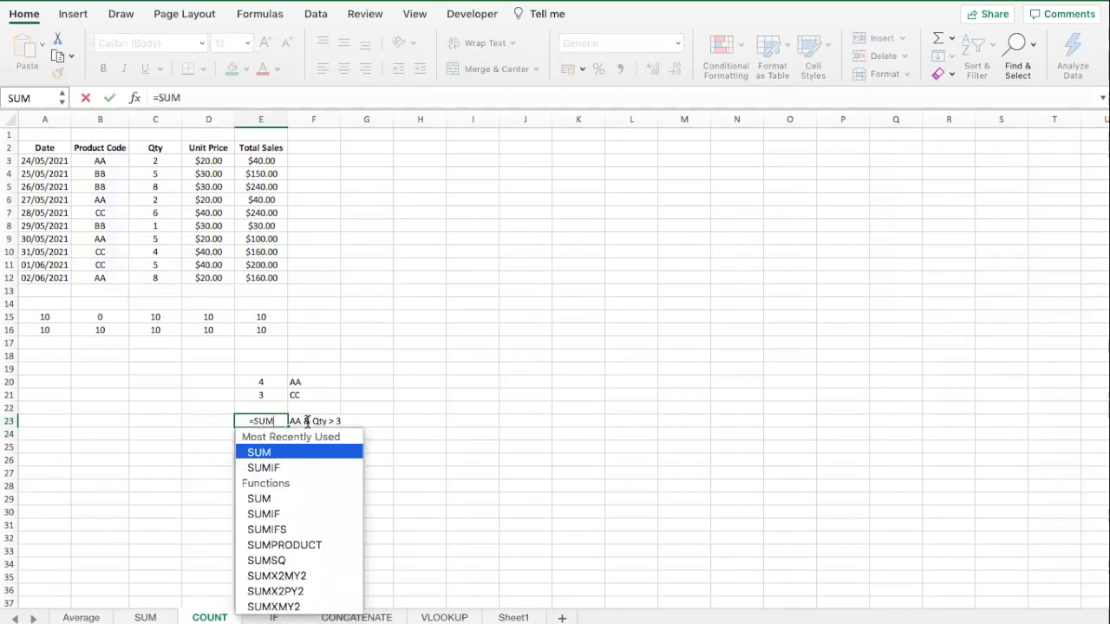
{"action": "type", "text": "I"}
{"action": "key", "text": "BackSpace"}
{"action": "key", "text": "BackSpace"}
{"action": "key", "text": "BackSpace"}
{"action": "key", "text": "BackSpace"}
{"action": "type", "text": "COUNTIFS("}
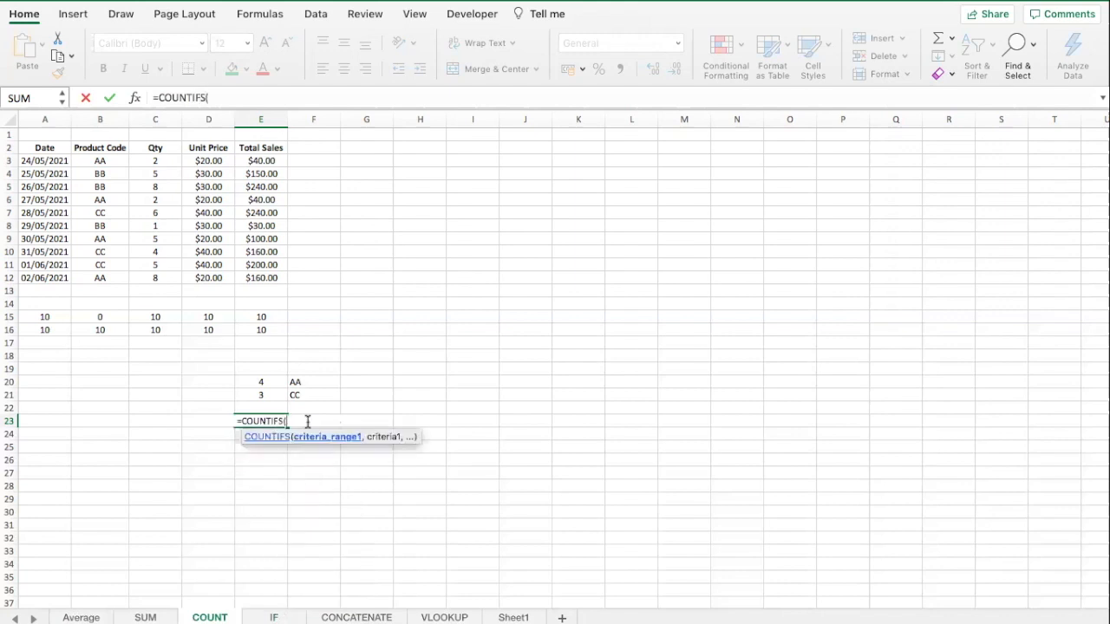
{"action": "left_click", "coordinate": [231, 99]}
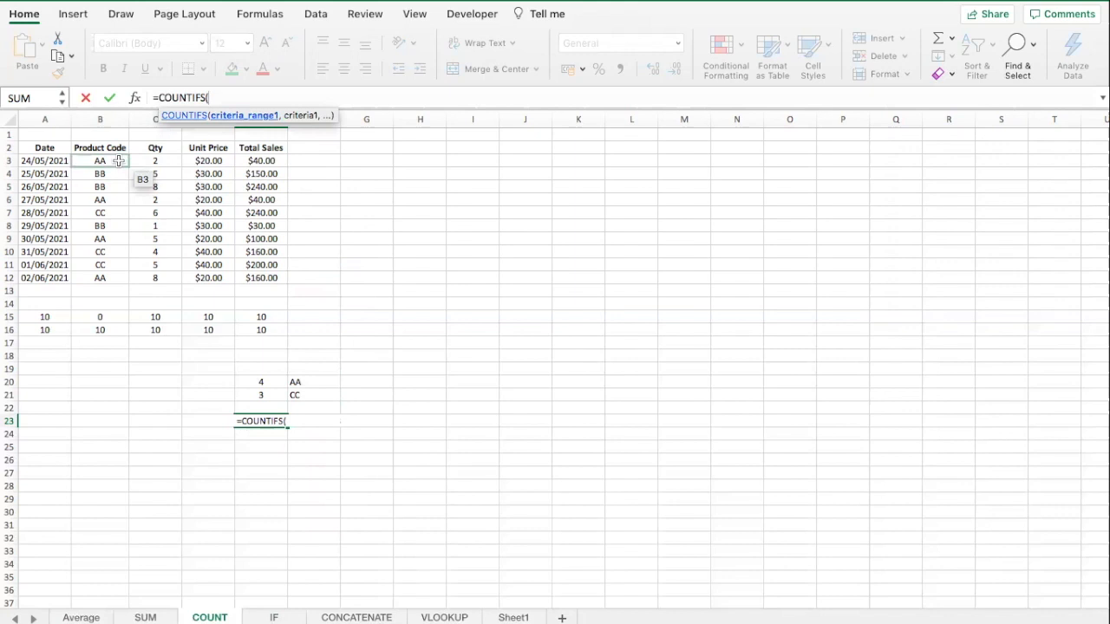
{"action": "left_click_drag", "start_coordinate": [117, 160], "coordinate": [101, 274]}
{"action": "type", "text": ",\"AA\","}
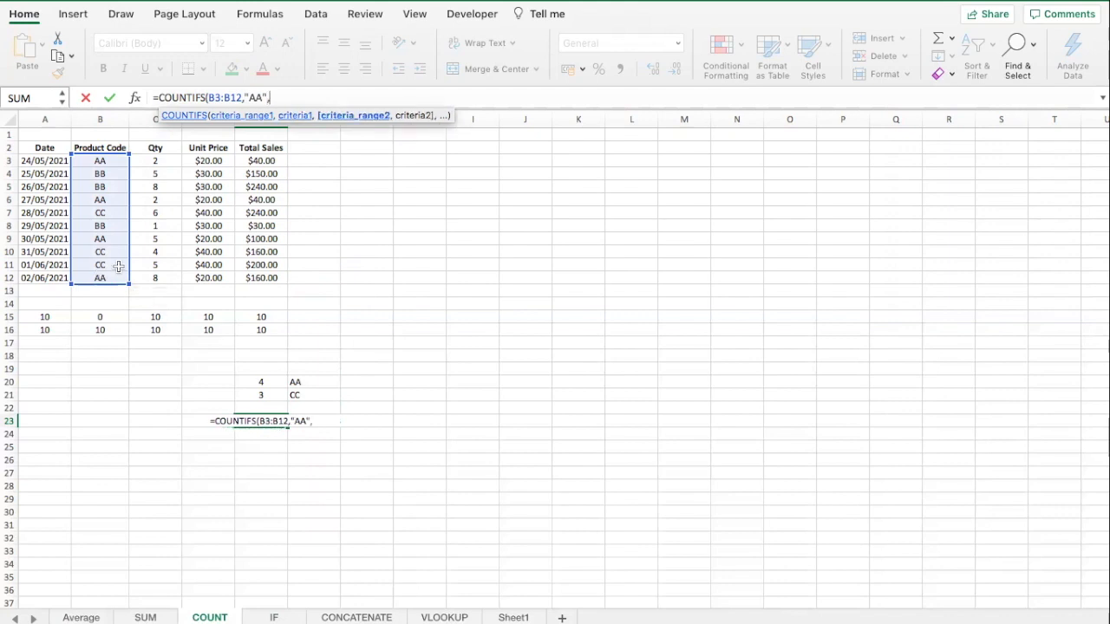
- Complete the COUNTIFS formula in E23 with the Qty range C3:C12 and the criterion "<3"
{"action": "left_click", "coordinate": [165, 161]}
{"action": "left_click_drag", "start_coordinate": [165, 161], "coordinate": [163, 276]}
{"action": "type", "text": ",\""}
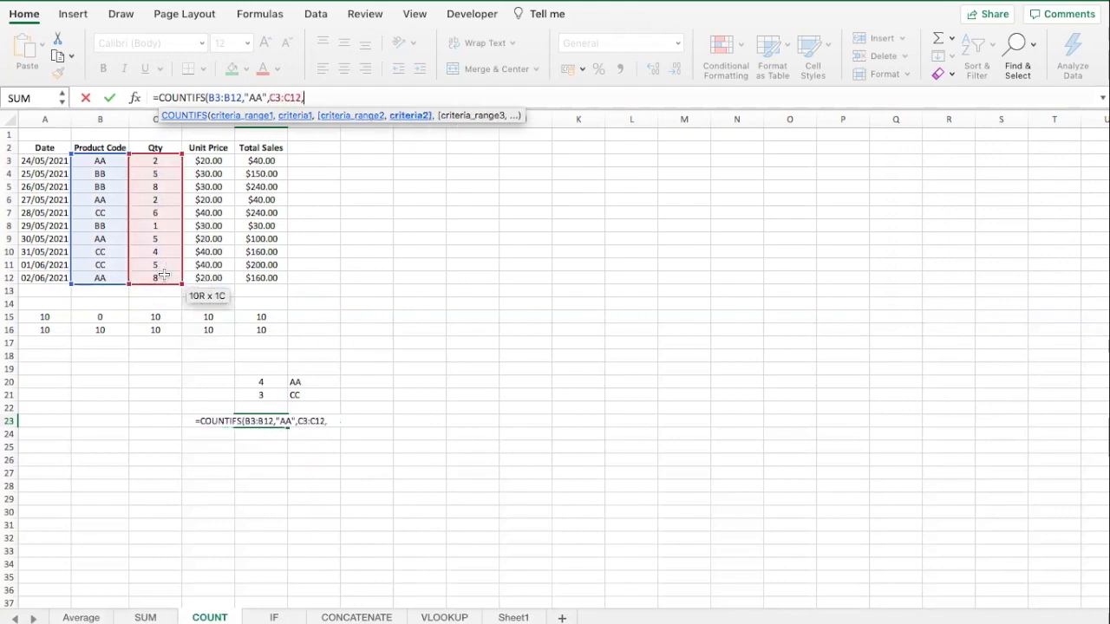
{"action": "type", "text": "<3\")"}
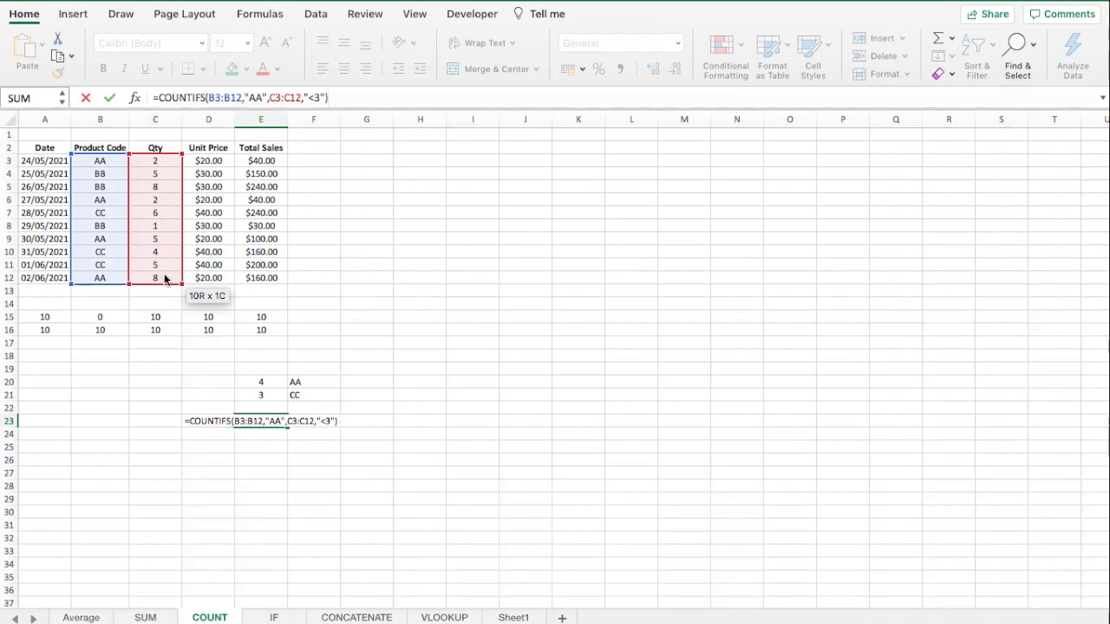
{"action": "key", "text": "Return"}
{"action": "key", "text": "Up"}
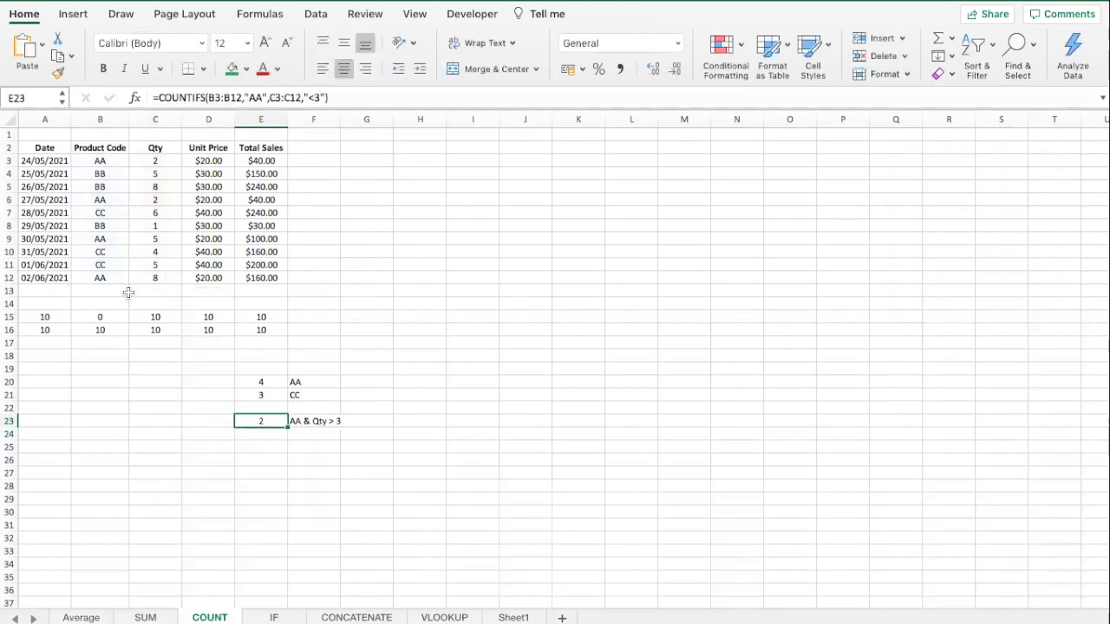
- Check the quantities of the AA rows in the sales table against the COUNTIFS condition and its label
{"action": "left_click", "coordinate": [149, 162]}
{"action": "left_click", "coordinate": [117, 155], "text": "shift"}
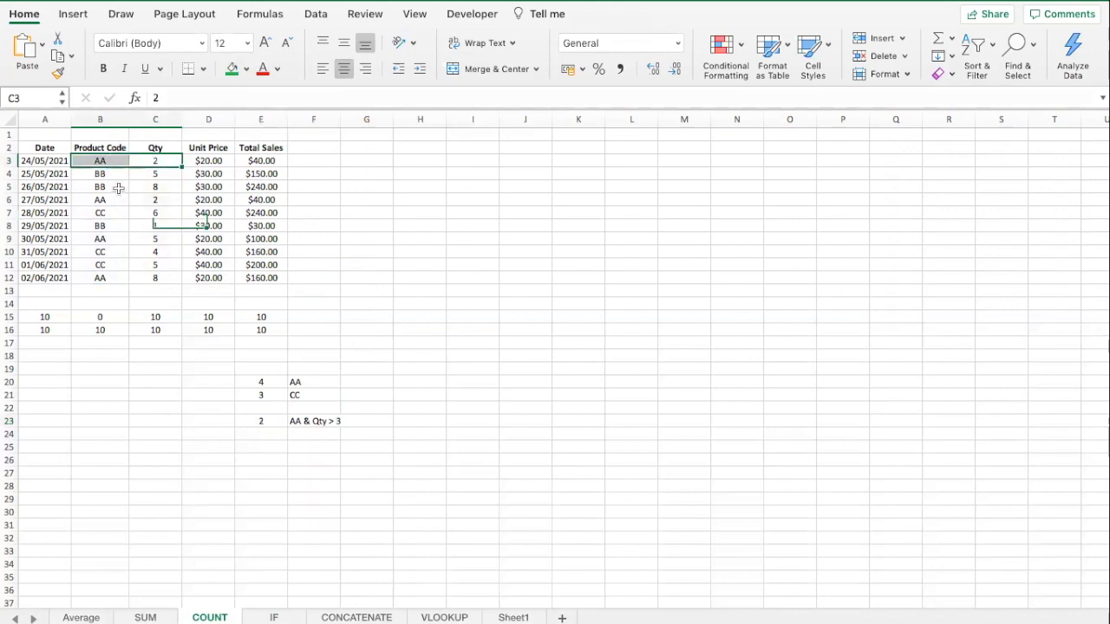
{"action": "left_click_drag", "start_coordinate": [108, 197], "coordinate": [142, 200]}
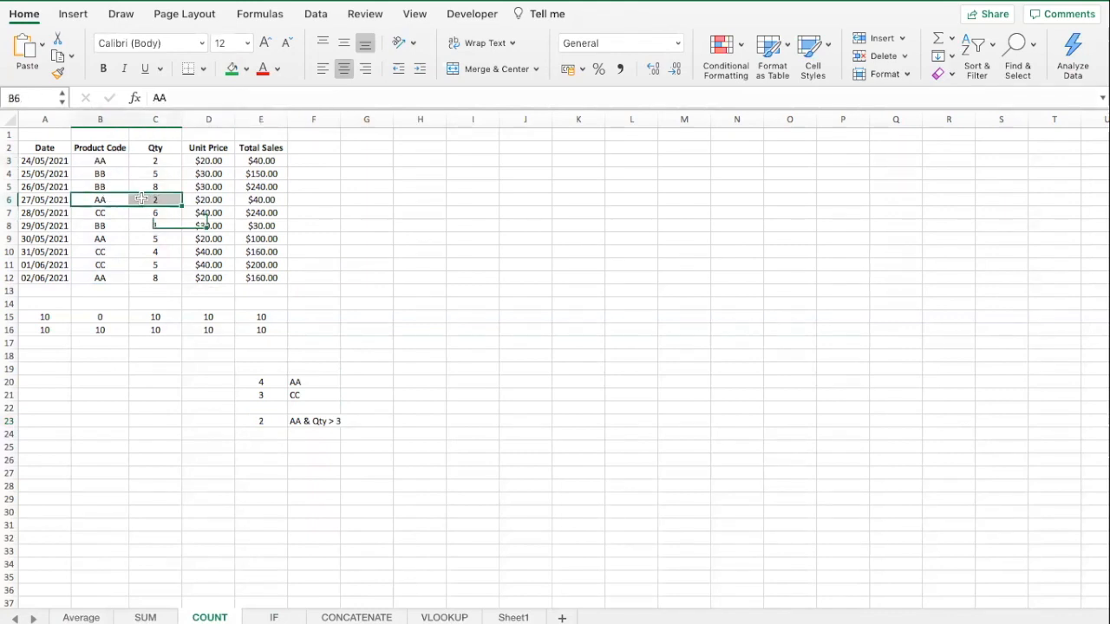
{"action": "left_click", "coordinate": [314, 423]}
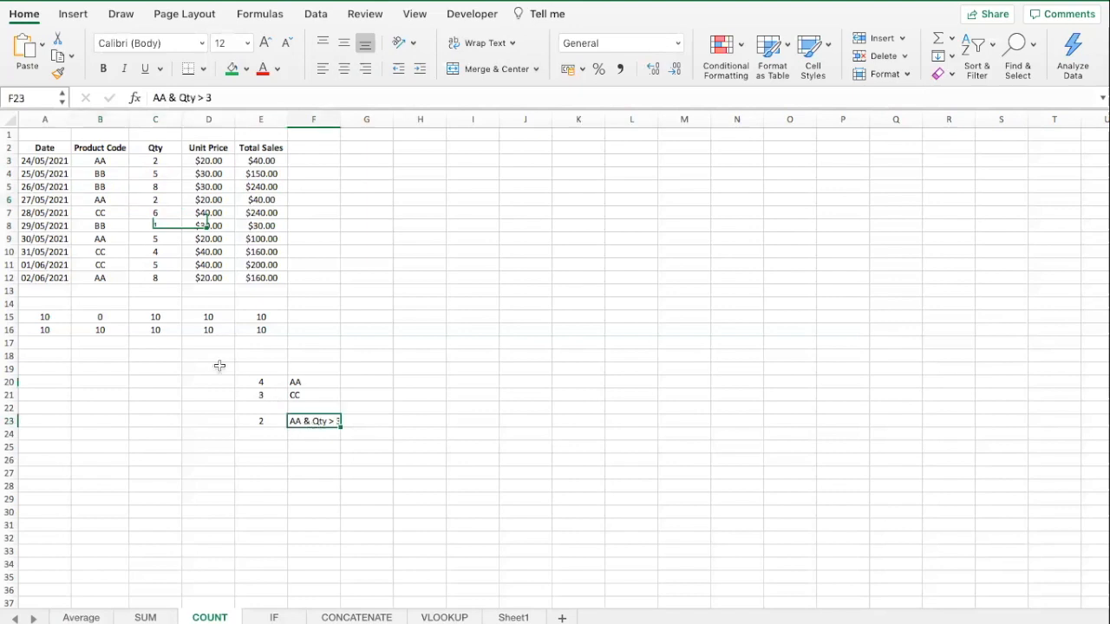
{"action": "left_click", "coordinate": [153, 238]}
{"action": "left_click_drag", "start_coordinate": [150, 275], "coordinate": [144, 241]}
{"action": "left_click", "coordinate": [111, 239]}
{"action": "left_click", "coordinate": [113, 277]}
{"action": "left_click", "coordinate": [158, 280]}
{"action": "left_click_drag", "start_coordinate": [101, 276], "coordinate": [155, 278]}
- Change the Qty criterion in E23 so the formula reads =COUNTIFS(B3:B12,"AA",C3:C12,">5")
{"action": "left_click", "coordinate": [273, 421]}
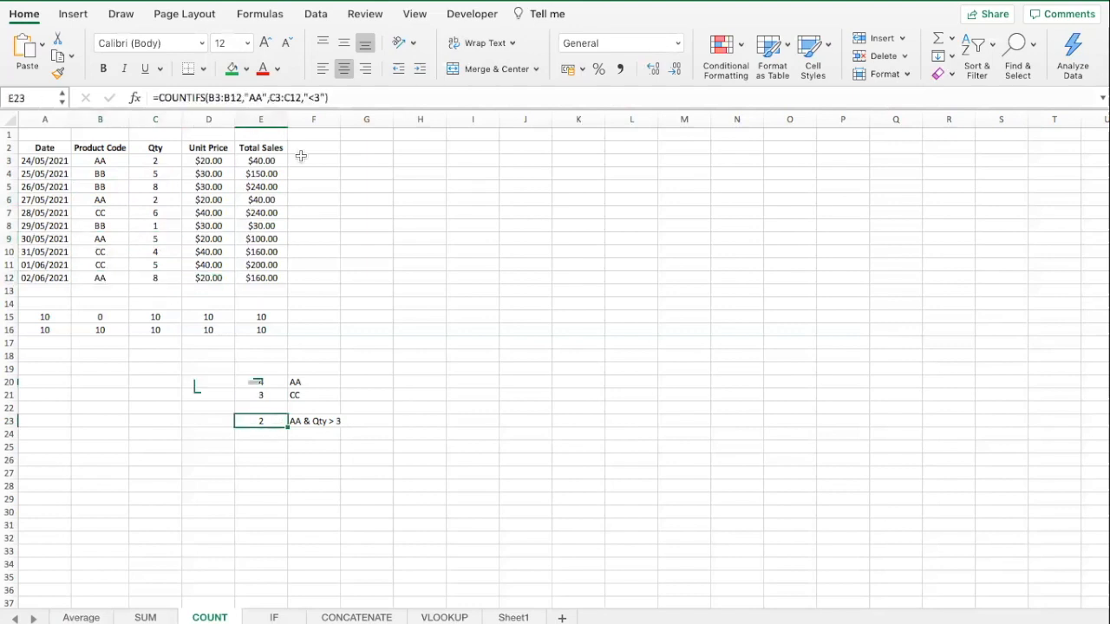
{"action": "left_click", "coordinate": [315, 97]}
{"action": "key", "text": "BackSpace"}
{"action": "type", "text": "<"}
{"action": "key", "text": "BackSpace"}
{"action": "key", "text": "Delete"}
{"action": "type", "text": ">5"}
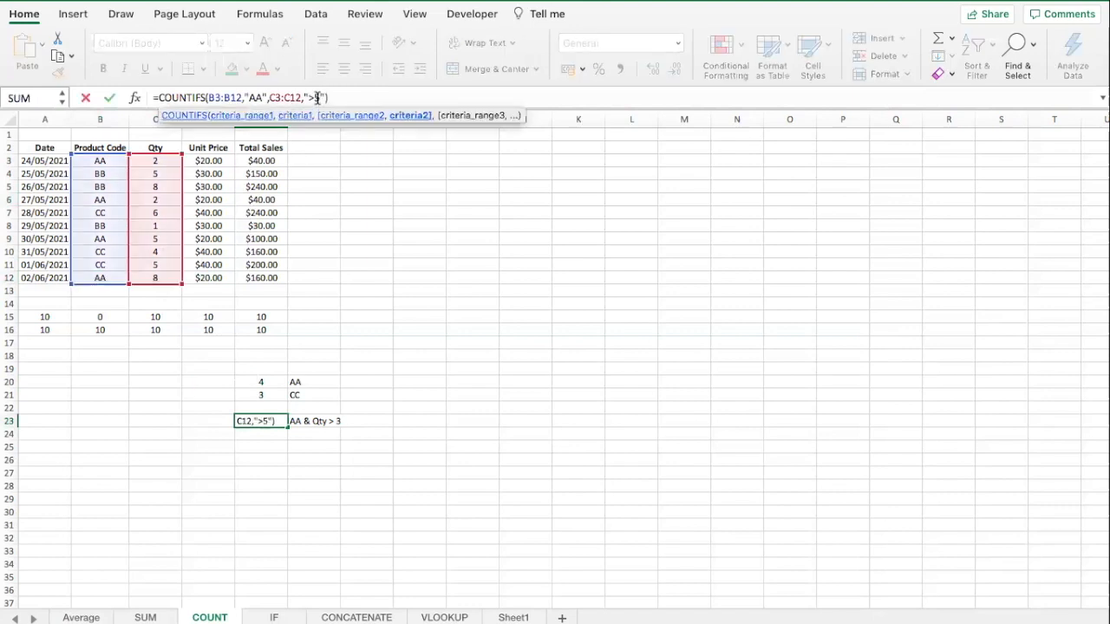
{"action": "key", "text": "Return"}
{"action": "key", "text": "Up"}
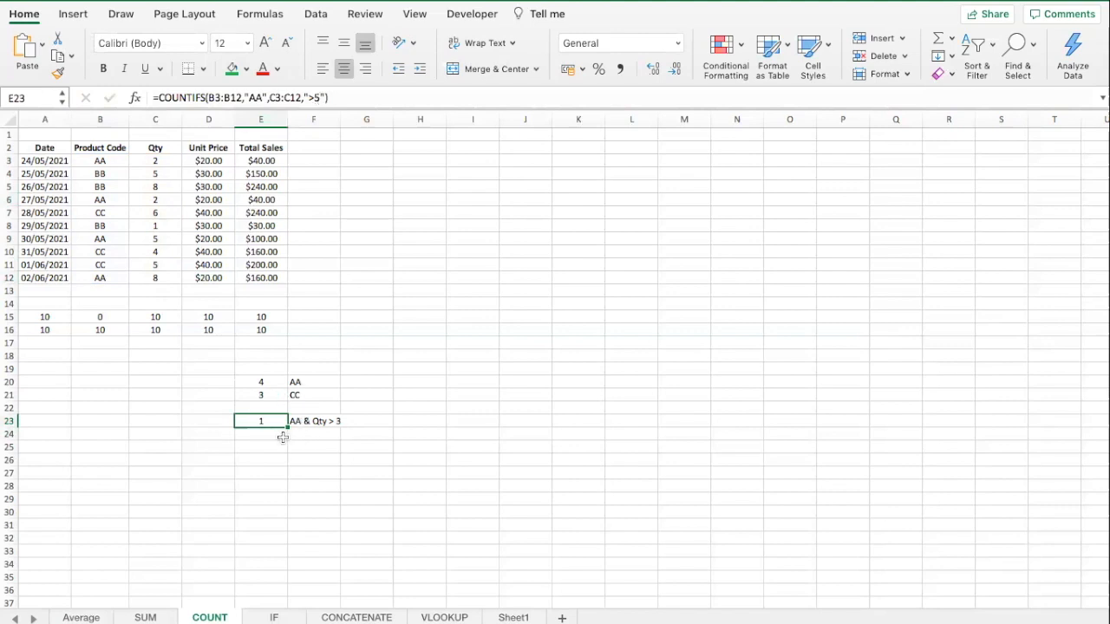
{"action": "key", "text": "Right"}
{"action": "key", "text": "Down"}
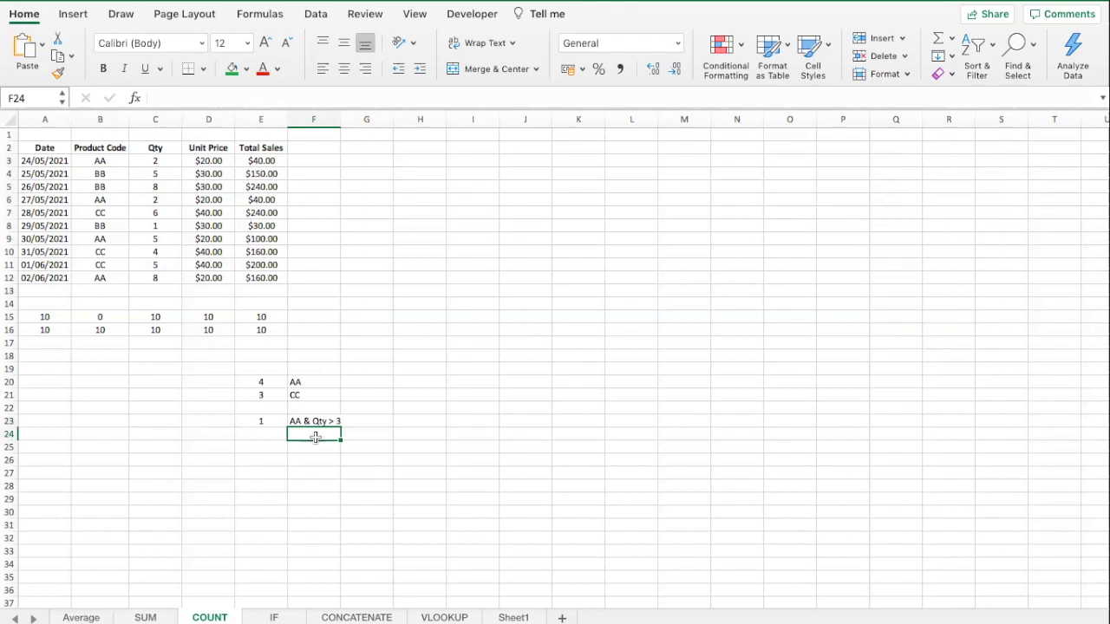
{"action": "left_click", "coordinate": [291, 474]}
{"action": "left_click", "coordinate": [255, 460]}
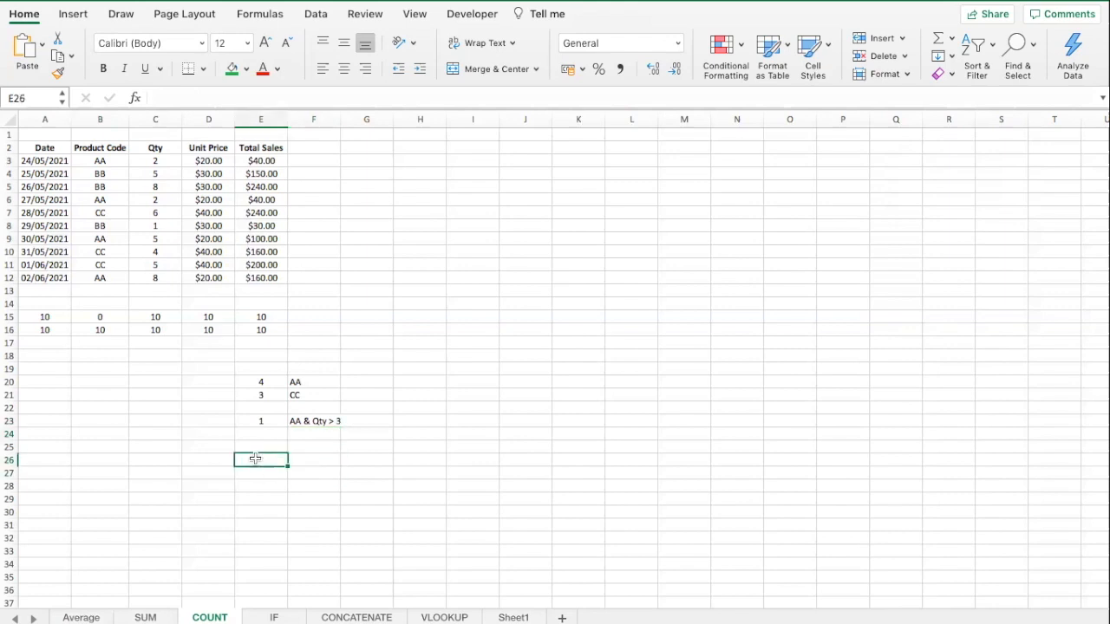
- Switch to the IF worksheet
{"action": "left_click", "coordinate": [274, 618]}
{"action": "left_click", "coordinate": [255, 447]}
{"action": "left_click", "coordinate": [250, 389]}
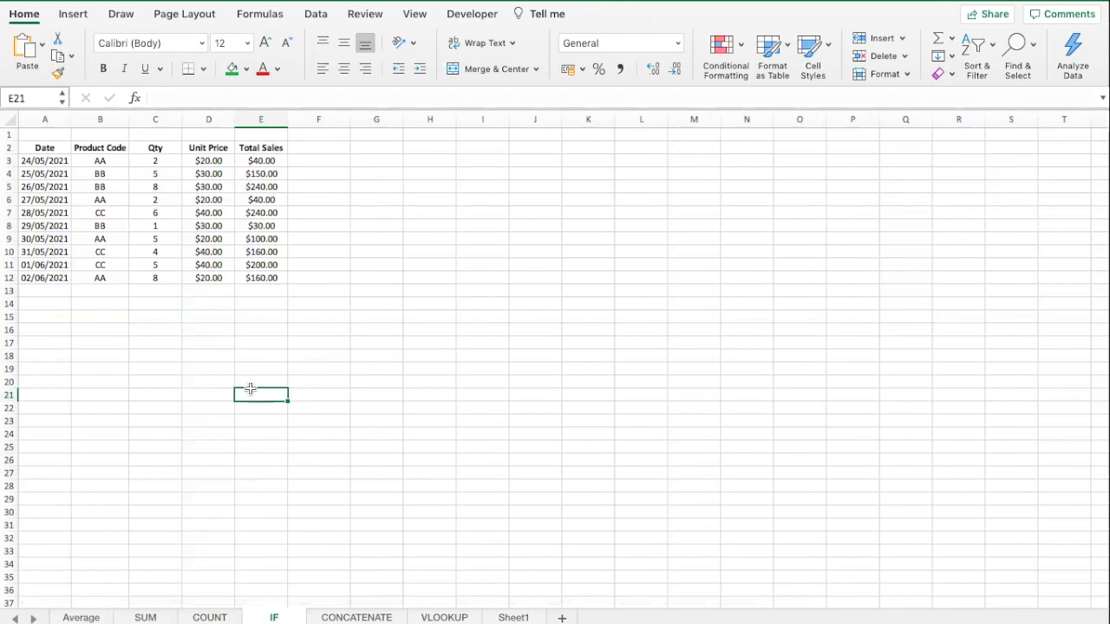
{"action": "left_click", "coordinate": [342, 165]}
{"action": "left_click", "coordinate": [383, 163]}
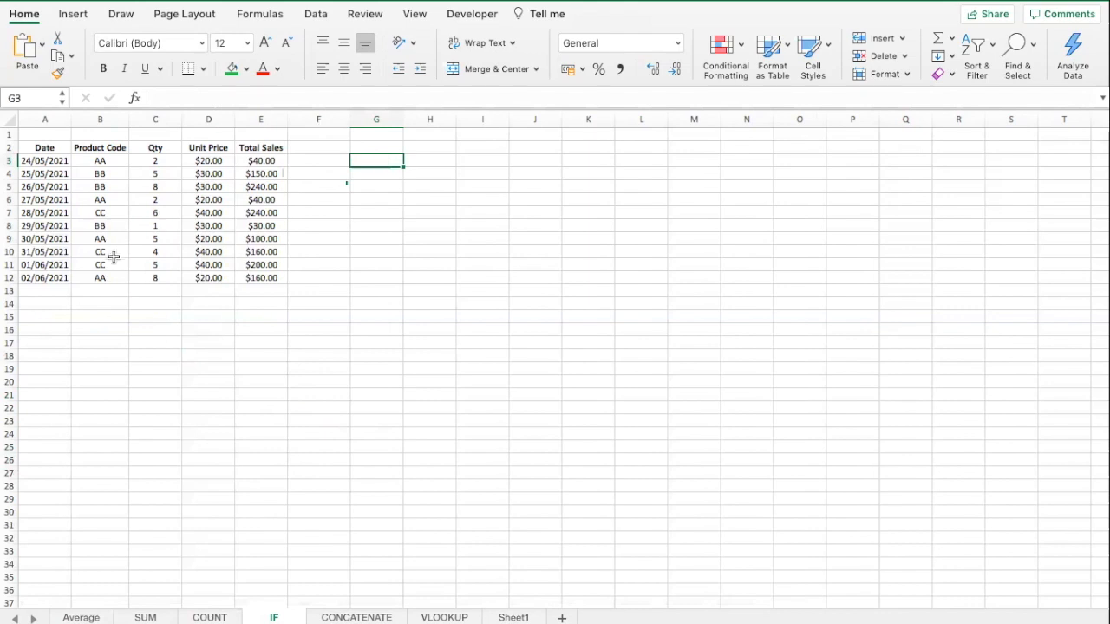
{"action": "left_click", "coordinate": [95, 314]}
- Add a bold Product Name header in cell F2, beside Total Sales
{"action": "left_click", "coordinate": [358, 145]}
{"action": "left_click", "coordinate": [328, 145]}
{"action": "type", "text": "Product Name"}
{"action": "key", "text": "Return"}
{"action": "left_click", "coordinate": [325, 144]}
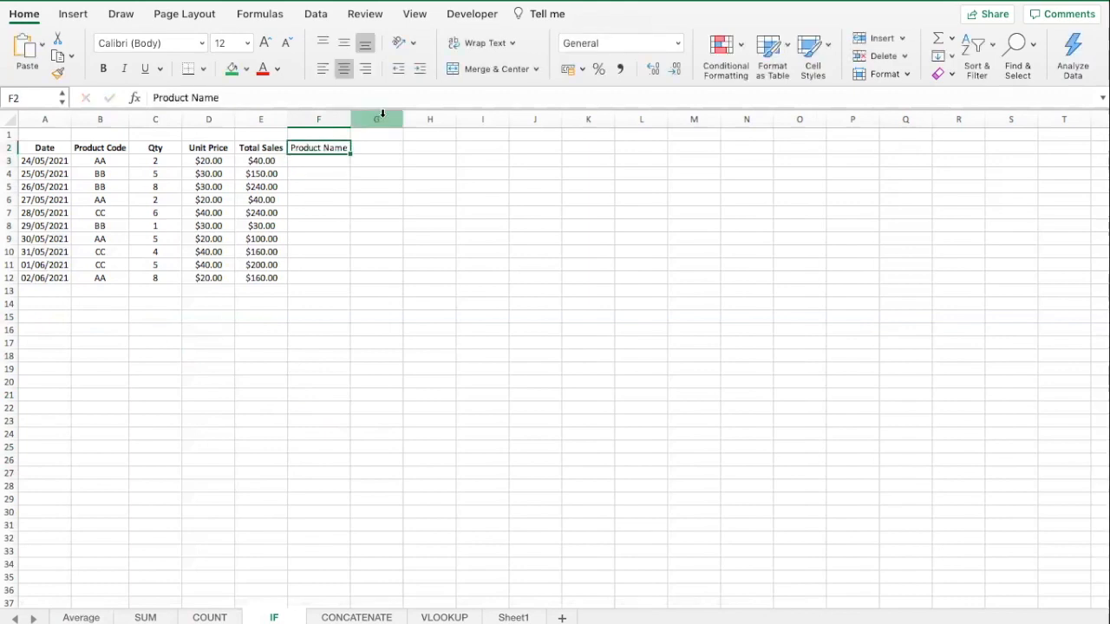
{"action": "key", "text": "super+b"}
{"action": "left_click", "coordinate": [328, 172]}
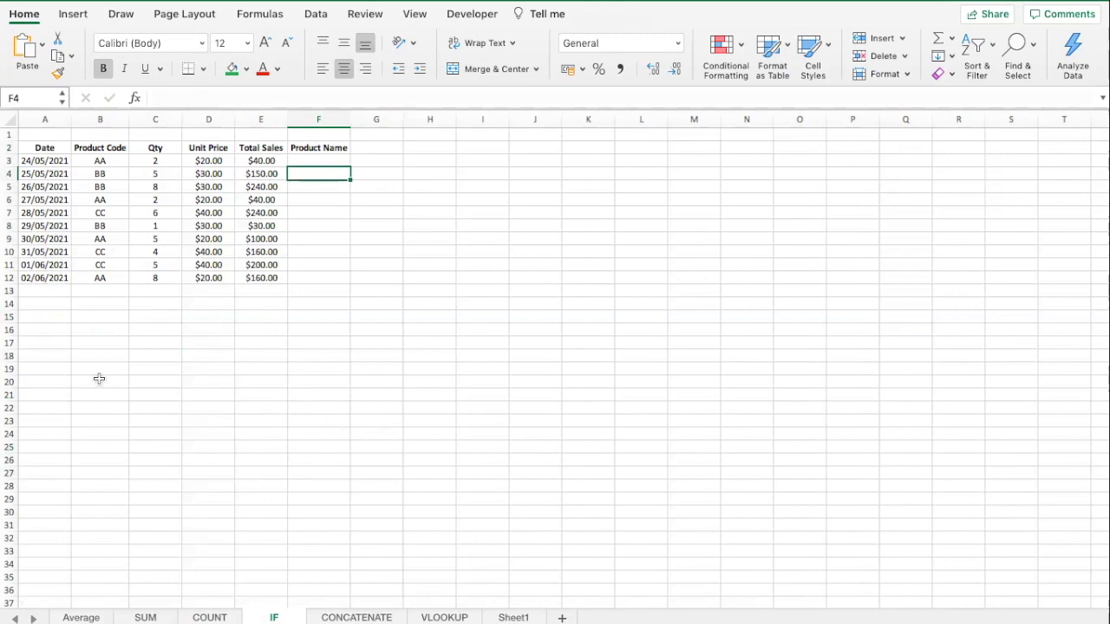
- List the product codes AA, BB and CC in cells B16 to B18 below the sales table
{"action": "left_click", "coordinate": [116, 333]}
{"action": "type", "text": "AA"}
{"action": "key", "text": "Return"}
{"action": "type", "text": "BB"}
{"action": "key", "text": "Return"}
{"action": "type", "text": "V"}
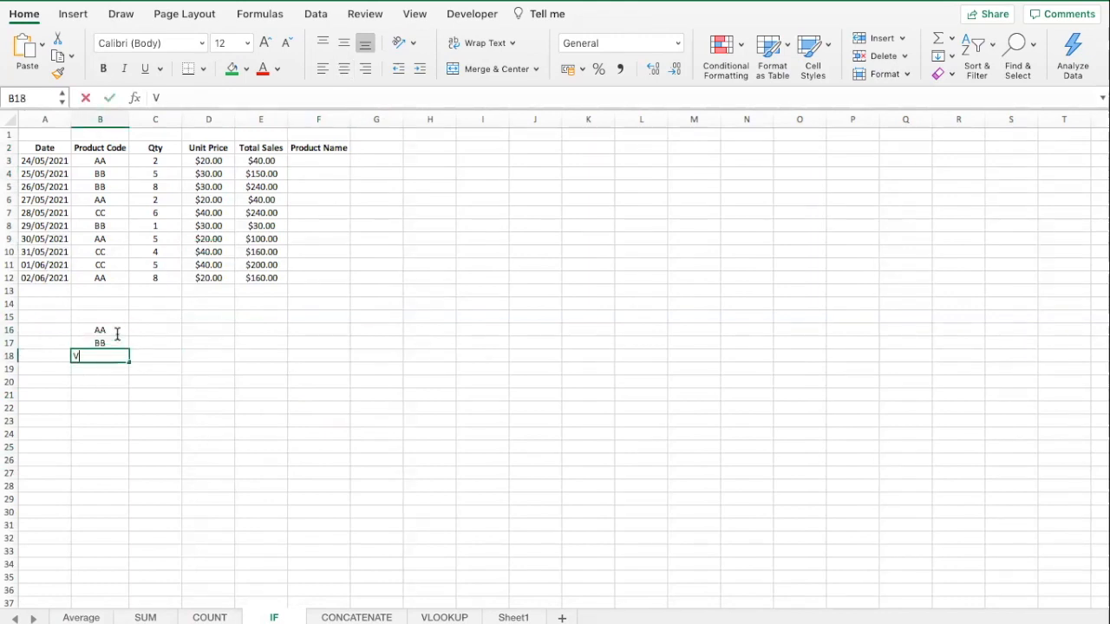
{"action": "key", "text": "BackSpace"}
{"action": "type", "text": "CC"}
{"action": "key", "text": "ctrl+Return"}
- Enter the product names Apples, Bananas and Oranges in cells C16 to C18, beside their codes
{"action": "left_click", "coordinate": [167, 328]}
{"action": "type", "text": "Apples"}
{"action": "key", "text": "Return"}
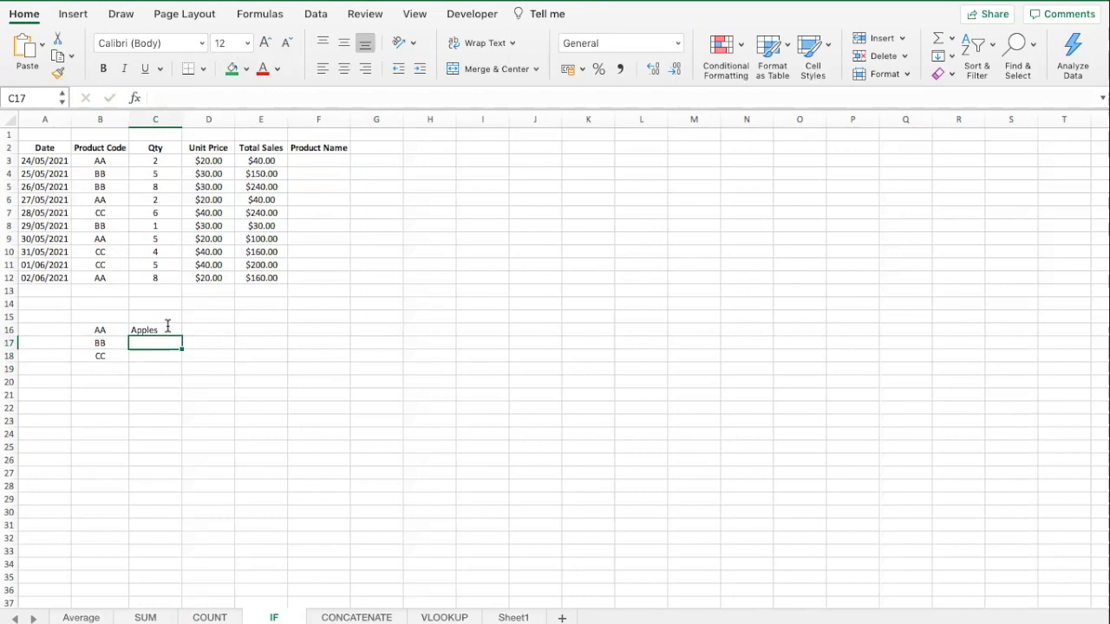
{"action": "type", "text": "Bananas"}
{"action": "key", "text": "Return"}
{"action": "type", "text": "Oranges"}
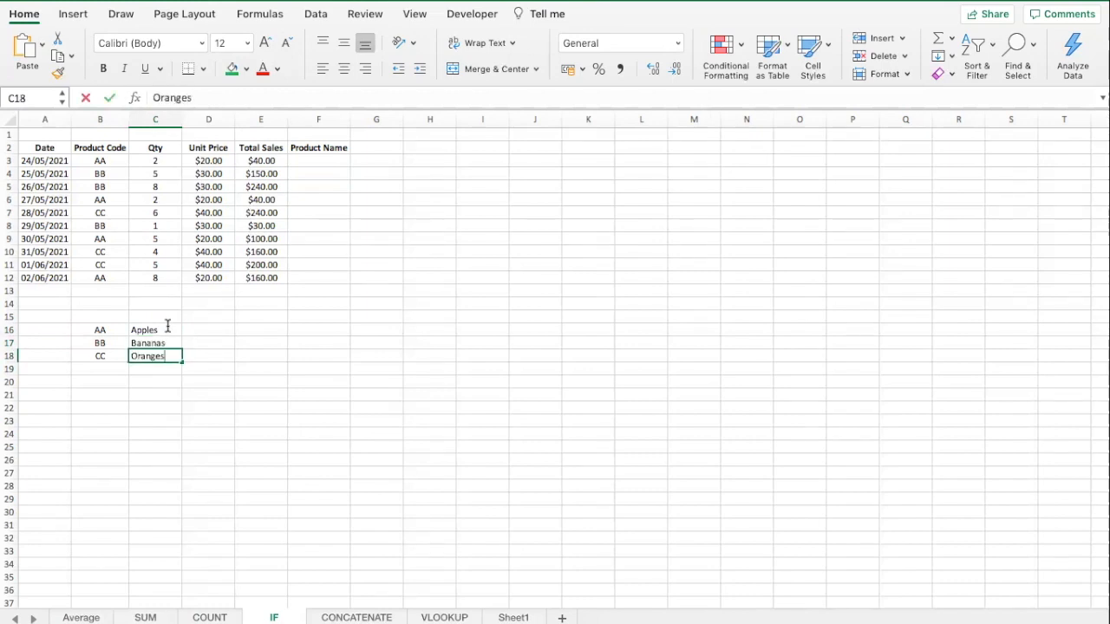
{"action": "key", "text": "Return"}
- Enter the formula =IF(B3,"Apples",FALSE) in cell F3 under Product Name
{"action": "left_click", "coordinate": [319, 161]}
{"action": "left_click", "coordinate": [101, 161]}
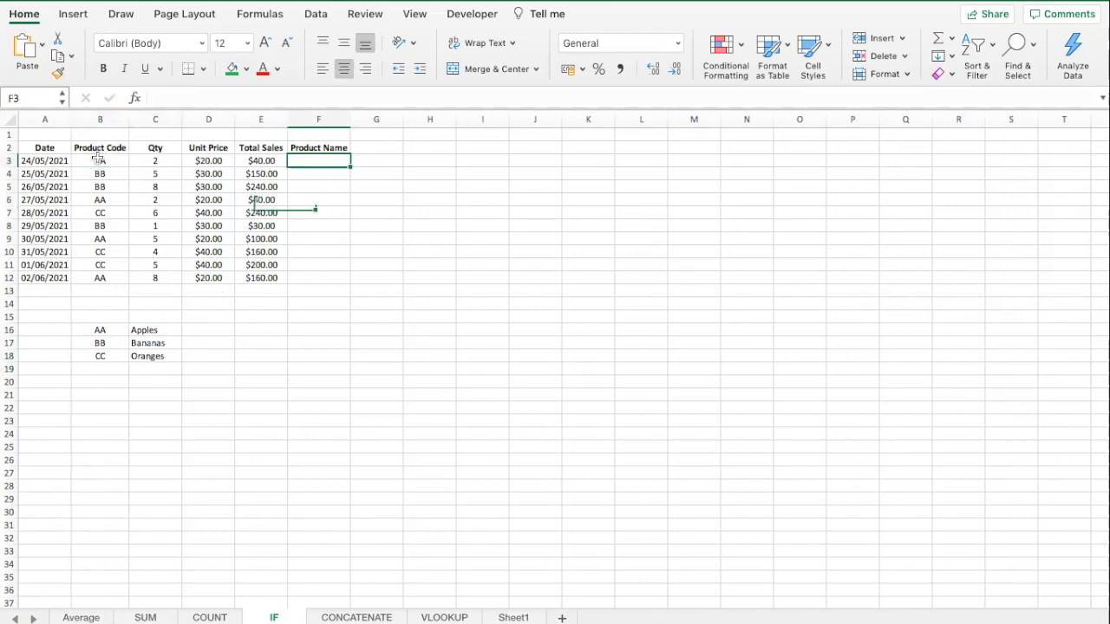
{"action": "left_click", "coordinate": [98, 160]}
{"action": "left_click", "coordinate": [335, 164]}
{"action": "left_click", "coordinate": [270, 99]}
{"action": "type", "text": "="}
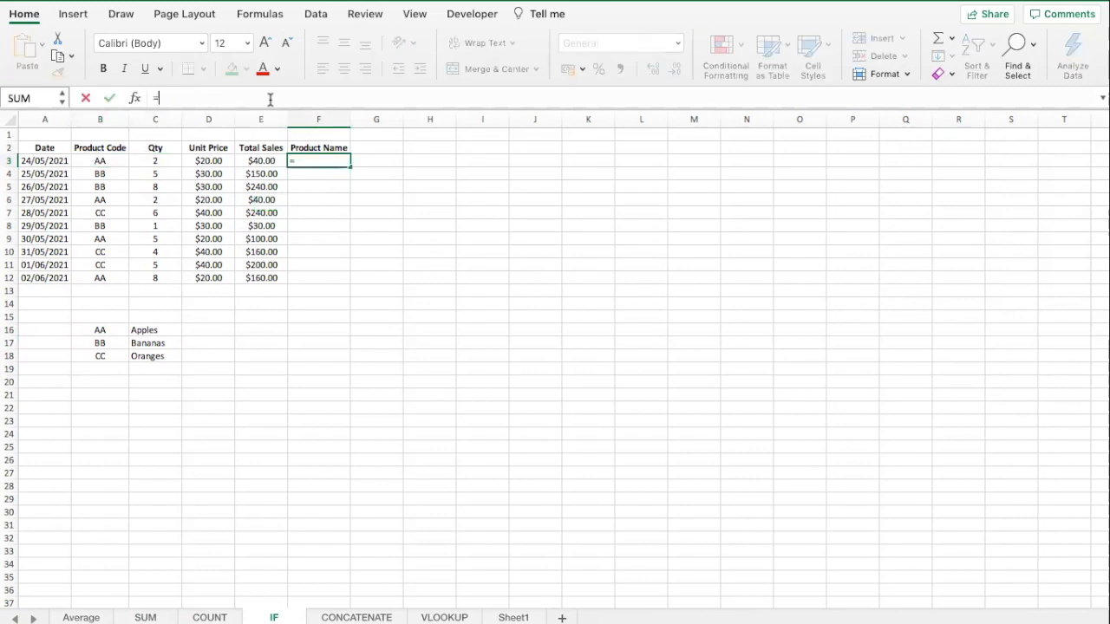
{"action": "type", "text": "IF("}
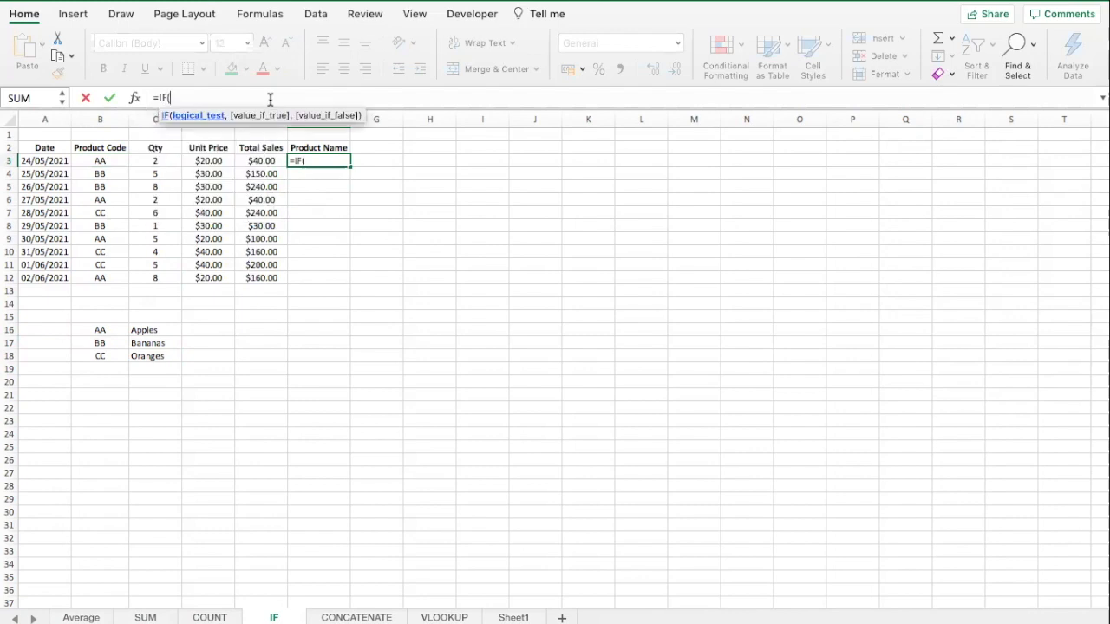
{"action": "left_click", "coordinate": [106, 163]}
{"action": "type", "text": ","}
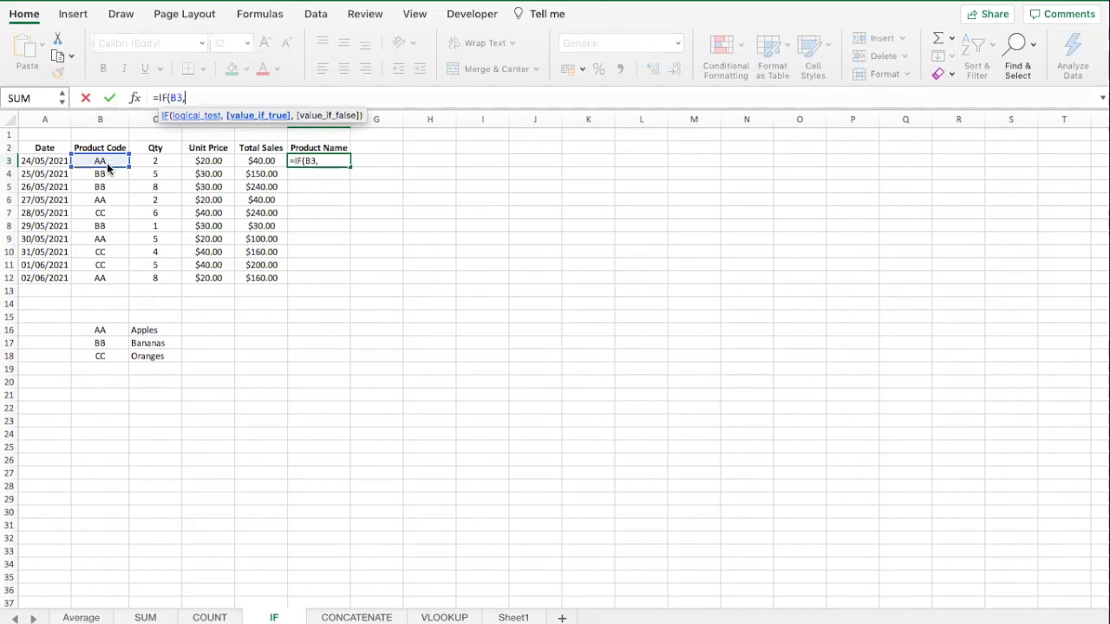
{"action": "type", "text": "\"Apples\","}
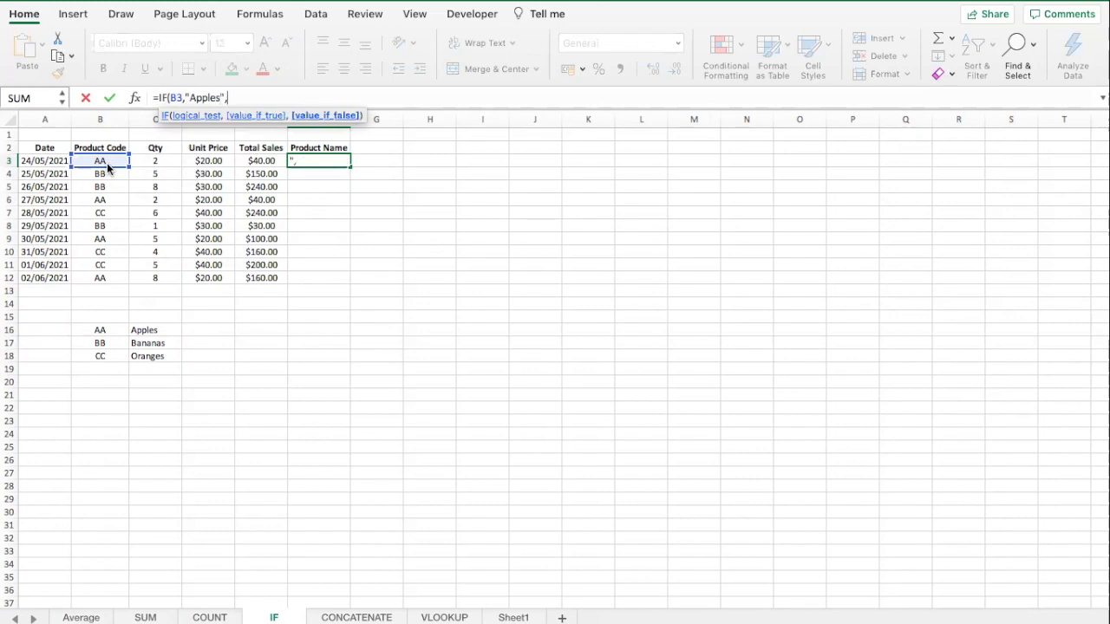
{"action": "type", "text": "FALSE"}
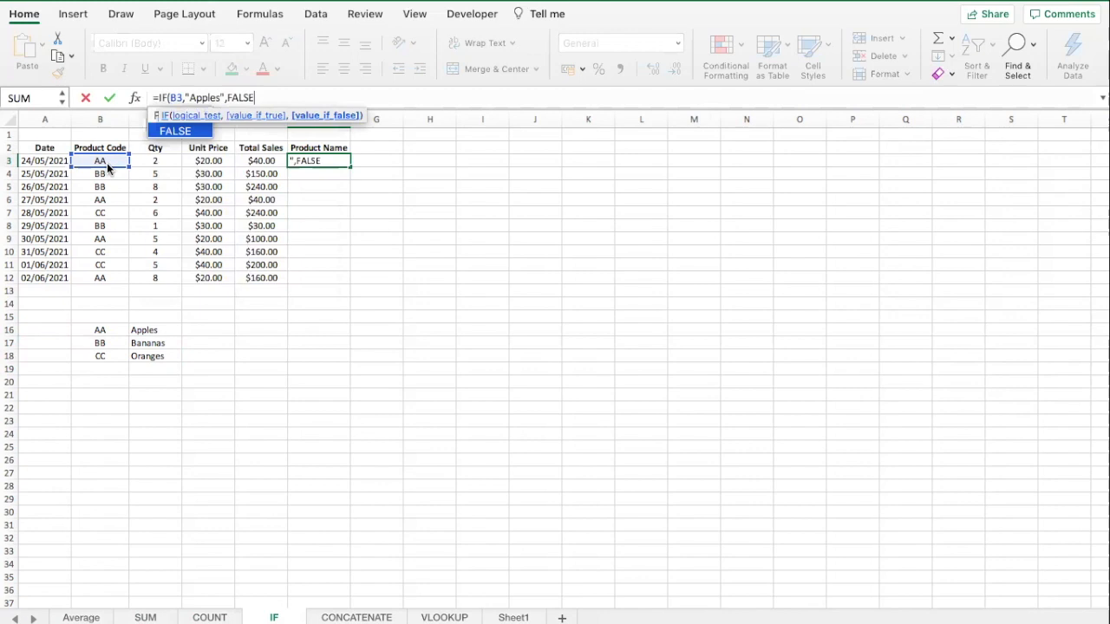
{"action": "type", "text": ")"}
{"action": "key", "text": "Return"}
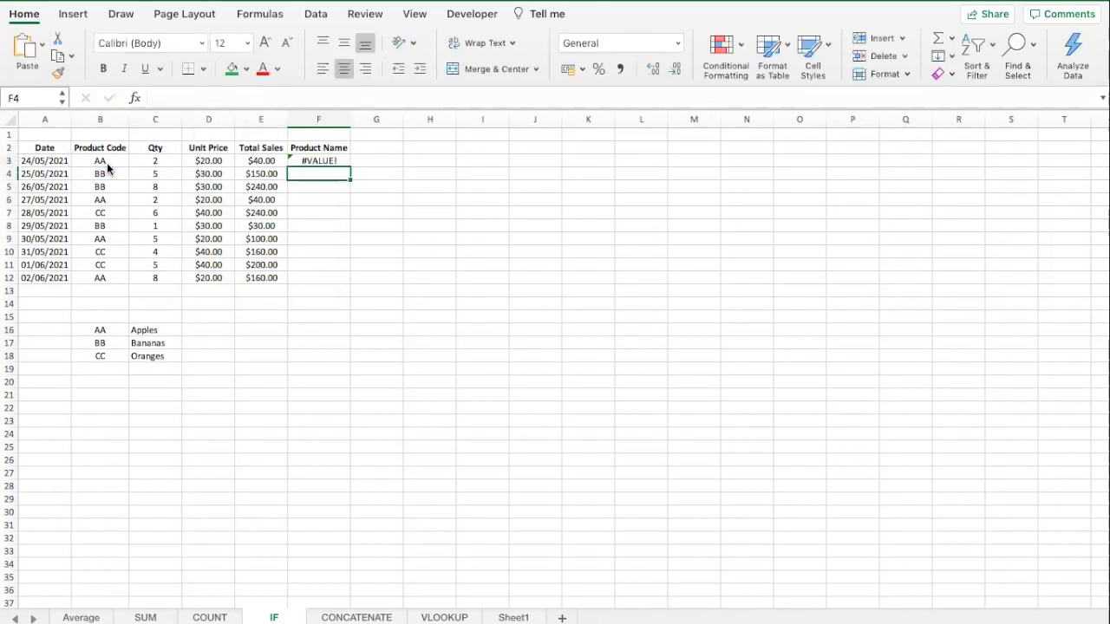
- Correct the logical test of the IF formula in F3 to B3="AA"
{"action": "key", "text": "Up"}
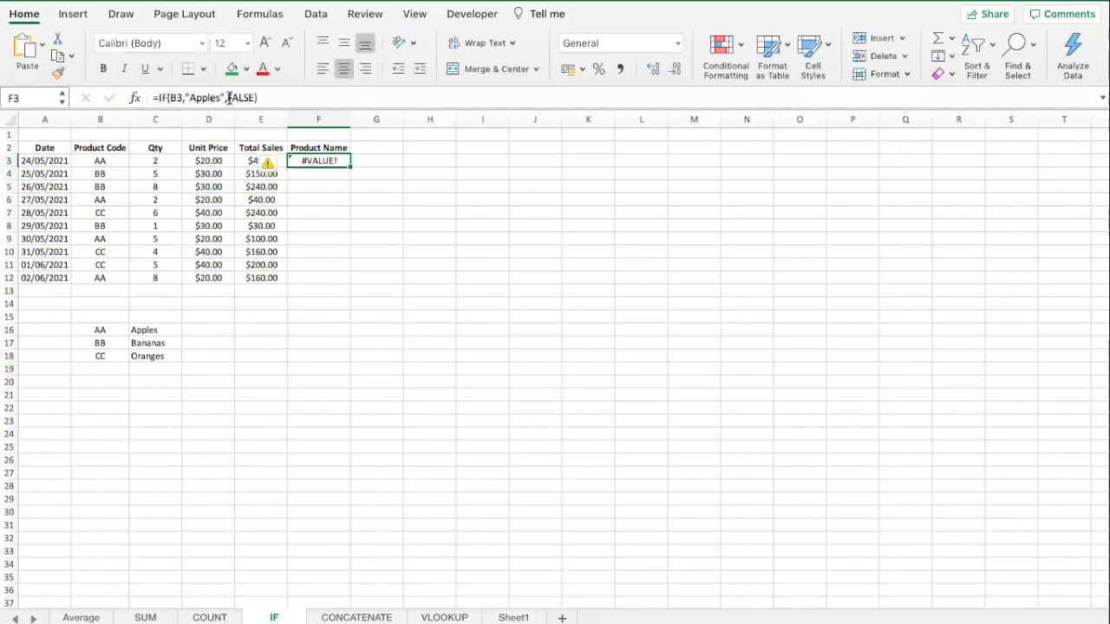
{"action": "left_click", "coordinate": [178, 97]}
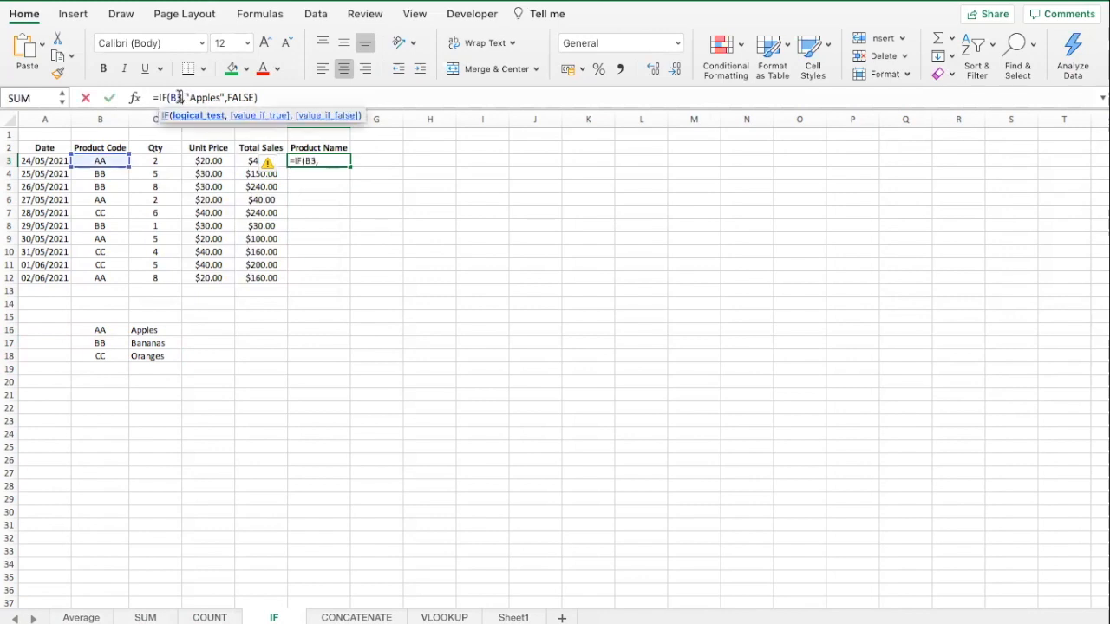
{"action": "type", "text": "=\"AA\""}
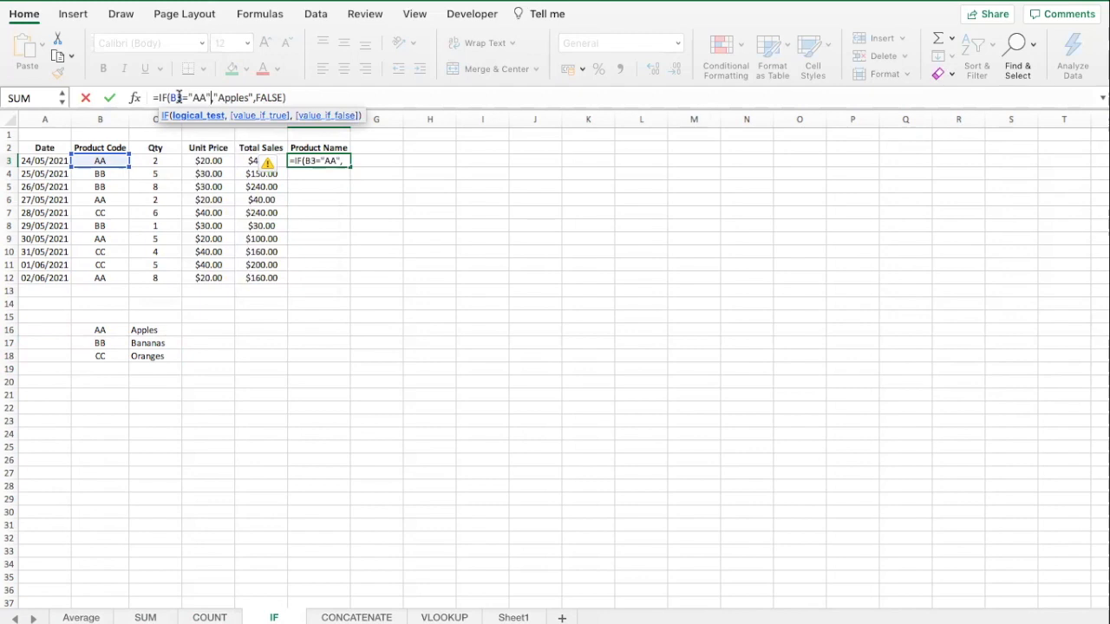
{"action": "key", "text": "Return"}
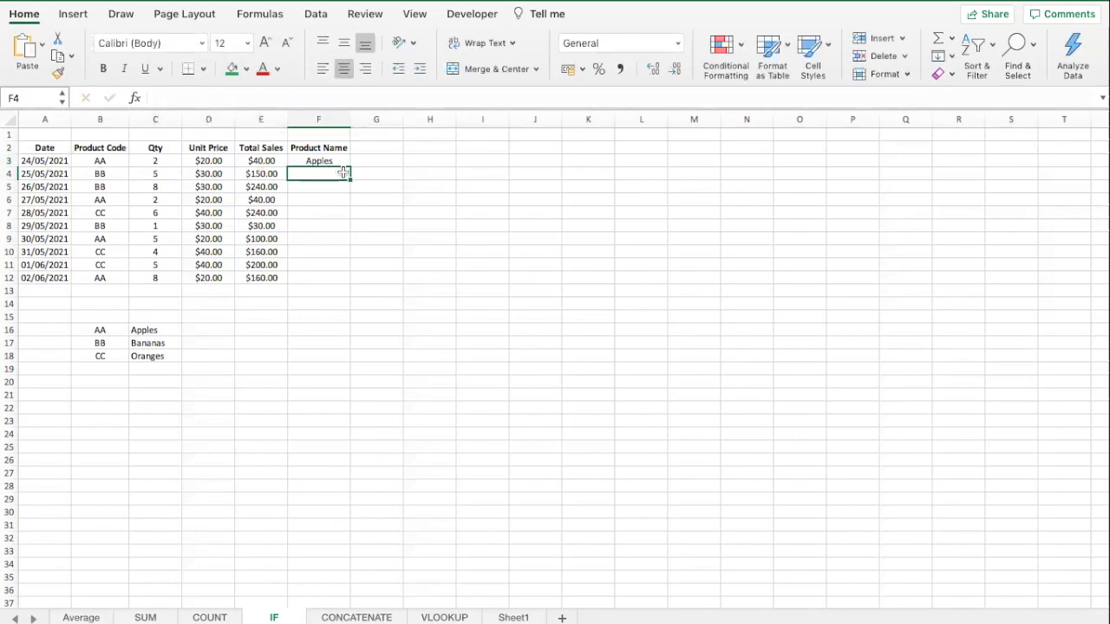
- Fill the IF formula from F3 down the Product Name column to F12
{"action": "left_click", "coordinate": [331, 161]}
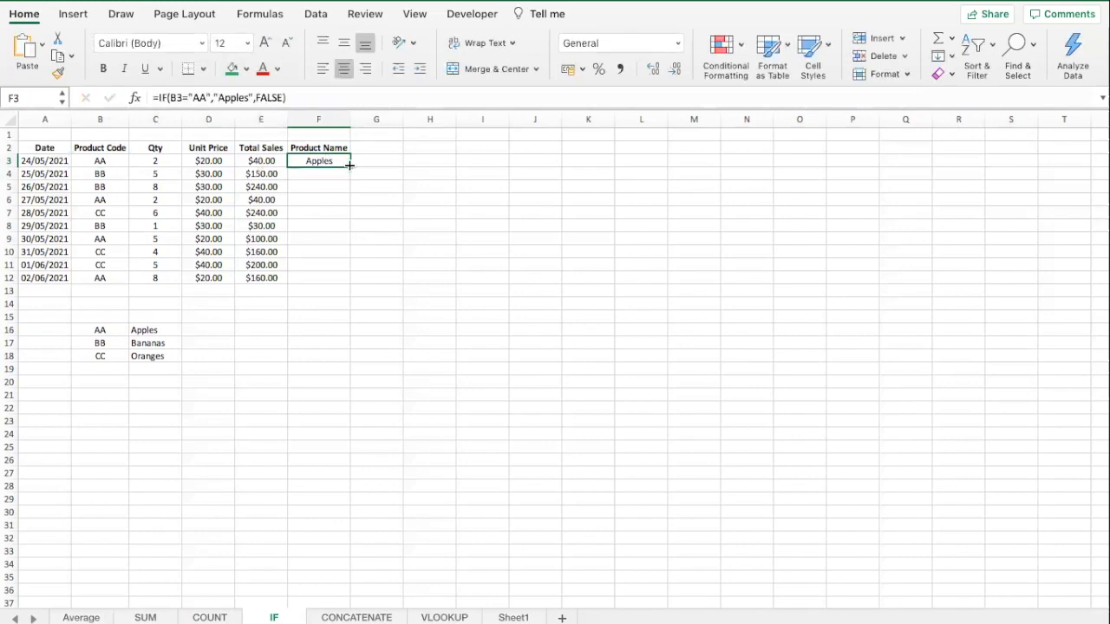
{"action": "double_click", "coordinate": [350, 165]}
{"action": "left_click", "coordinate": [364, 176]}
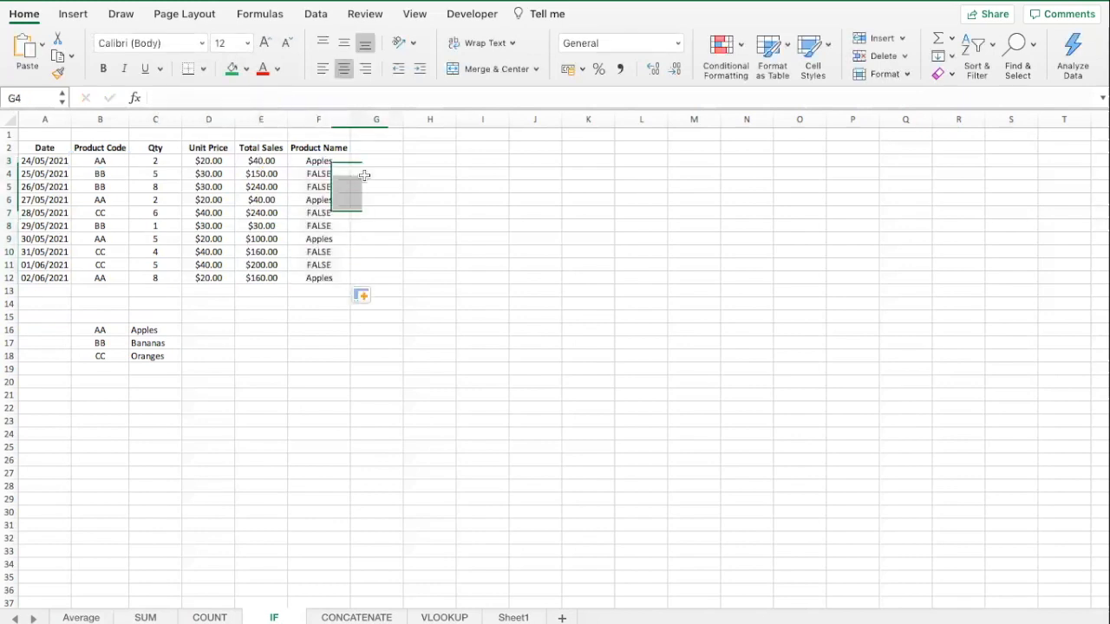
- Compare the Product Name results in column F with the product codes in column B for rows 3 to 8
{"action": "left_click", "coordinate": [319, 171]}
{"action": "key", "text": "Down"}
{"action": "key", "text": "Up"}
{"action": "key", "text": "Down"}
{"action": "key", "text": "Up"}
{"action": "key", "text": "Down"}
{"action": "key", "text": "Up"}
{"action": "key", "text": "Left"}
{"action": "key", "text": "Left"}
{"action": "key", "text": "Left"}
{"action": "key", "text": "Left"}
{"action": "key", "text": "Down"}
{"action": "key", "text": "Up"}
{"action": "key", "text": "Right"}
{"action": "key", "text": "Right"}
{"action": "key", "text": "Right"}
{"action": "key", "text": "Right"}
{"action": "key", "text": "Right"}
{"action": "key", "text": "Left"}
{"action": "key", "text": "Left"}
{"action": "key", "text": "Left"}
{"action": "key", "text": "Left"}
{"action": "key", "text": "Left"}
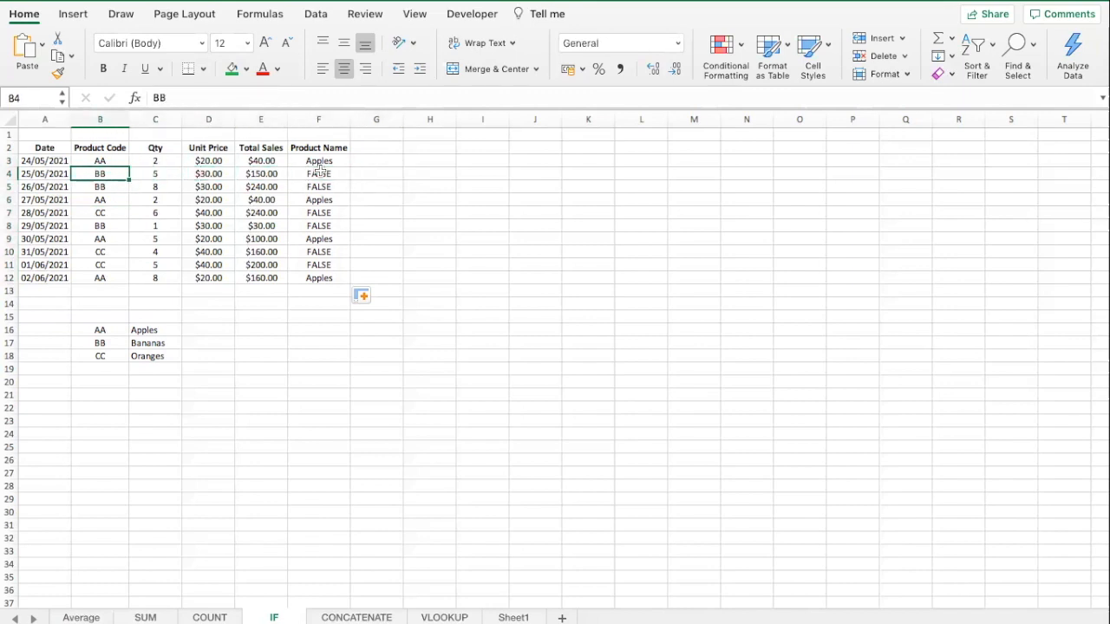
{"action": "key", "text": "Up"}
{"action": "key", "text": "Right"}
{"action": "key", "text": "Left"}
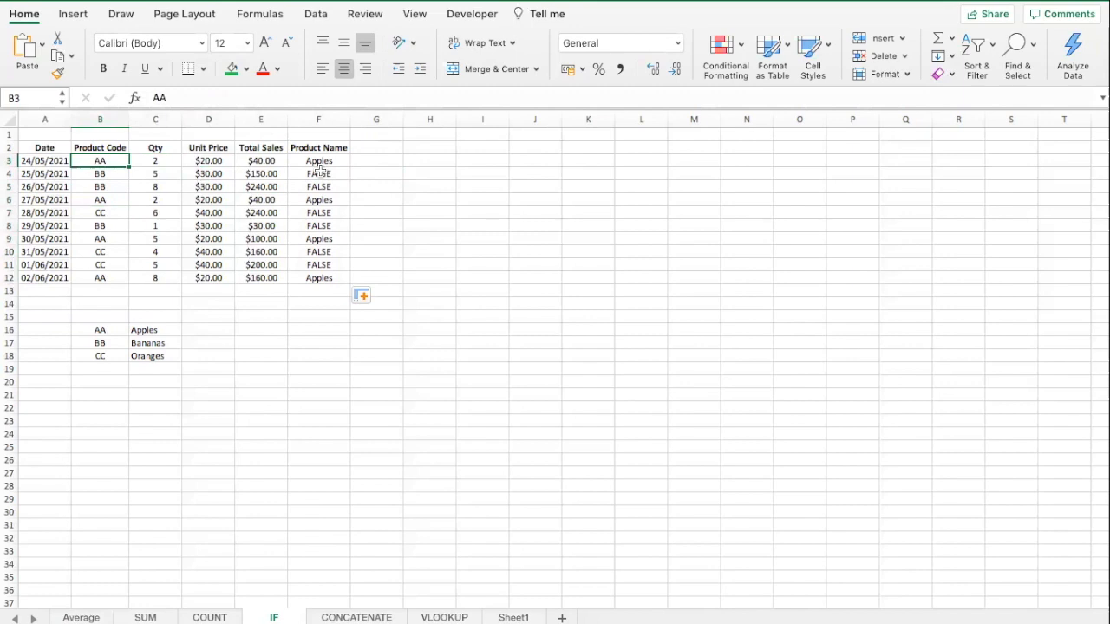
{"action": "key", "text": "Down"}
{"action": "key", "text": "Down"}
{"action": "key", "text": "Down"}
{"action": "key", "text": "Down"}
{"action": "key", "text": "Down"}
{"action": "key", "text": "Up"}
{"action": "key", "text": "Right"}
{"action": "key", "text": "Right"}
{"action": "key", "text": "Right"}
{"action": "key", "text": "Right"}
{"action": "key", "text": "Right"}
{"action": "key", "text": "Left"}
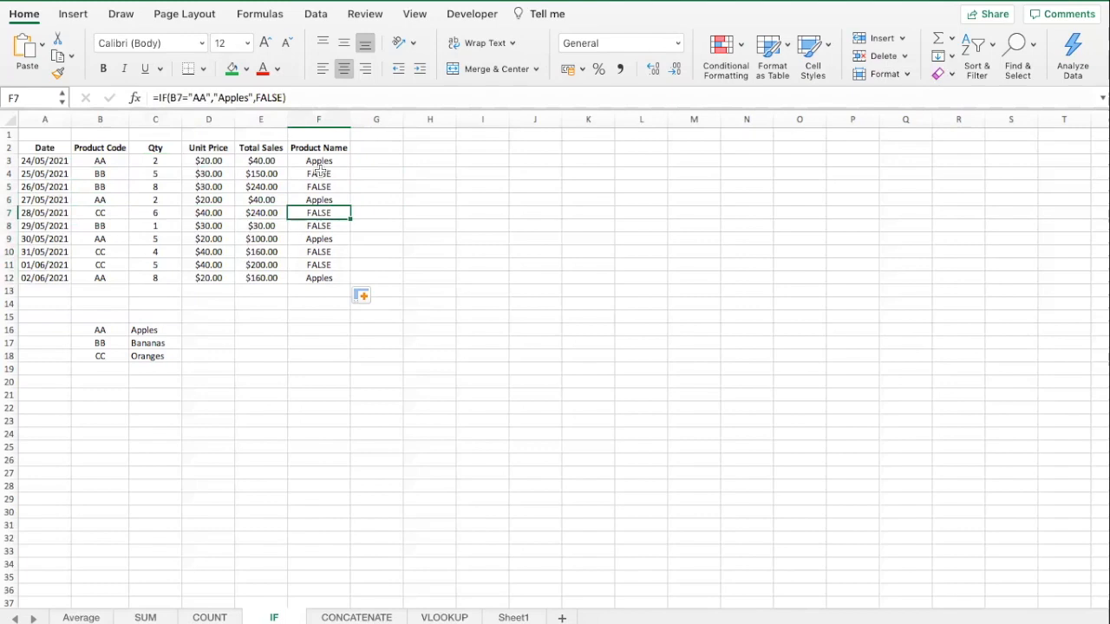
{"action": "left_click", "coordinate": [294, 98]}
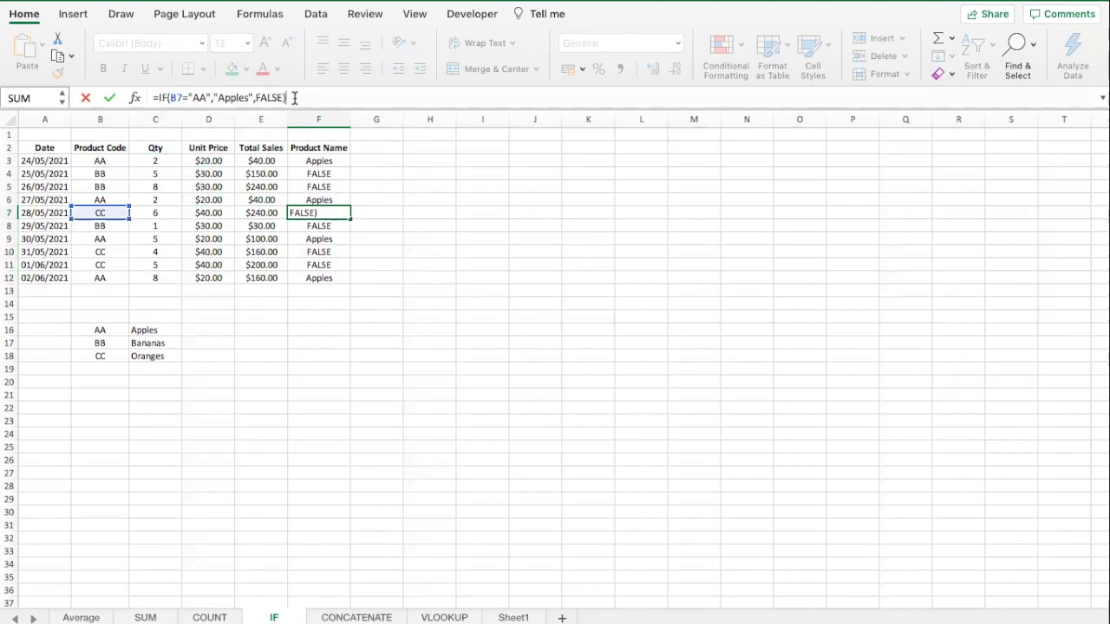
{"action": "left_click_drag", "start_coordinate": [294, 98], "coordinate": [166, 92]}
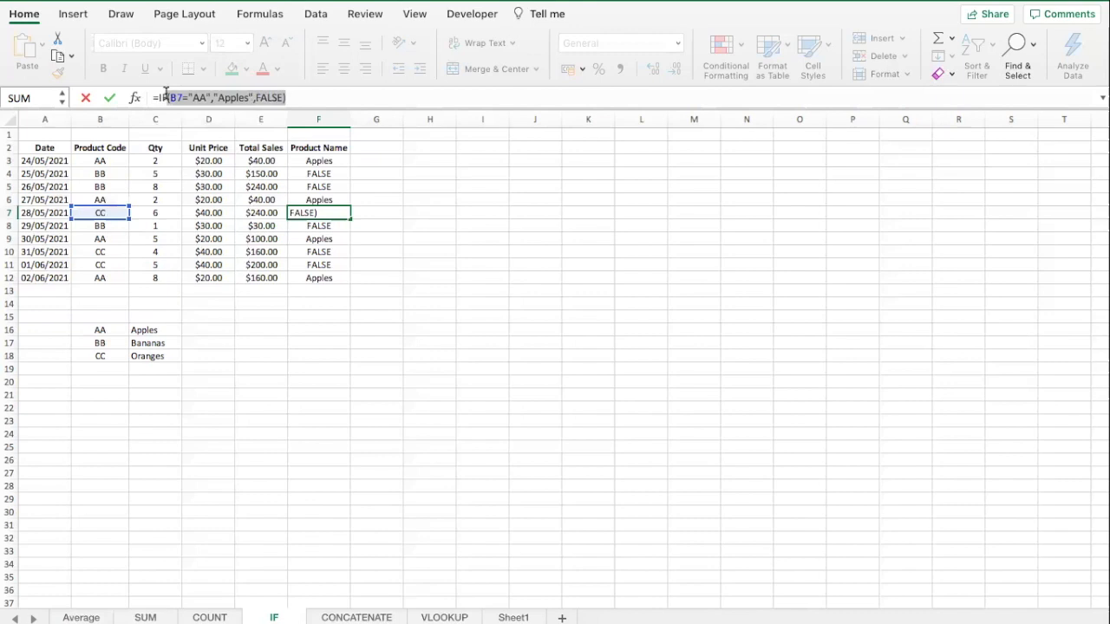
{"action": "key", "text": "BackSpace"}
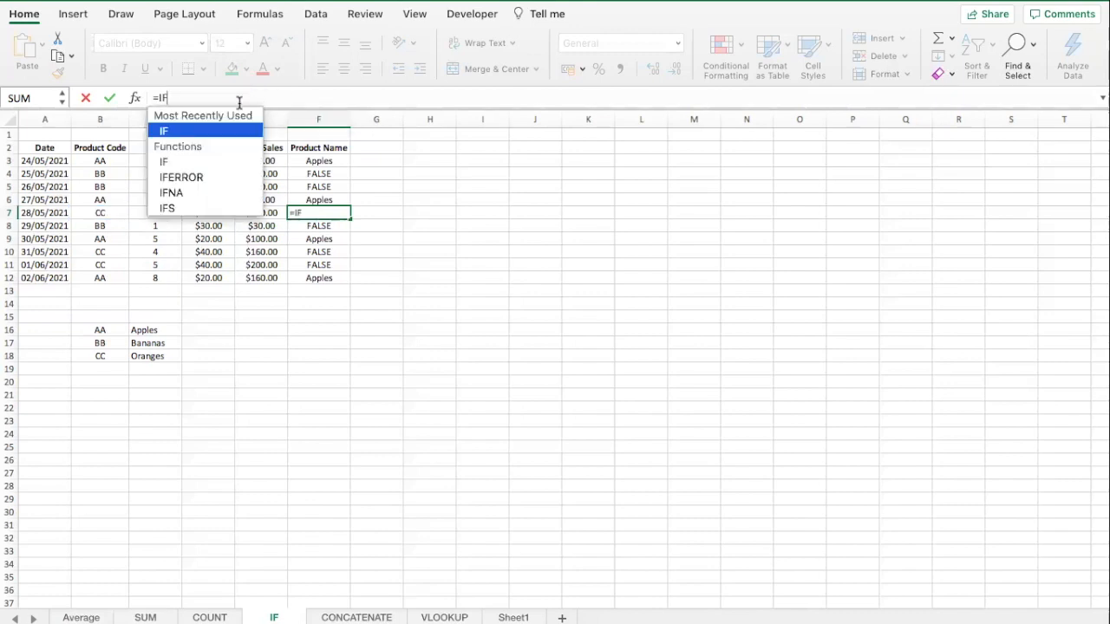
{"action": "type", "text": "S"}
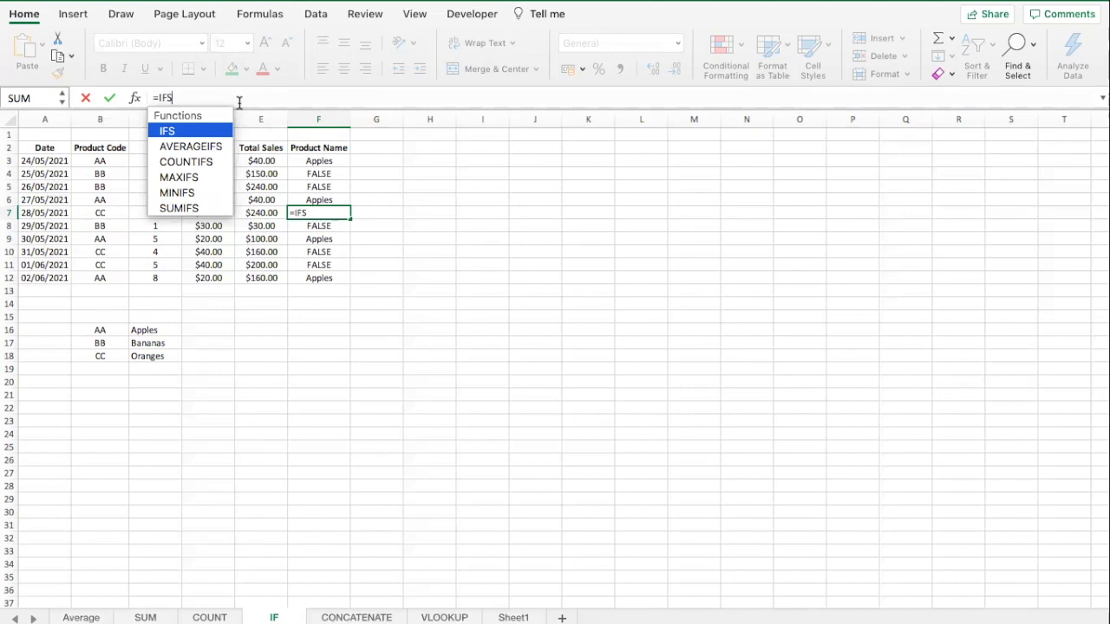
{"action": "type", "text": "("}
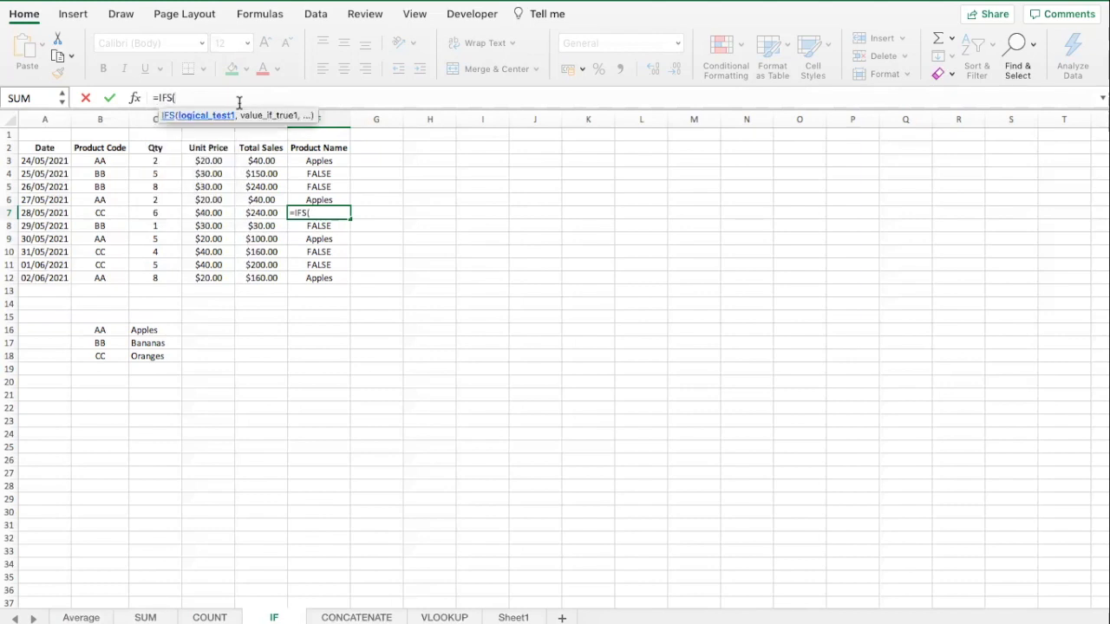
{"action": "key", "text": "Escape"}
- Replace the formula in F3 with an IFS formula whose first condition is B3="AA", returning "Apples"
{"action": "left_click", "coordinate": [301, 160]}
{"action": "left_click_drag", "start_coordinate": [299, 97], "coordinate": [114, 83]}
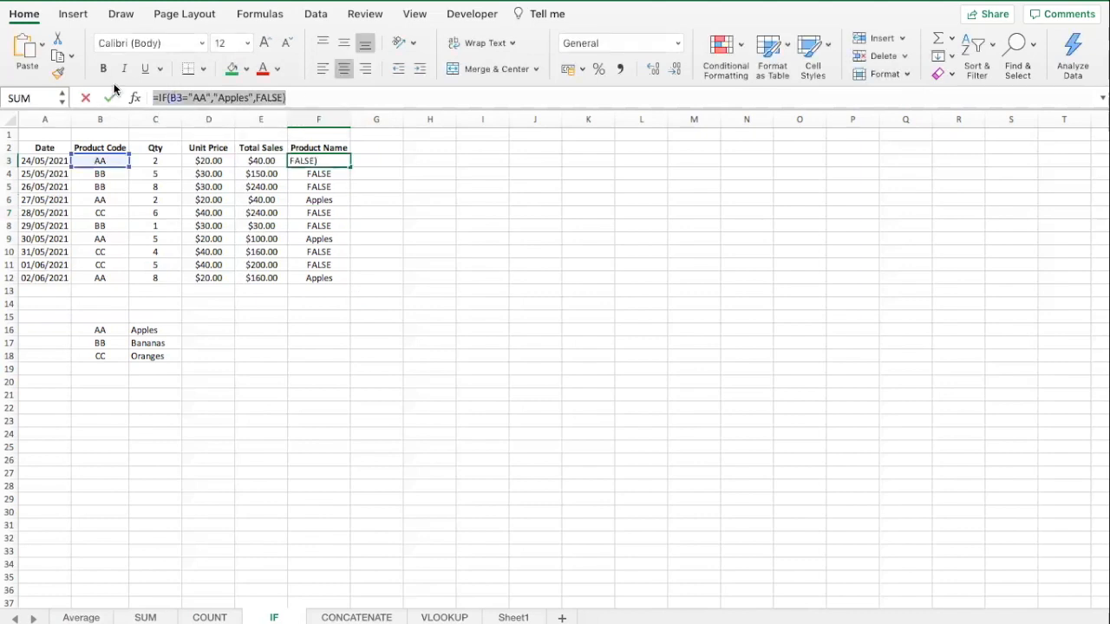
{"action": "type", "text": "=IFS("}
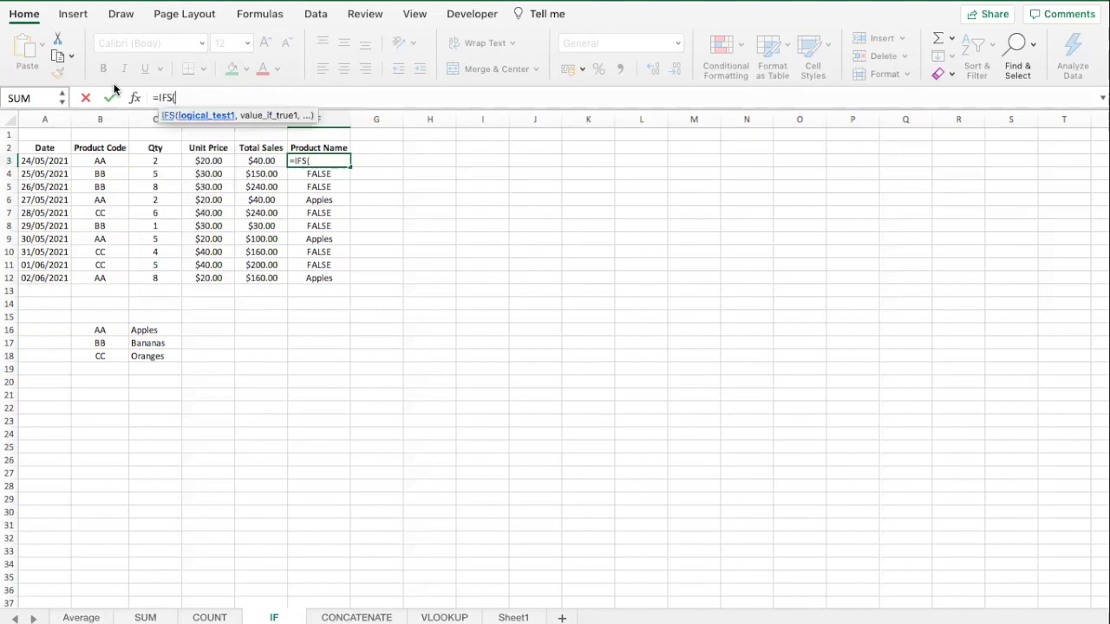
{"action": "left_click", "coordinate": [102, 161]}
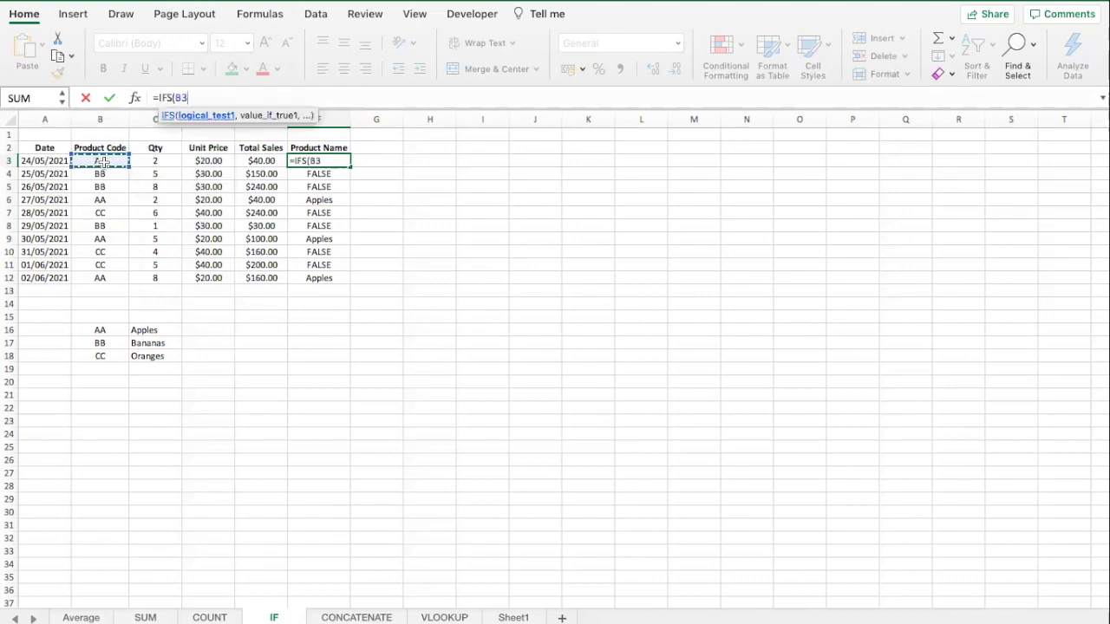
{"action": "type", "text": "=\"AA\","}
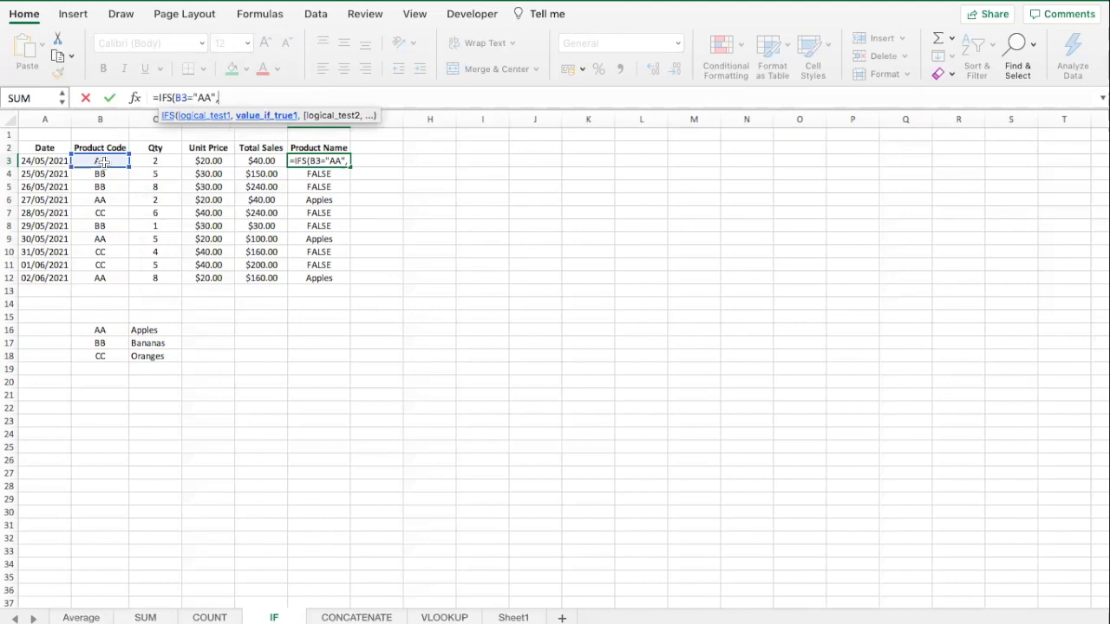
{"action": "type", "text": "\"Apples\""}
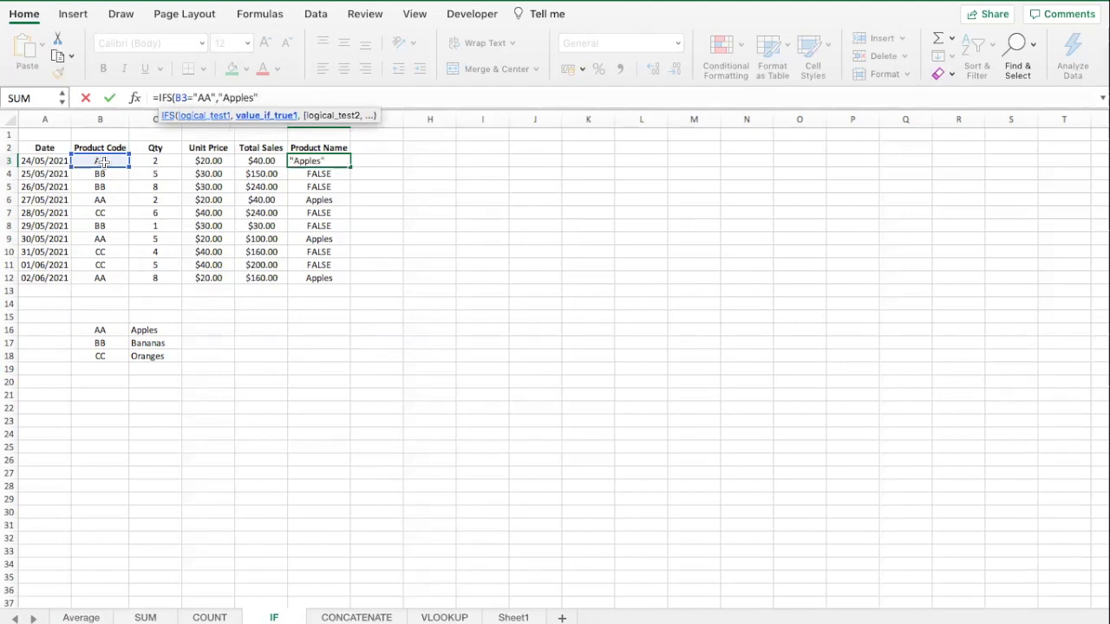
{"action": "type", "text": ","}
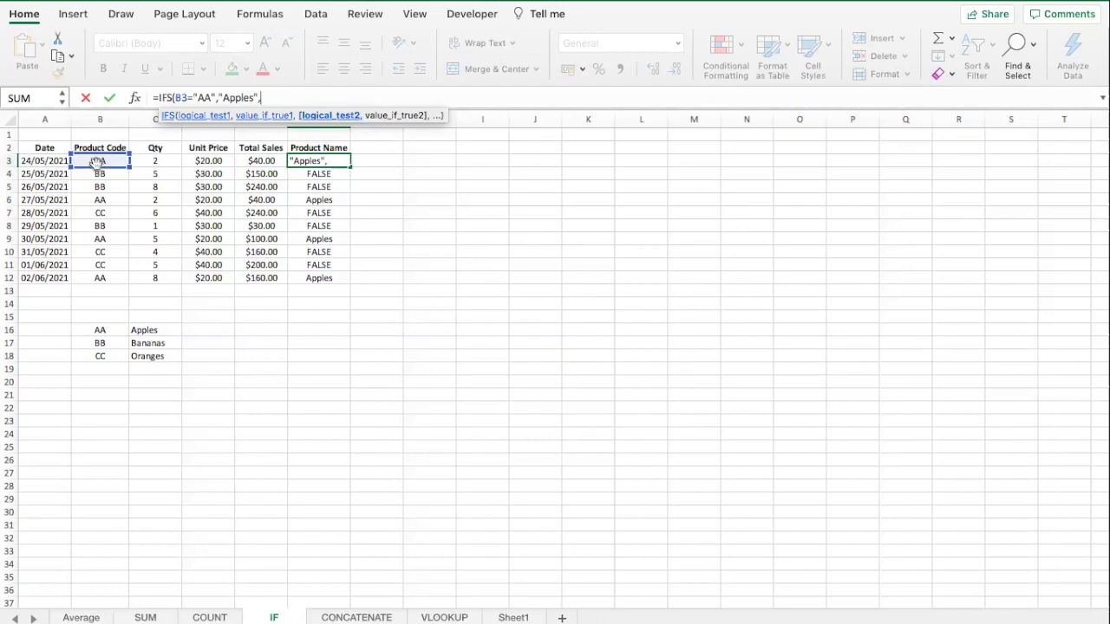
- Add a second condition, B3="BB" returning "Bananas", to the IFS formula in F3
{"action": "left_click", "coordinate": [100, 161]}
{"action": "type", "text": "=\"BB"}
{"action": "type", "text": "\","}
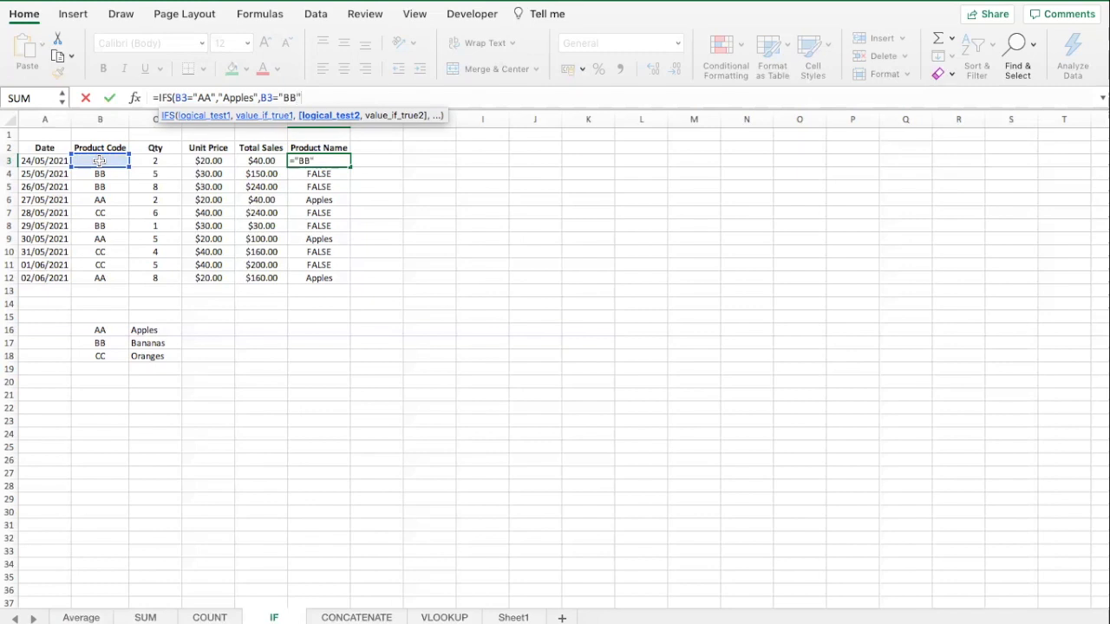
{"action": "type", "text": "\"B"}
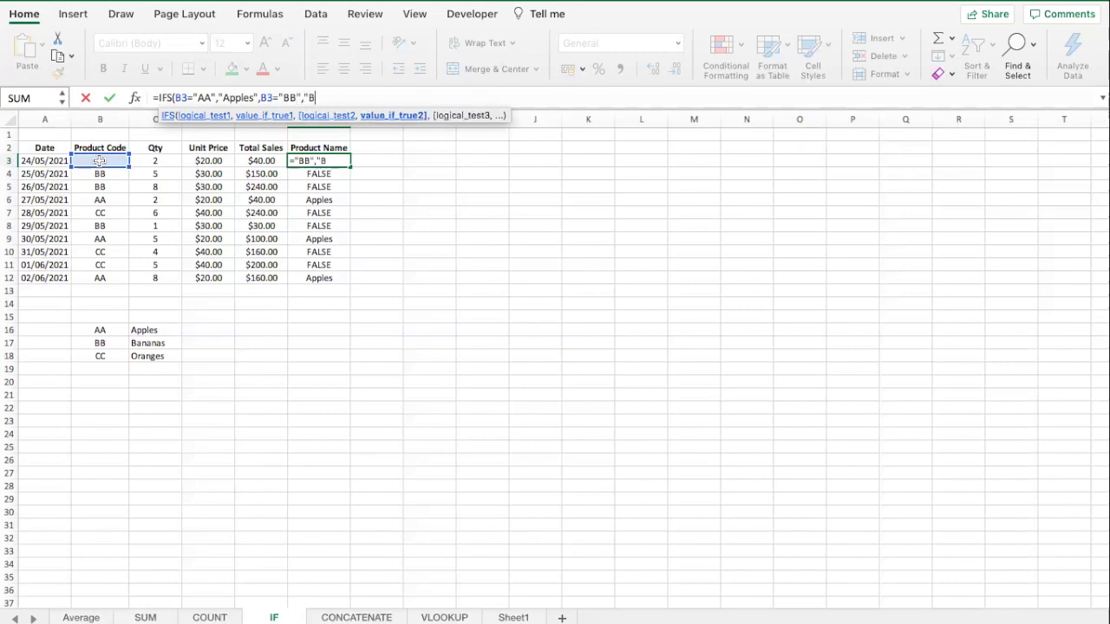
{"action": "type", "text": "ananas\","}
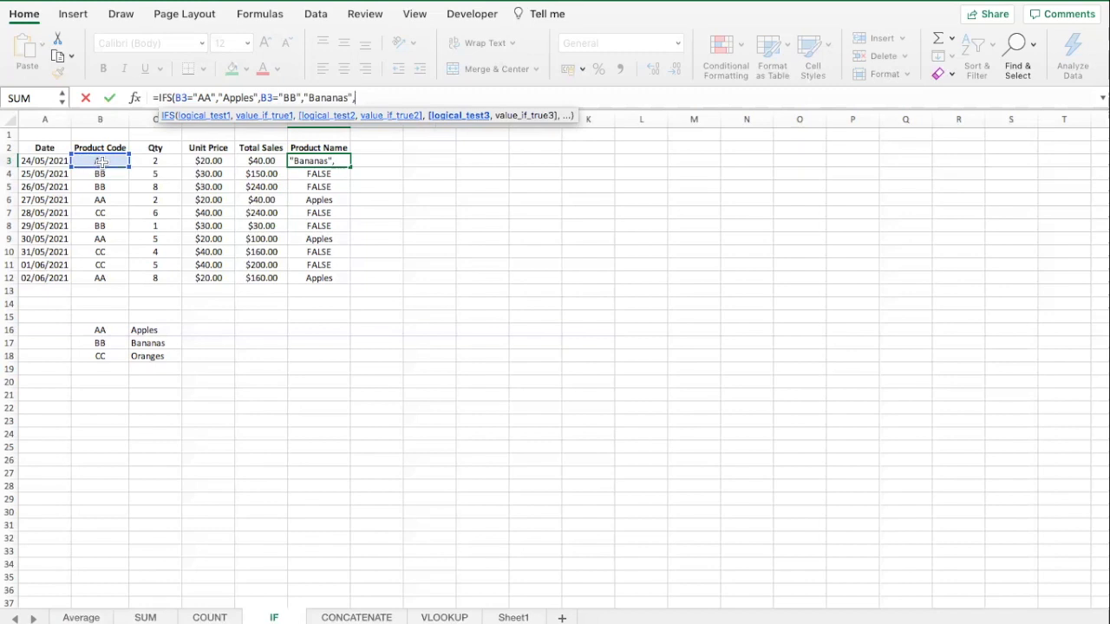
- Complete the IFS formula in F3 with a third condition, B3="CC" returning "Oranges"
{"action": "left_click", "coordinate": [102, 162]}
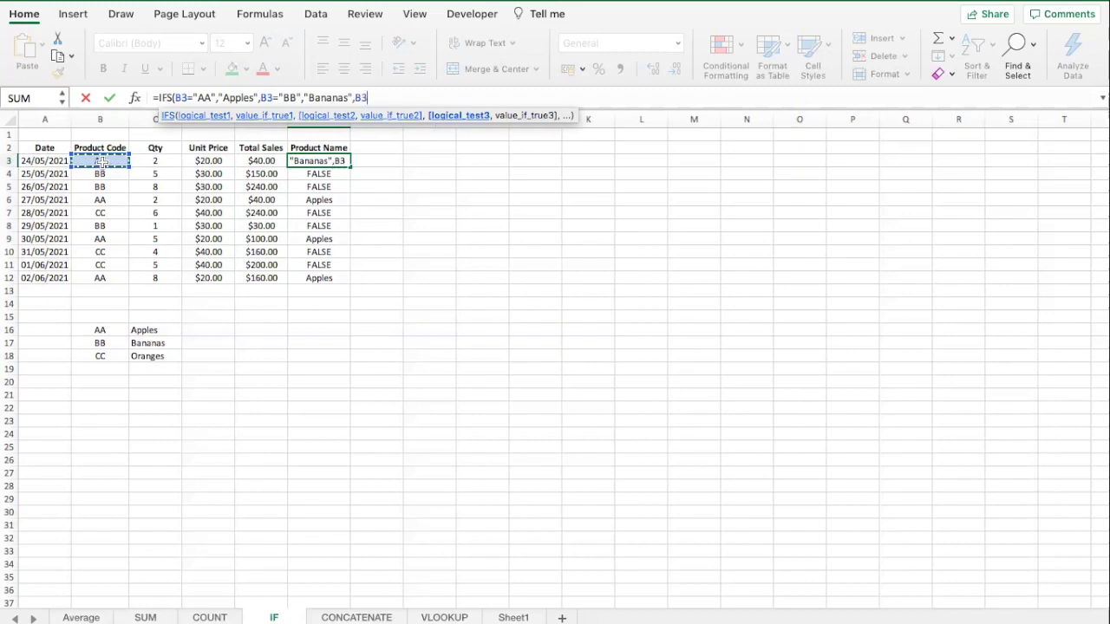
{"action": "type", "text": "=\"CC\""}
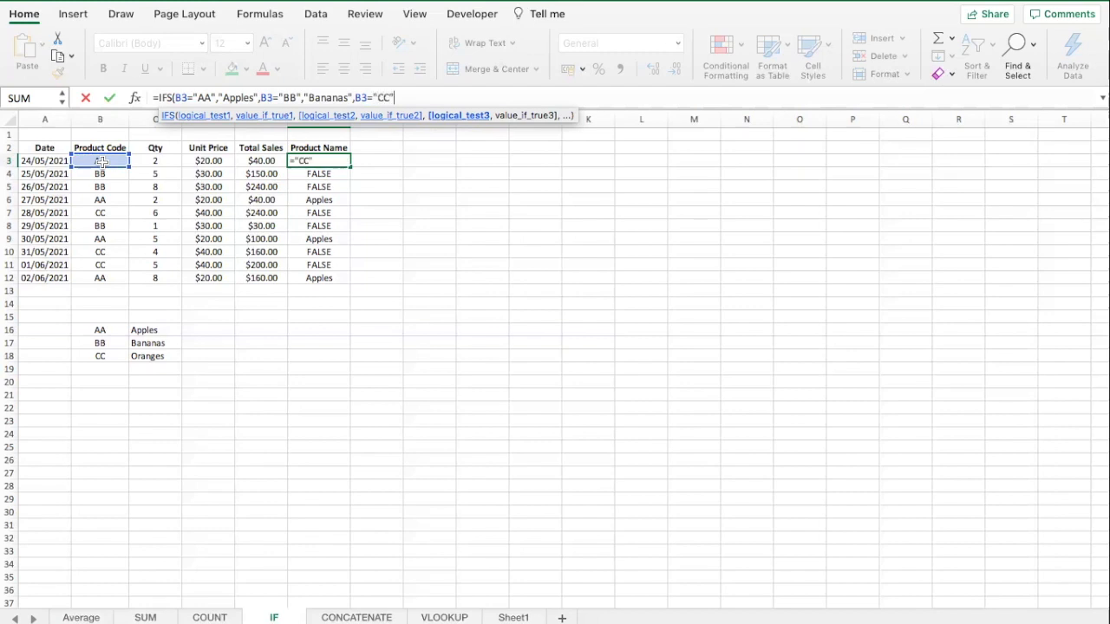
{"action": "type", "text": ",\""}
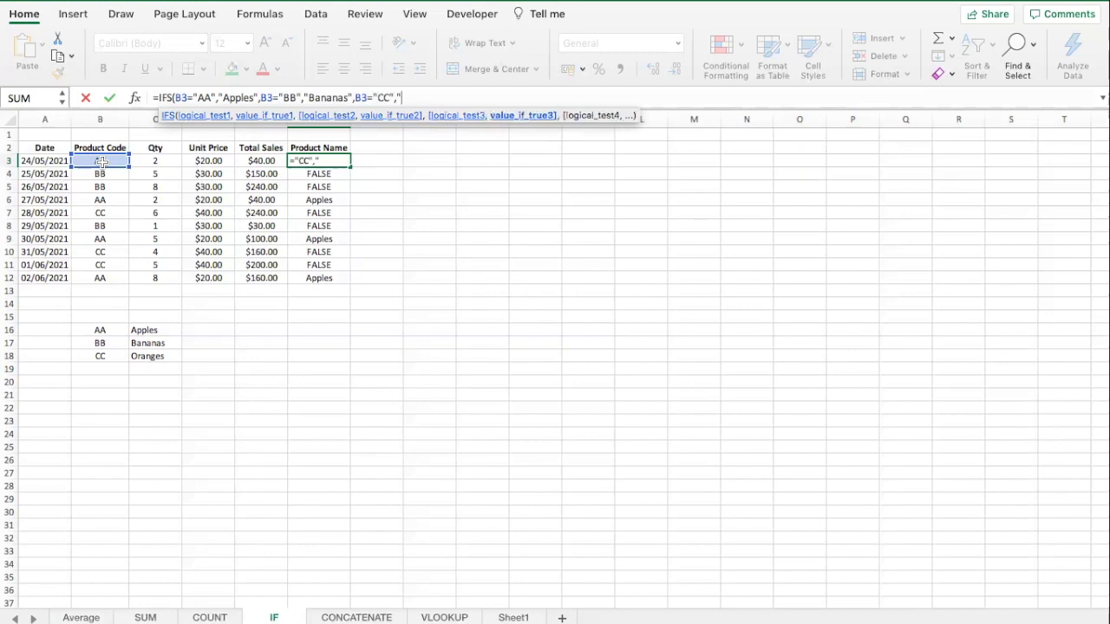
{"action": "type", "text": "Oranges\")"}
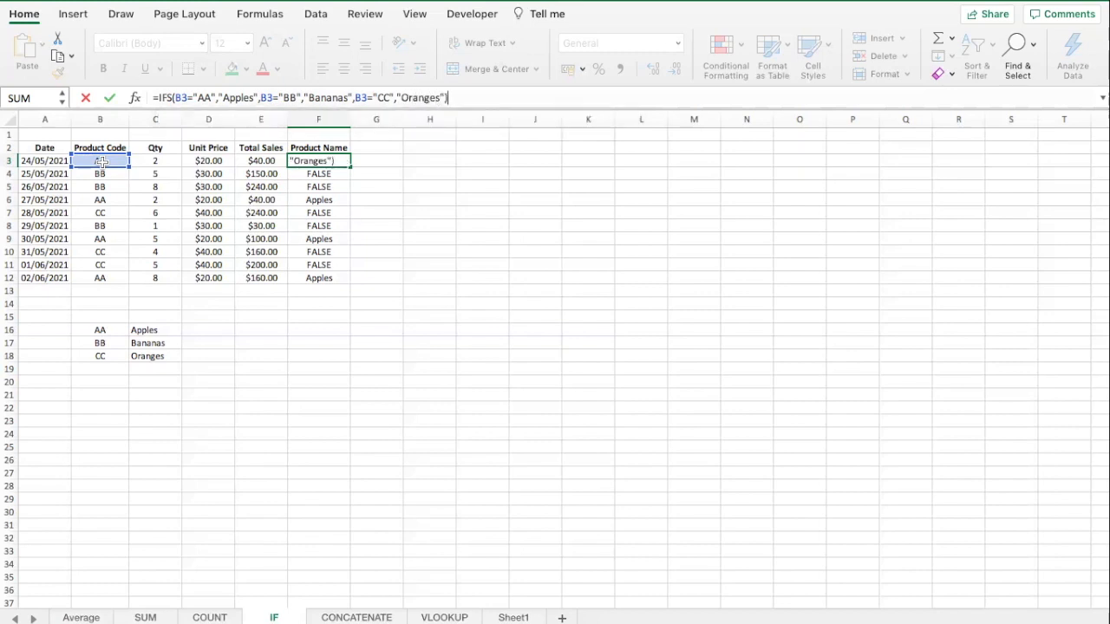
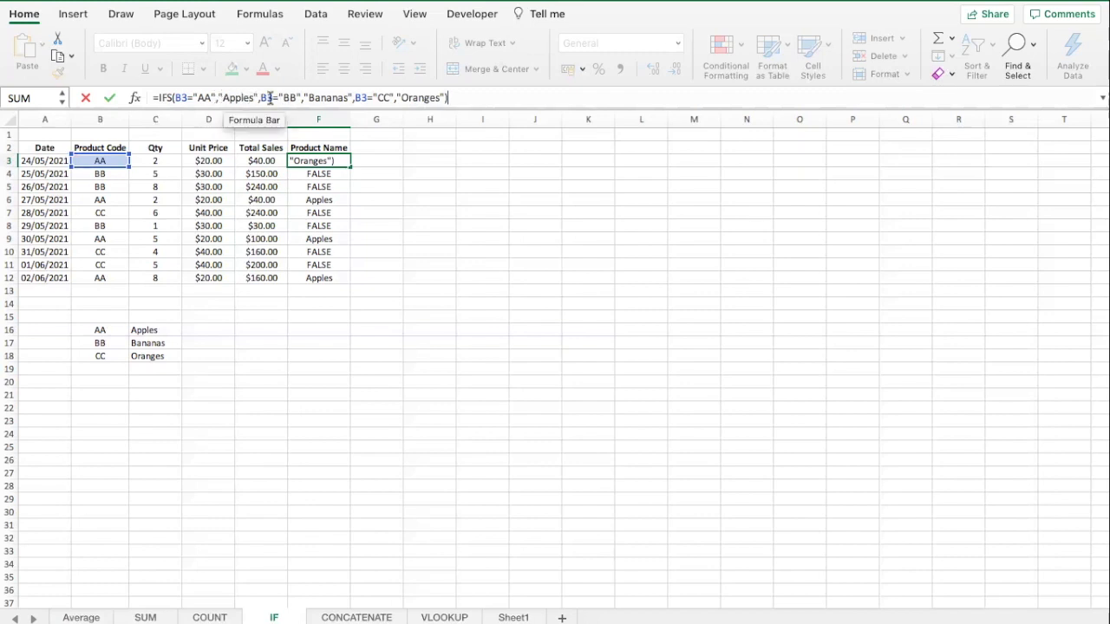
{"action": "left_click", "coordinate": [346, 98]}
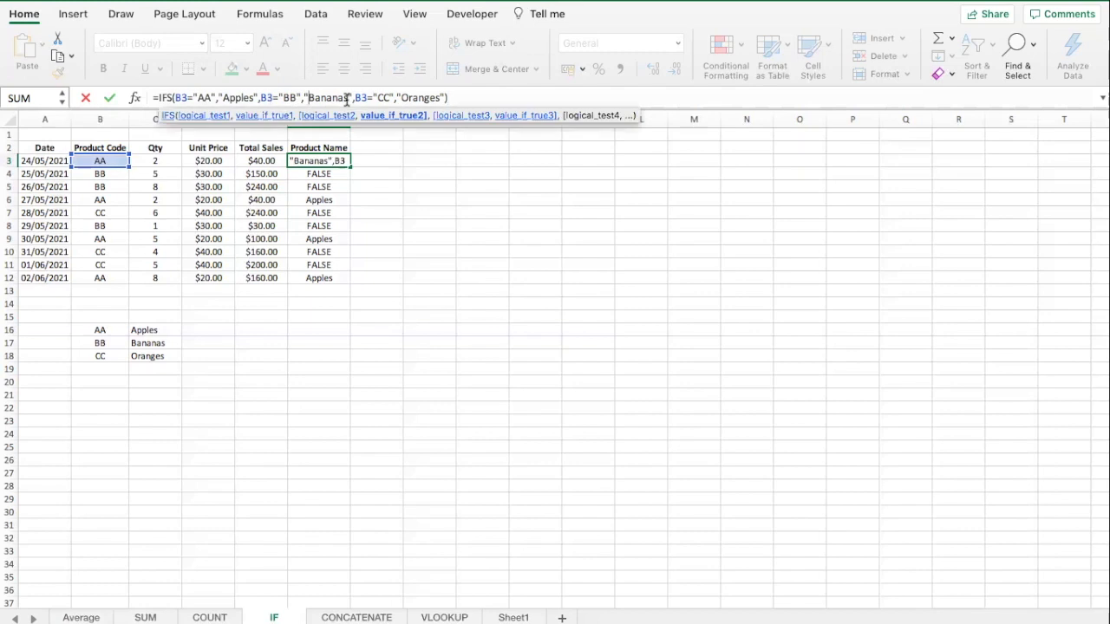
{"action": "left_click", "coordinate": [466, 98]}
{"action": "key", "text": "Return"}
- Fill the IFS formula from F3 down the Product Name column to F12
{"action": "key", "text": "Up"}
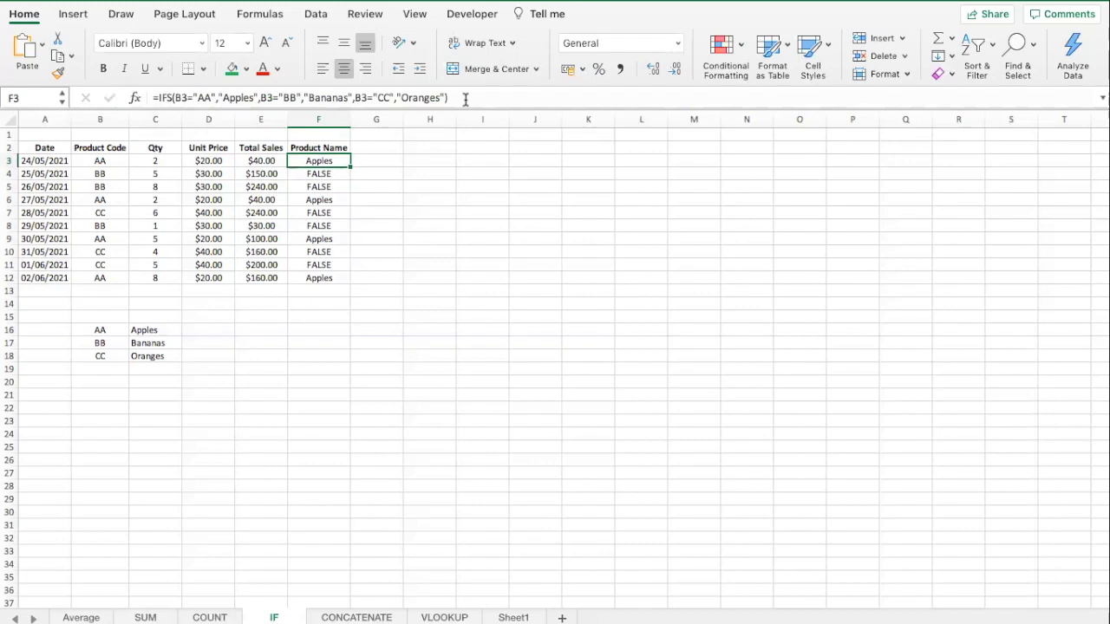
{"action": "double_click", "coordinate": [350, 164]}
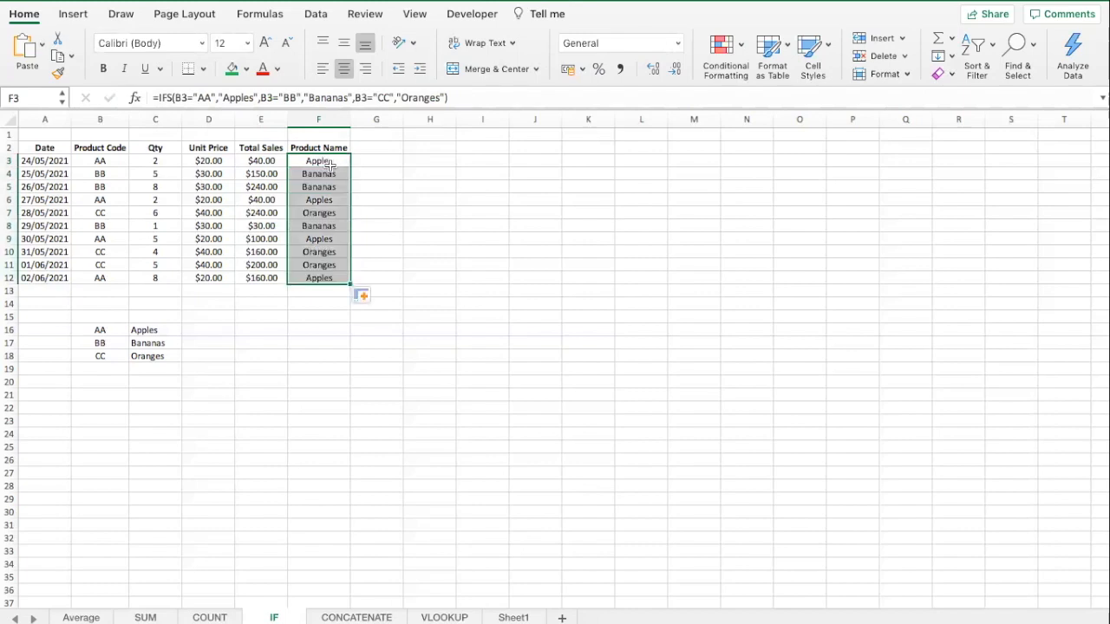
{"action": "left_click", "coordinate": [330, 164]}
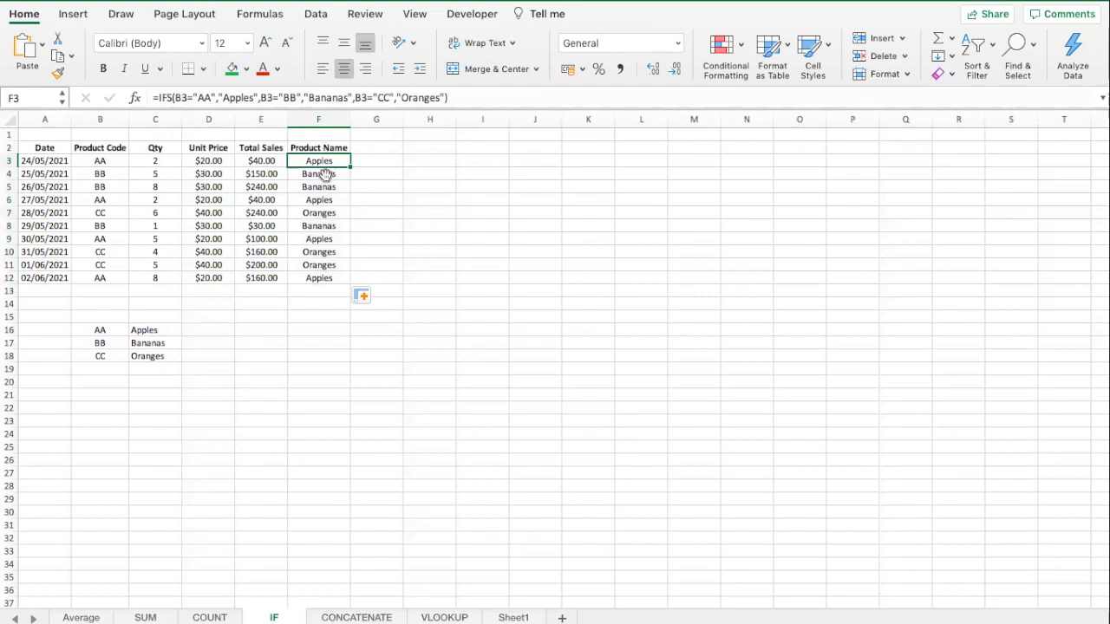
- Check the IFS formulas and product names in column F against the product codes in column B
{"action": "left_click", "coordinate": [319, 174]}
{"action": "left_click", "coordinate": [320, 212]}
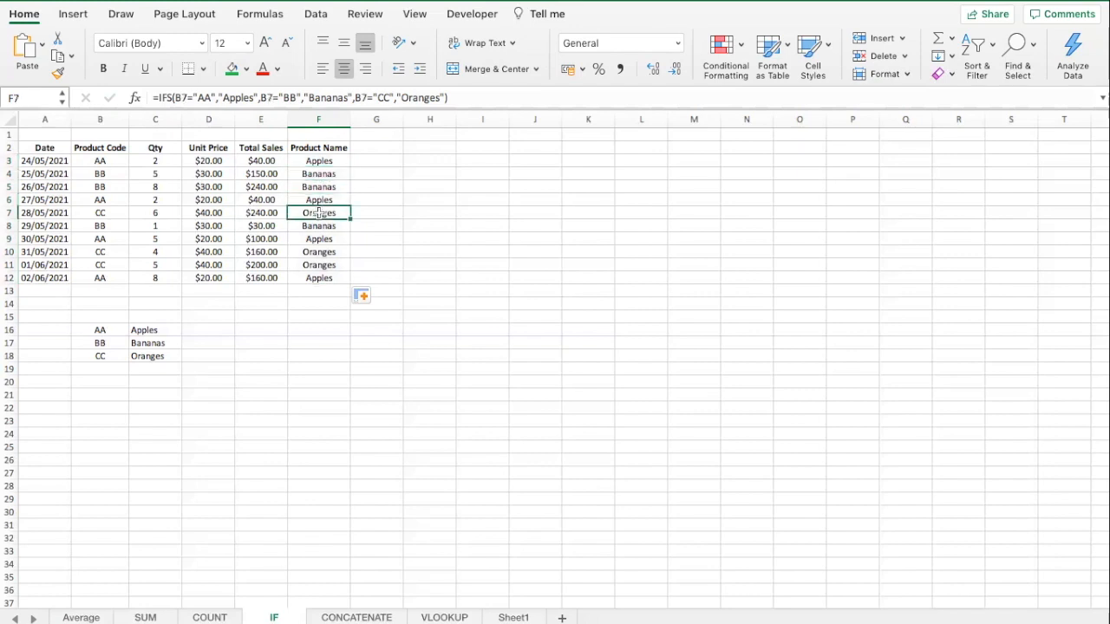
{"action": "left_click", "coordinate": [113, 212]}
{"action": "left_click", "coordinate": [274, 263]}
{"action": "left_click", "coordinate": [359, 263]}
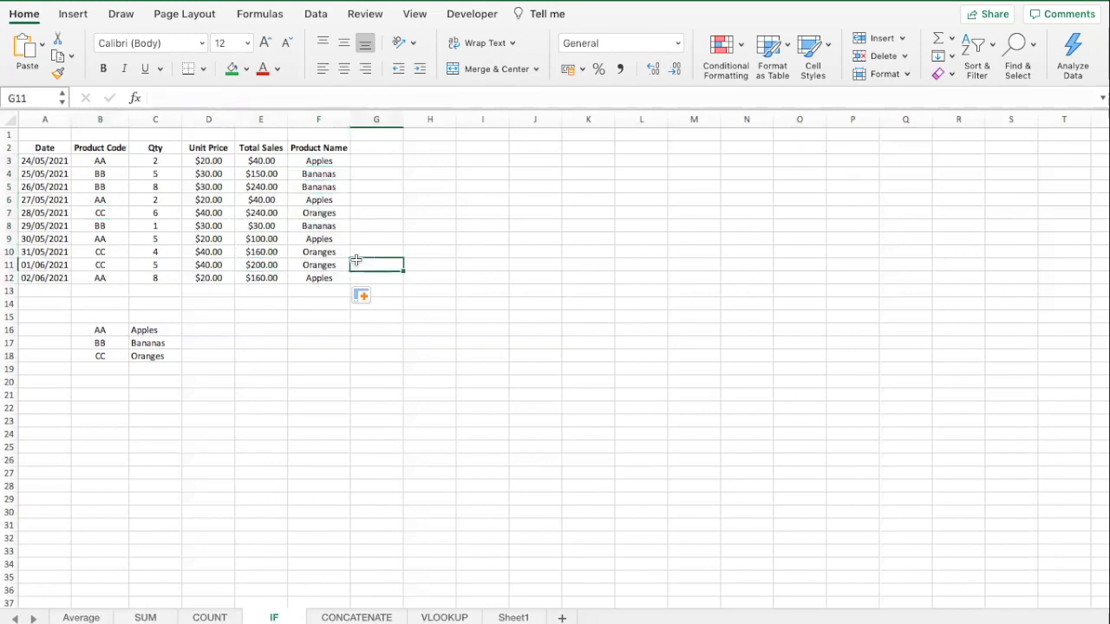
{"action": "left_click", "coordinate": [322, 278]}
{"action": "left_click", "coordinate": [396, 263]}
{"action": "left_click", "coordinate": [328, 242]}
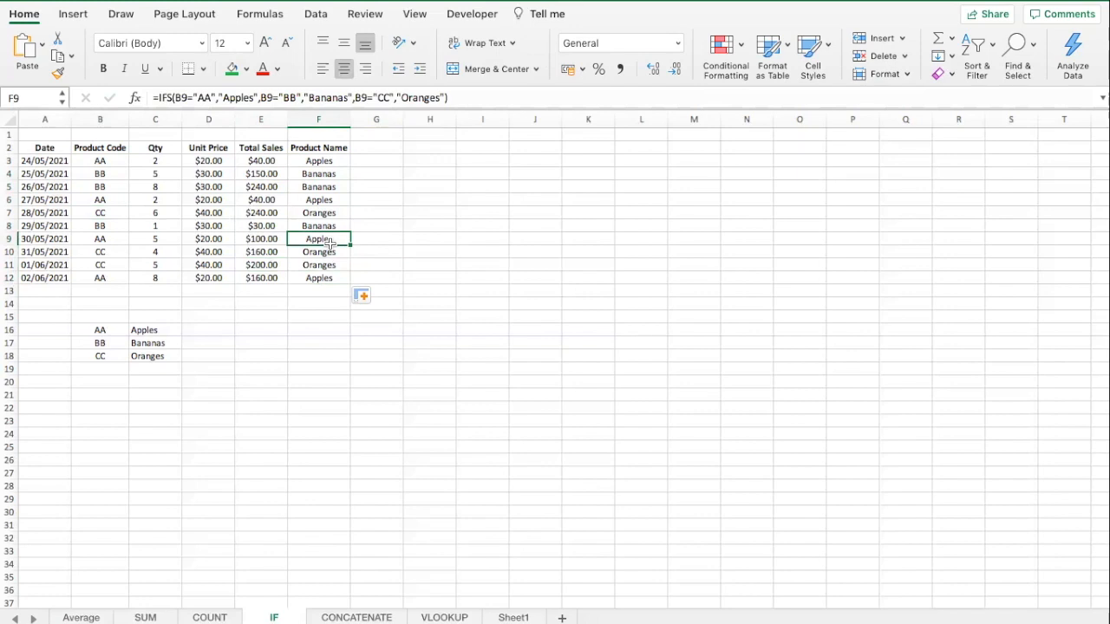
{"action": "left_click", "coordinate": [325, 159]}
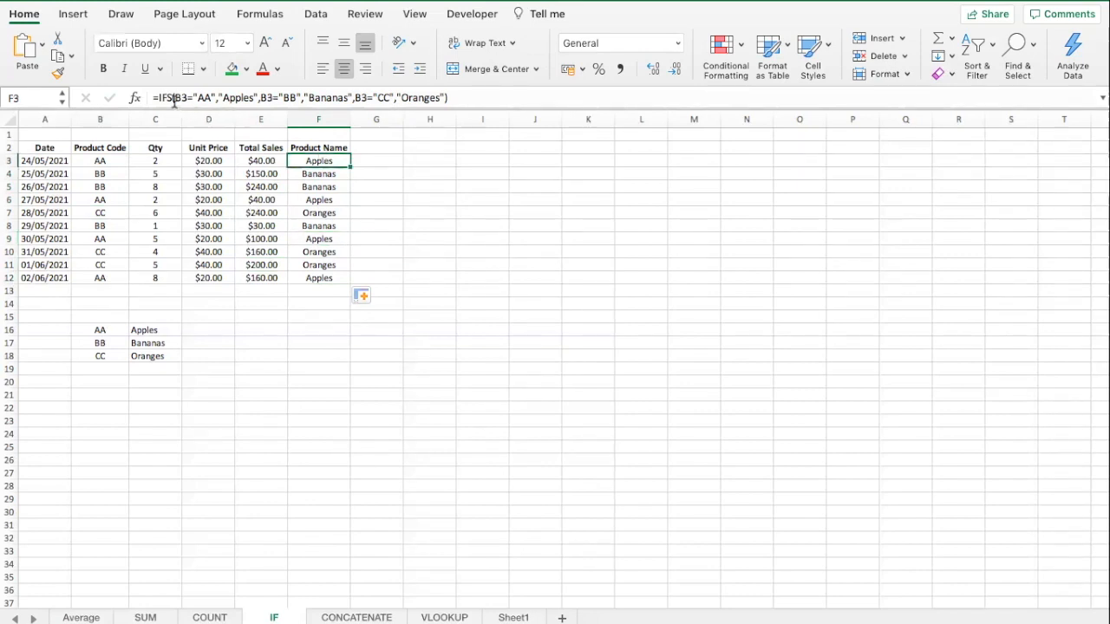
{"action": "left_click", "coordinate": [392, 255]}
{"action": "left_click", "coordinate": [325, 225]}
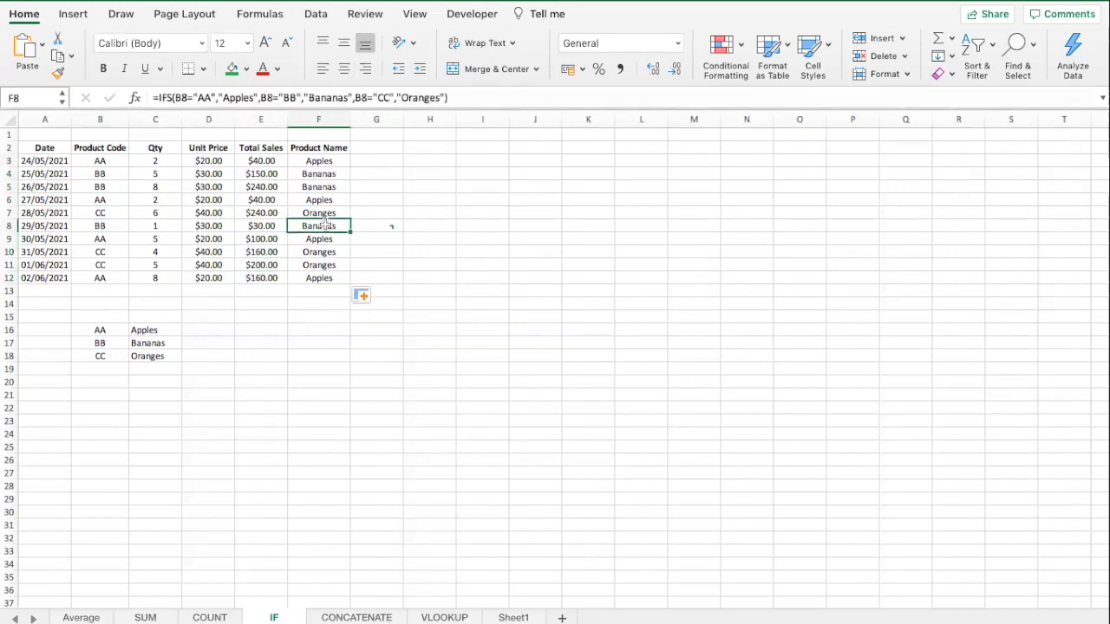
{"action": "left_click", "coordinate": [322, 184]}
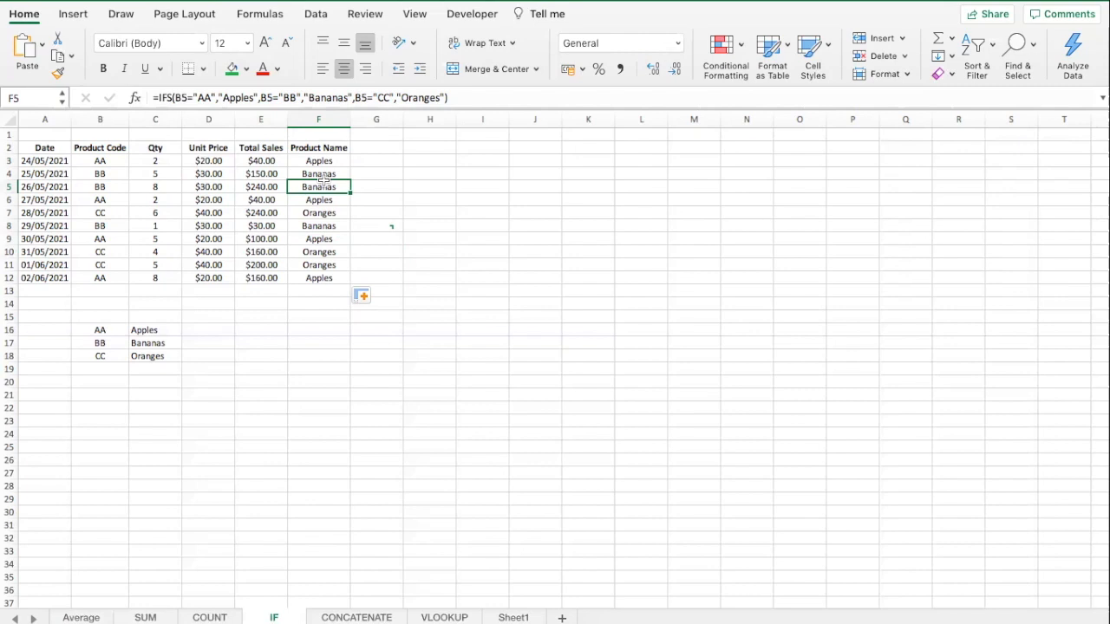
{"action": "left_click", "coordinate": [411, 182]}
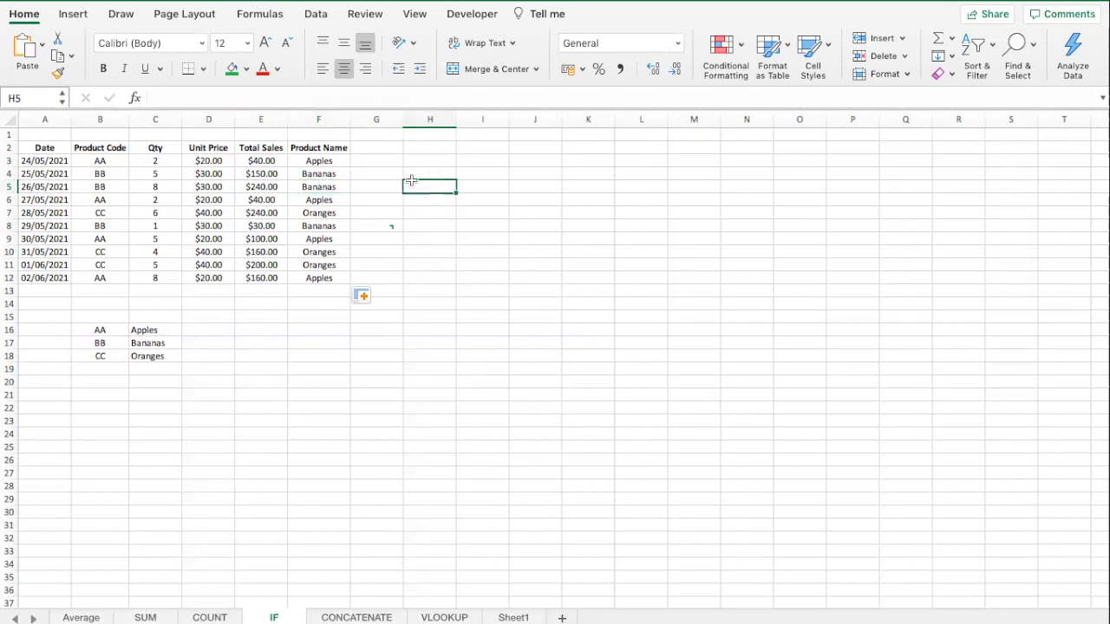
{"action": "left_click", "coordinate": [335, 163]}
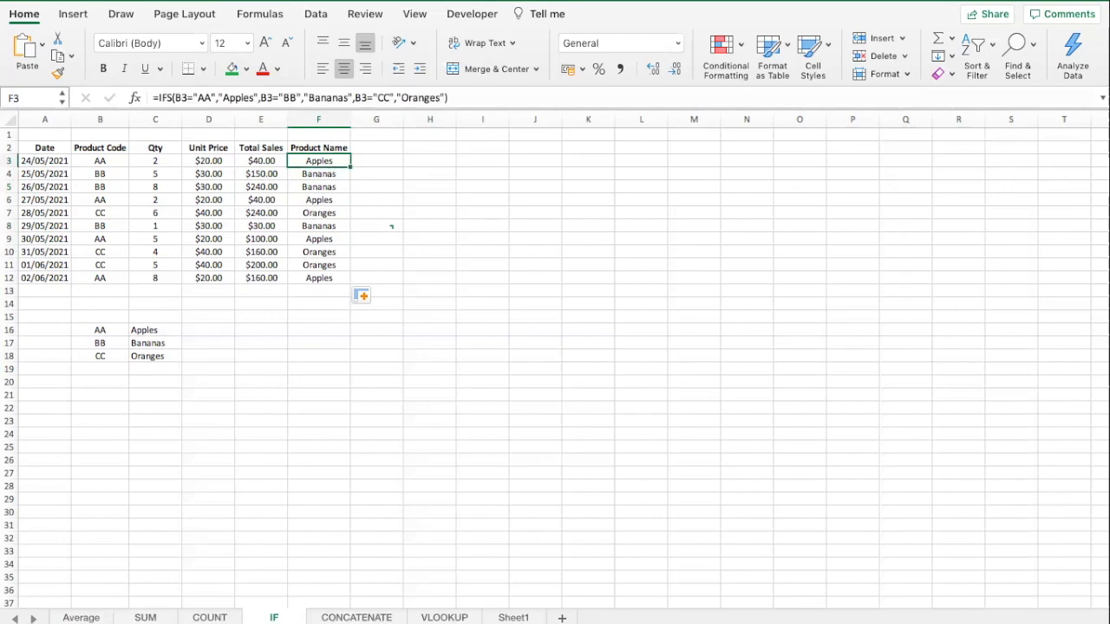
- Open the CONCATENATE sheet and review its First Name, Last Name and Middle Initial columns
{"action": "left_click", "coordinate": [354, 619]}
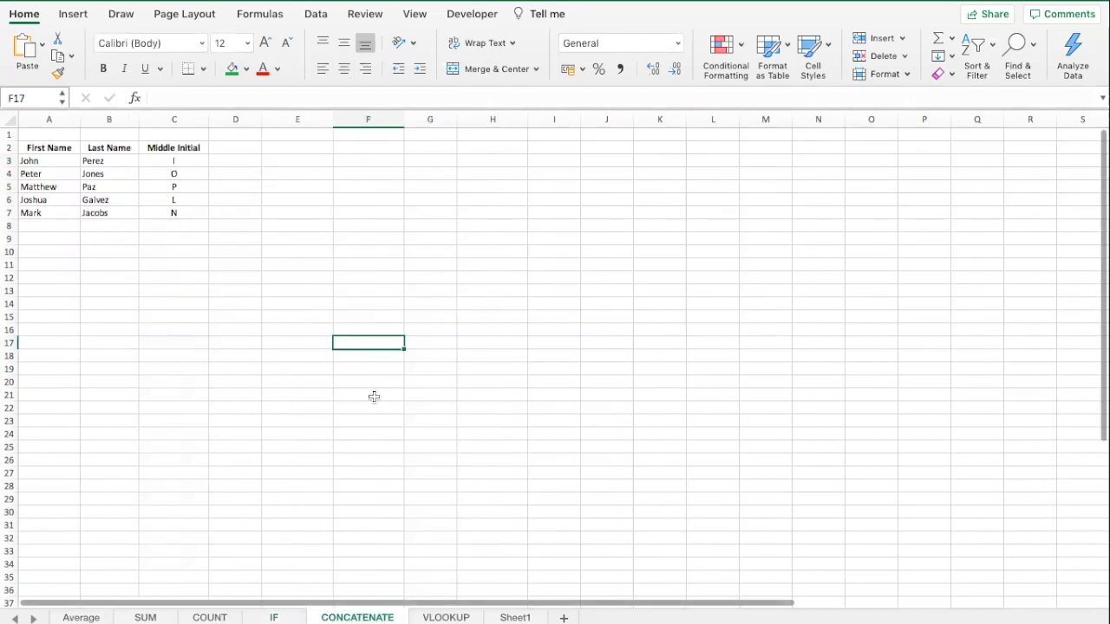
{"action": "left_click", "coordinate": [198, 316]}
{"action": "left_click", "coordinate": [178, 252]}
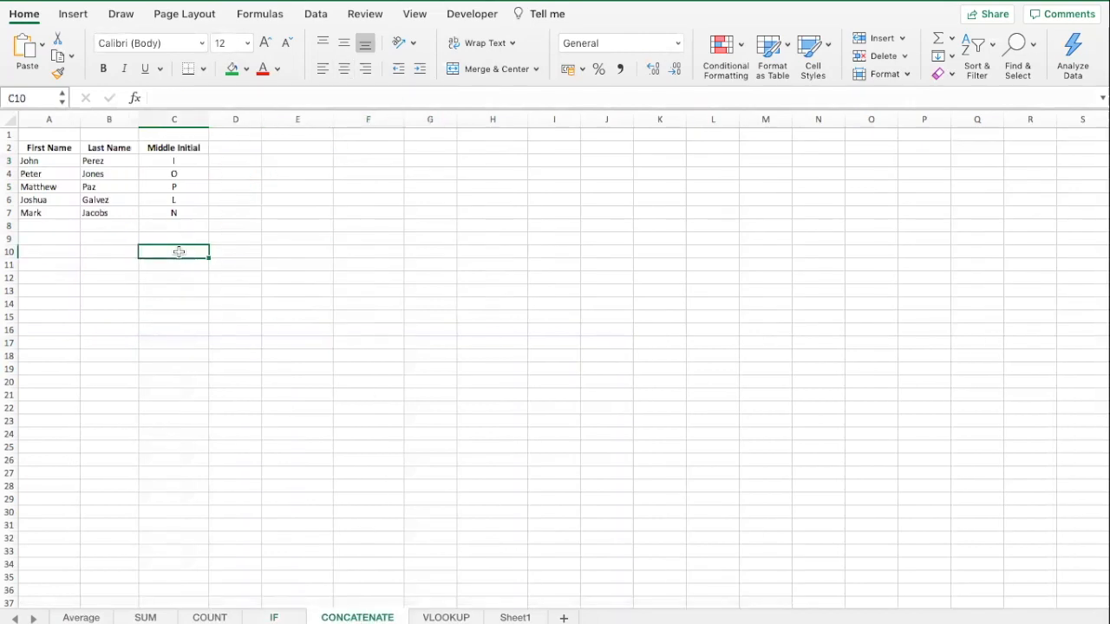
{"action": "left_click", "coordinate": [245, 251]}
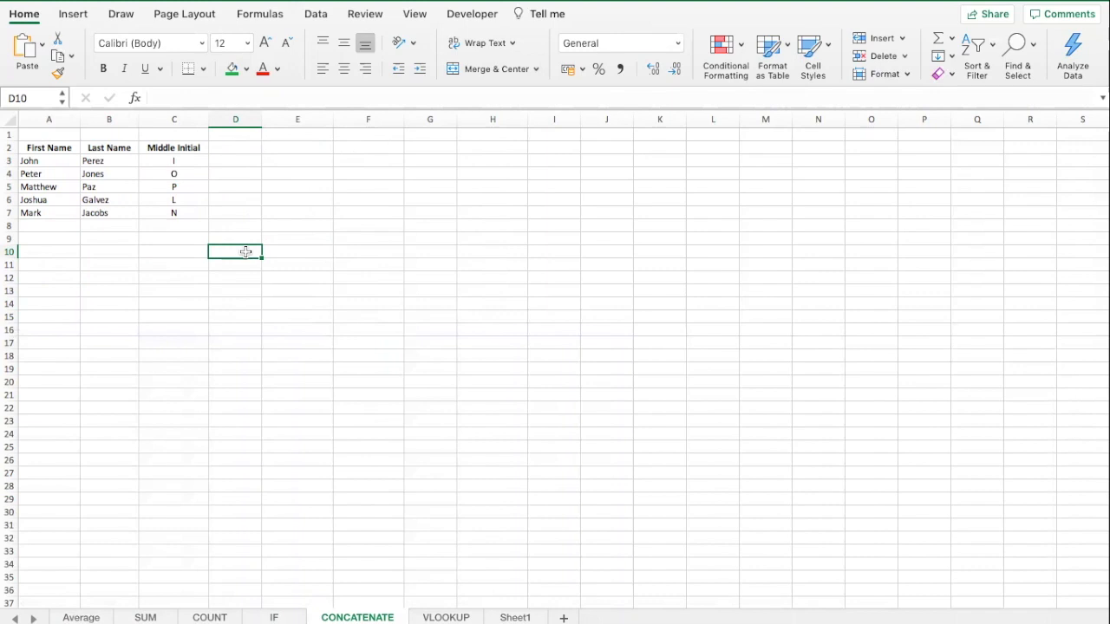
{"action": "left_click_drag", "start_coordinate": [65, 149], "coordinate": [176, 211]}
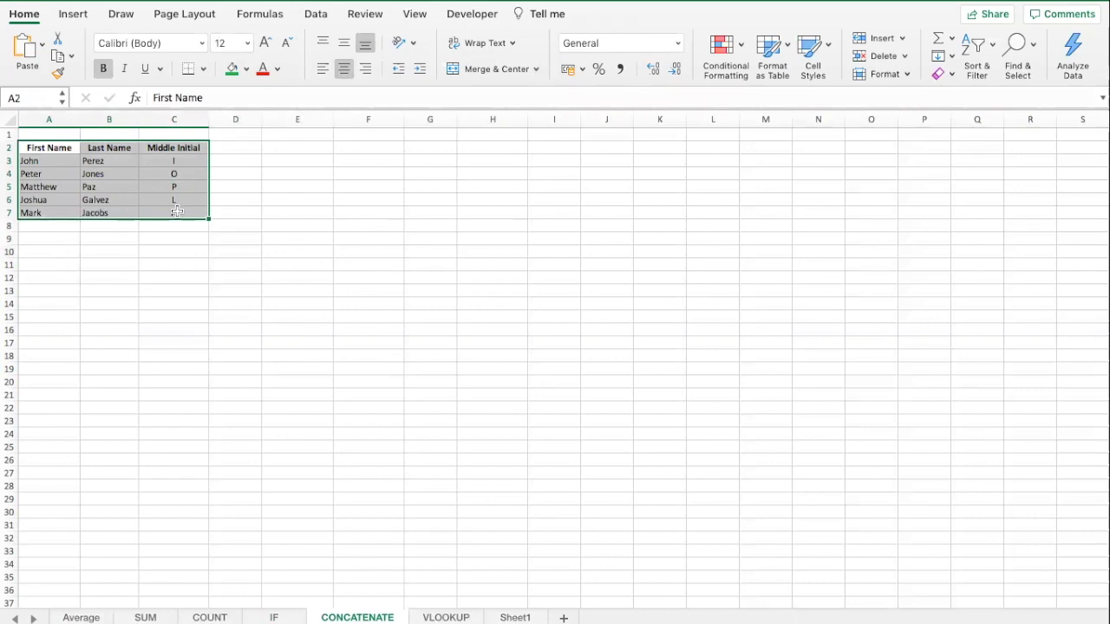
{"action": "left_click", "coordinate": [97, 148]}
{"action": "left_click", "coordinate": [156, 146]}
{"action": "left_click", "coordinate": [277, 151]}
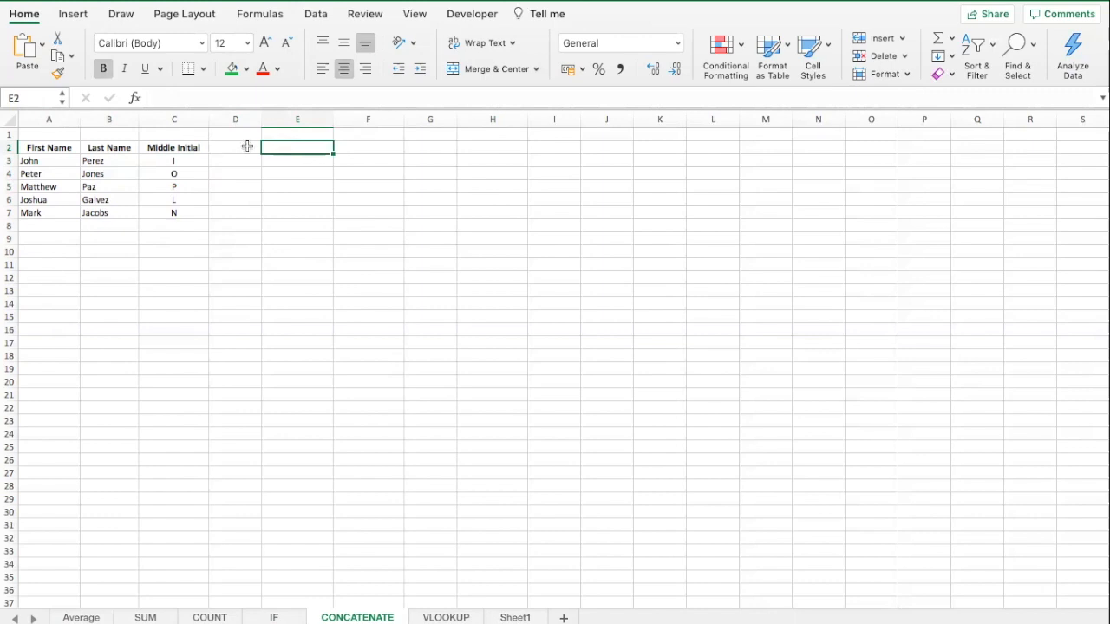
- Add the header "Full Name" in D2, beside the Middle Initial column
{"action": "left_click", "coordinate": [247, 146]}
{"action": "type", "text": "Full Name"}
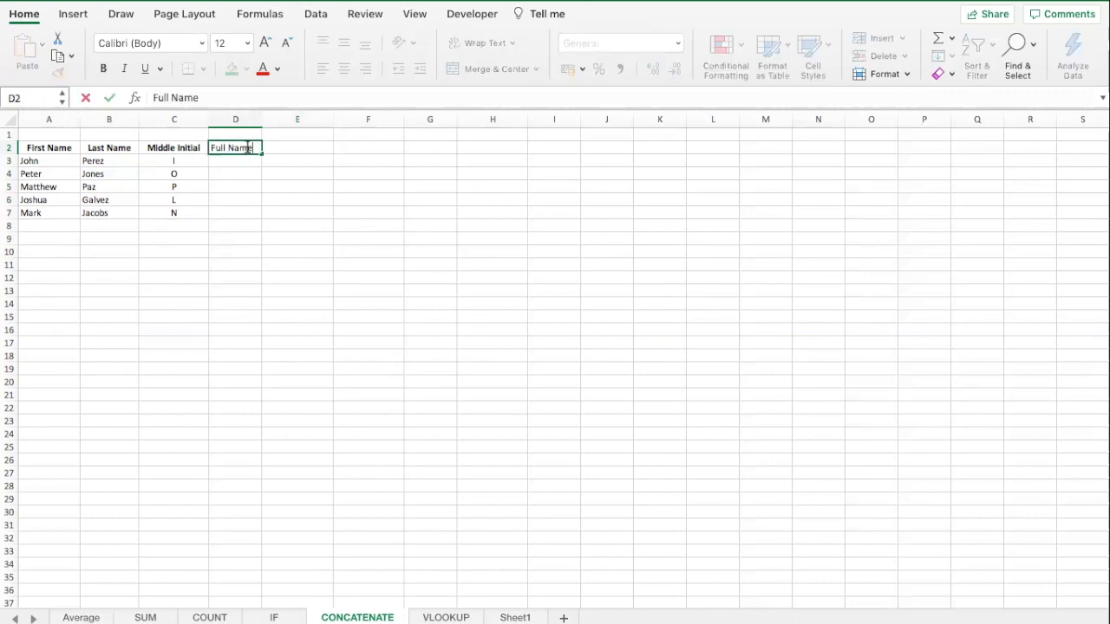
{"action": "key", "text": "Return"}
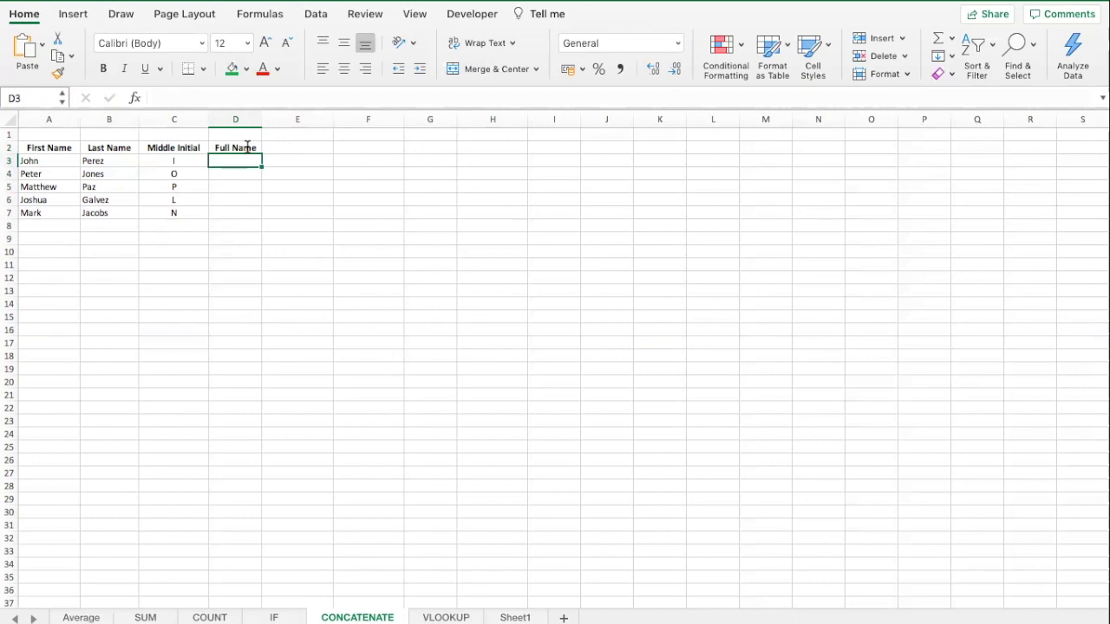
- Enter =CONCATENATE(A3,B3,C3) in D3 and widen the Full Name column
{"action": "left_click", "coordinate": [214, 98]}
{"action": "type", "text": "=CONCATENATE"}
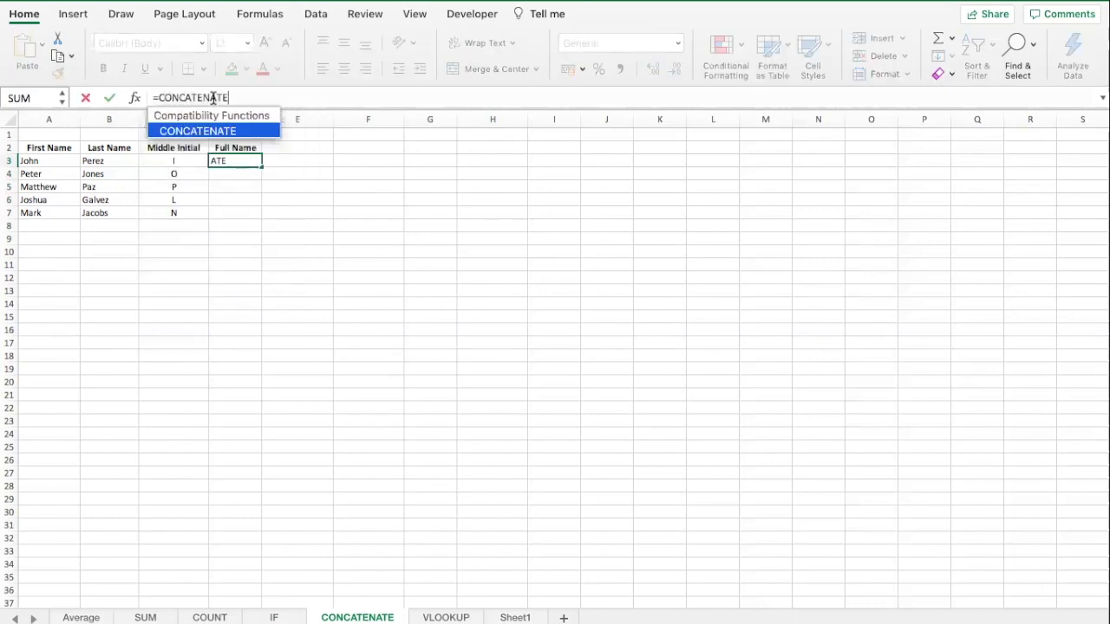
{"action": "type", "text": "("}
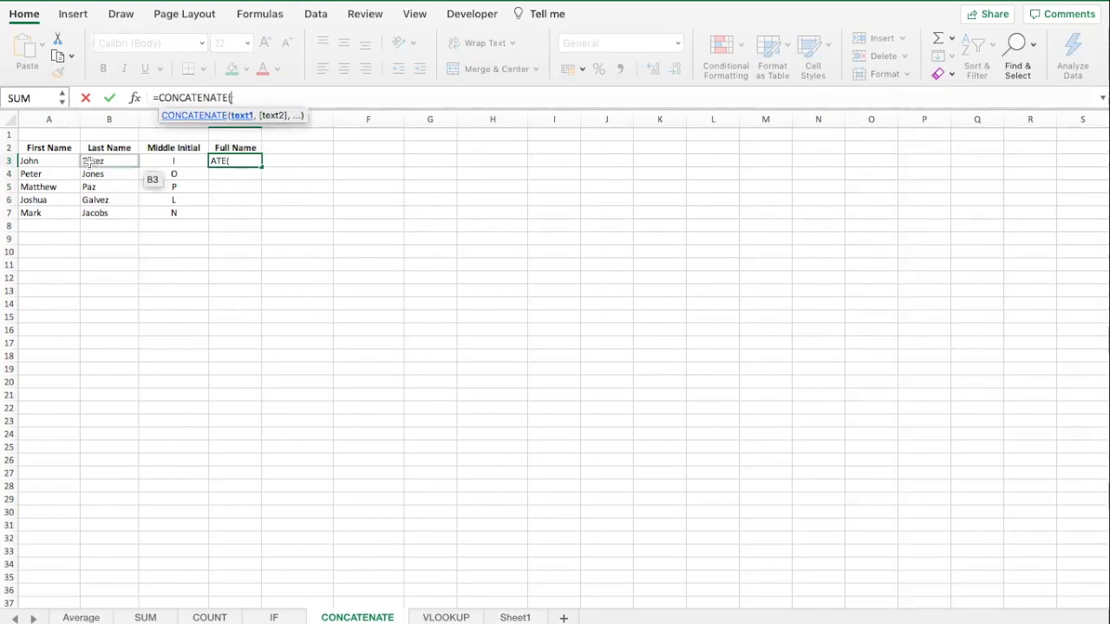
{"action": "left_click", "coordinate": [53, 160]}
{"action": "type", "text": ","}
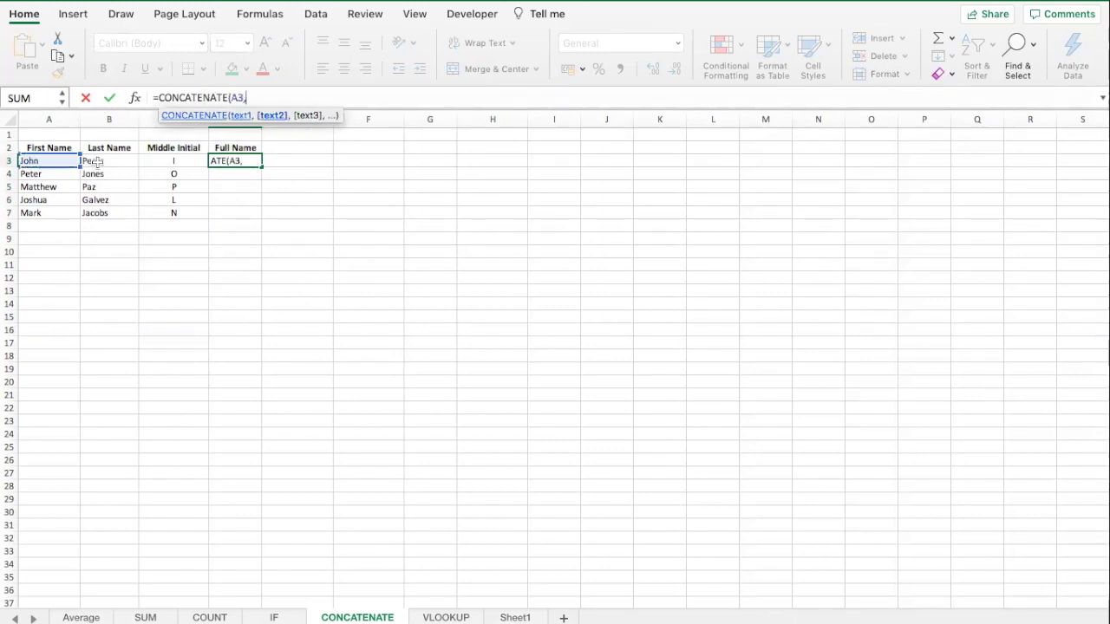
{"action": "left_click", "coordinate": [95, 161]}
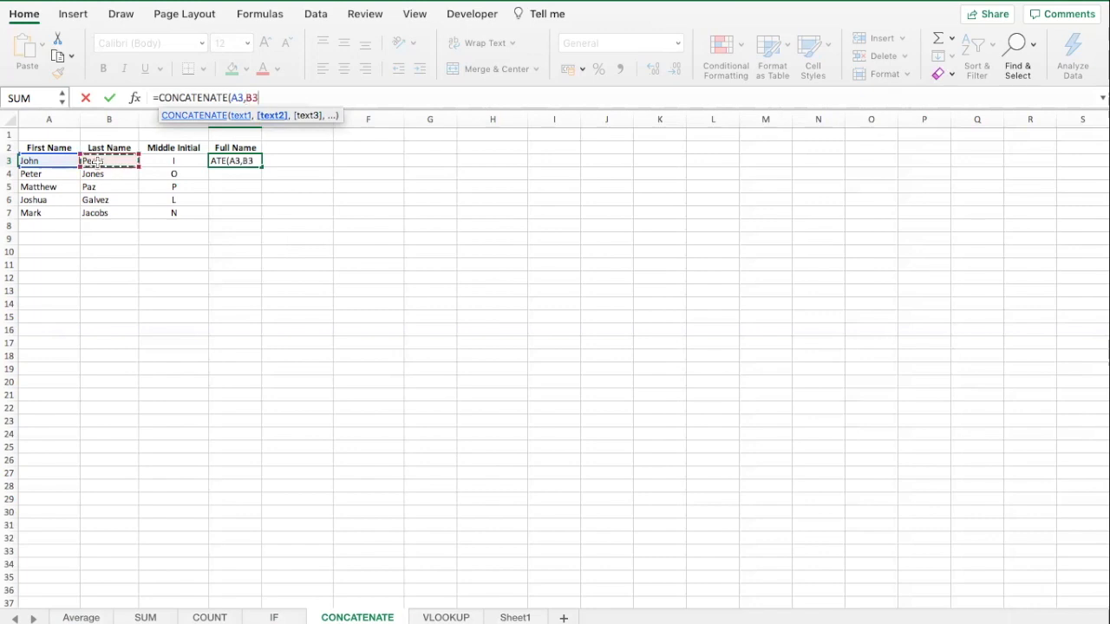
{"action": "type", "text": ","}
{"action": "left_click", "coordinate": [164, 160]}
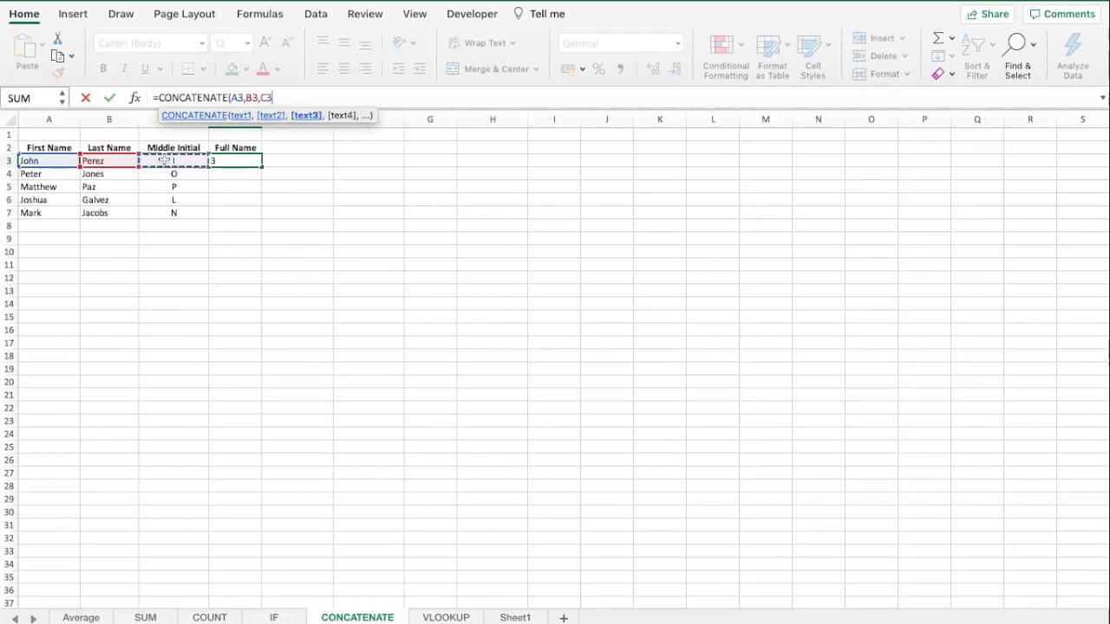
{"action": "type", "text": ","}
{"action": "key", "text": "BackSpace"}
{"action": "type", "text": ")"}
{"action": "key", "text": "Return"}
{"action": "left_click_drag", "start_coordinate": [261, 120], "coordinate": [287, 120]}
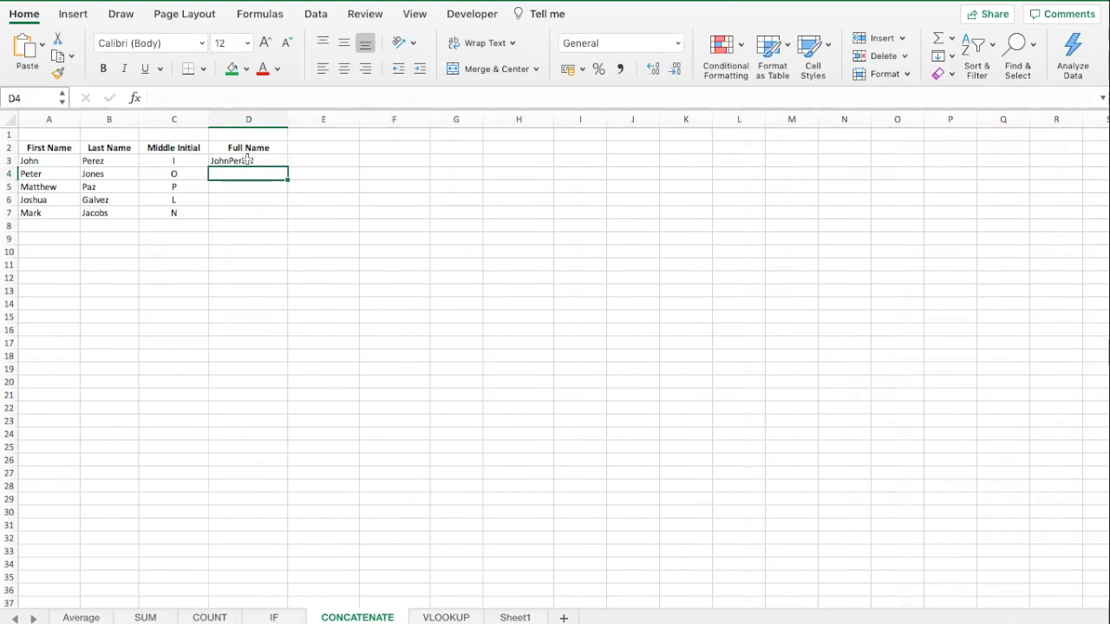
- Edit the D3 formula to =CONCATENATE(A3," ",B3," ",C3) so spaces separate the name parts
{"action": "left_click", "coordinate": [248, 160]}
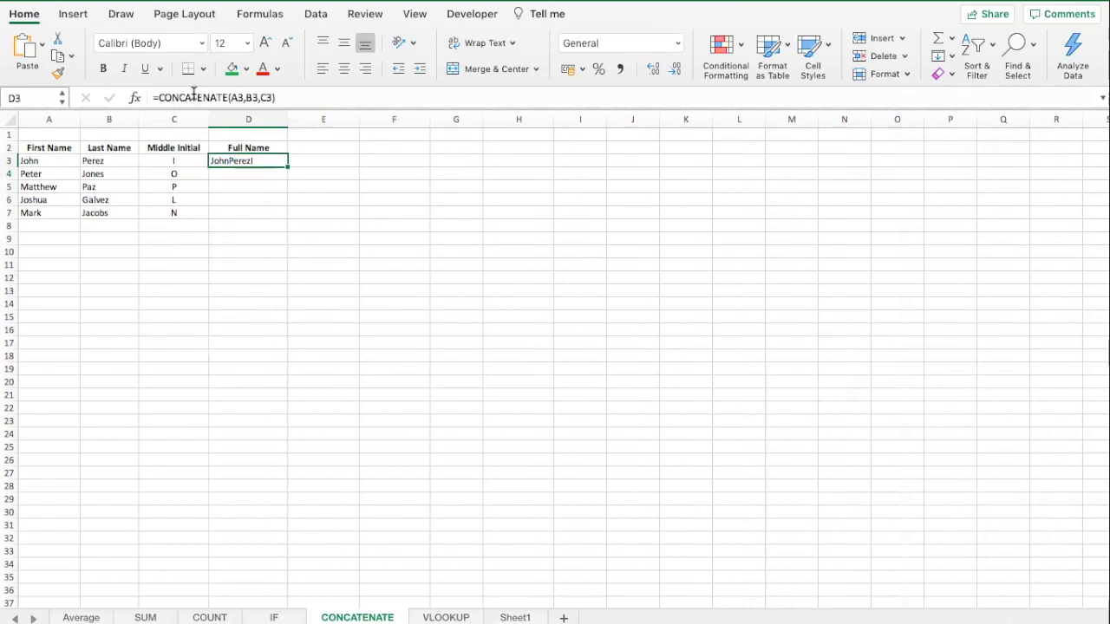
{"action": "left_click", "coordinate": [245, 98]}
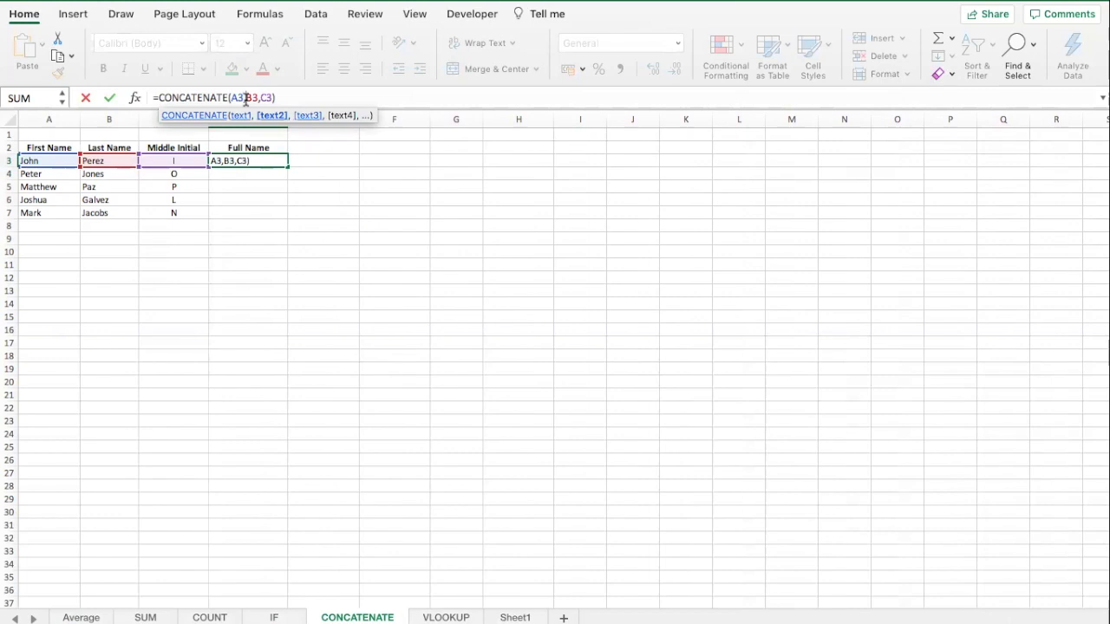
{"action": "type", "text": "\""}
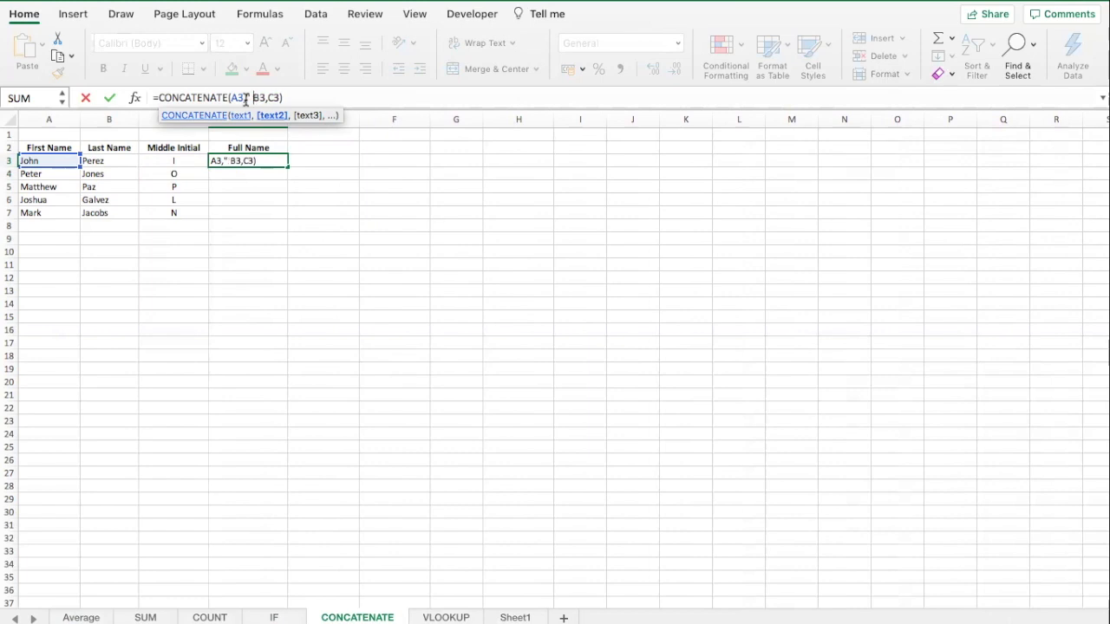
{"action": "type", "text": " \""}
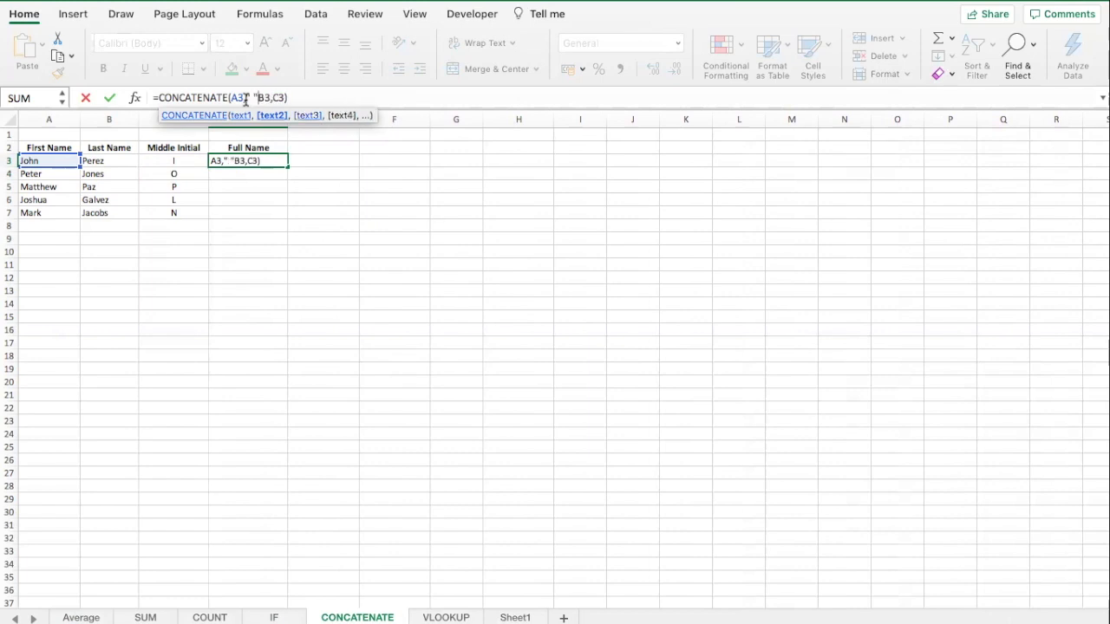
{"action": "type", "text": ","}
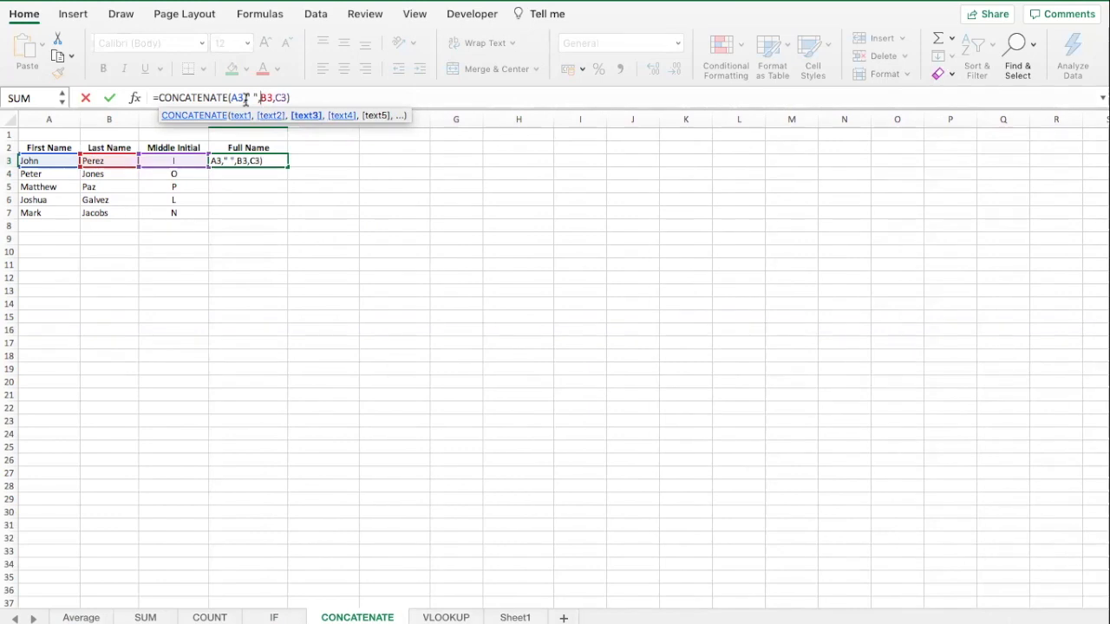
{"action": "type", "text": "\""}
{"action": "key", "text": "BackSpace"}
{"action": "key", "text": "Right"}
{"action": "type", "text": "\" \","}
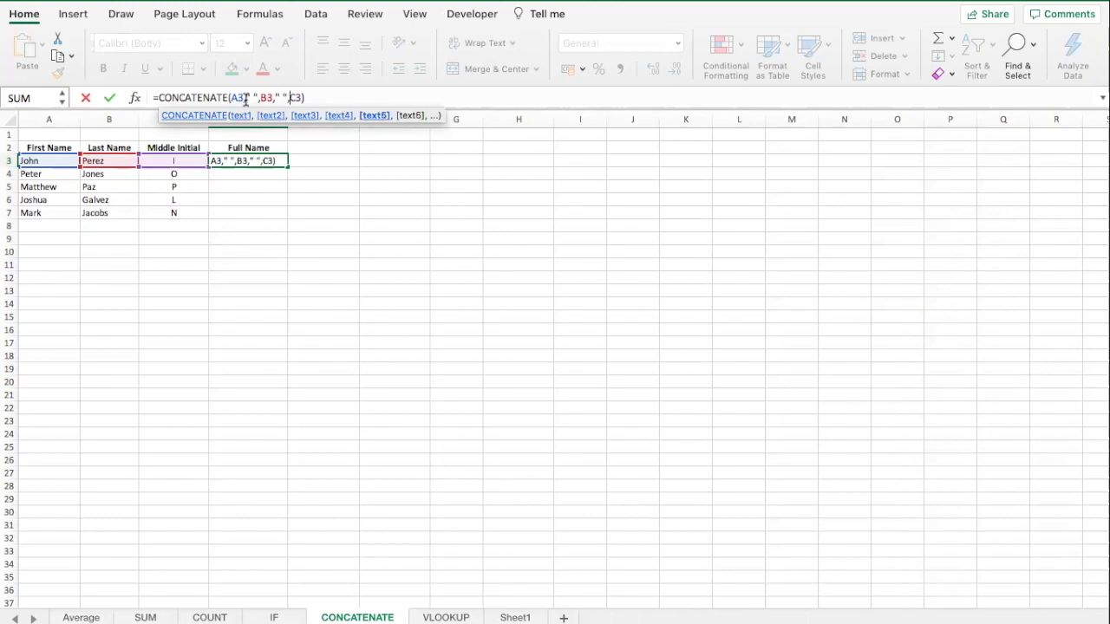
{"action": "key", "text": "Return"}
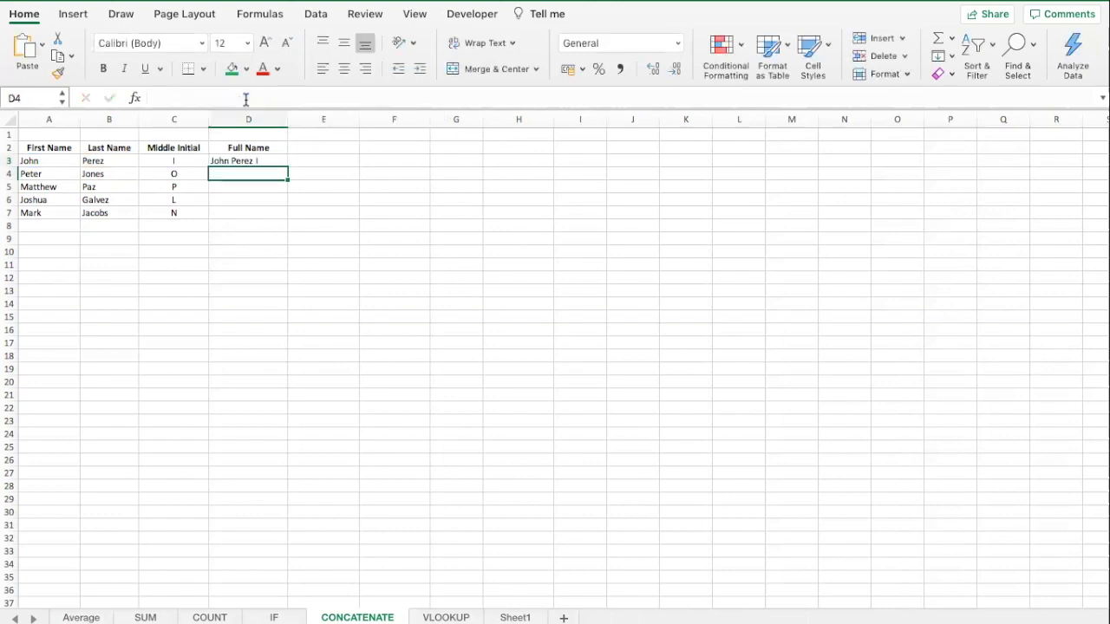
- Fill the D3 formula down the Full Name column through D7 and check the filled cells
{"action": "left_click", "coordinate": [248, 164]}
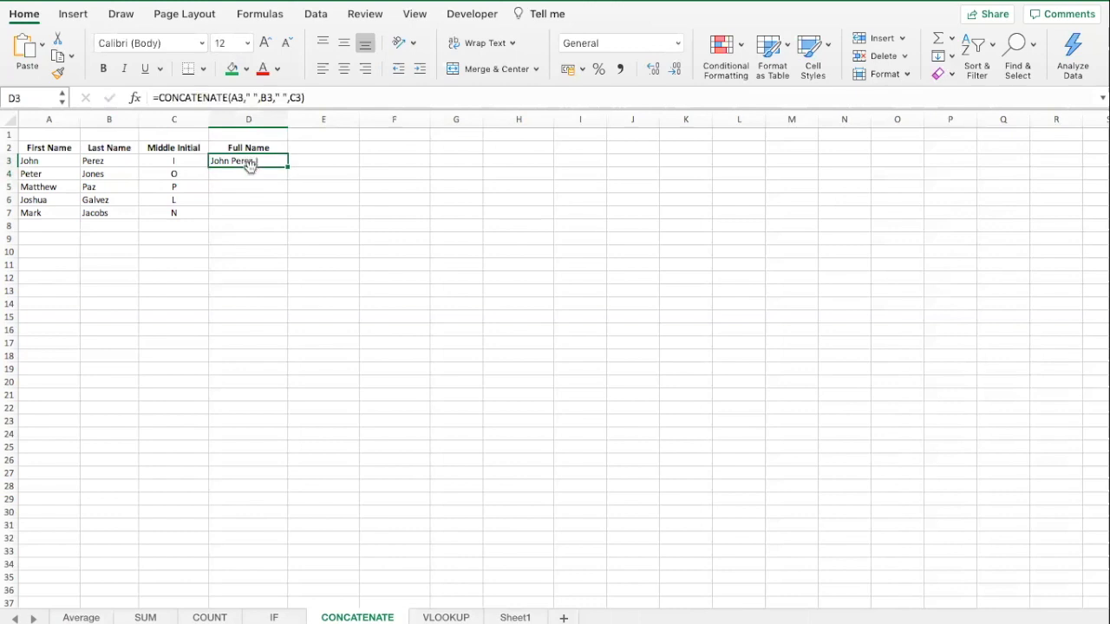
{"action": "left_click", "coordinate": [247, 174]}
{"action": "left_click", "coordinate": [258, 159]}
{"action": "double_click", "coordinate": [286, 165]}
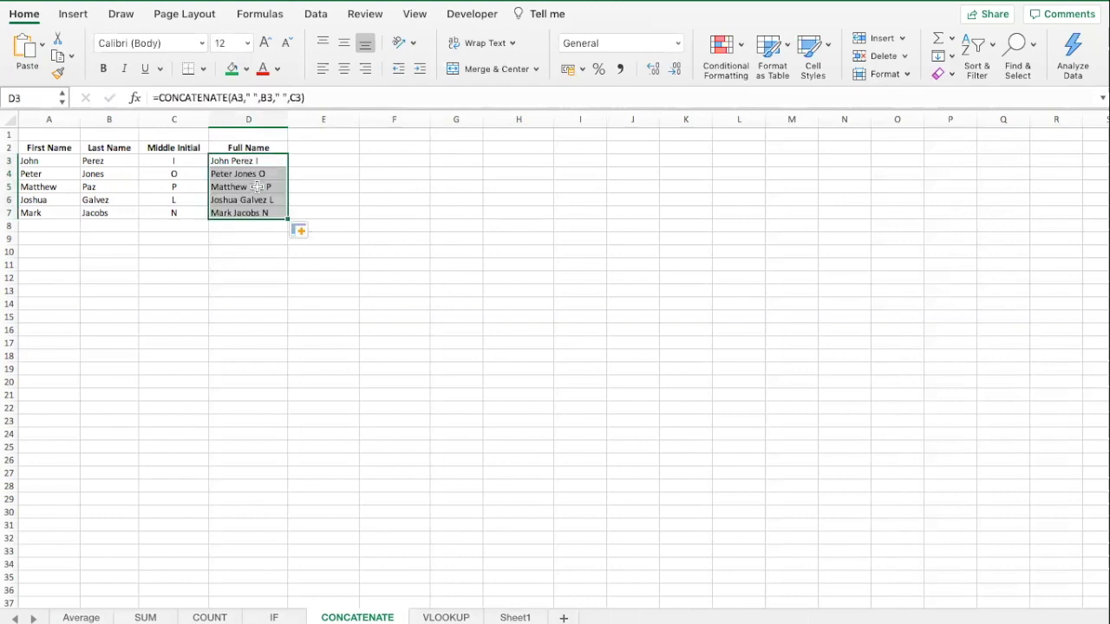
{"action": "left_click", "coordinate": [256, 187]}
{"action": "left_click", "coordinate": [326, 177]}
{"action": "left_click", "coordinate": [276, 161]}
{"action": "left_click", "coordinate": [267, 174]}
{"action": "left_click", "coordinate": [265, 212]}
{"action": "left_click", "coordinate": [263, 240]}
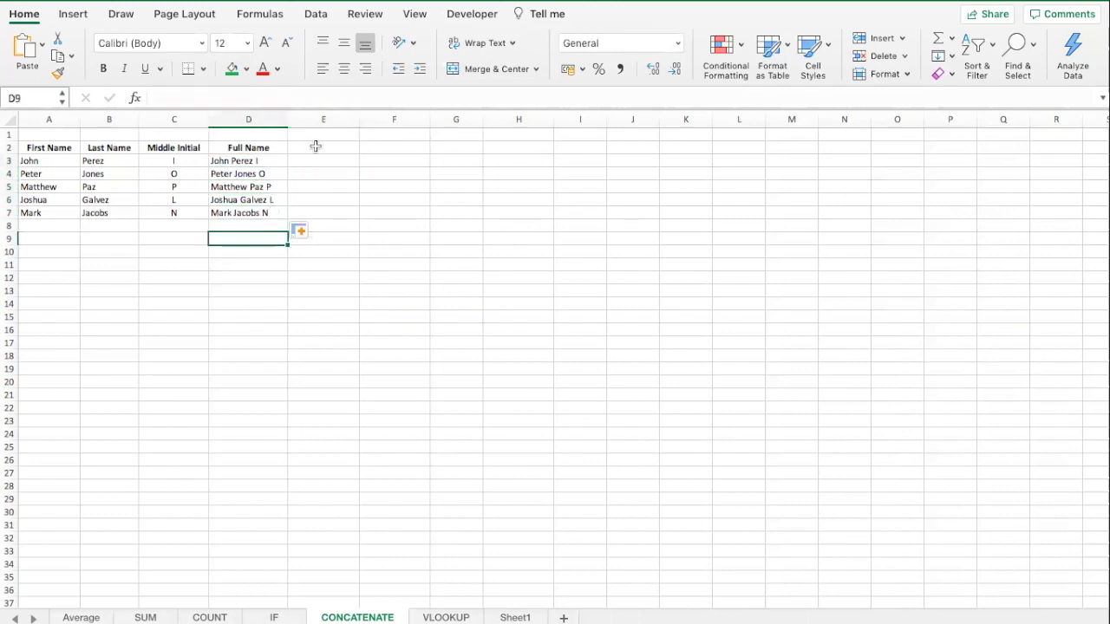
- Enter =CONCATENATE(B3,", ",A3," ",C3) in E3 to put the last name first, followed by a comma
{"action": "left_click", "coordinate": [346, 152]}
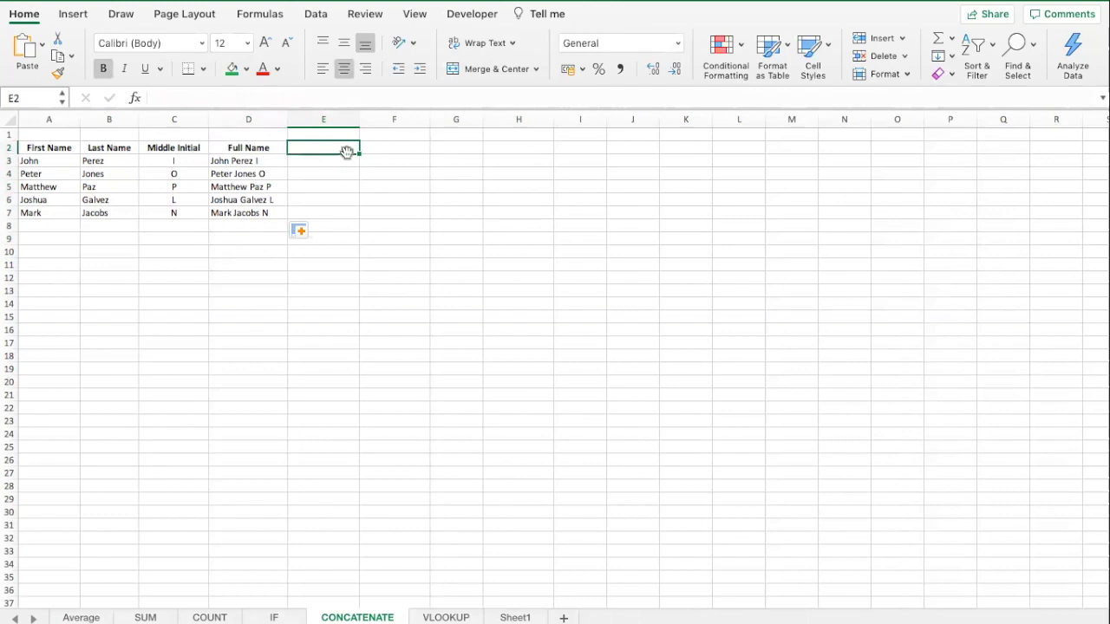
{"action": "left_click", "coordinate": [346, 156]}
{"action": "type", "text": "="}
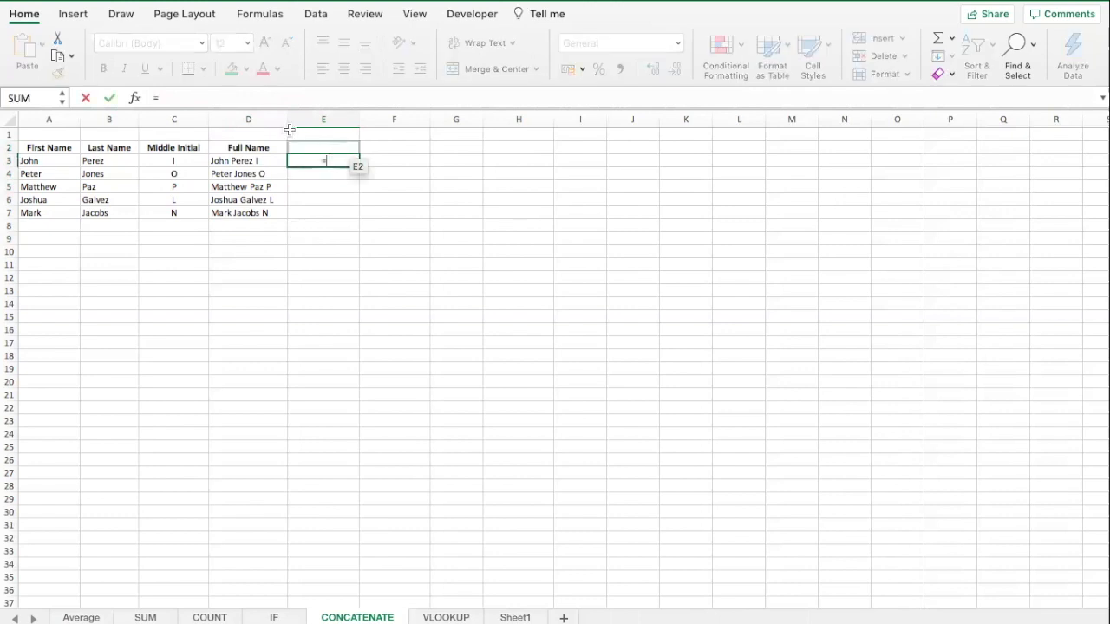
{"action": "type", "text": "CON"}
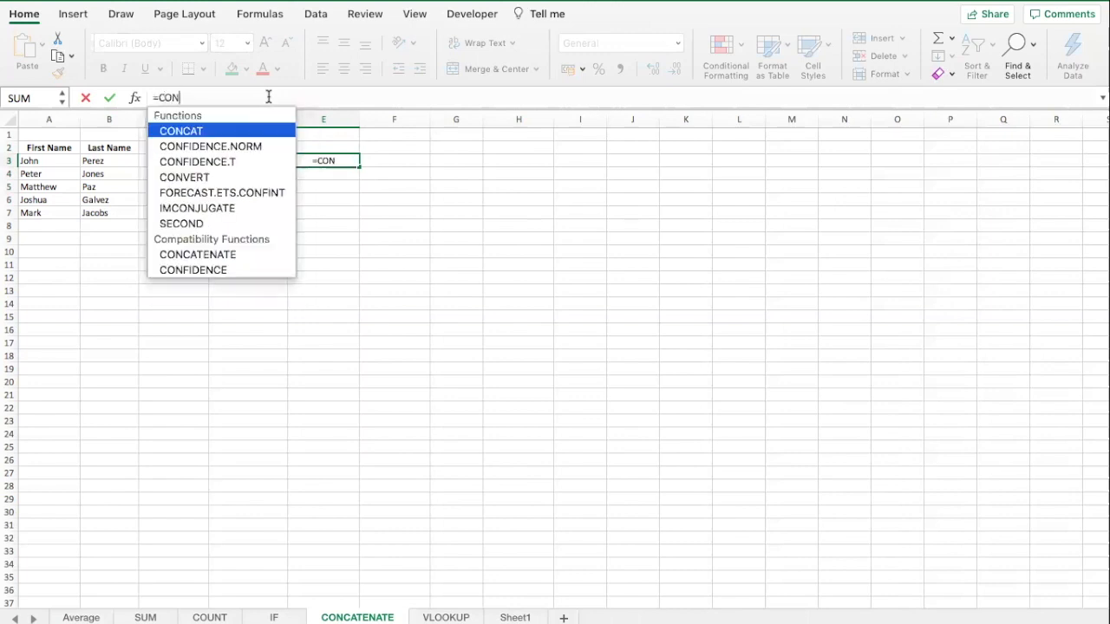
{"action": "type", "text": "CATENATE"}
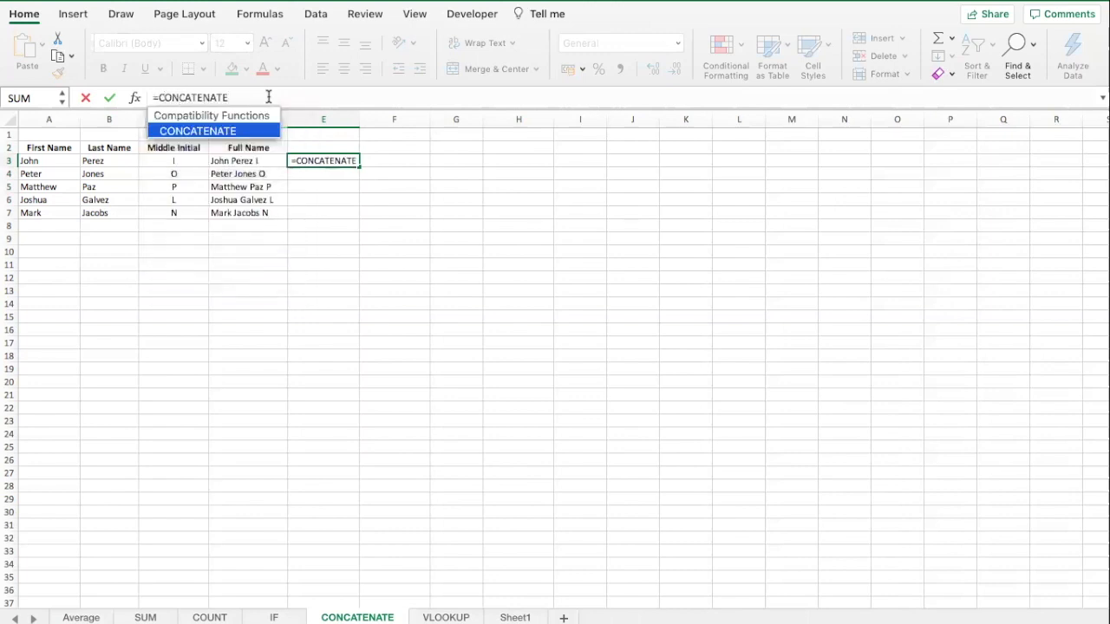
{"action": "type", "text": "("}
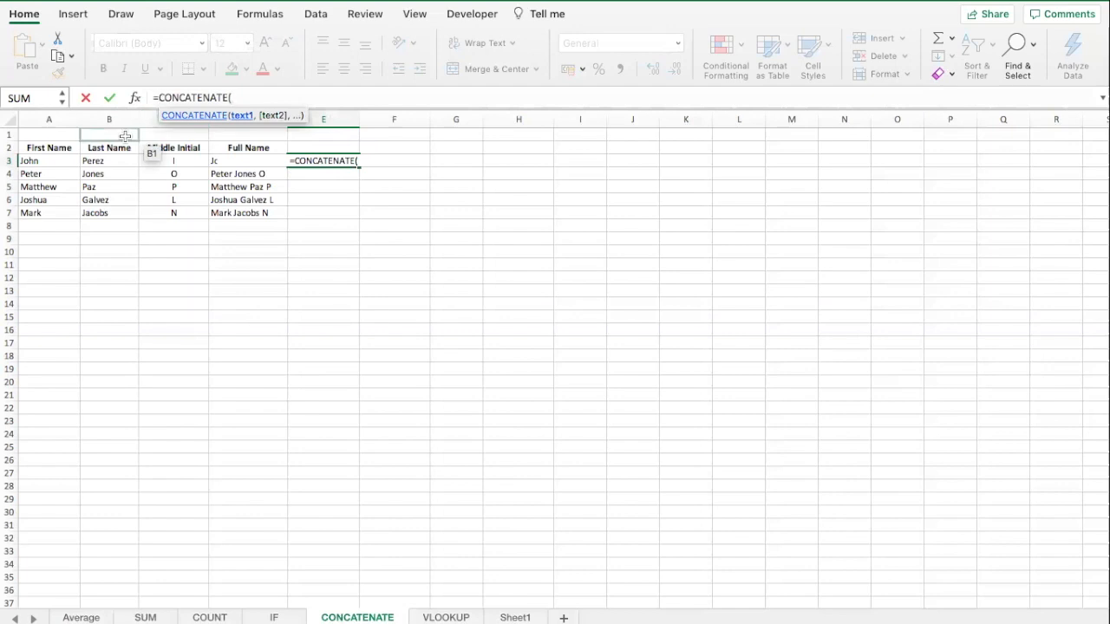
{"action": "left_click", "coordinate": [111, 160]}
{"action": "type", "text": ","}
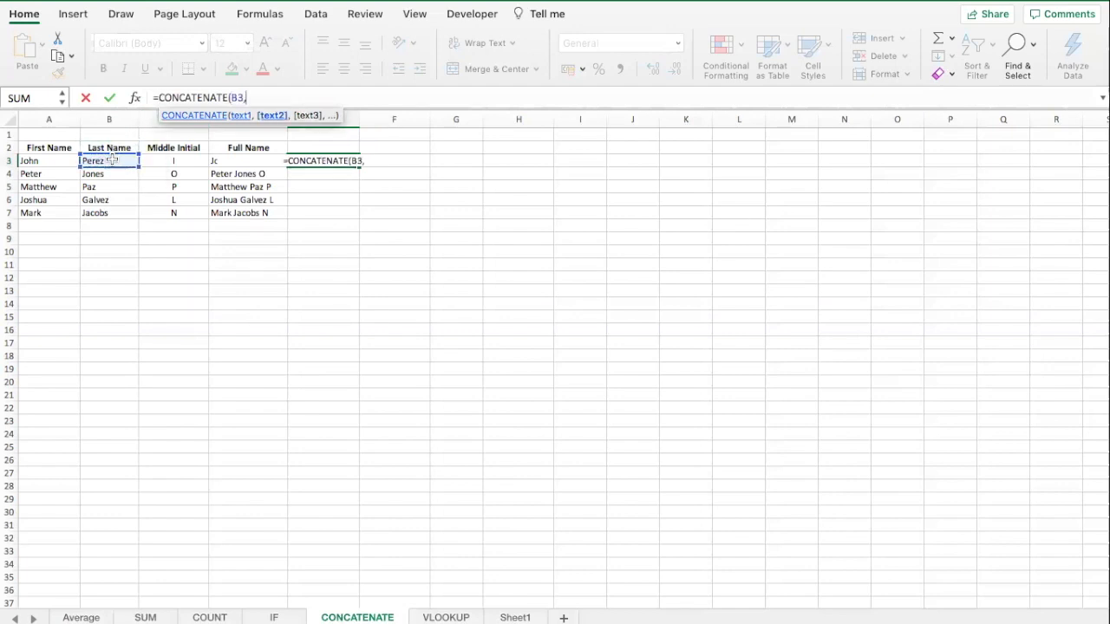
{"action": "type", "text": "\", \","}
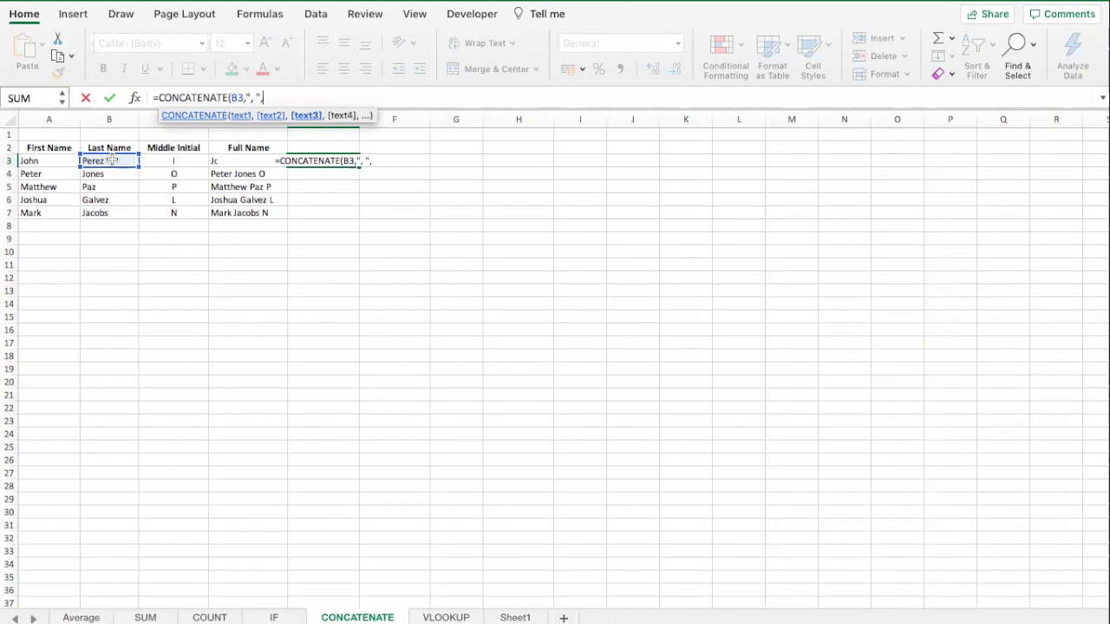
{"action": "left_click", "coordinate": [58, 161]}
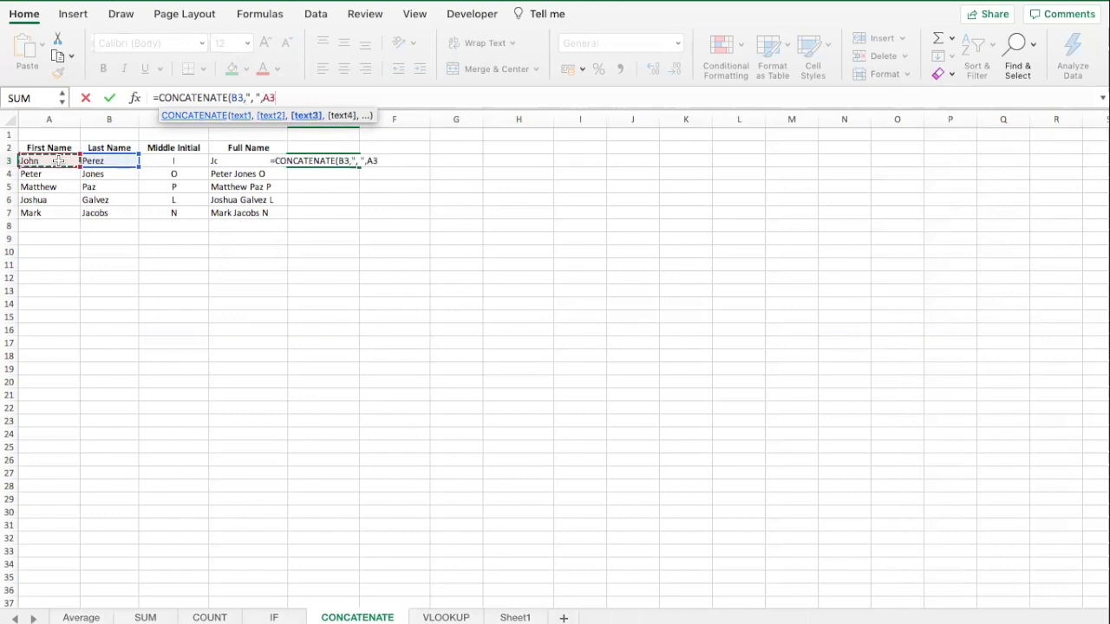
{"action": "type", "text": ",\" \""}
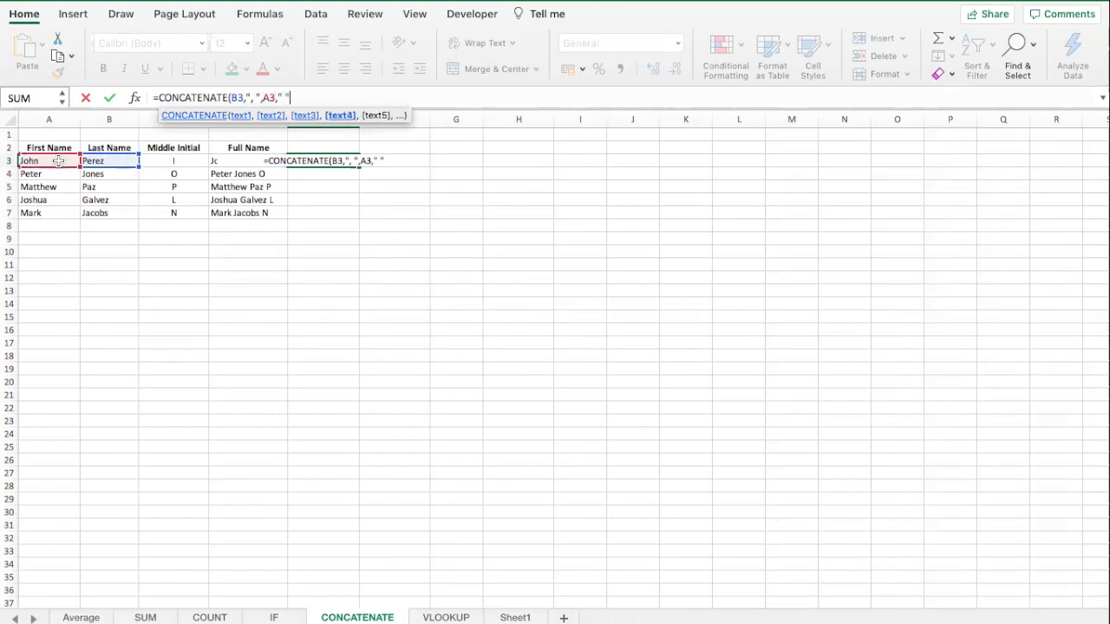
{"action": "type", "text": ","}
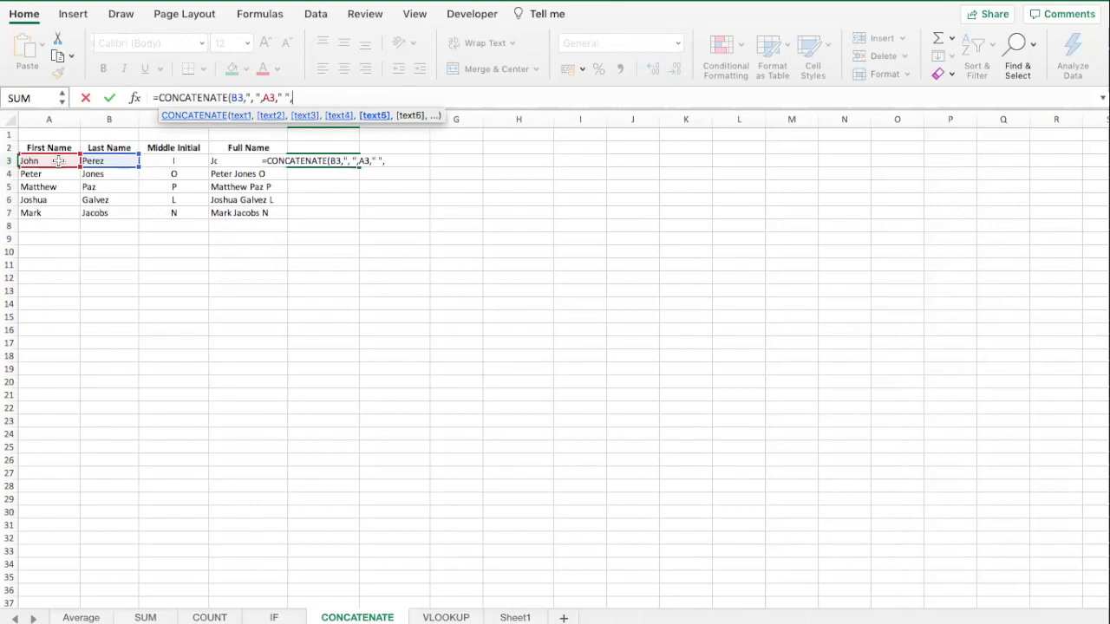
{"action": "left_click", "coordinate": [172, 160]}
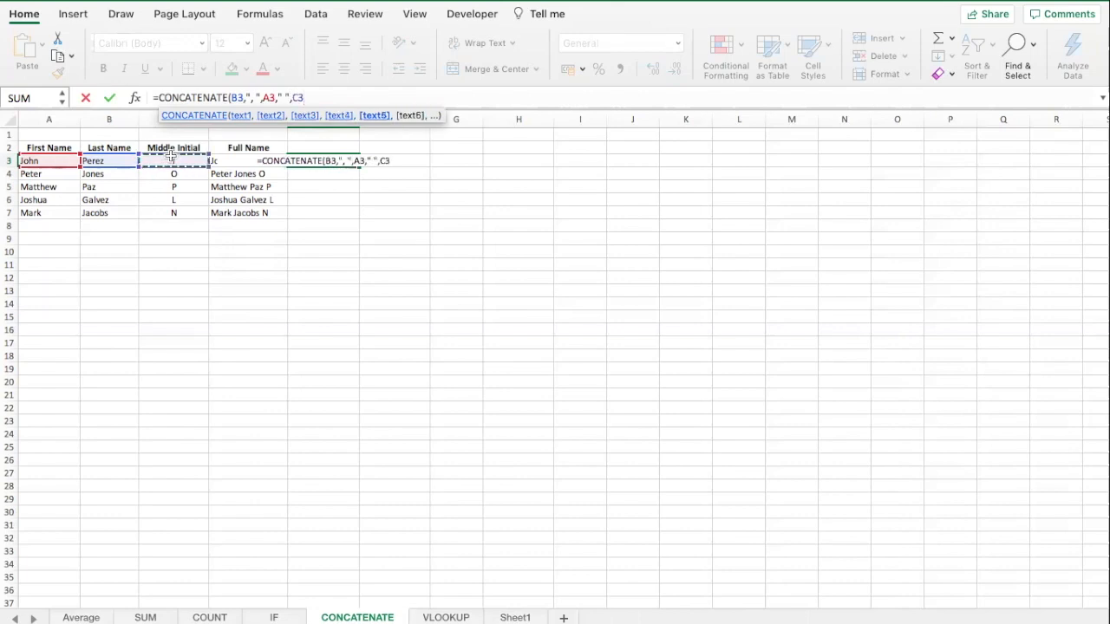
{"action": "type", "text": ")"}
{"action": "key", "text": "Return"}
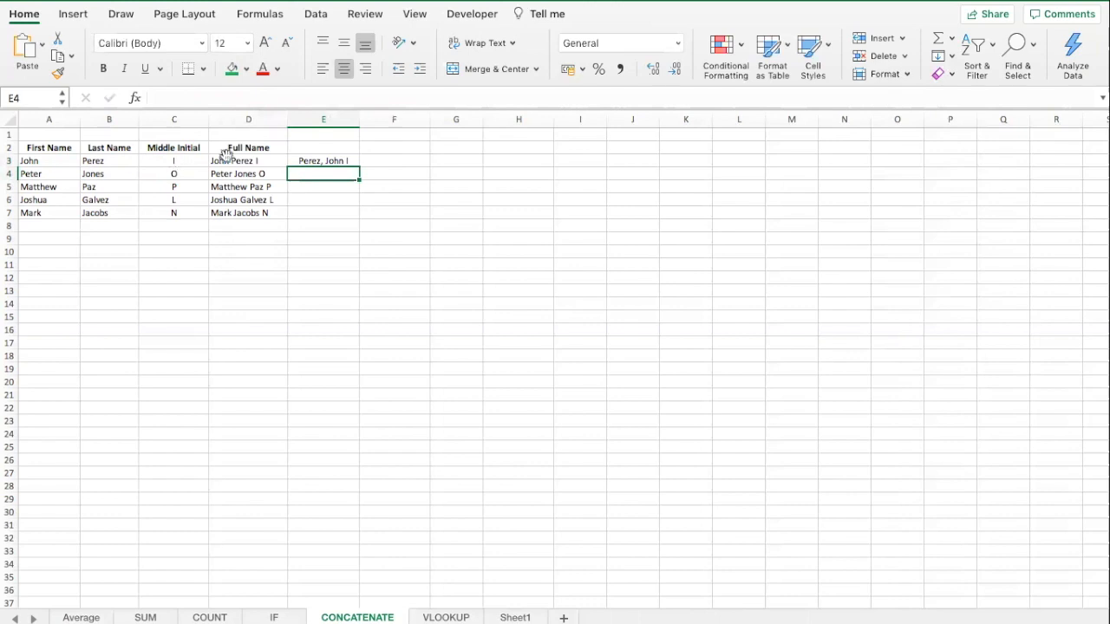
- Widen column E and fill the E3 formula down through E7
{"action": "left_click", "coordinate": [334, 161]}
{"action": "left_click_drag", "start_coordinate": [359, 119], "coordinate": [377, 120]}
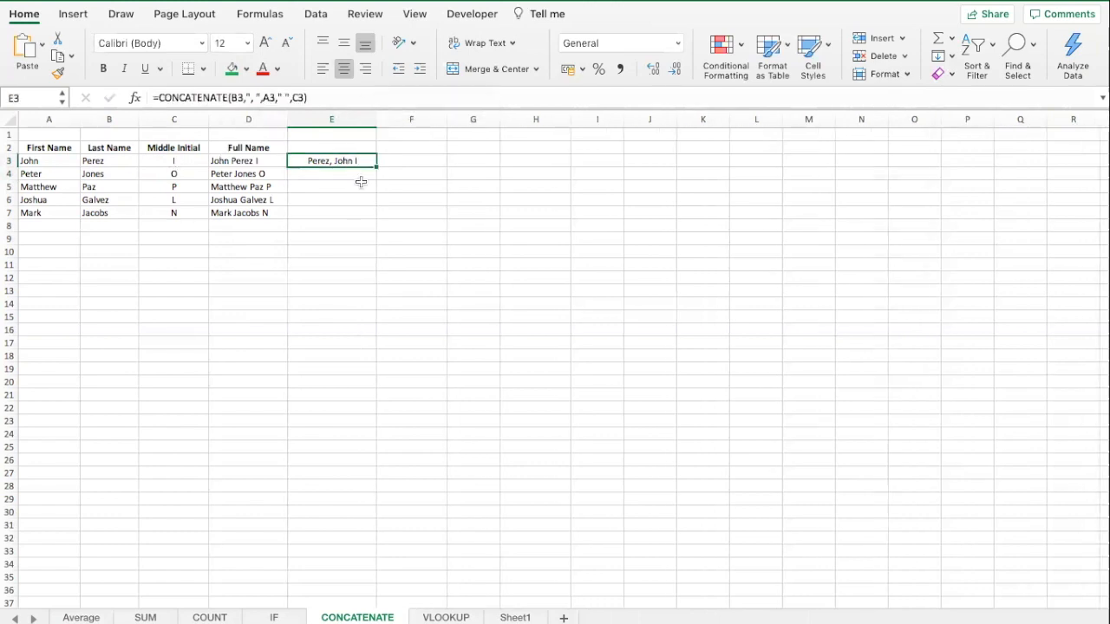
{"action": "left_click", "coordinate": [338, 175]}
{"action": "key", "text": "Up"}
{"action": "left_click", "coordinate": [338, 176]}
{"action": "key", "text": "Up"}
{"action": "double_click", "coordinate": [376, 165]}
{"action": "left_click", "coordinate": [433, 176]}
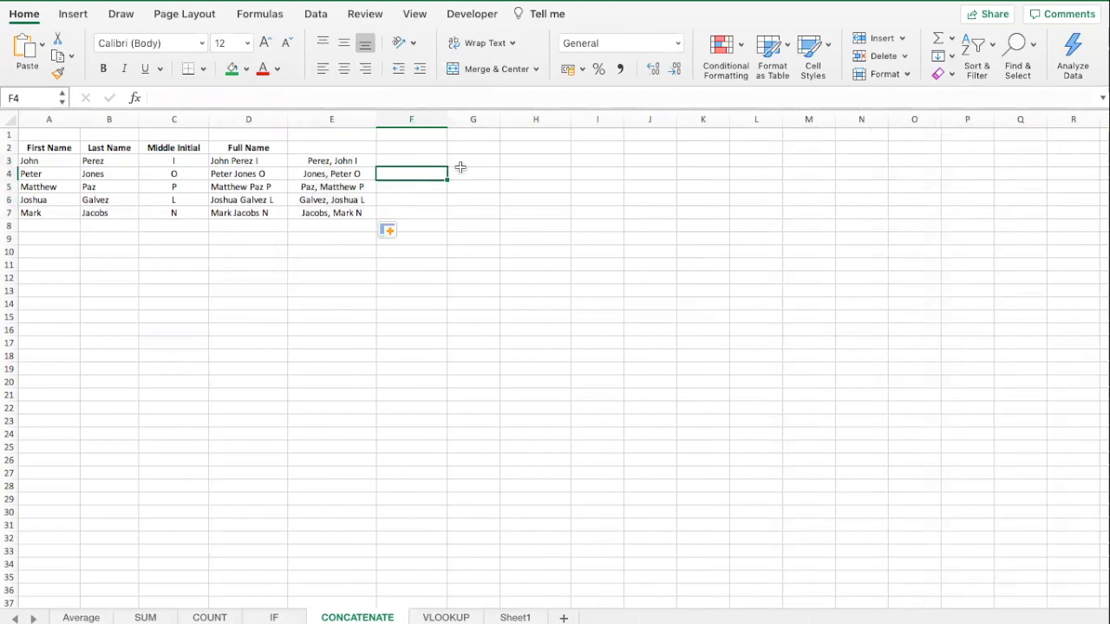
- Enter =B3 & ", " & A3 & " " & C3 in F3 to join the name parts with the ampersand operator
{"action": "left_click", "coordinate": [466, 163]}
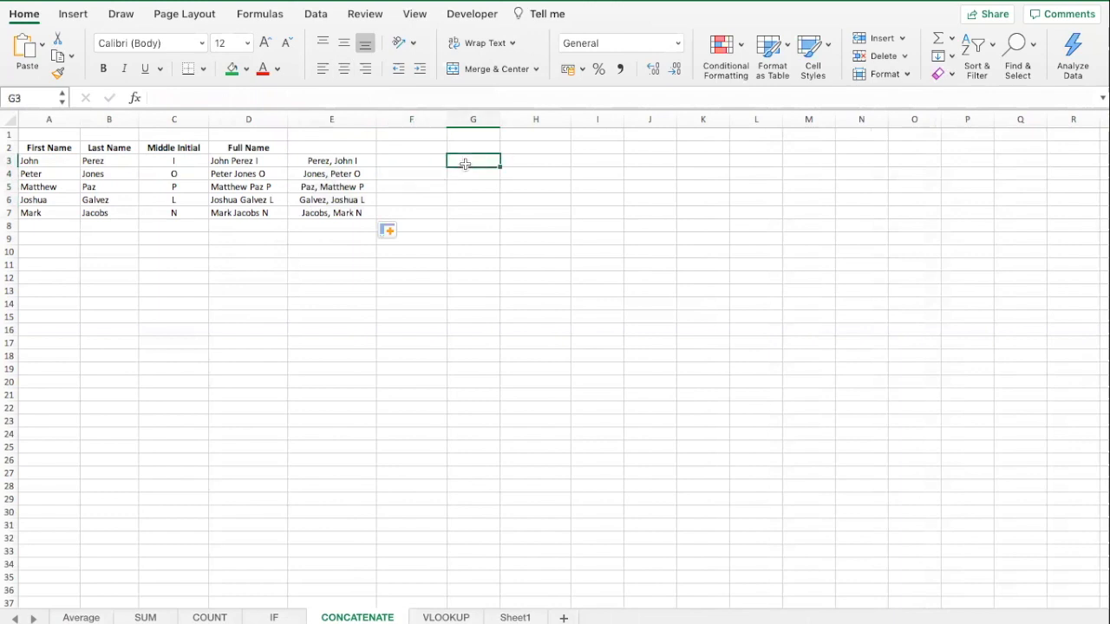
{"action": "left_click", "coordinate": [433, 161]}
{"action": "left_click", "coordinate": [458, 161]}
{"action": "left_click", "coordinate": [430, 161]}
{"action": "left_click", "coordinate": [390, 95]}
{"action": "type", "text": "="}
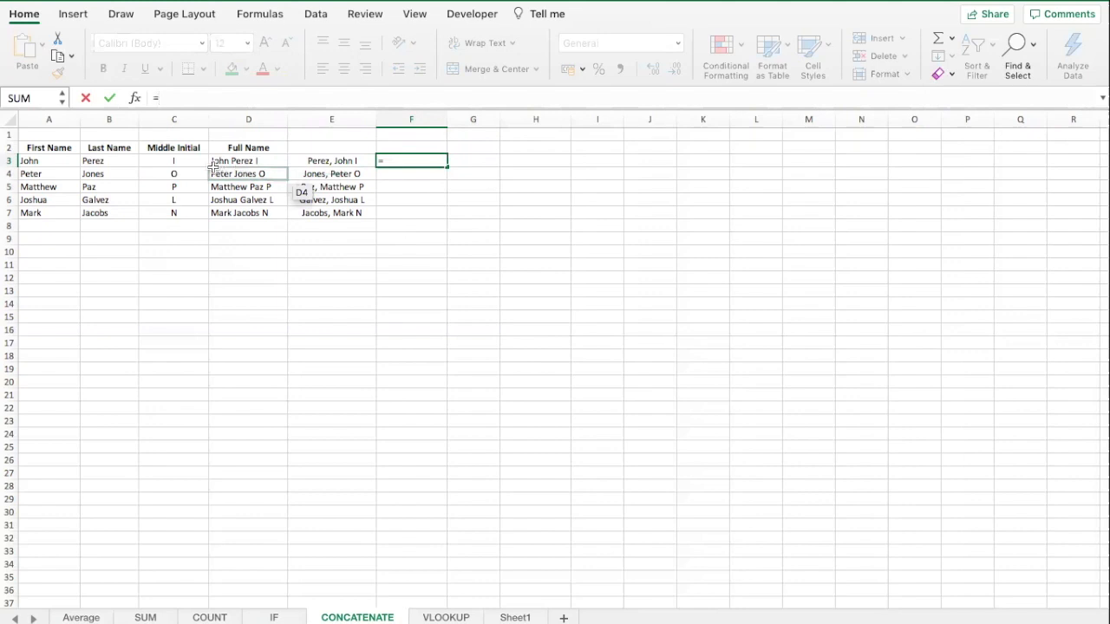
{"action": "left_click", "coordinate": [115, 161]}
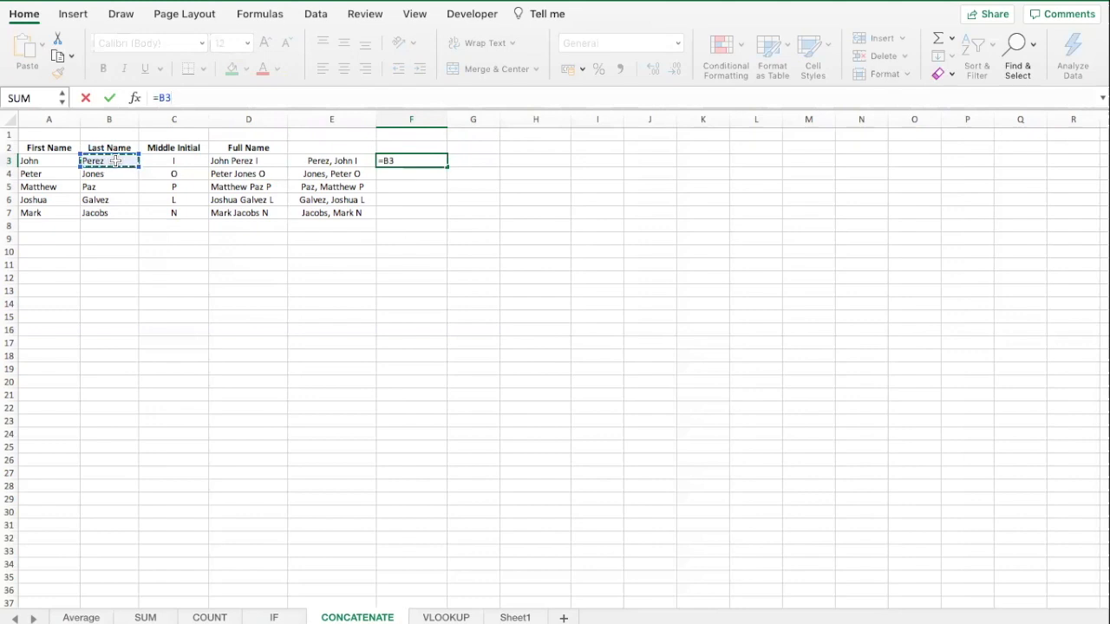
{"action": "type", "text": "& \", \" &"}
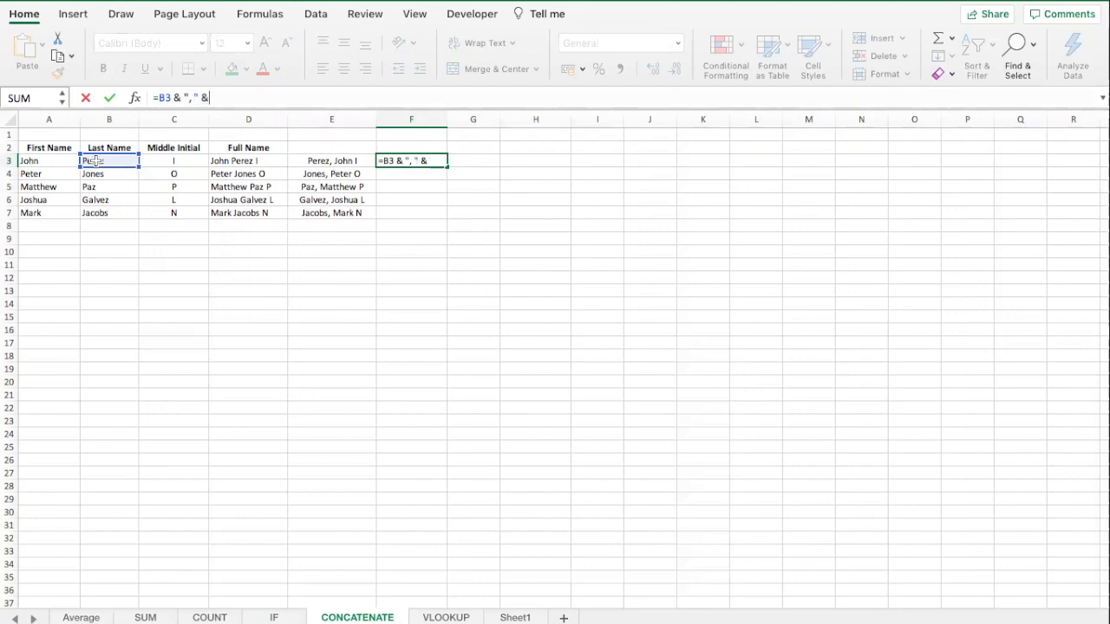
{"action": "left_click", "coordinate": [50, 163]}
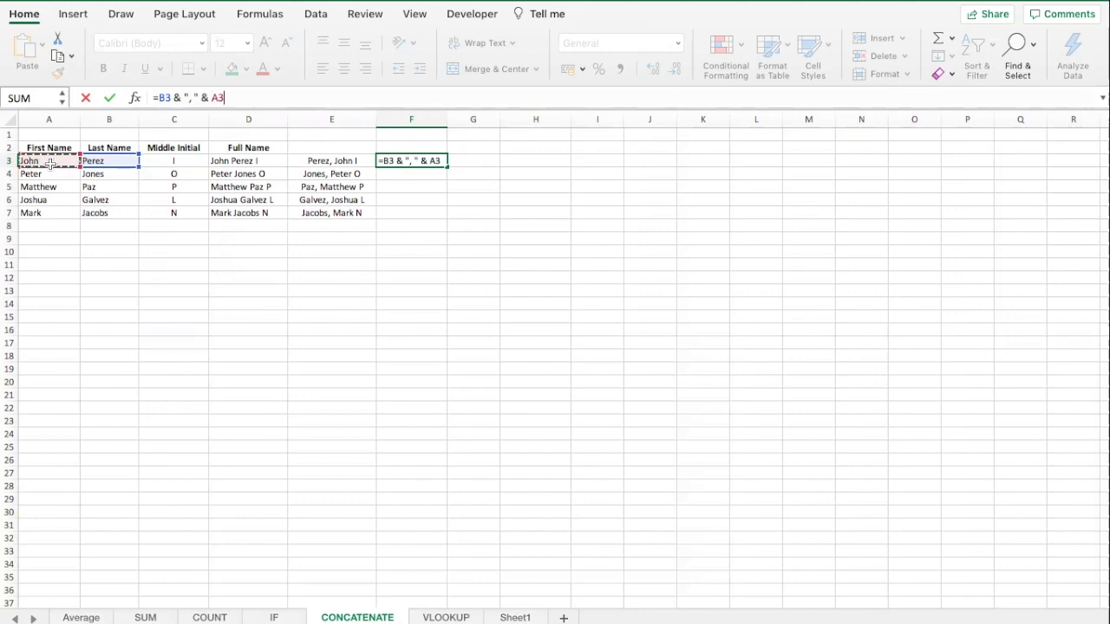
{"action": "type", "text": "&"}
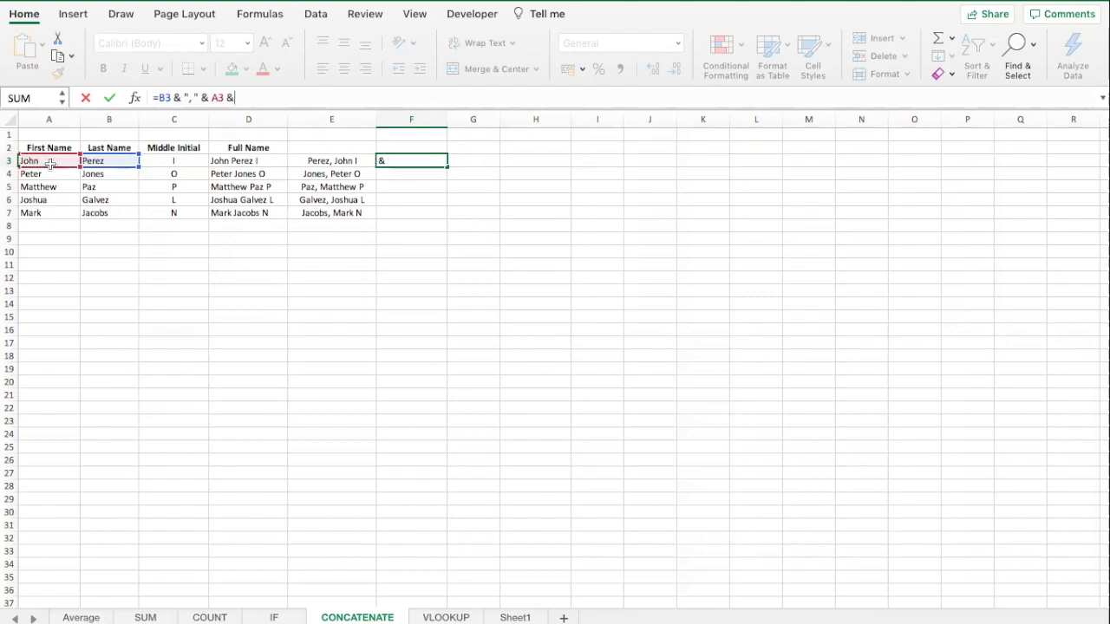
{"action": "type", "text": " \" \" &"}
{"action": "left_click", "coordinate": [156, 161]}
{"action": "key", "text": "Return"}
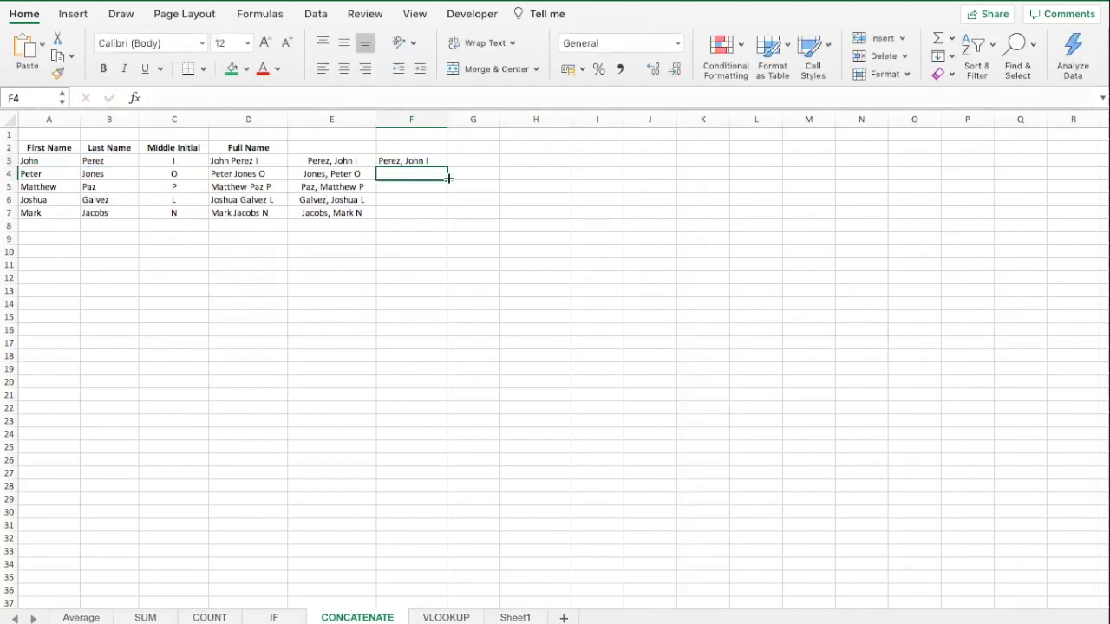
- Fill the F3 formula down through F7 and center the filled cells horizontally
{"action": "left_click", "coordinate": [438, 161]}
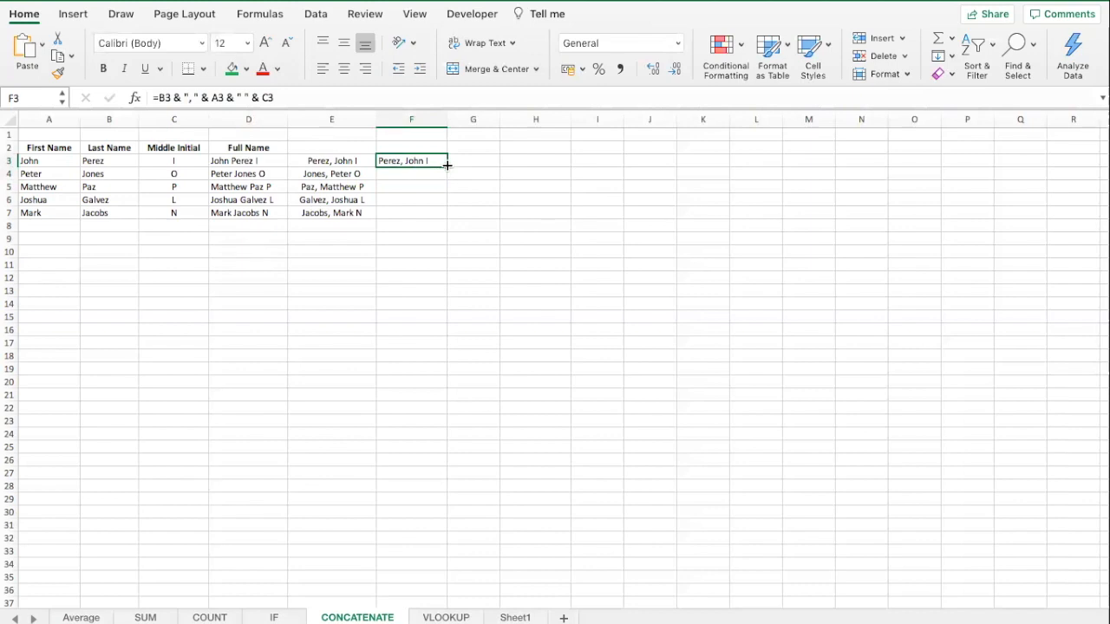
{"action": "left_click_drag", "start_coordinate": [446, 164], "coordinate": [447, 217]}
{"action": "left_click", "coordinate": [343, 68]}
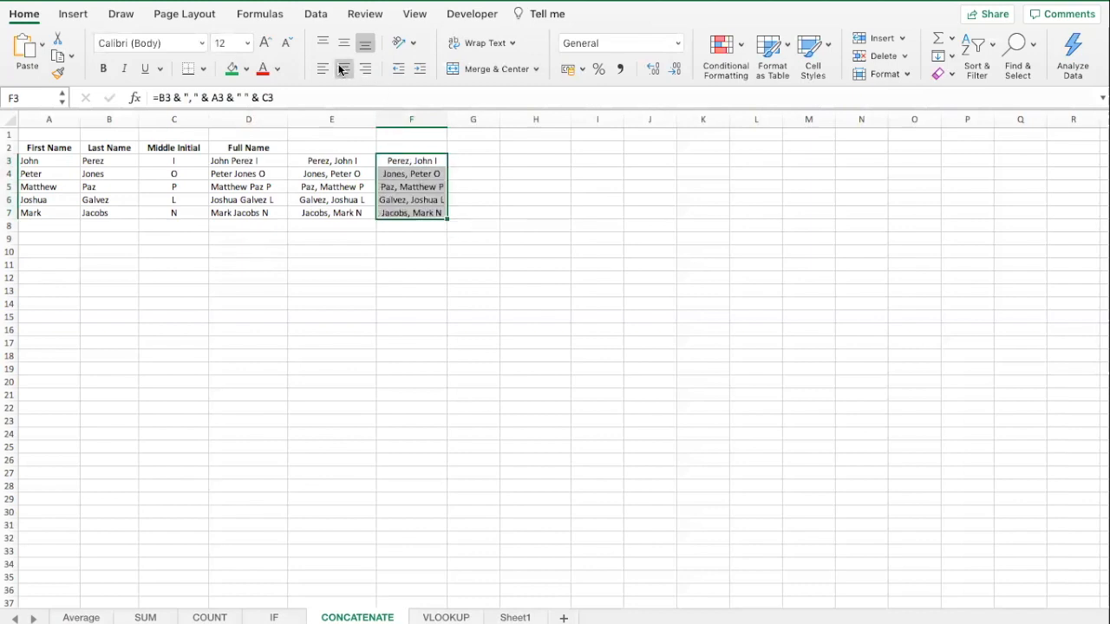
{"action": "left_click", "coordinate": [403, 242]}
- Compare the CONCATENATE formulas in column E with the ampersand formulas in column F
{"action": "left_click", "coordinate": [347, 161]}
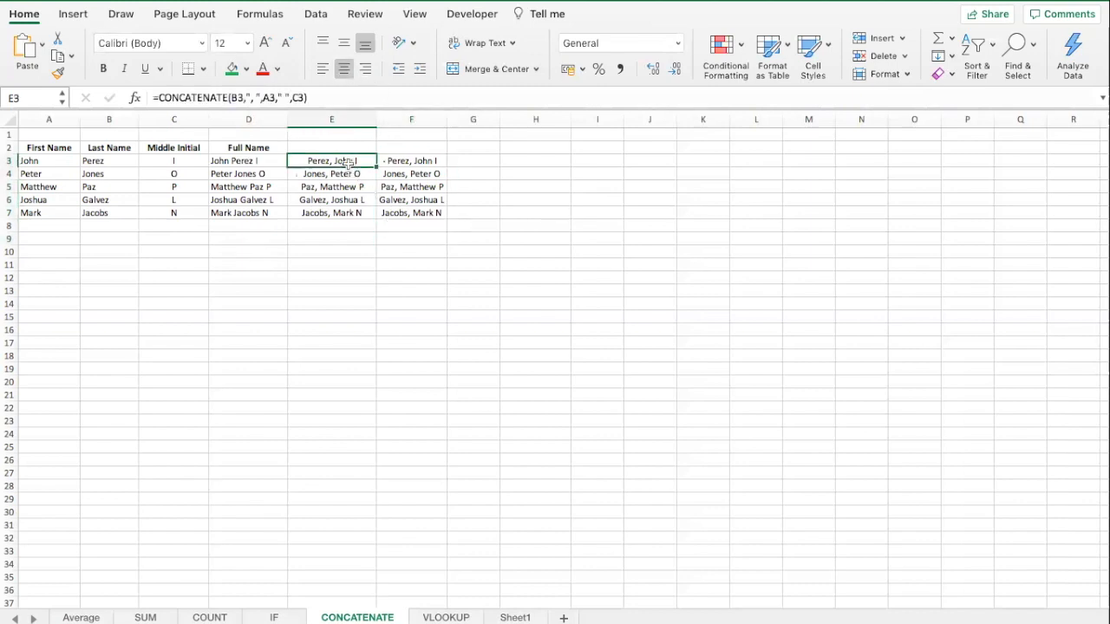
{"action": "left_click", "coordinate": [414, 164]}
{"action": "left_click", "coordinate": [344, 159]}
{"action": "left_click", "coordinate": [399, 174]}
{"action": "left_click", "coordinate": [378, 234]}
{"action": "left_click", "coordinate": [301, 237]}
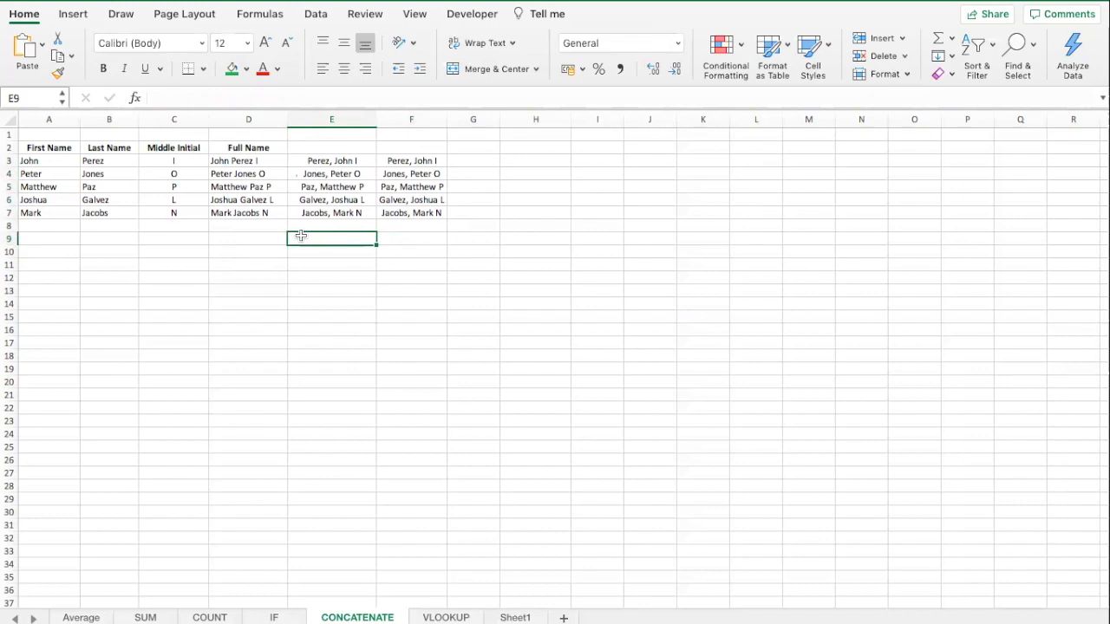
- Switch to the VLOOKUP worksheet
{"action": "left_click", "coordinate": [419, 382]}
{"action": "left_click", "coordinate": [478, 370]}
{"action": "left_click", "coordinate": [445, 617]}
{"action": "left_click", "coordinate": [411, 313]}
{"action": "left_click", "coordinate": [354, 277]}
{"action": "left_click", "coordinate": [175, 247]}
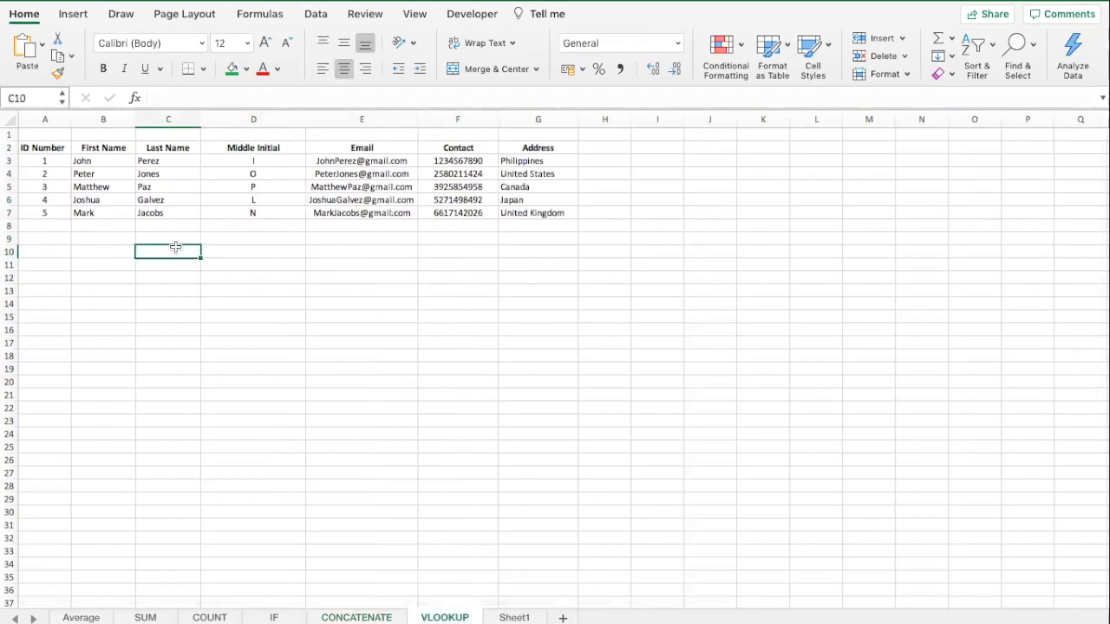
- Examine the contact table in A2:G7, including its ID, name, email, contact and address columns
{"action": "left_click", "coordinate": [179, 236]}
{"action": "left_click", "coordinate": [234, 245]}
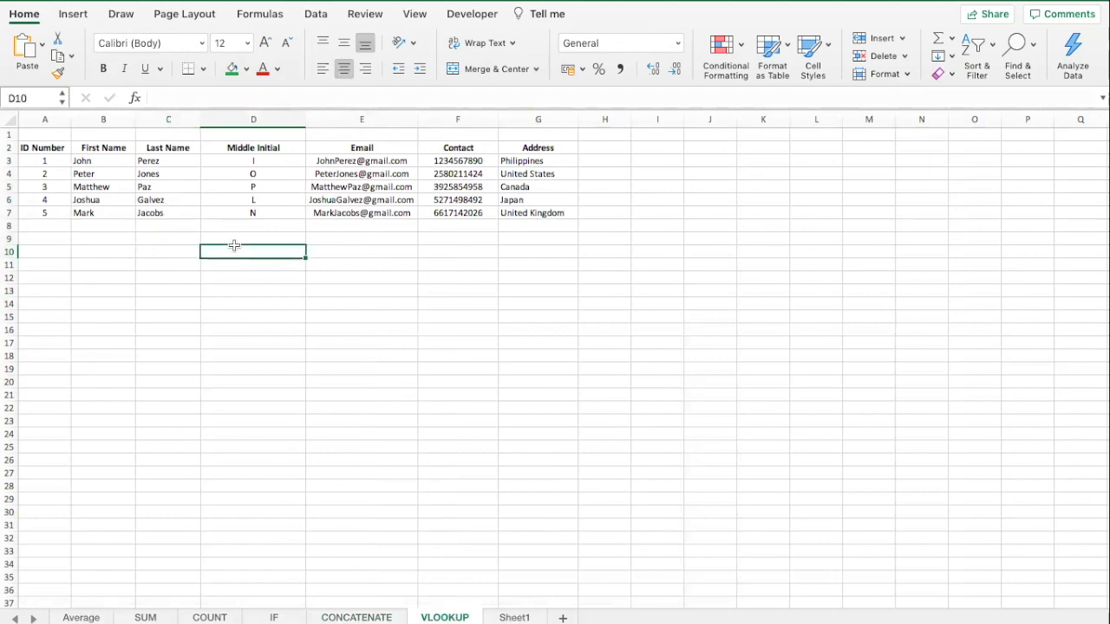
{"action": "left_click", "coordinate": [154, 238]}
{"action": "left_click", "coordinate": [103, 225]}
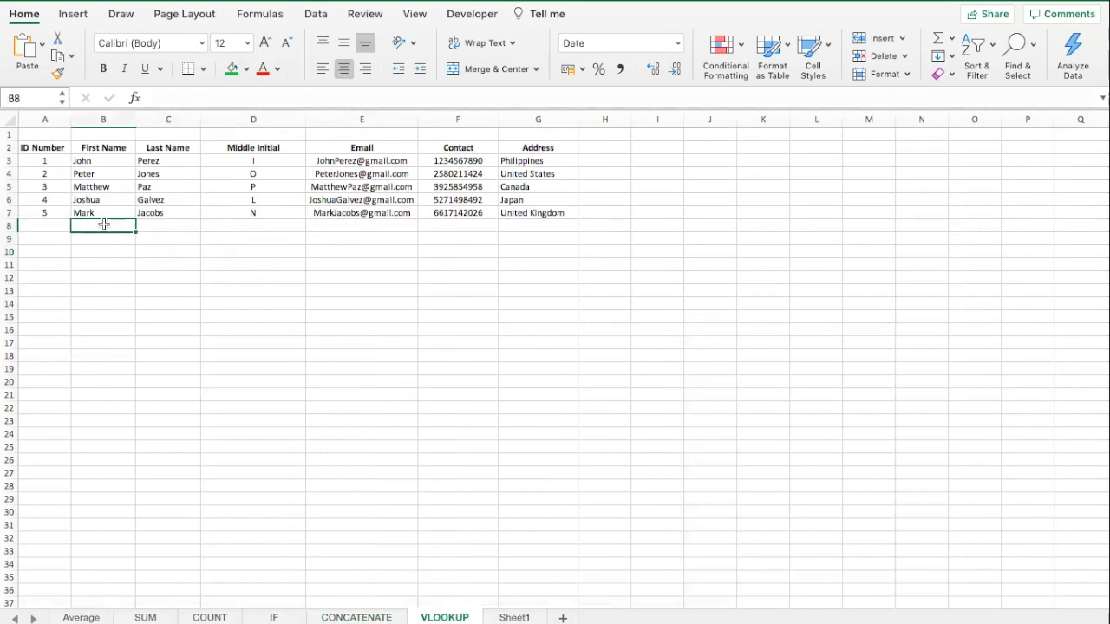
{"action": "left_click", "coordinate": [179, 225]}
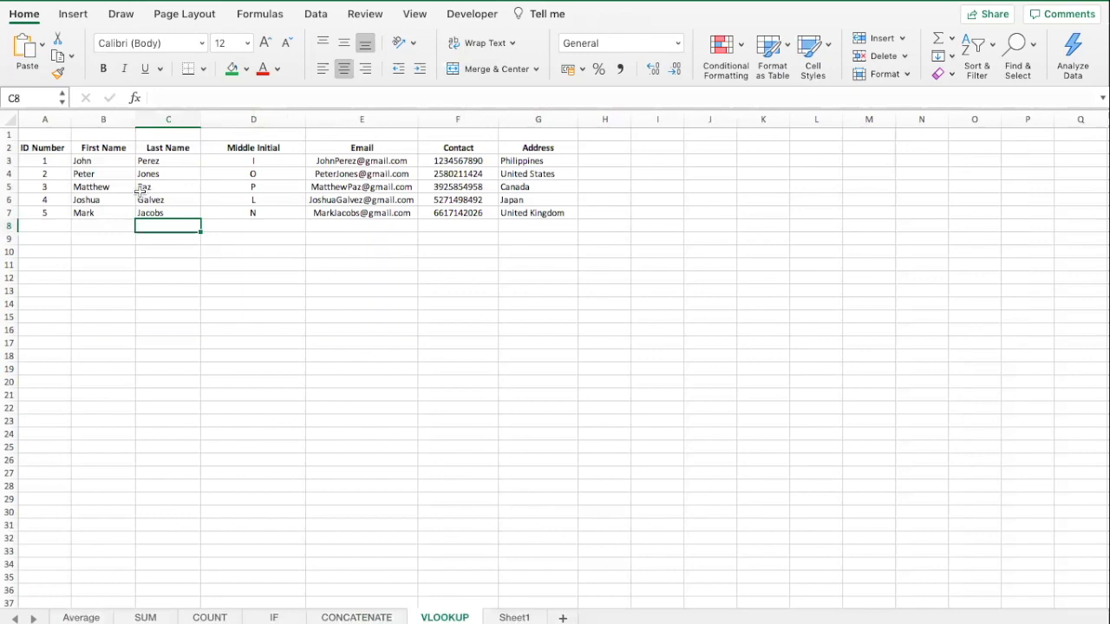
{"action": "left_click", "coordinate": [99, 169]}
{"action": "left_click", "coordinate": [223, 261]}
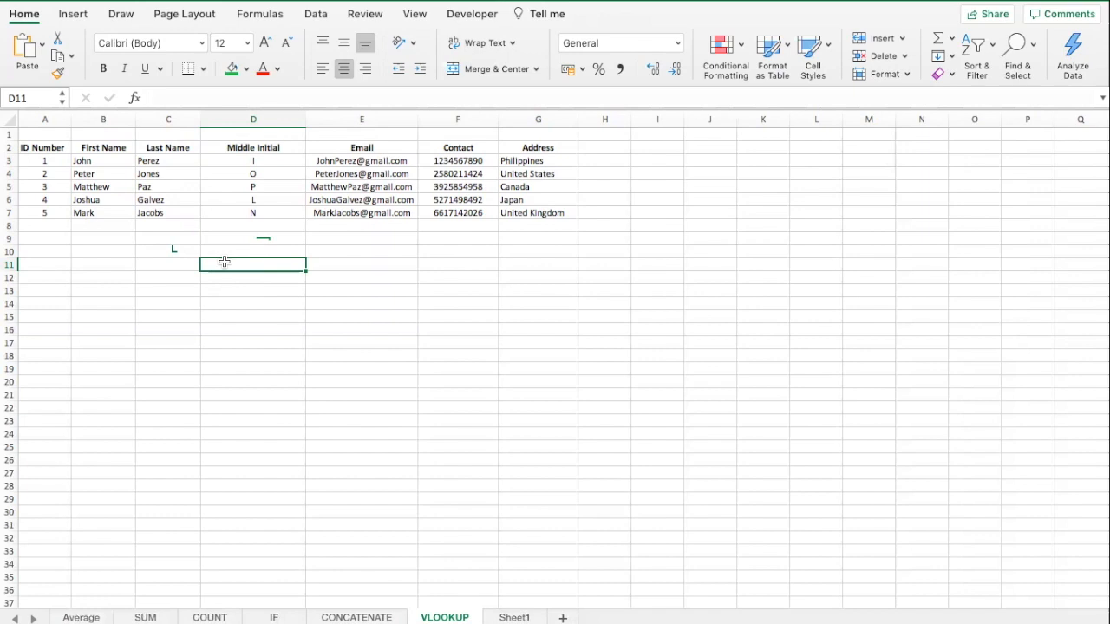
{"action": "left_click", "coordinate": [144, 263]}
{"action": "left_click_drag", "start_coordinate": [44, 148], "coordinate": [525, 217]}
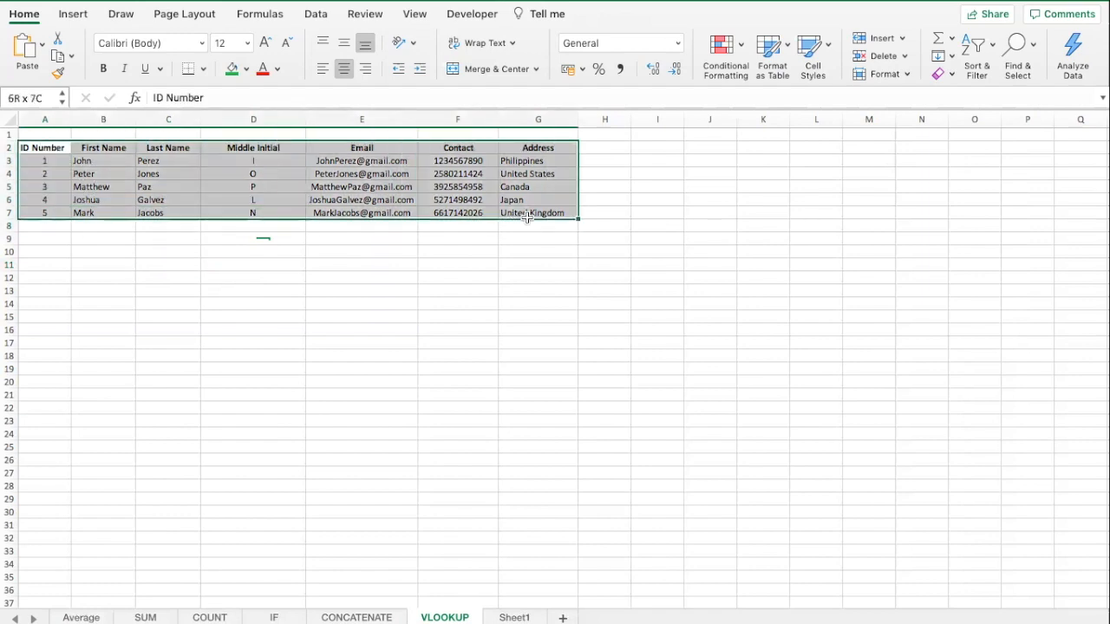
{"action": "left_click", "coordinate": [480, 263]}
{"action": "left_click", "coordinate": [366, 268]}
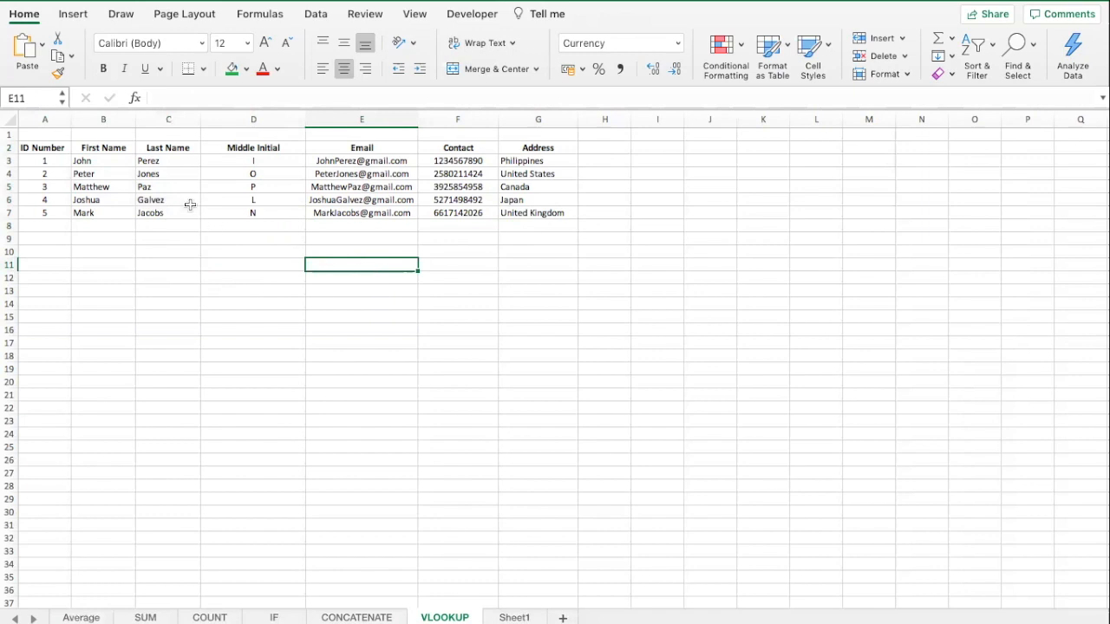
{"action": "left_click", "coordinate": [122, 149]}
{"action": "left_click", "coordinate": [183, 150]}
{"action": "left_click", "coordinate": [250, 149]}
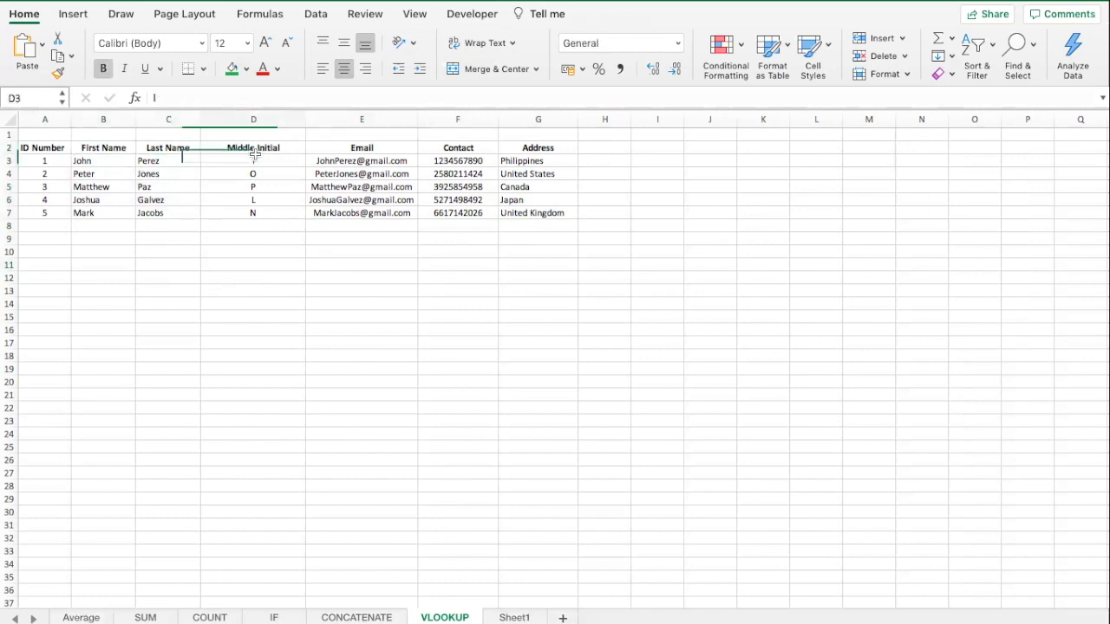
{"action": "left_click", "coordinate": [364, 149]}
{"action": "left_click", "coordinate": [532, 150]}
{"action": "left_click", "coordinate": [415, 235]}
{"action": "left_click", "coordinate": [138, 268]}
{"action": "left_click", "coordinate": [162, 293]}
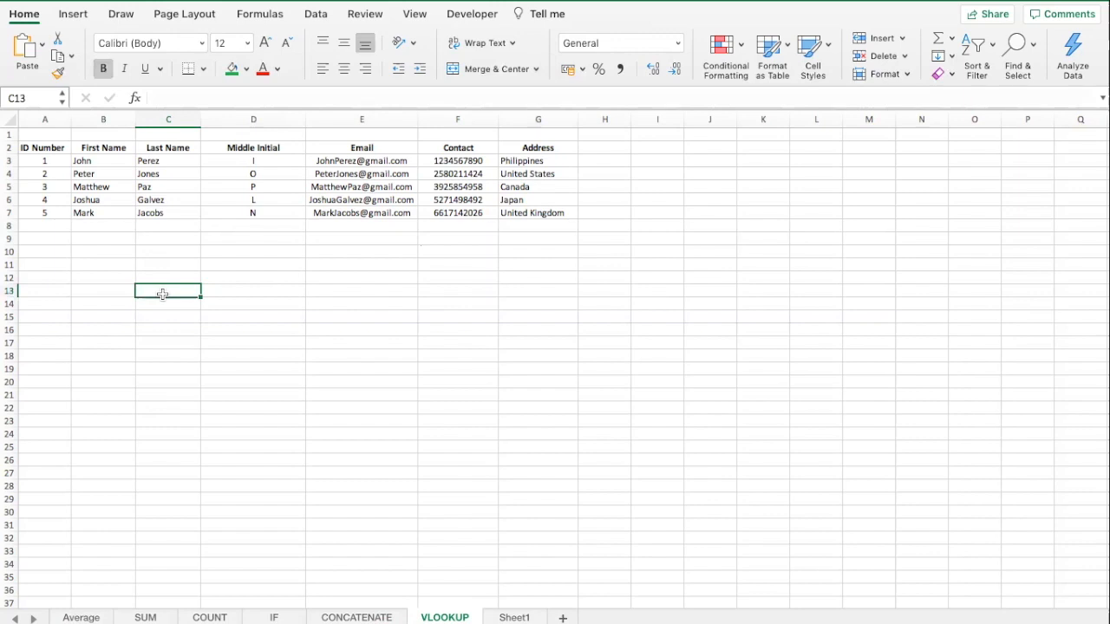
- Enter the labels ID, First Name, Last Name, Middle I, Email, Contact and Address down cells C12:C18
{"action": "left_click", "coordinate": [161, 267]}
{"action": "left_click", "coordinate": [164, 279]}
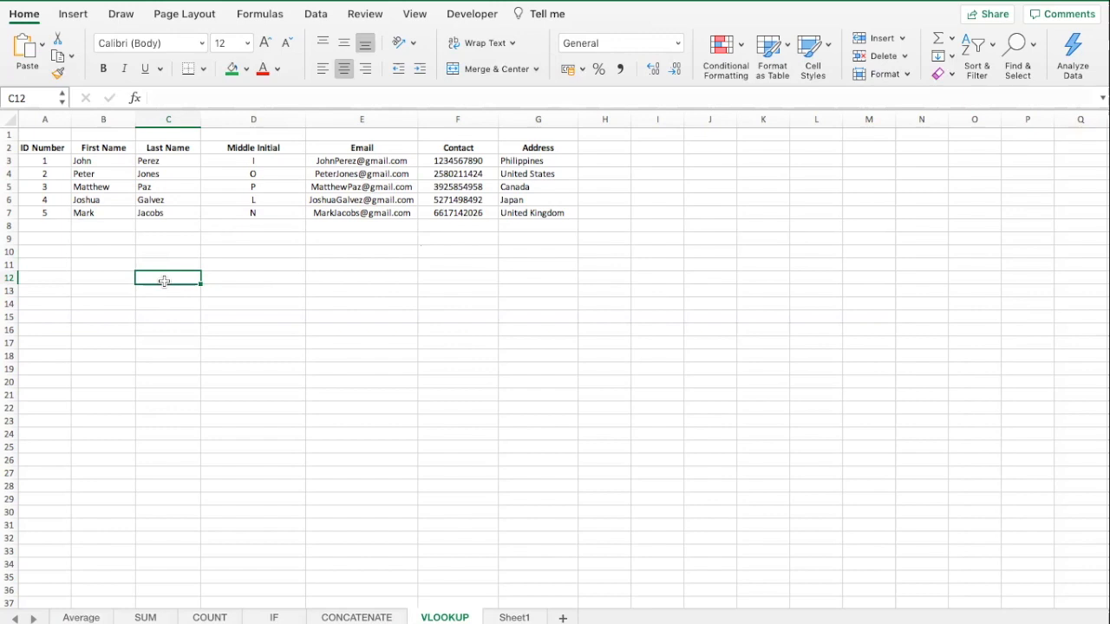
{"action": "type", "text": "ID"}
{"action": "key", "text": "Return"}
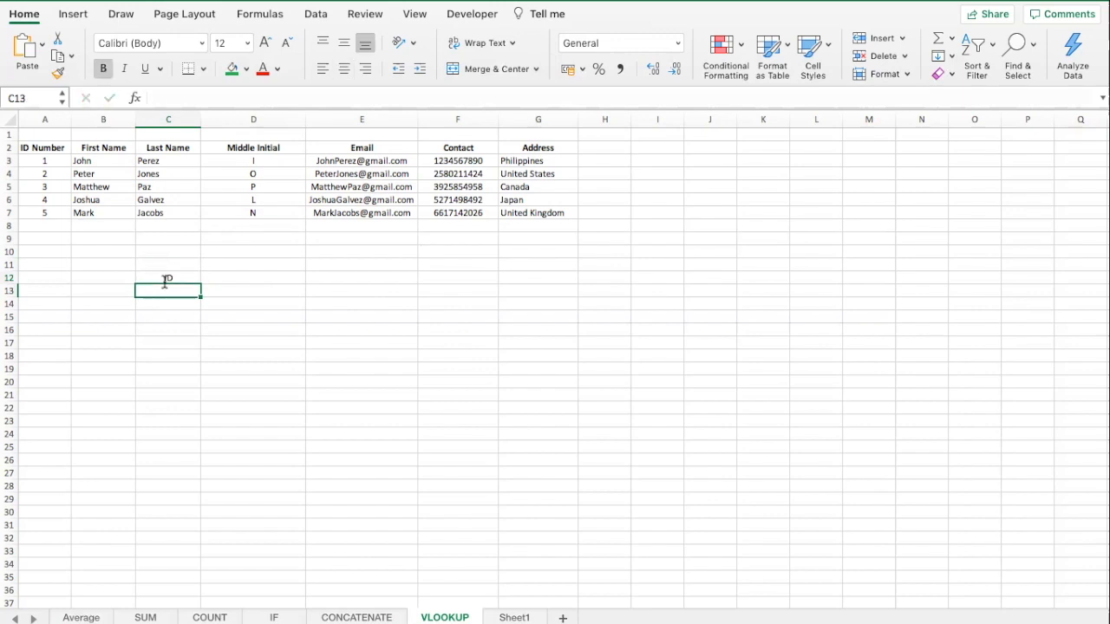
{"action": "type", "text": "First Name"}
{"action": "key", "text": "Return"}
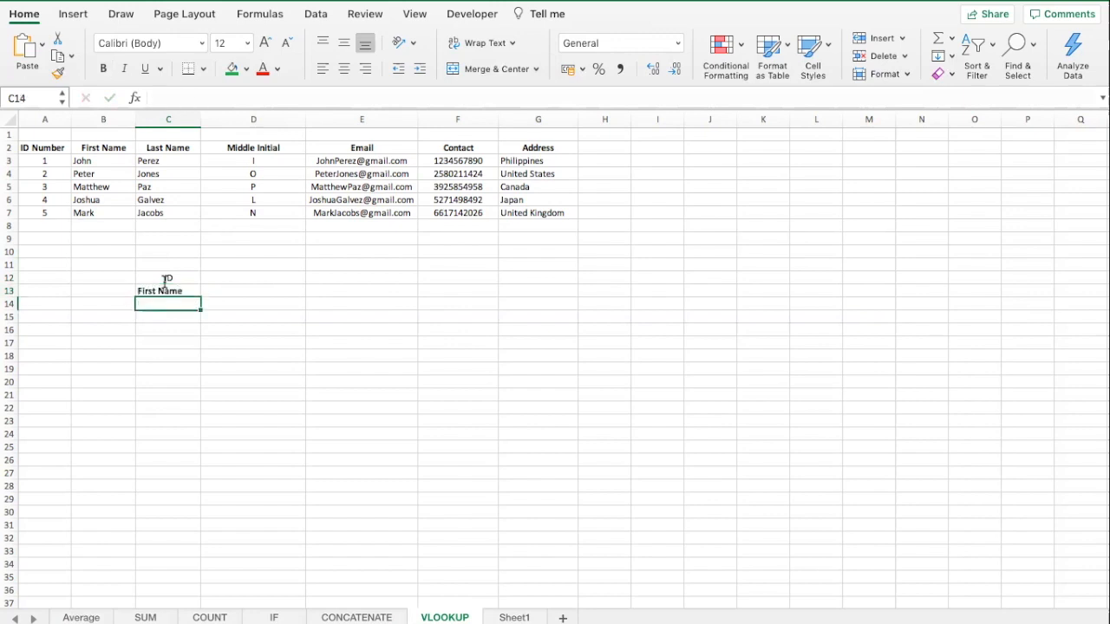
{"action": "type", "text": "Last Name"}
{"action": "key", "text": "Return"}
{"action": "type", "text": "Middle I"}
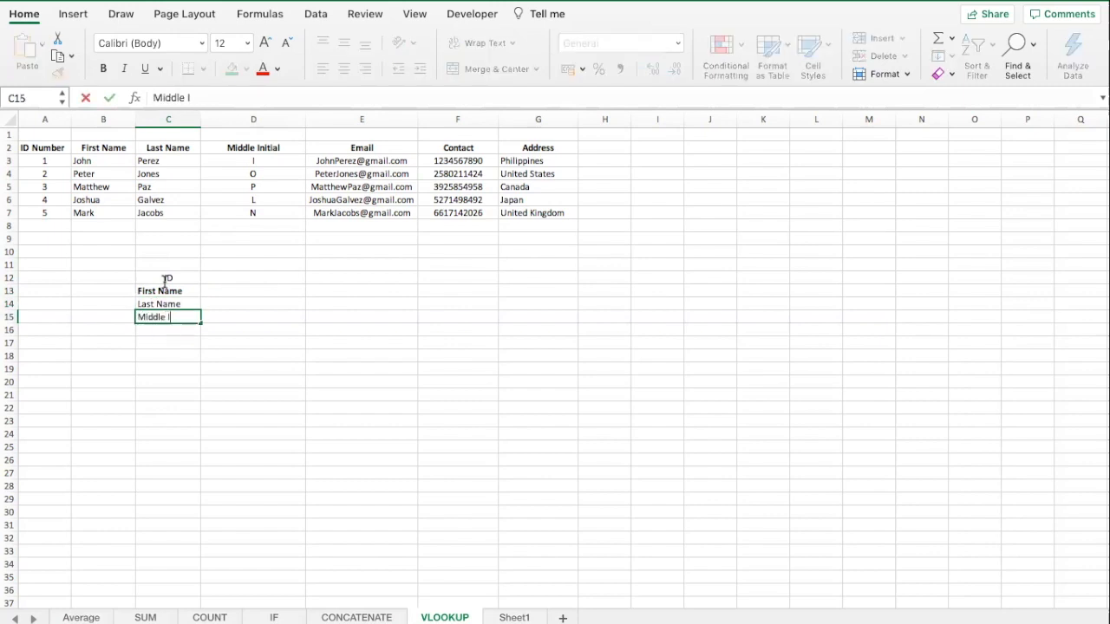
{"action": "key", "text": "Return"}
{"action": "type", "text": "Email"}
{"action": "key", "text": "Return"}
{"action": "type", "text": "Contact"}
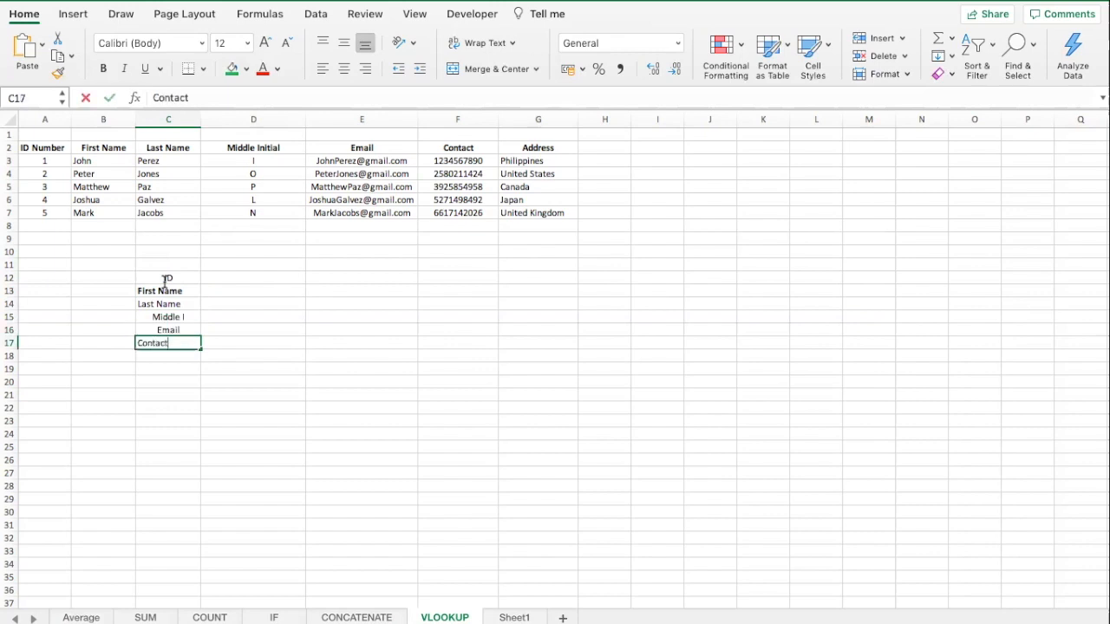
{"action": "key", "text": "Return"}
{"action": "type", "text": "Address"}
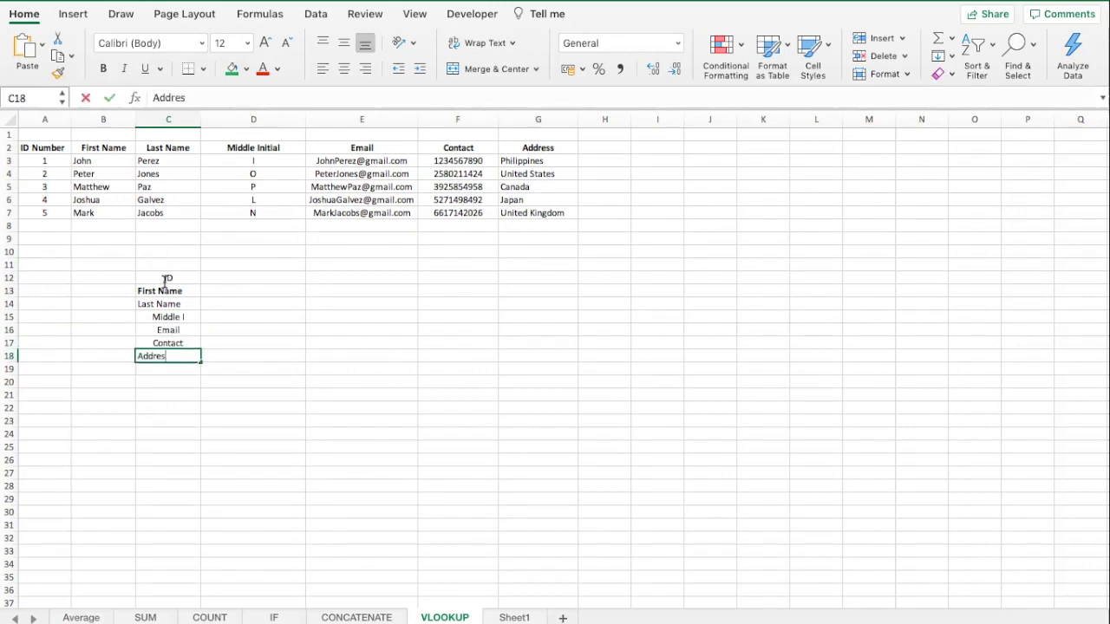
{"action": "key", "text": "Return"}
- Left-align the labels in C12:C18
{"action": "key", "text": "Up"}
{"action": "key", "text": "Up"}
{"action": "key", "text": "Up"}
{"action": "key", "text": "Up"}
{"action": "key", "text": "Up"}
{"action": "key", "text": "Up"}
{"action": "key", "text": "Up"}
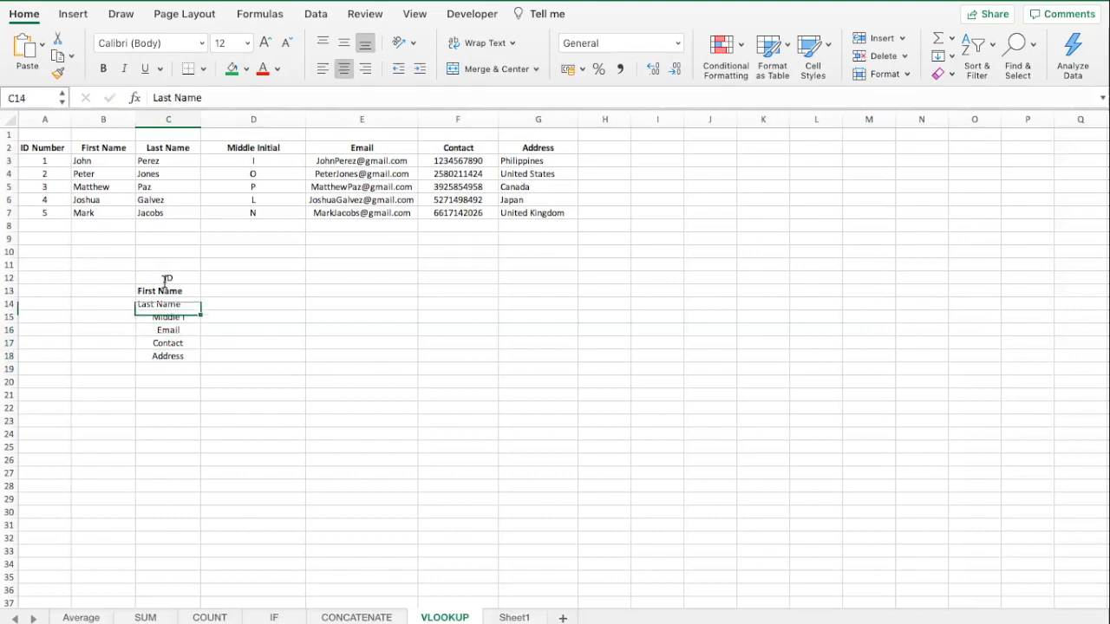
{"action": "key", "text": "shift+Down"}
{"action": "key", "text": "shift+Down"}
{"action": "key", "text": "shift+Down"}
{"action": "key", "text": "shift+Down"}
{"action": "key", "text": "shift+Down"}
{"action": "key", "text": "shift+Down"}
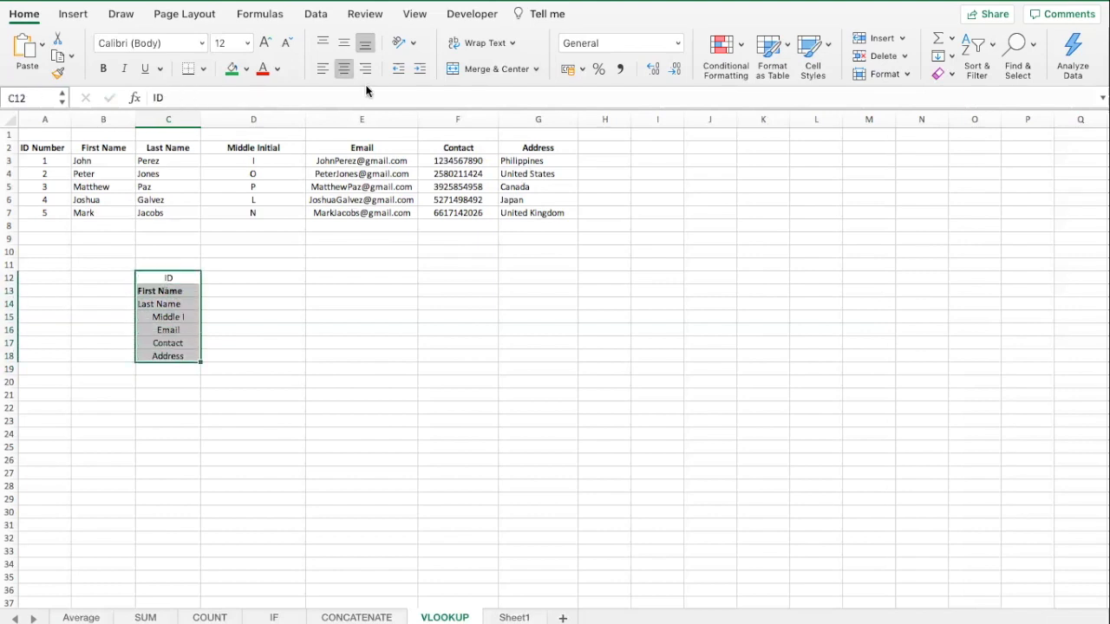
{"action": "left_click", "coordinate": [322, 68]}
{"action": "left_click", "coordinate": [184, 396]}
- Remove the bold from the First Name label in C13 and make the ID label in C12 bold
{"action": "left_click", "coordinate": [247, 275]}
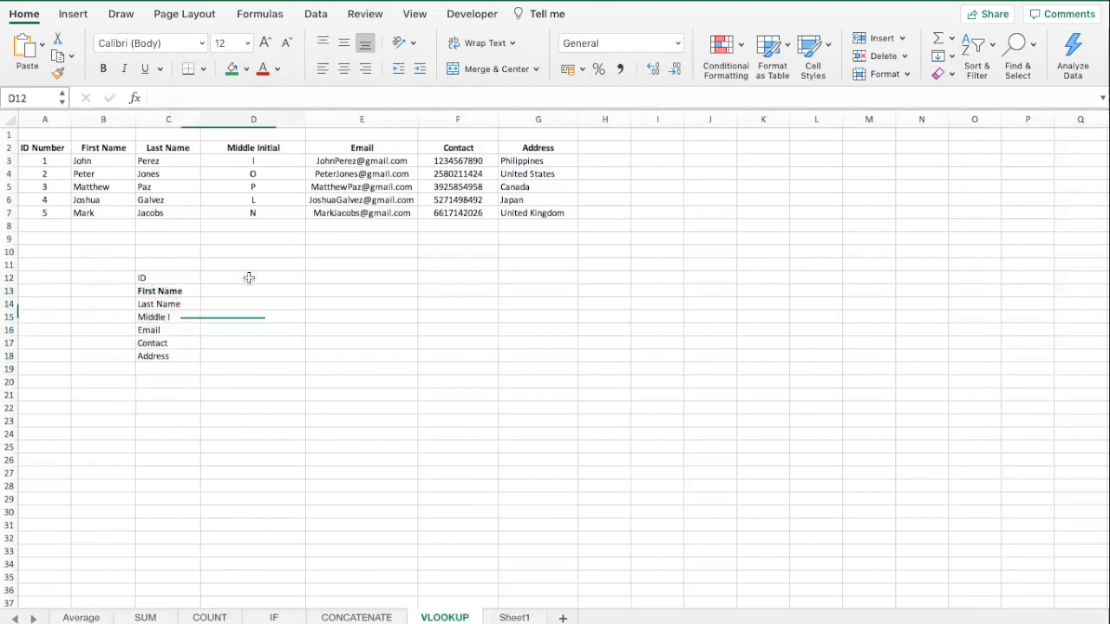
{"action": "left_click", "coordinate": [174, 291]}
{"action": "key", "text": "super+b"}
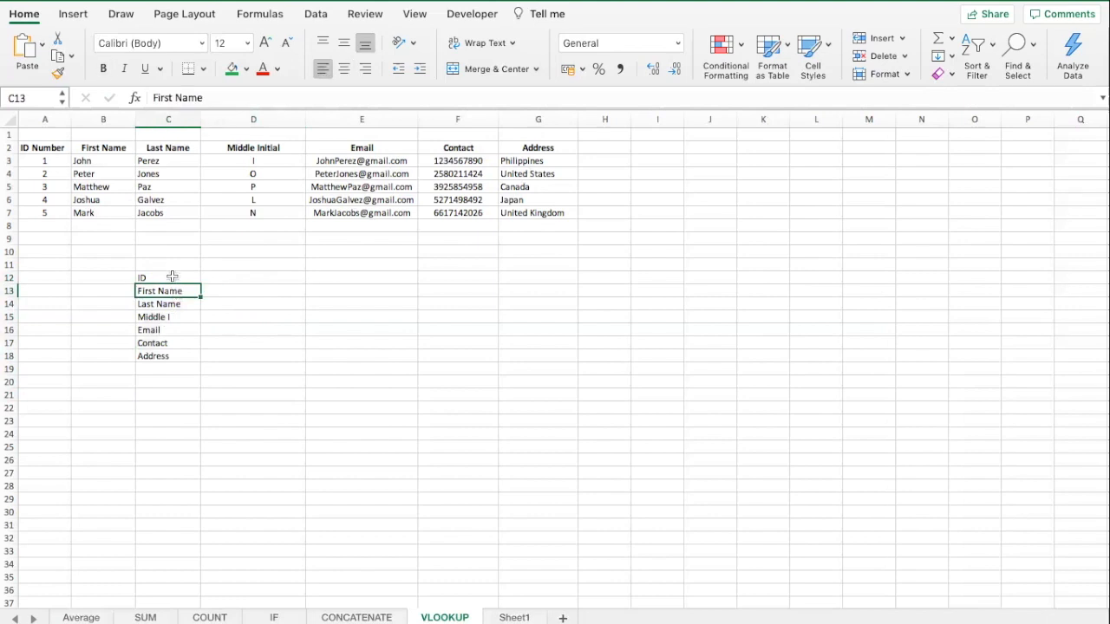
{"action": "left_click", "coordinate": [172, 275]}
{"action": "key", "text": "super+b"}
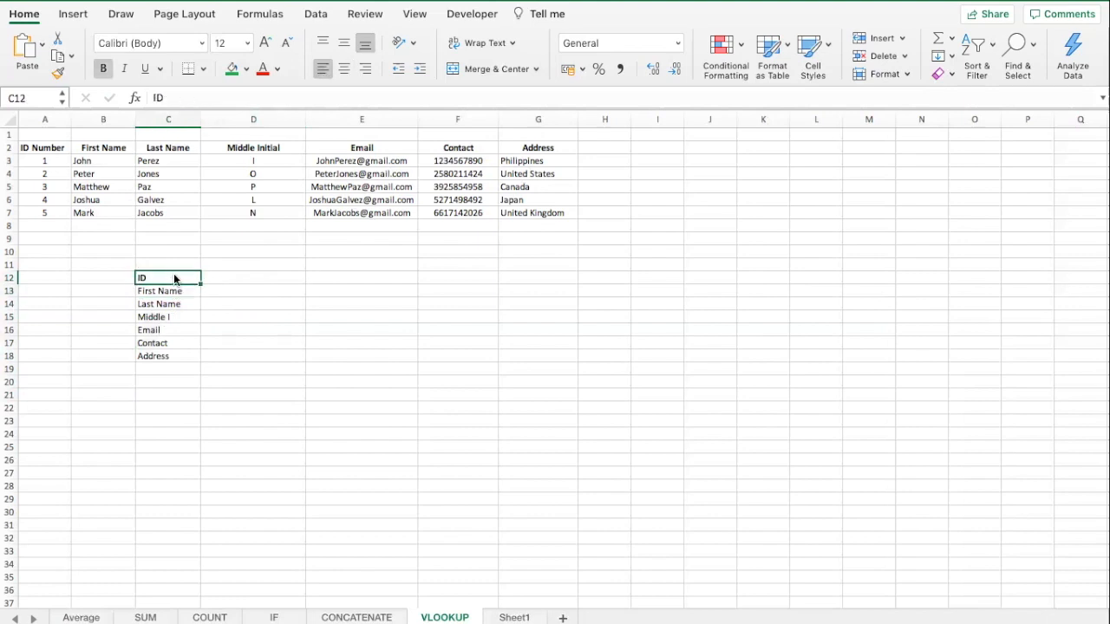
- Fill the ID row cells C12:D12 with yellow
{"action": "left_click", "coordinate": [258, 276], "text": "shift"}
{"action": "left_click", "coordinate": [330, 69]}
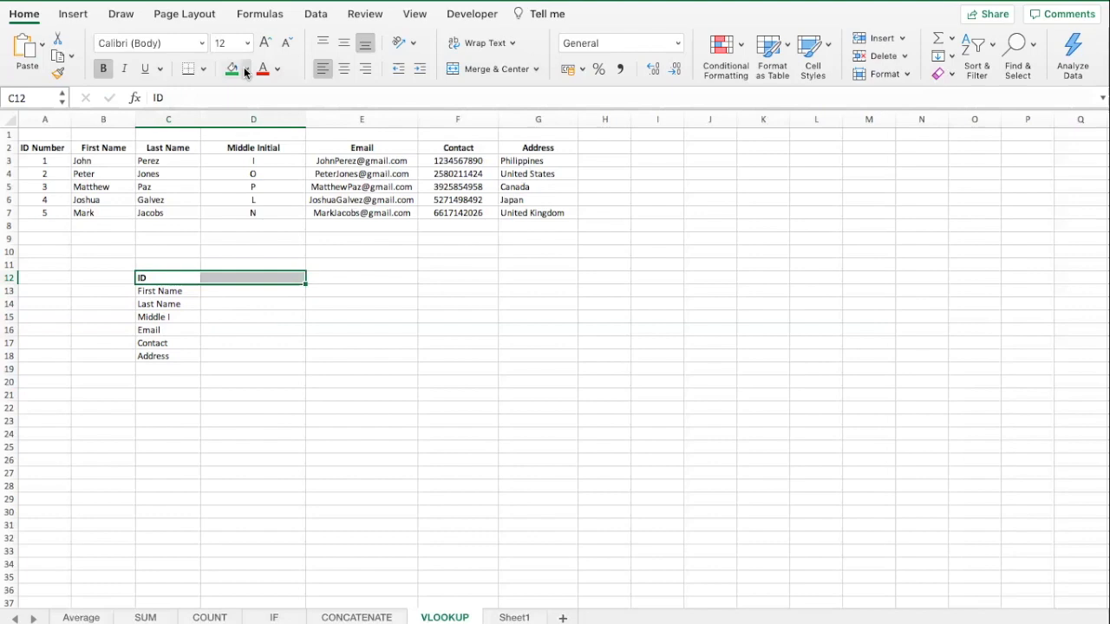
{"action": "left_click", "coordinate": [283, 259]}
{"action": "left_click", "coordinate": [238, 328]}
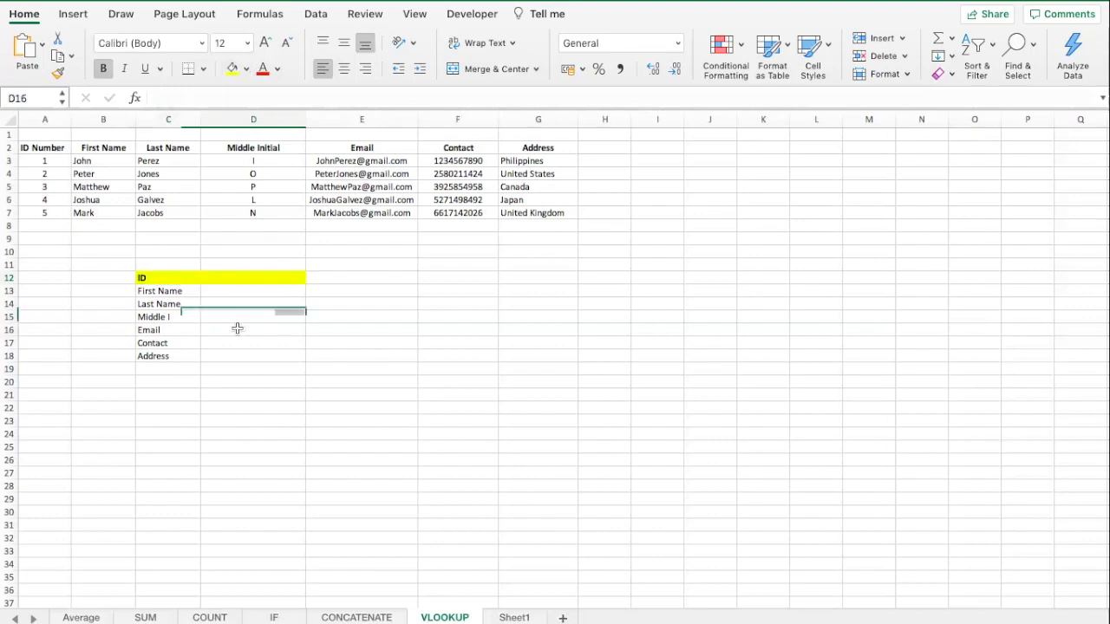
- Enter 1 as the lookup ID in D12
{"action": "left_click", "coordinate": [251, 281]}
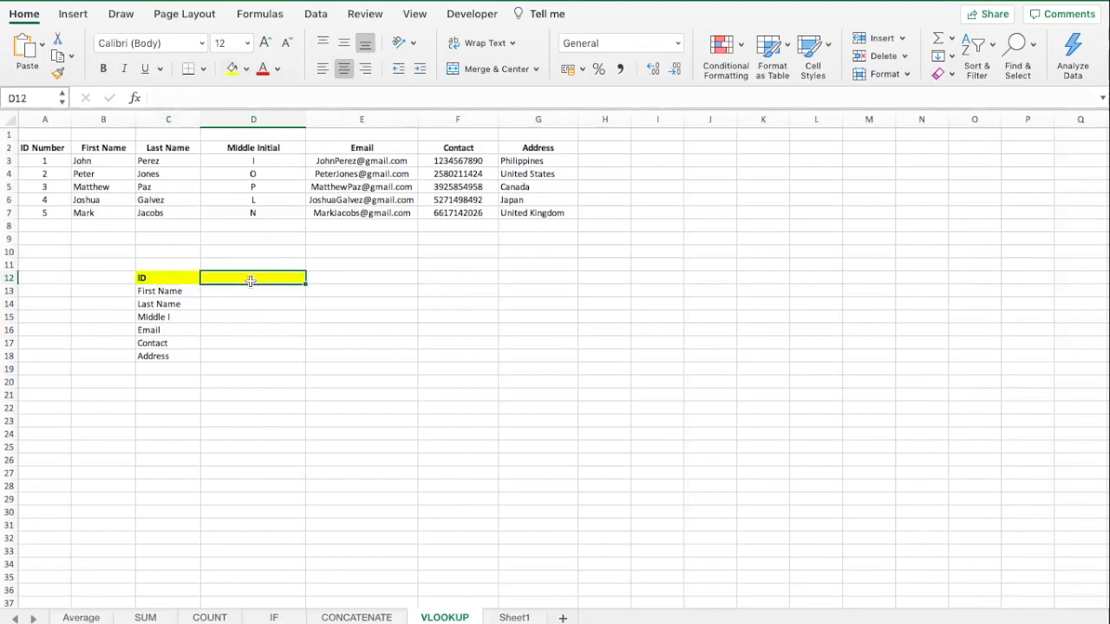
{"action": "type", "text": "1"}
{"action": "key", "text": "Return"}
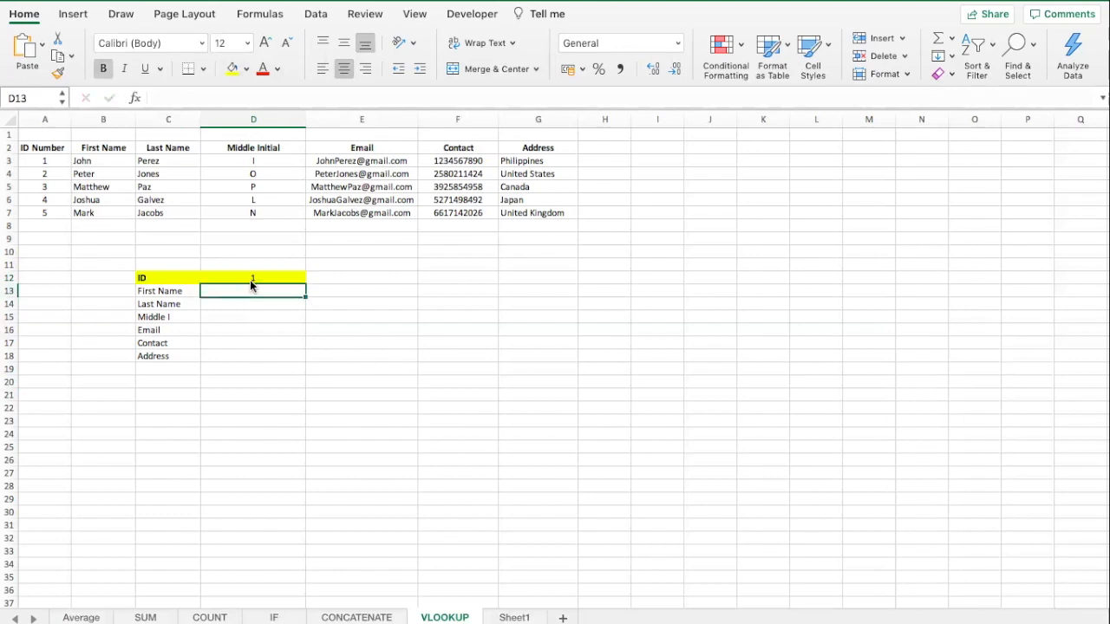
{"action": "left_click_drag", "start_coordinate": [162, 291], "coordinate": [260, 357]}
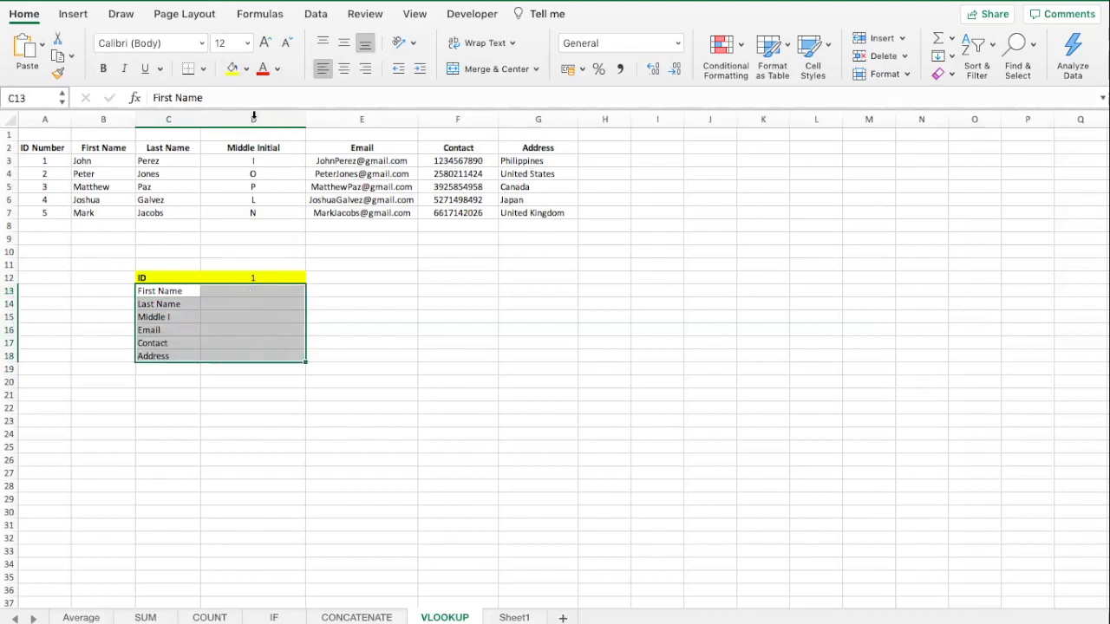
{"action": "left_click", "coordinate": [252, 278]}
- Start a VLOOKUP formula in D13 that uses the ID in D12 as its lookup value
{"action": "left_click", "coordinate": [247, 290]}
{"action": "type", "text": "="}
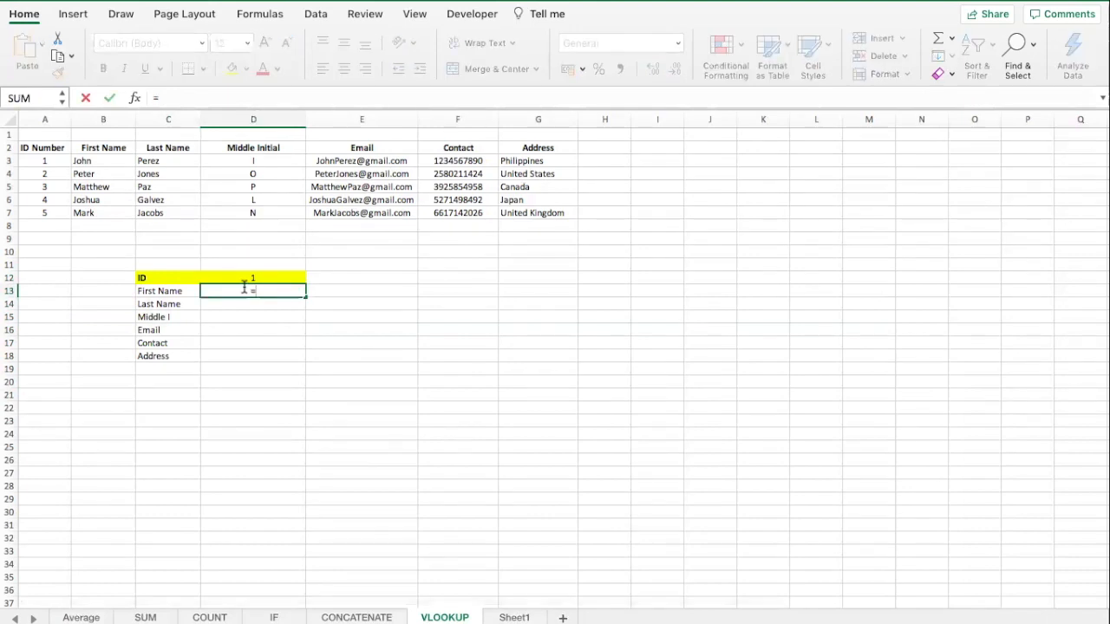
{"action": "left_click", "coordinate": [246, 277]}
{"action": "type", "text": "VLOOKU"}
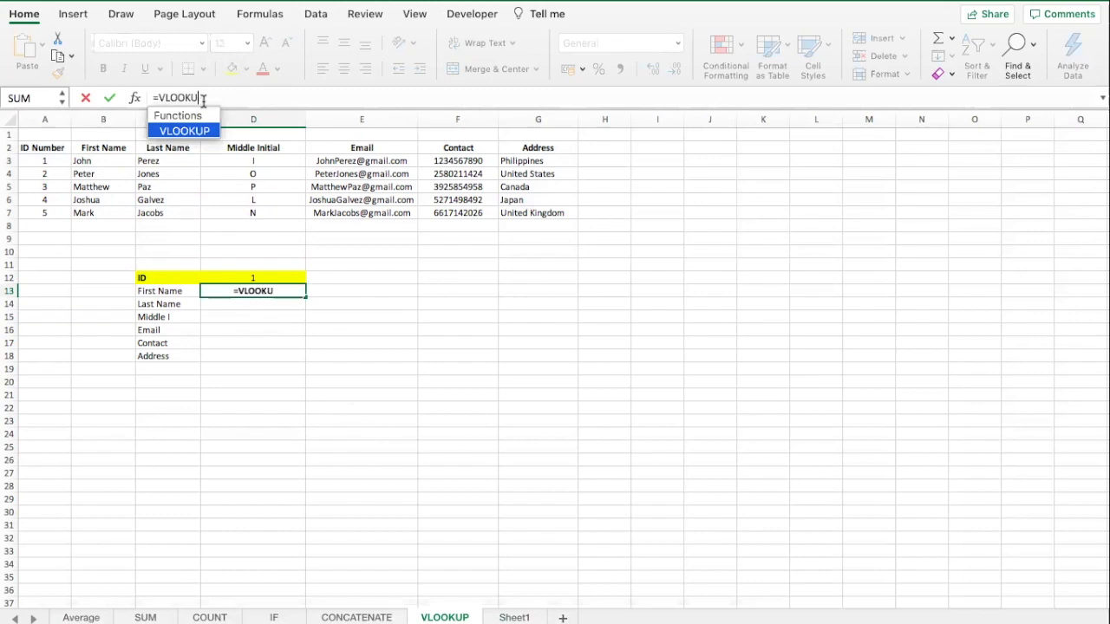
{"action": "type", "text": "P("}
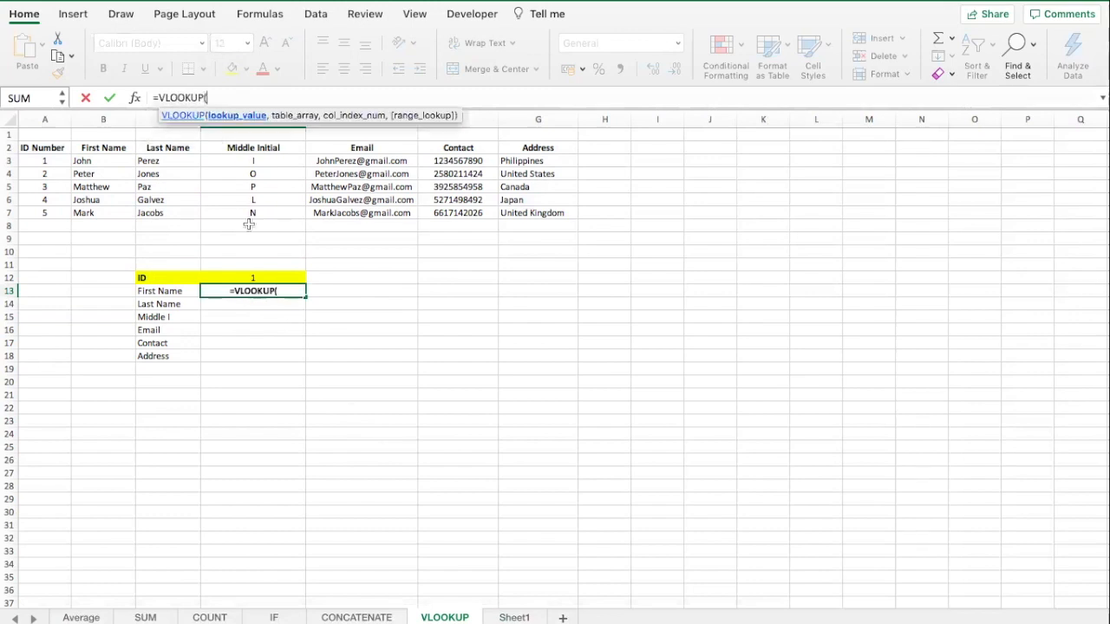
{"action": "left_click", "coordinate": [243, 277]}
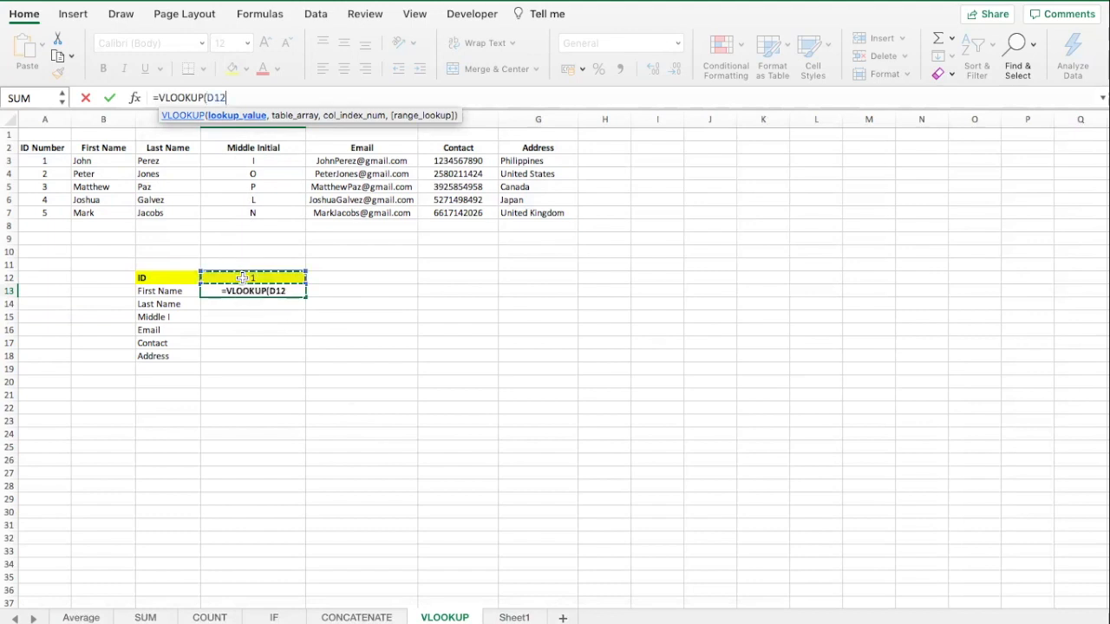
{"action": "type", "text": ","}
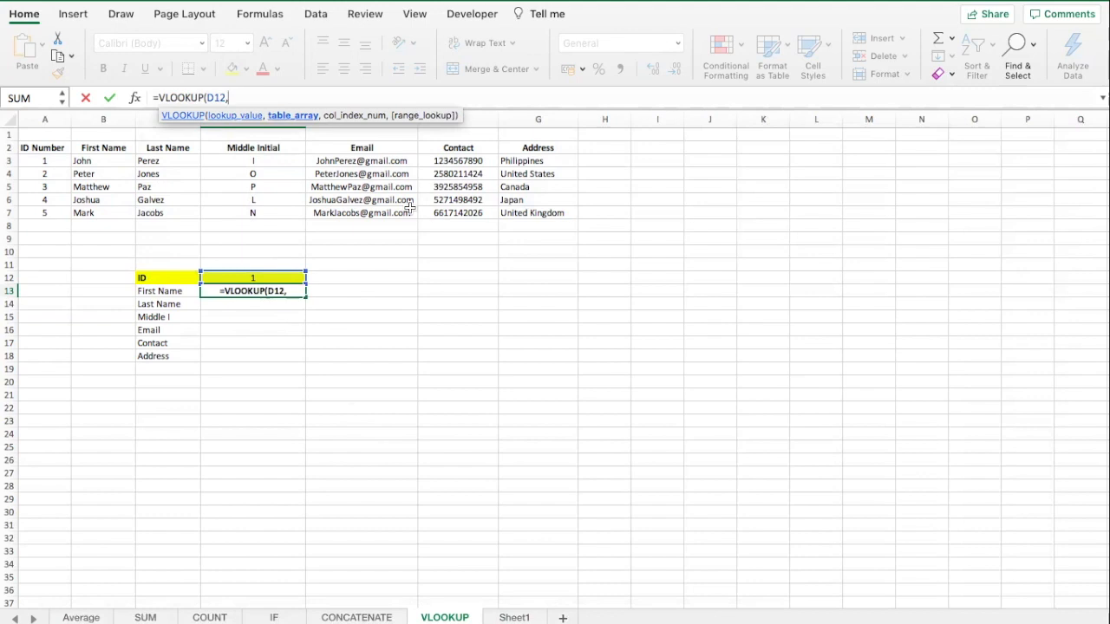
- Complete the First Name formula in D13 as =VLOOKUP(D12,A2:G7,2,) and compare its result with the first record of the table
{"action": "left_click_drag", "start_coordinate": [34, 147], "coordinate": [538, 214]}
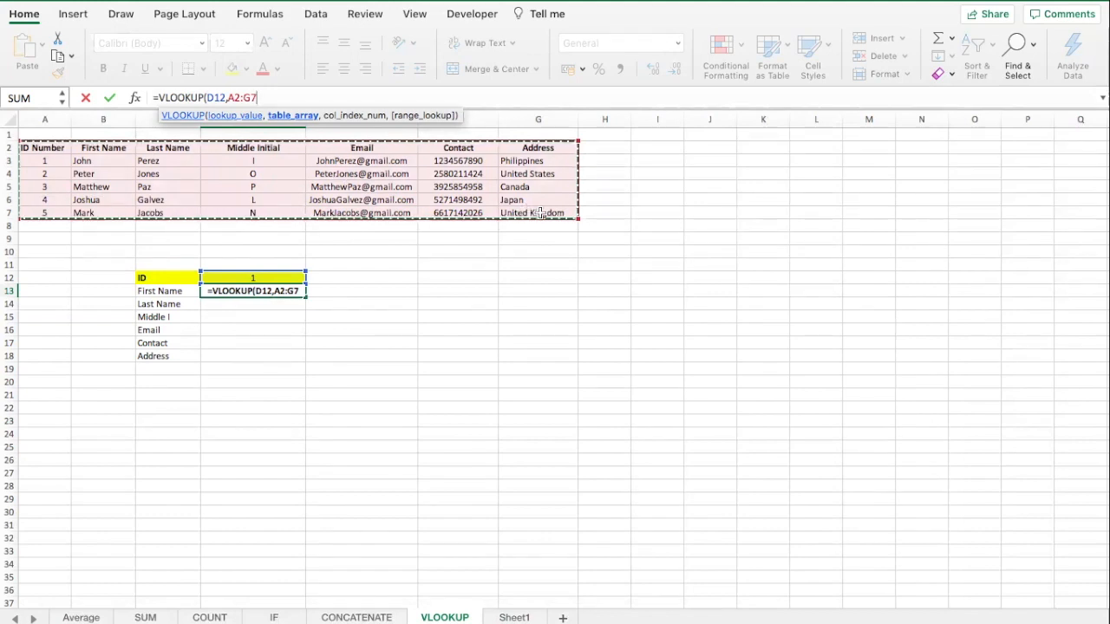
{"action": "type", "text": ","}
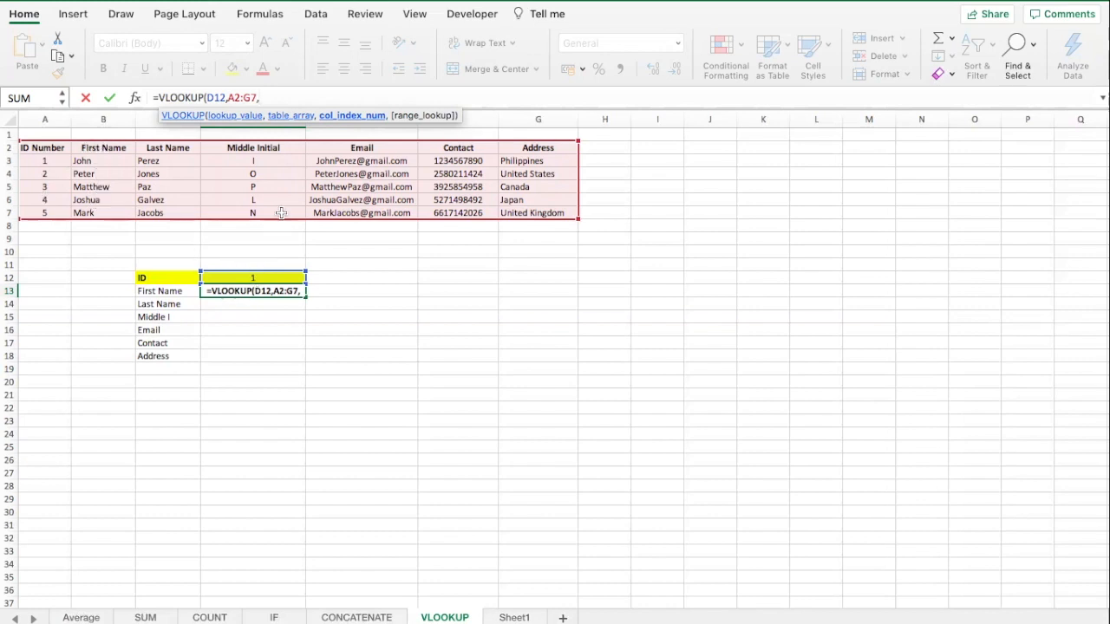
{"action": "type", "text": "2"}
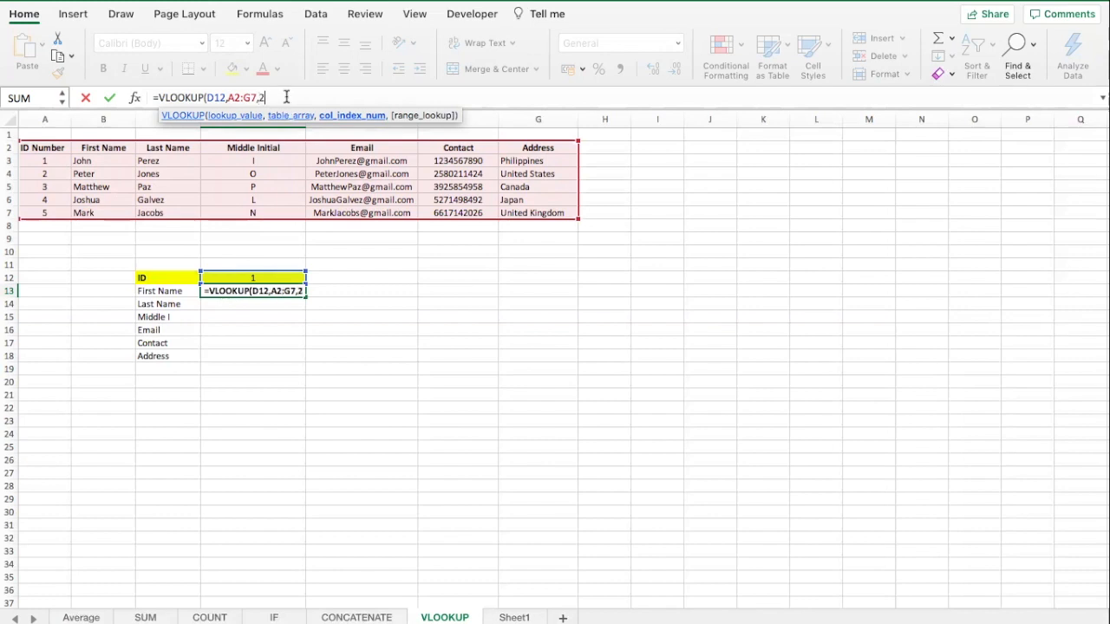
{"action": "type", "text": ","}
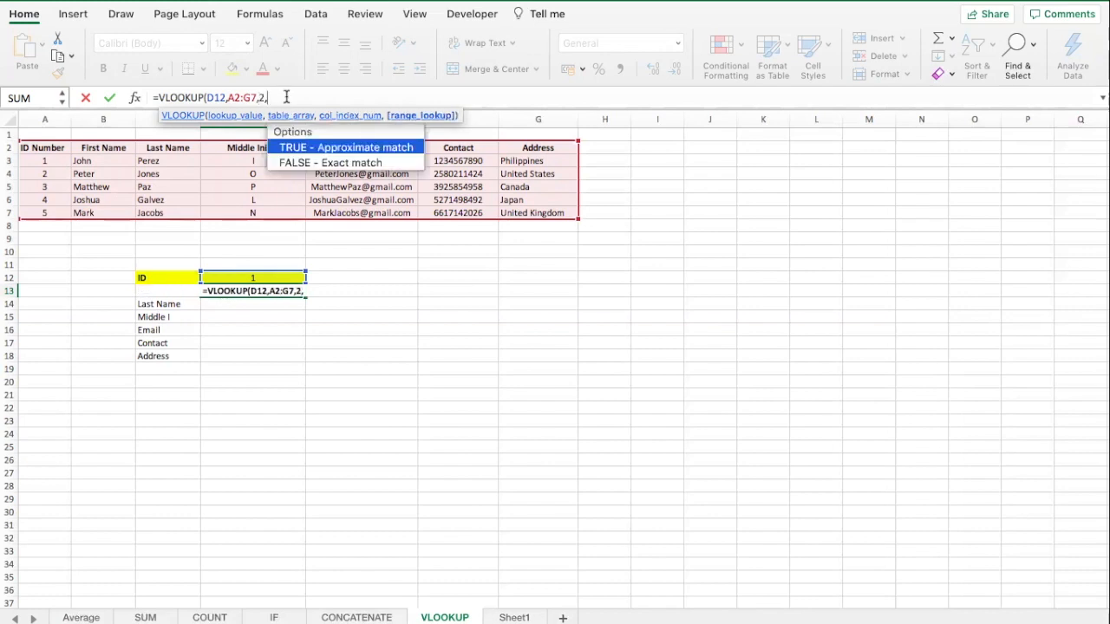
{"action": "key", "text": "Down"}
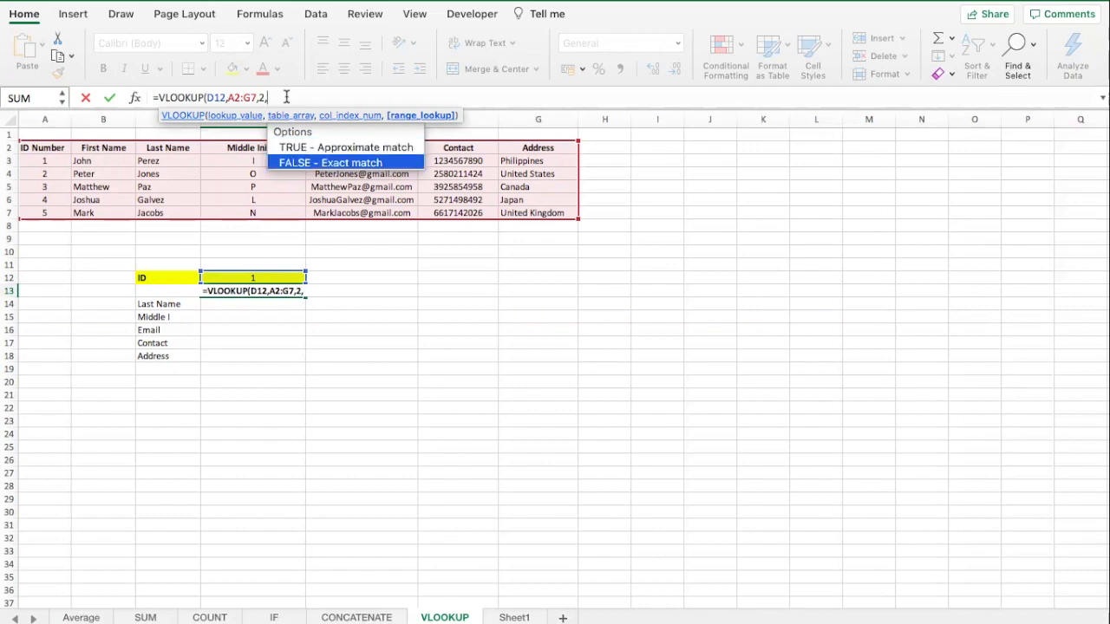
{"action": "type", "text": ")"}
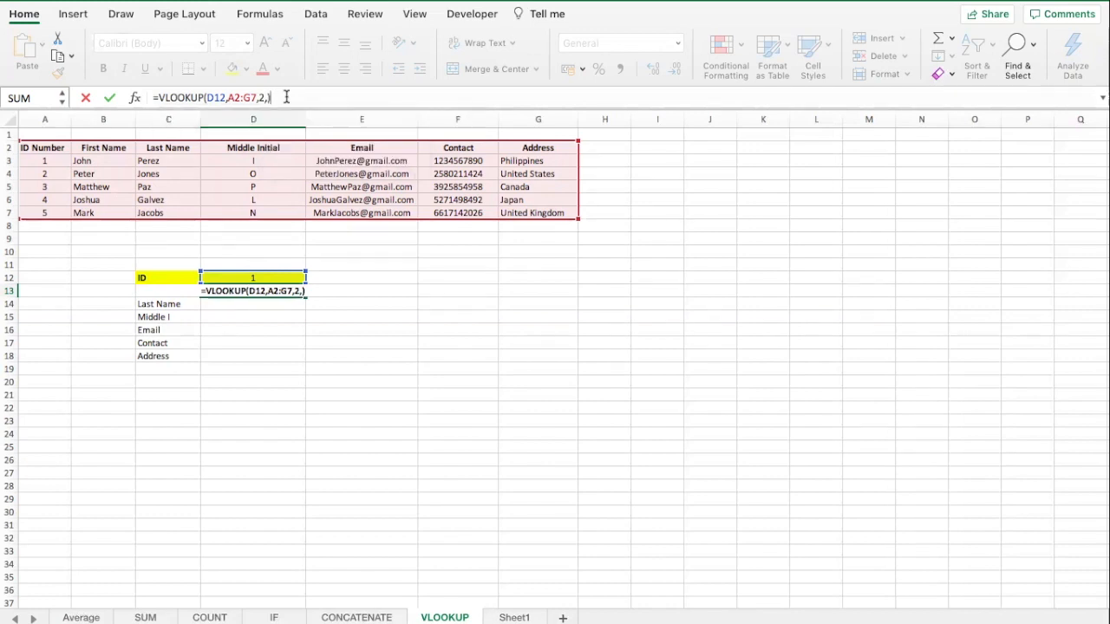
{"action": "key", "text": "Return"}
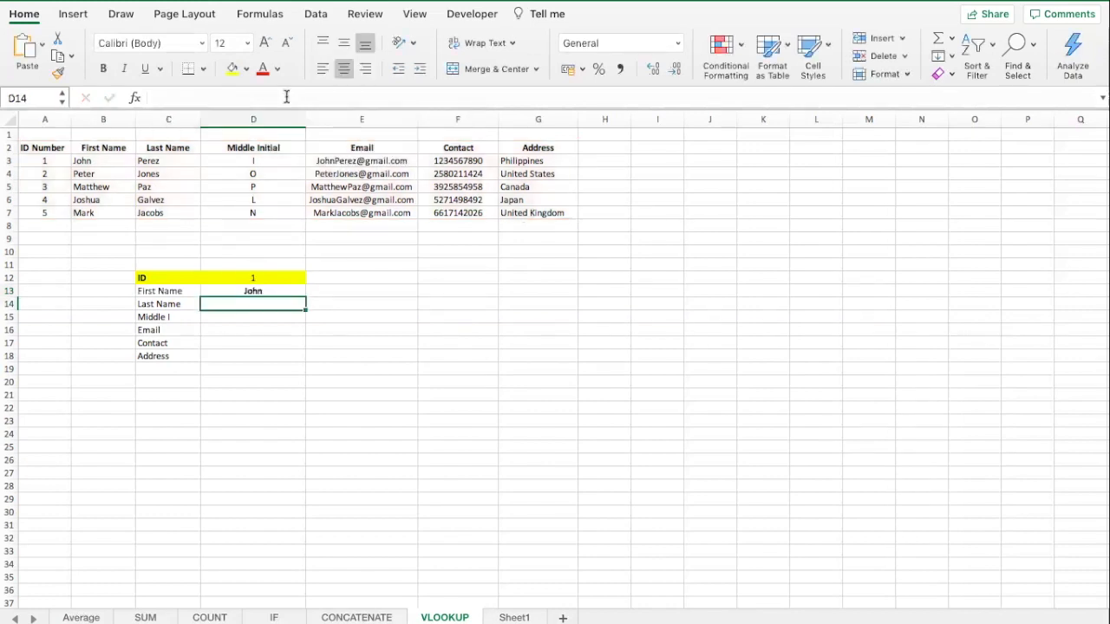
{"action": "key", "text": "Up"}
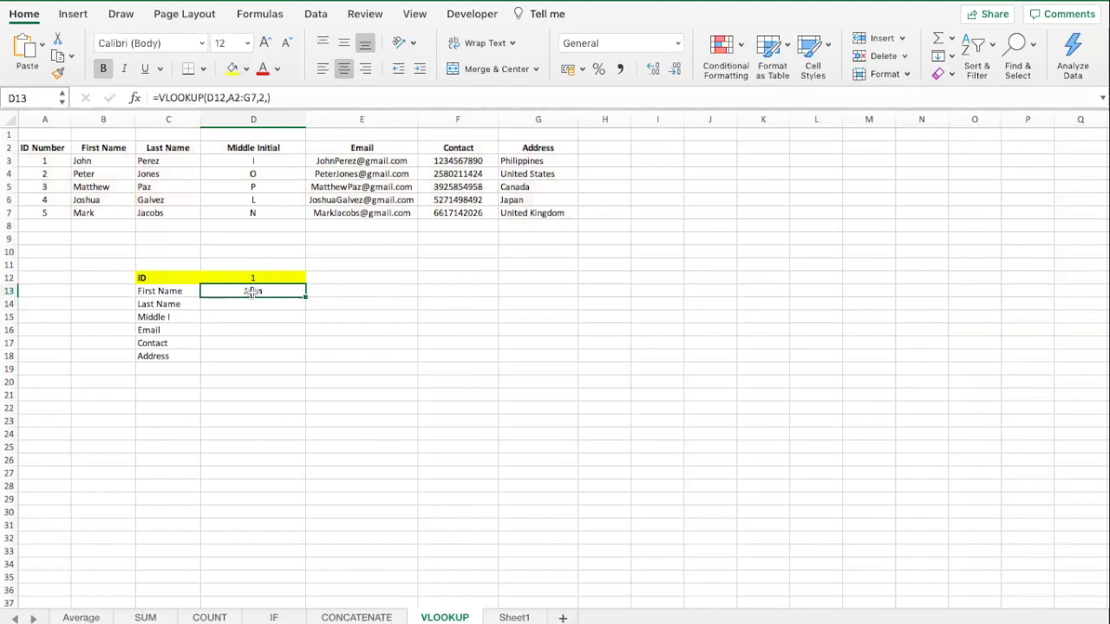
{"action": "left_click", "coordinate": [45, 162]}
{"action": "left_click", "coordinate": [92, 156]}
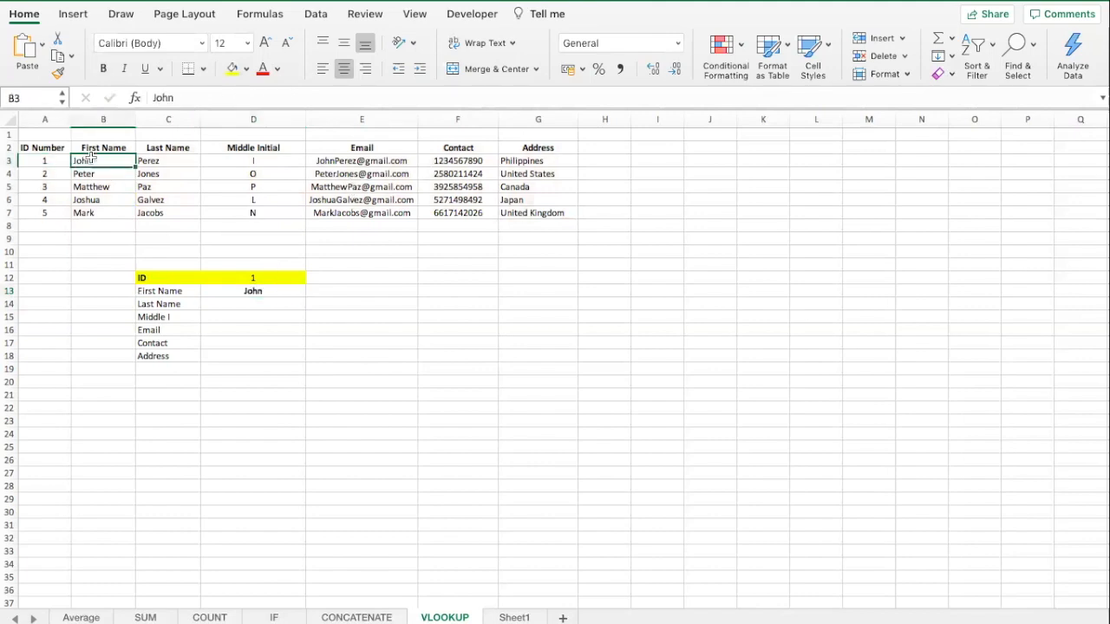
- Enter =VLOOKUP(D12,A2:G7,3,) in D14 to look up the last name
{"action": "left_click", "coordinate": [257, 302]}
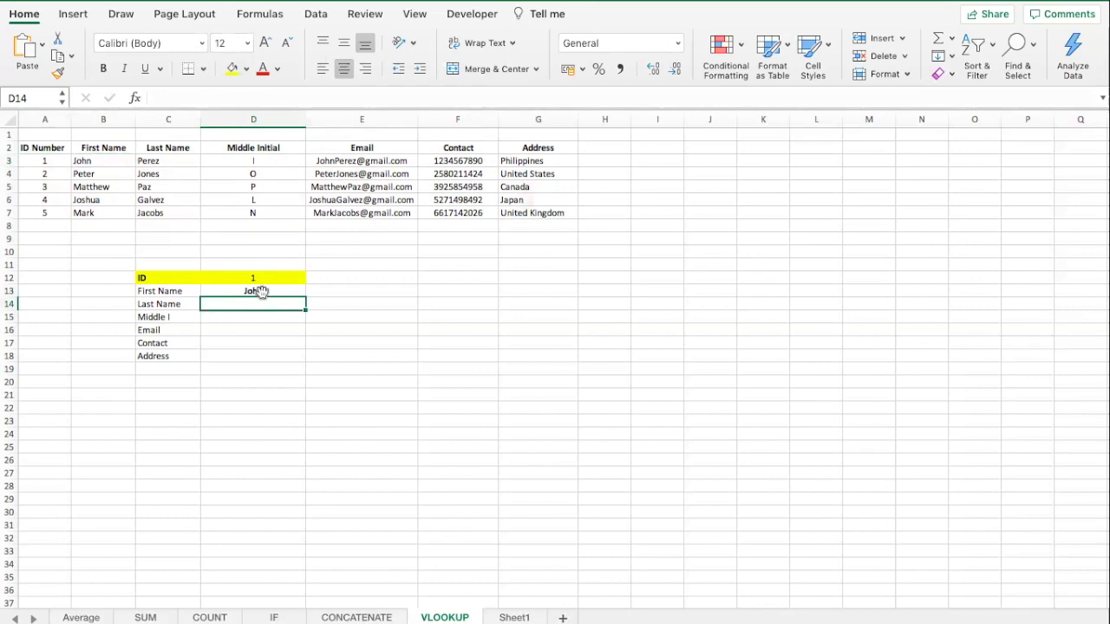
{"action": "left_click", "coordinate": [262, 291]}
{"action": "left_click", "coordinate": [260, 301]}
{"action": "type", "text": "="}
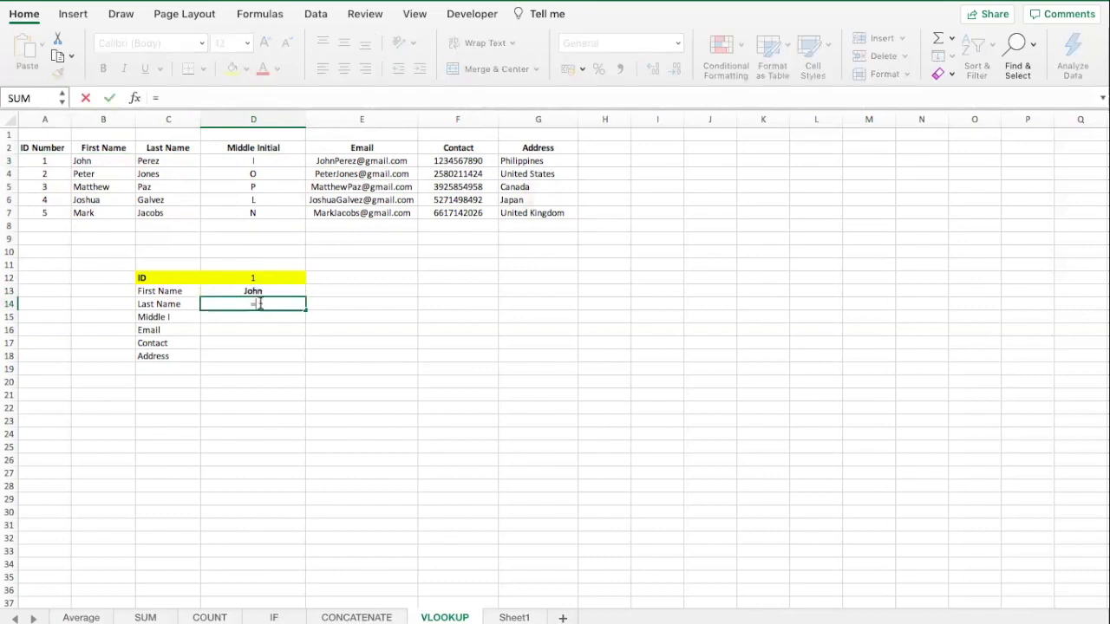
{"action": "type", "text": "VLOOK"}
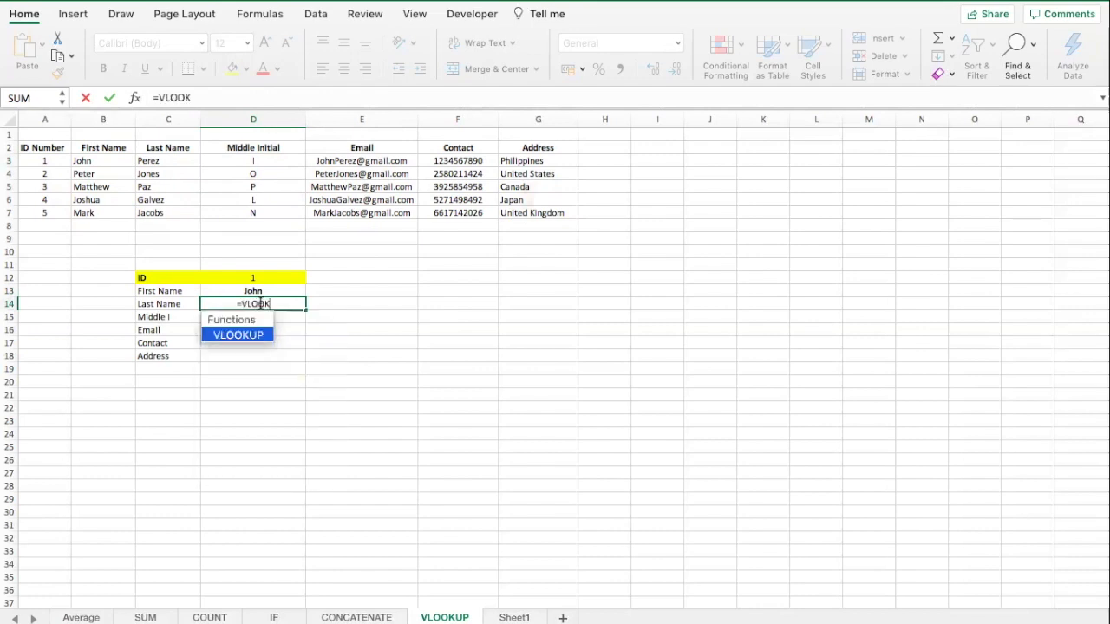
{"action": "type", "text": "UP("}
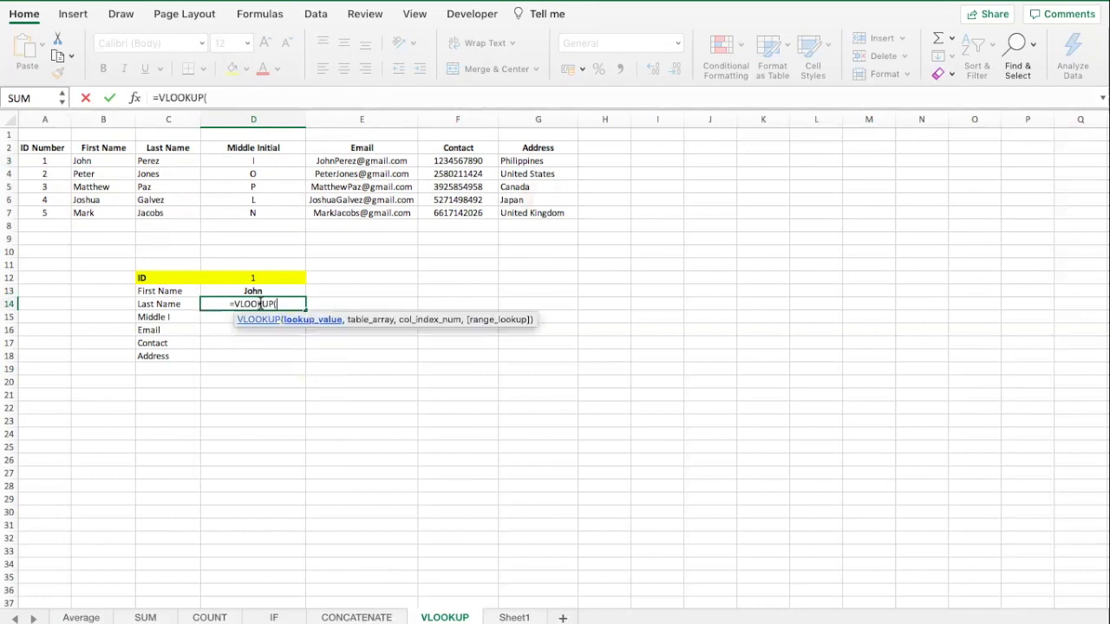
{"action": "left_click", "coordinate": [259, 276]}
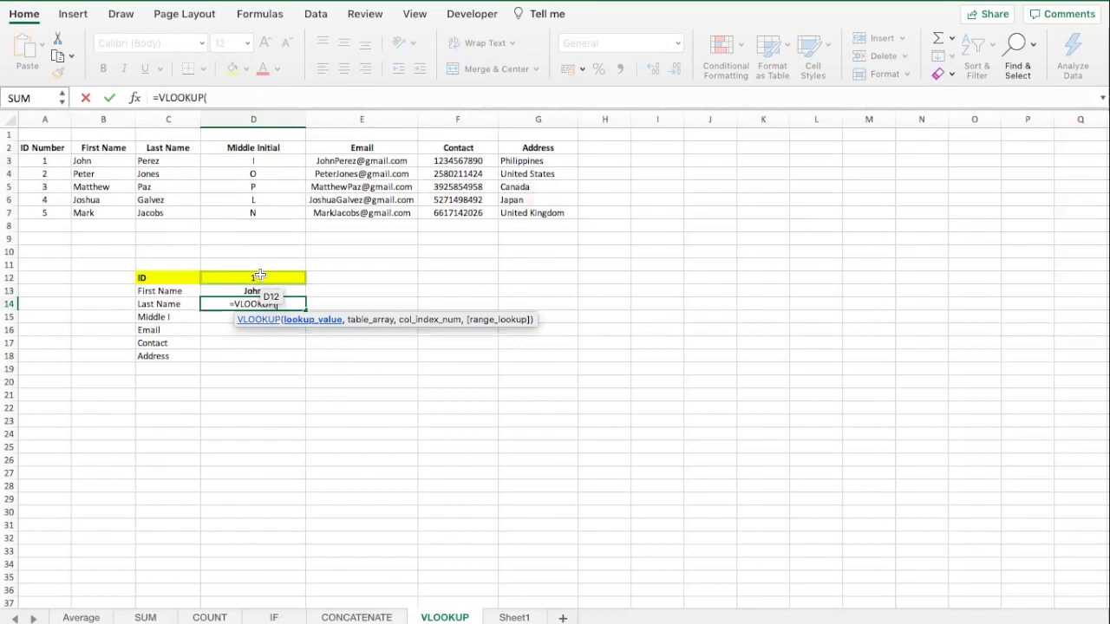
{"action": "type", "text": ","}
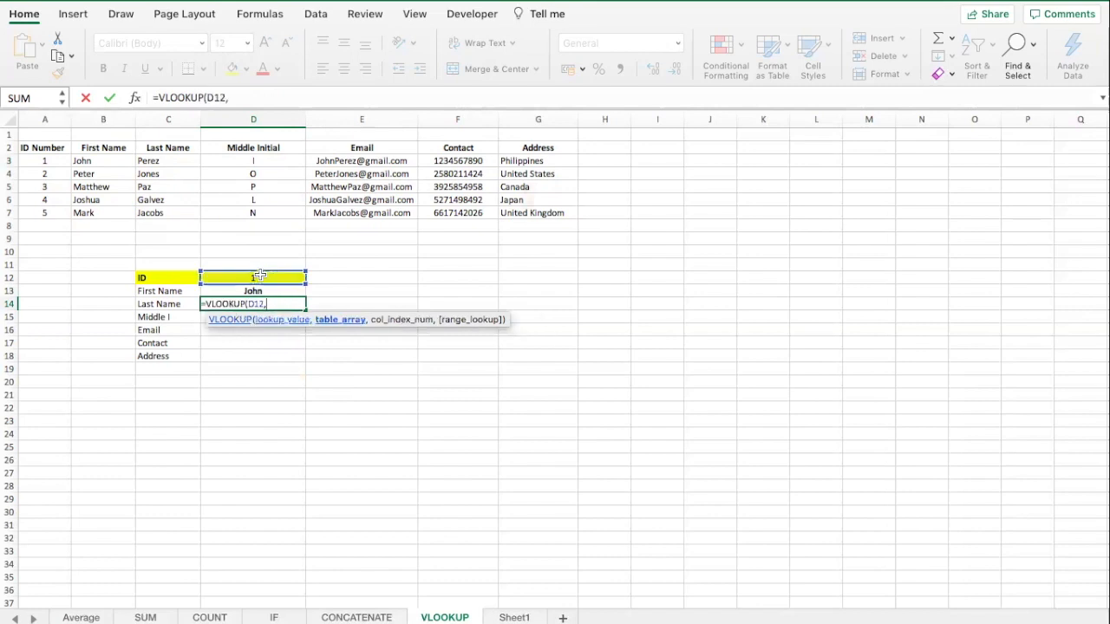
{"action": "left_click", "coordinate": [52, 149]}
{"action": "left_click_drag", "start_coordinate": [110, 161], "coordinate": [555, 216]}
{"action": "type", "text": ","}
{"action": "type", "text": "3"}
{"action": "type", "text": ",0)"}
{"action": "key", "text": "Return"}
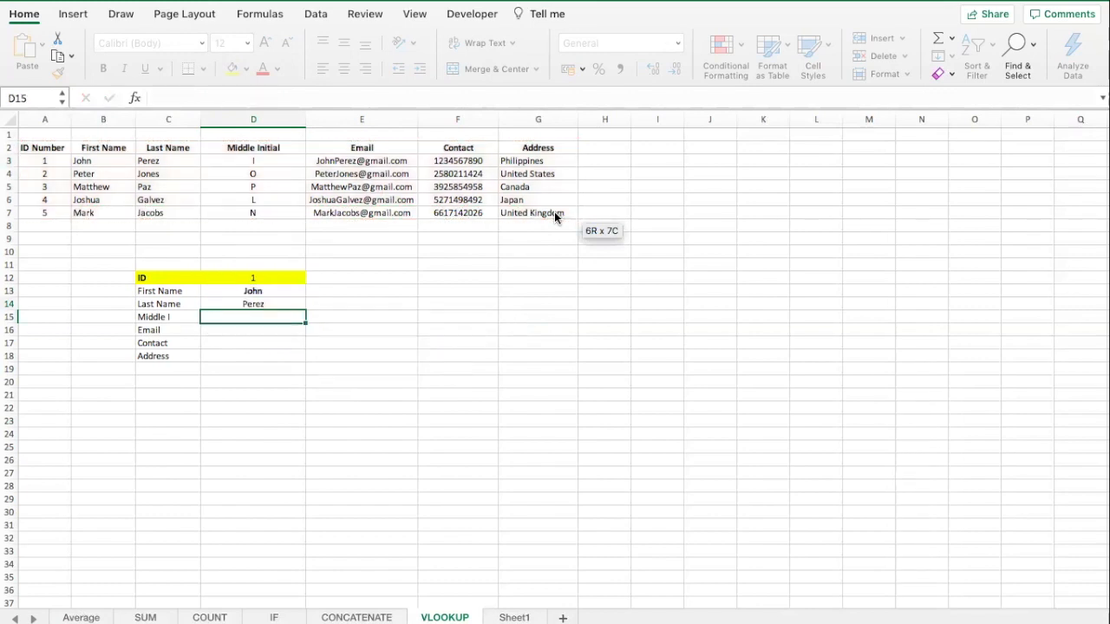
- Remove the bold from the First Name result in D13
{"action": "key", "text": "Up"}
{"action": "key", "text": "Up"}
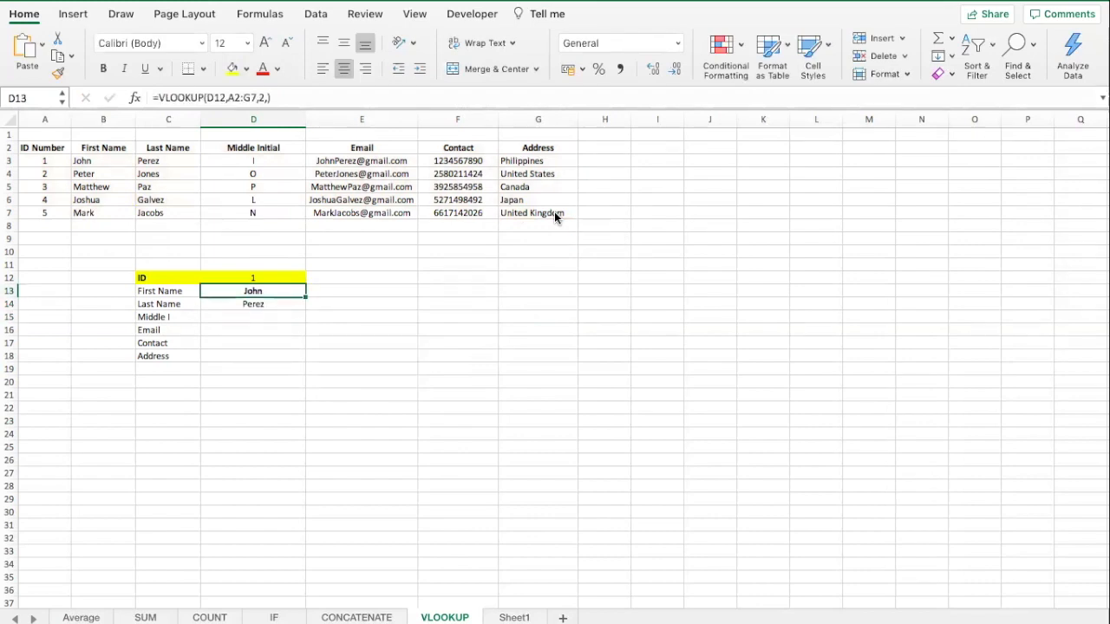
{"action": "key", "text": "Down"}
{"action": "key", "text": "Down"}
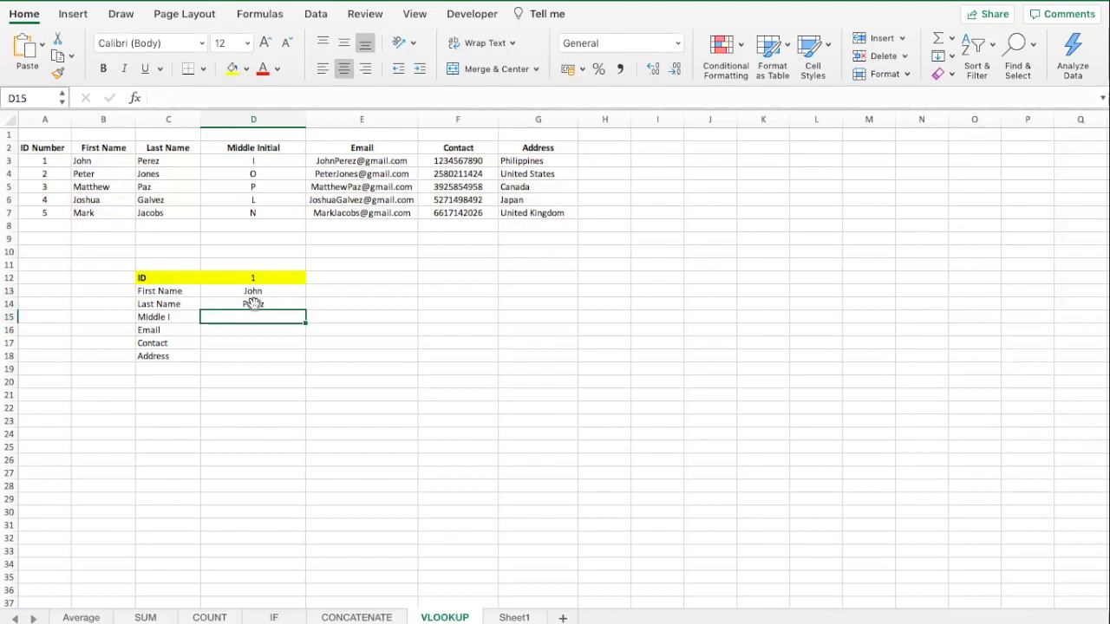
- Reuse the formula text of D14 in D15 with column index 4 to look up the middle initial
{"action": "left_click", "coordinate": [253, 303]}
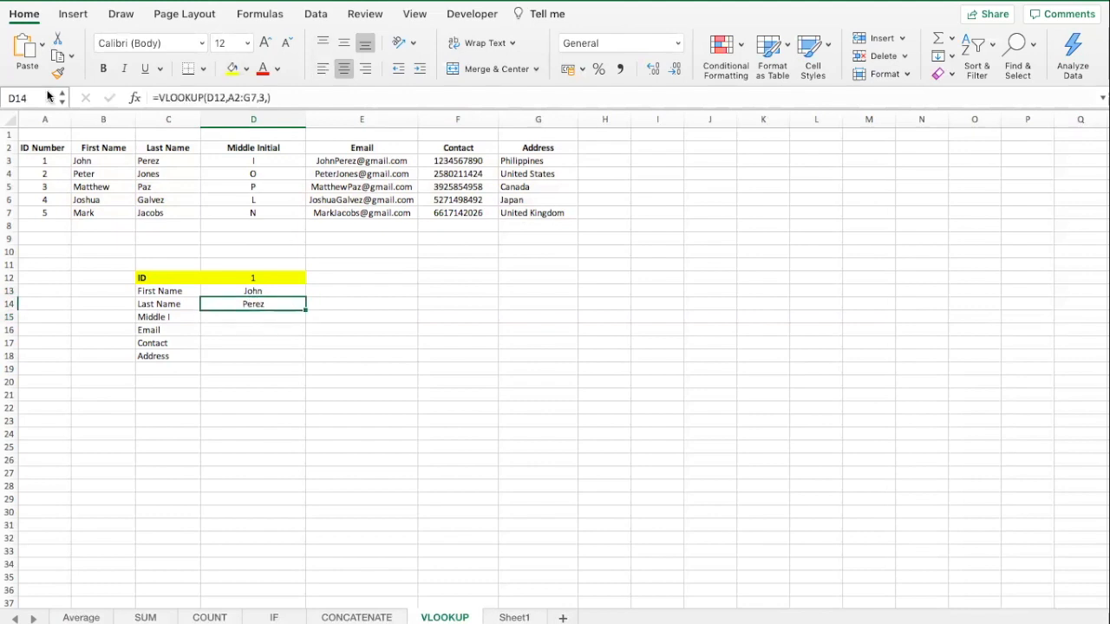
{"action": "key", "text": "F2"}
{"action": "key", "text": "Return"}
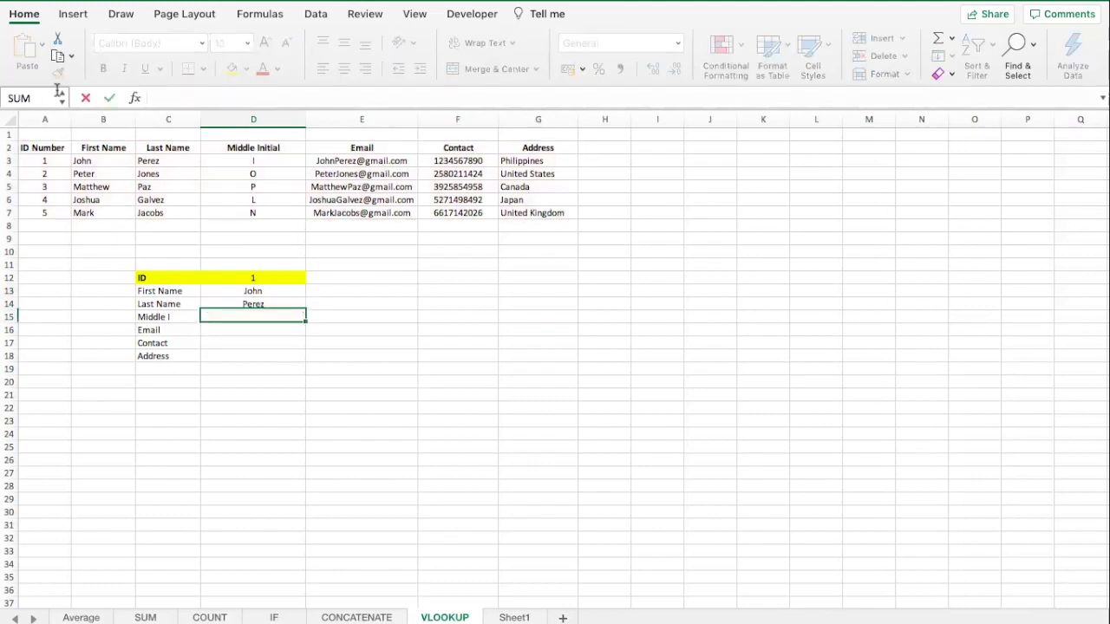
{"action": "type", "text": "=VLOOKUP(D12,A2:G7,3,)"}
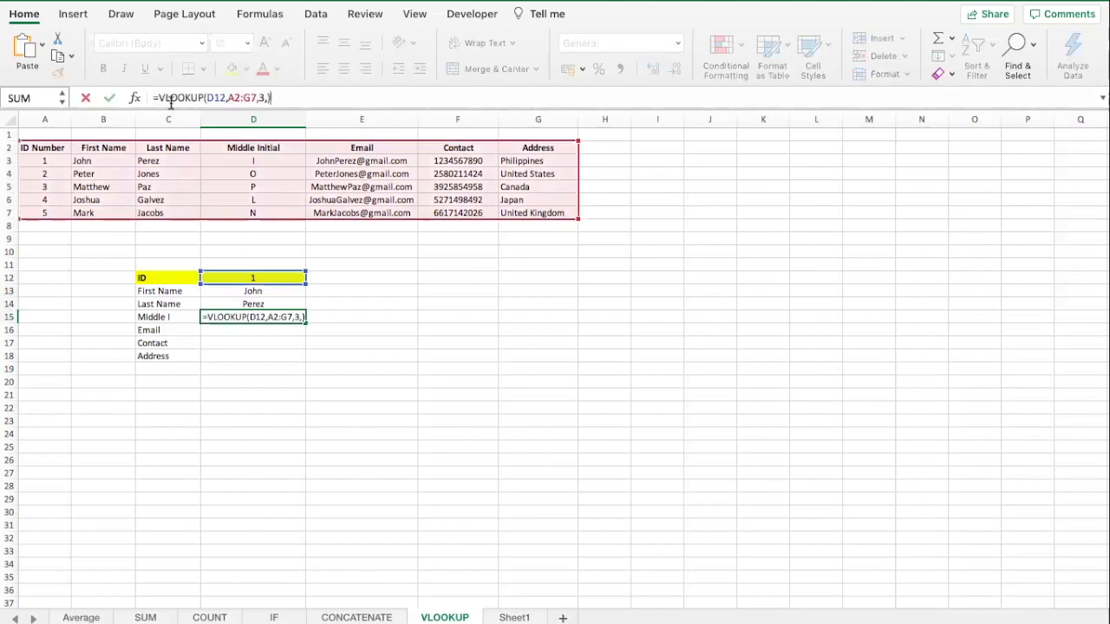
{"action": "left_click", "coordinate": [263, 98]}
{"action": "key", "text": "BackSpace"}
{"action": "type", "text": "4"}
{"action": "key", "text": "Return"}
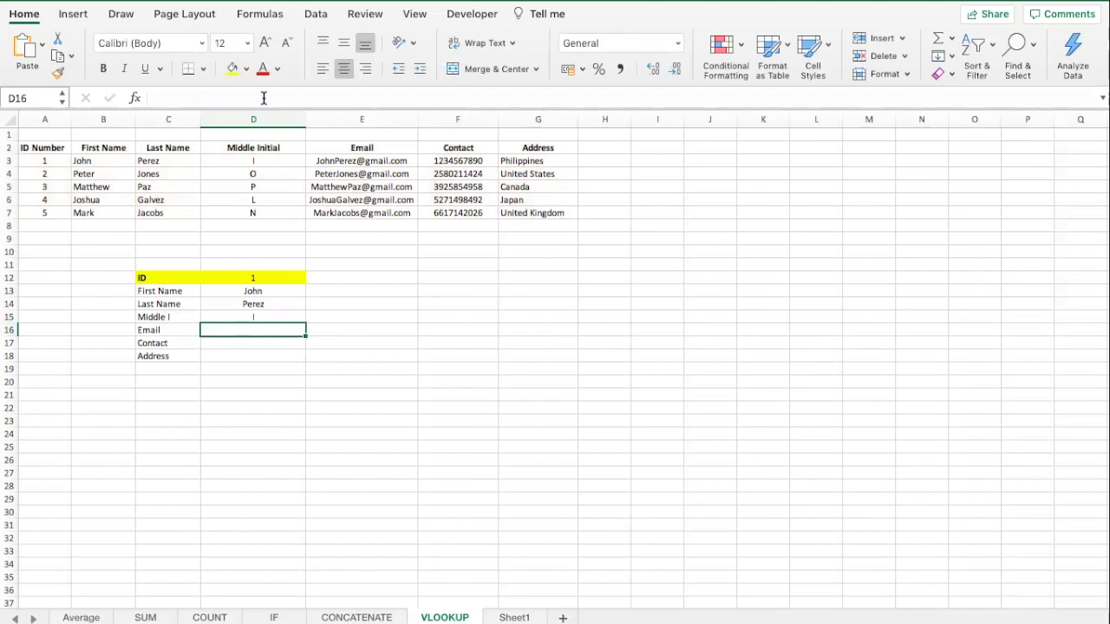
- Put the same VLOOKUP formula in D16 with column index 5 to look up the email
{"action": "type", "text": "=VLOOKUP(D12,A2:G7,3,)"}
{"action": "key", "text": "Return"}
{"action": "key", "text": "Up"}
{"action": "left_click", "coordinate": [264, 98]}
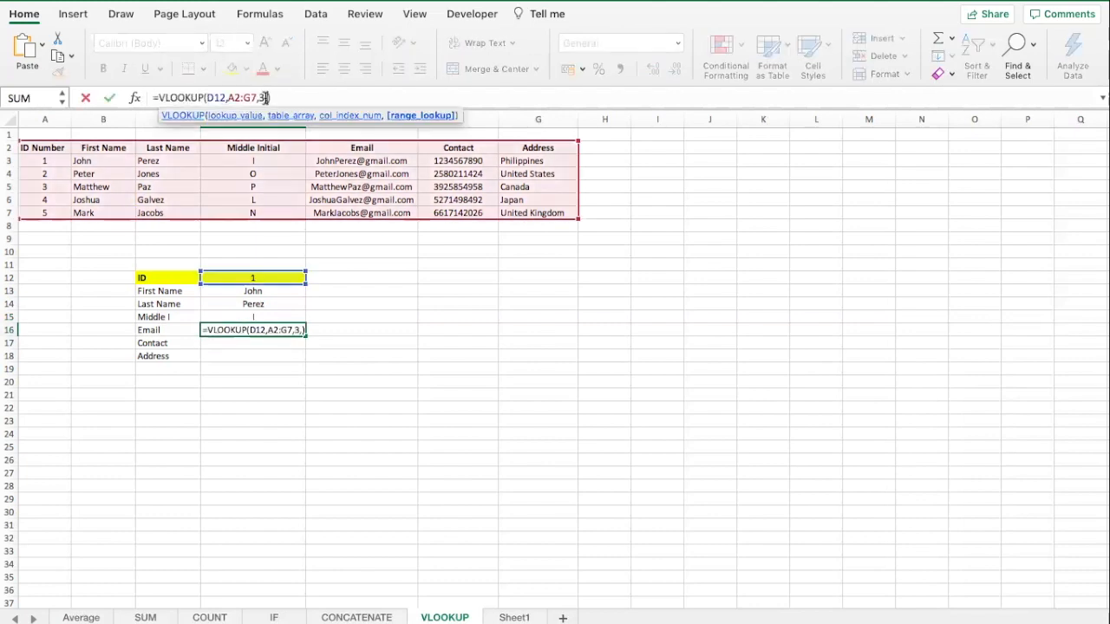
{"action": "key", "text": "BackSpace"}
{"action": "type", "text": "5"}
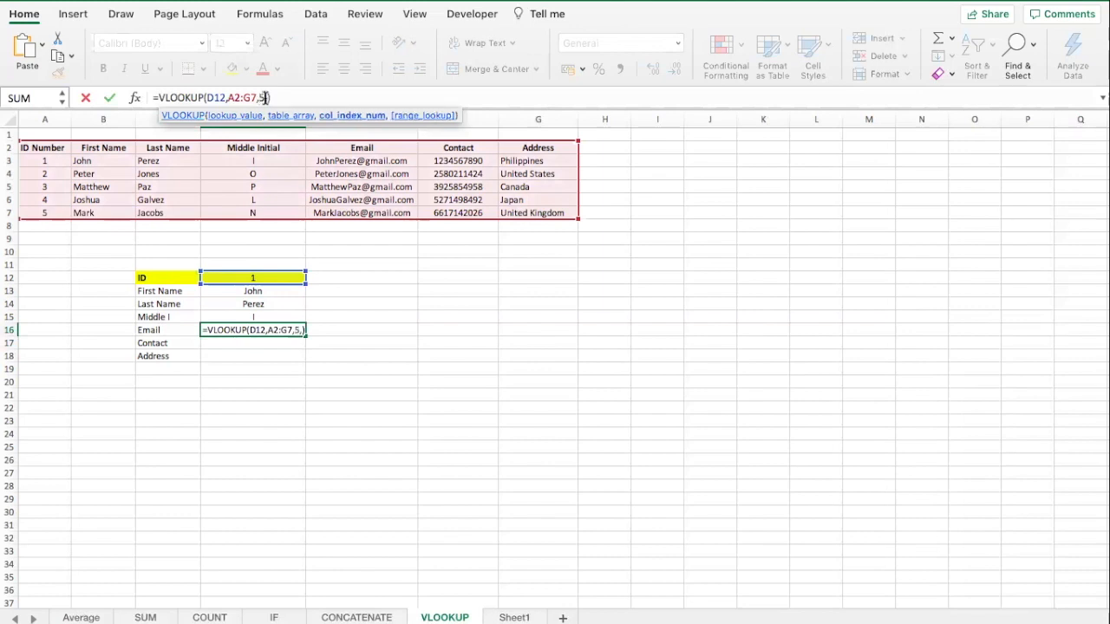
{"action": "key", "text": "Return"}
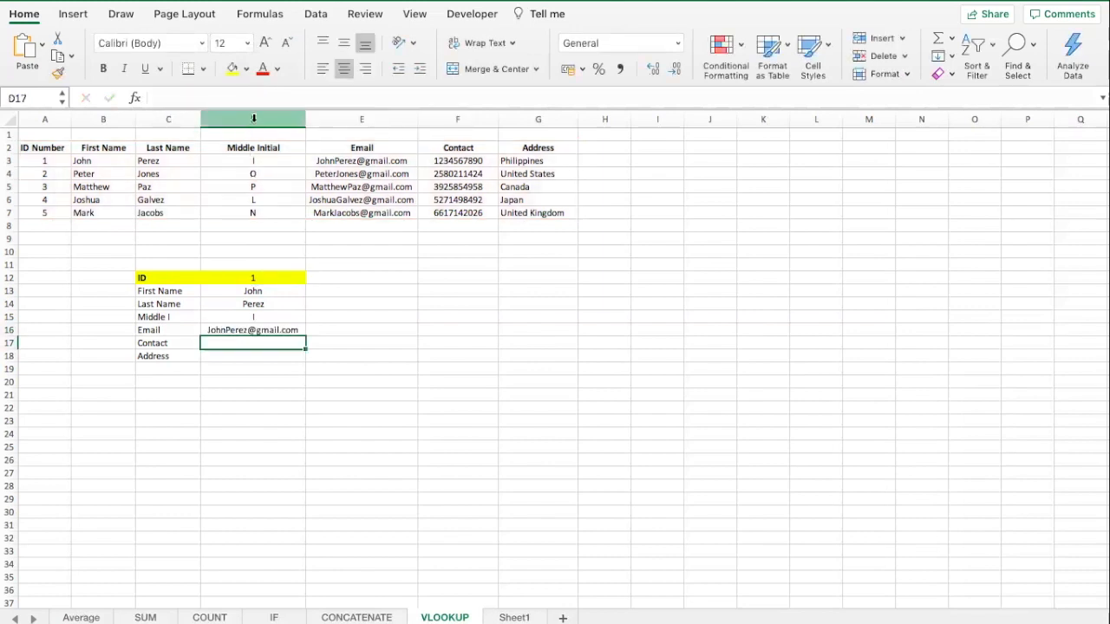
- Put the same VLOOKUP formula in D17 with column index 6 to look up the contact
{"action": "left_click", "coordinate": [261, 98]}
{"action": "type", "text": "=VLOOKUP(D12,A2:G7,3,)"}
{"action": "left_click", "coordinate": [262, 98]}
{"action": "key", "text": "BackSpace"}
{"action": "type", "text": "6"}
{"action": "key", "text": "Return"}
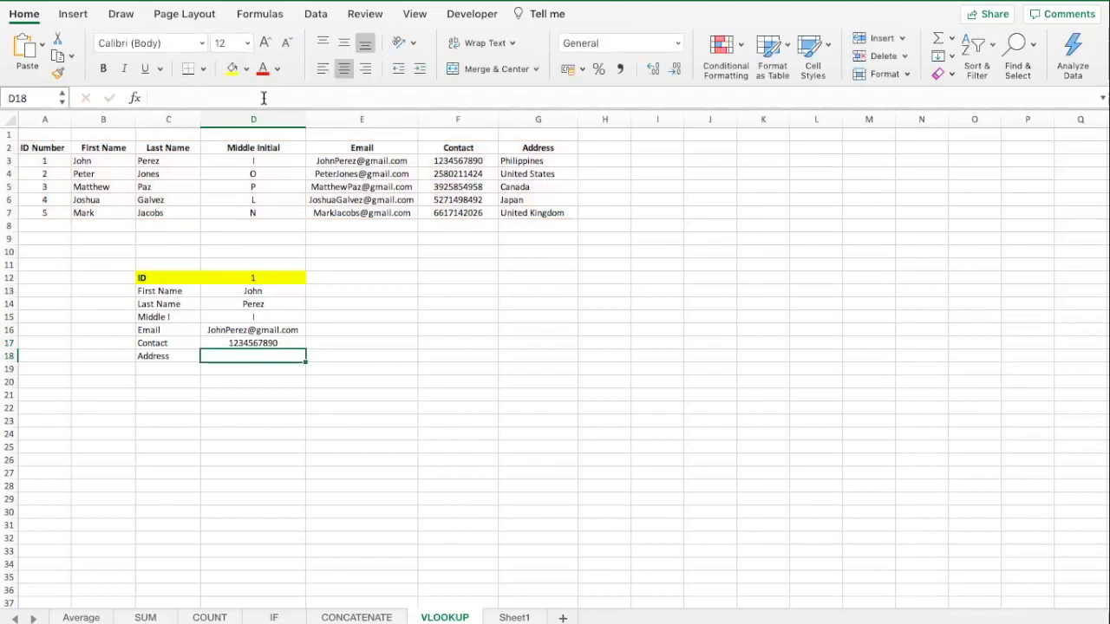
- Put the same VLOOKUP formula in D18 with column index 7 to look up the address
{"action": "type", "text": "=VLOOKUP(D12,A2:G7,5,)"}
{"action": "key", "text": "Left"}
{"action": "key", "text": "Left"}
{"action": "key", "text": "BackSpace"}
{"action": "type", "text": "7"}
{"action": "key", "text": "Return"}
{"action": "left_click", "coordinate": [340, 403]}
{"action": "left_click", "coordinate": [255, 405]}
{"action": "left_click_drag", "start_coordinate": [170, 278], "coordinate": [248, 355]}
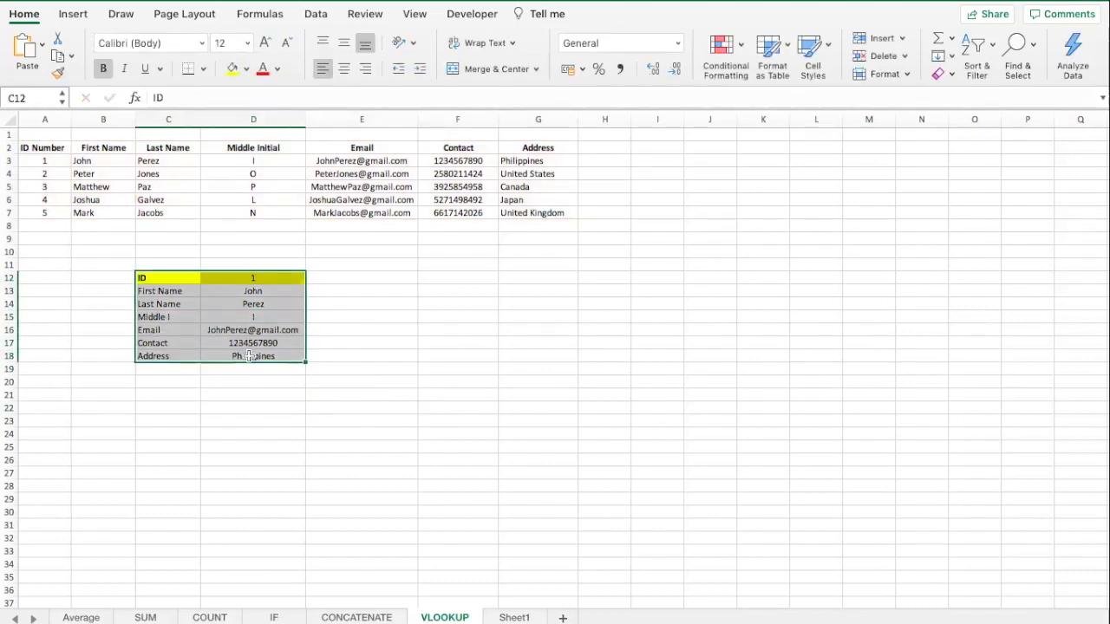
{"action": "left_click", "coordinate": [298, 407]}
- Change the lookup ID in D12 to 4
{"action": "left_click", "coordinate": [273, 278]}
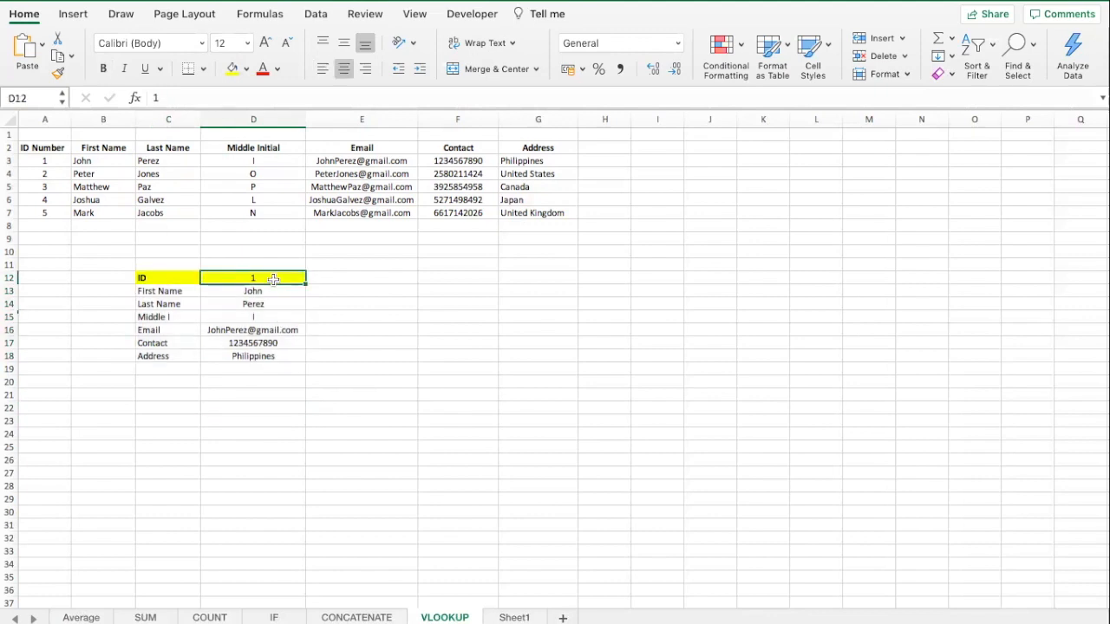
{"action": "type", "text": "4"}
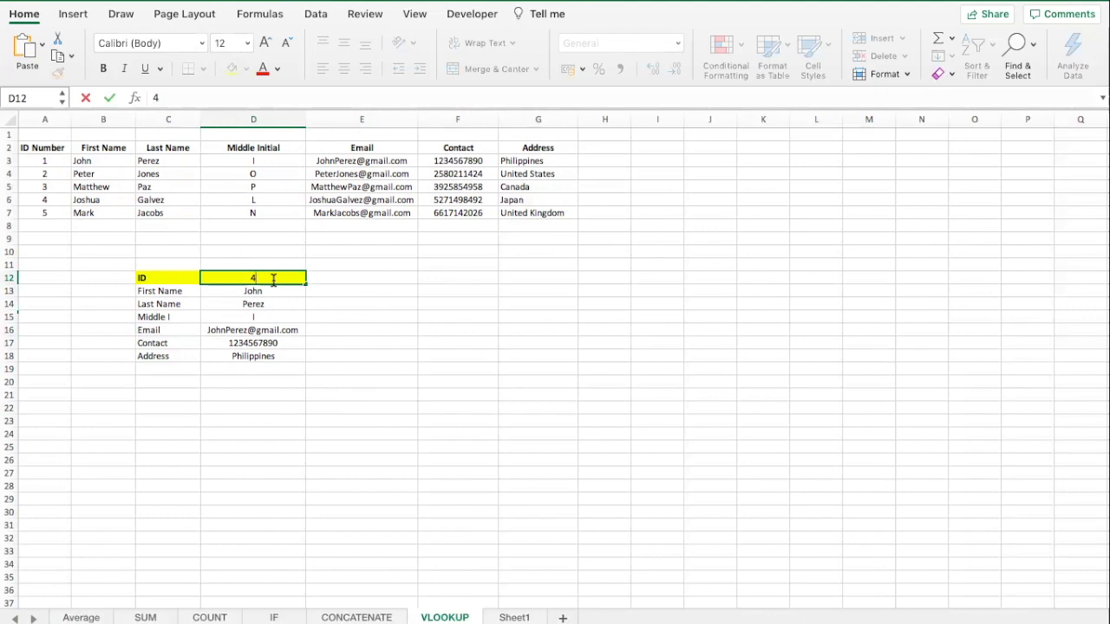
{"action": "key", "text": "Return"}
{"action": "key", "text": "Down"}
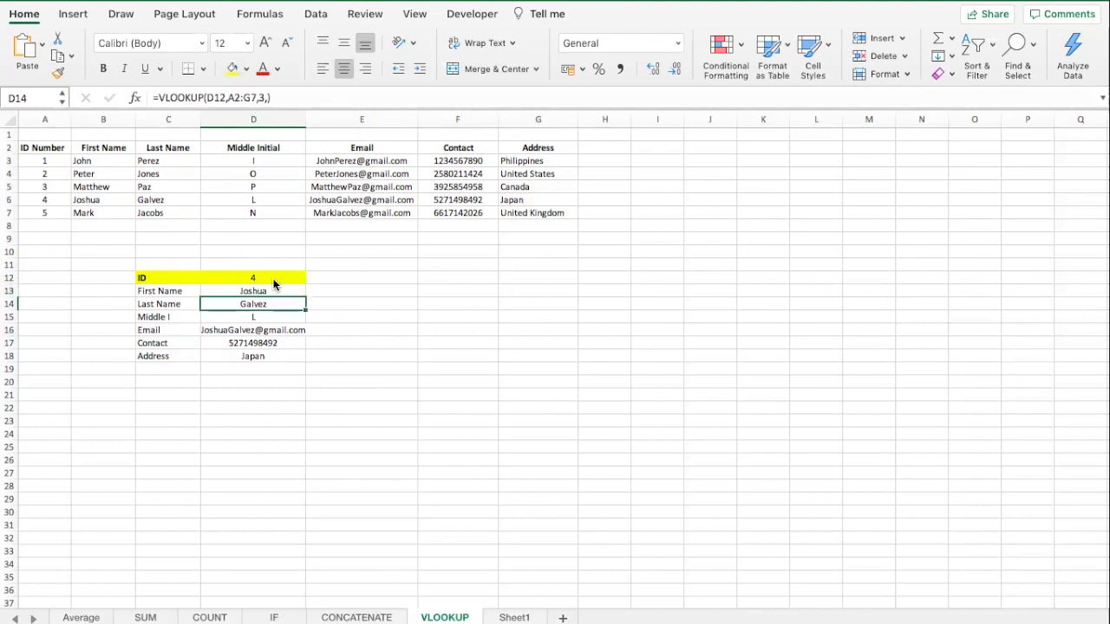
- Change the lookup ID in D12 to 5
{"action": "left_click", "coordinate": [174, 201]}
{"action": "left_click", "coordinate": [256, 276]}
{"action": "type", "text": "5"}
{"action": "key", "text": "Return"}
- Set the lookup ID in D12 to 6 to test an ID missing from the source table
{"action": "left_click", "coordinate": [258, 279]}
{"action": "type", "text": "6"}
{"action": "key", "text": "Return"}
{"action": "left_click", "coordinate": [259, 283]}
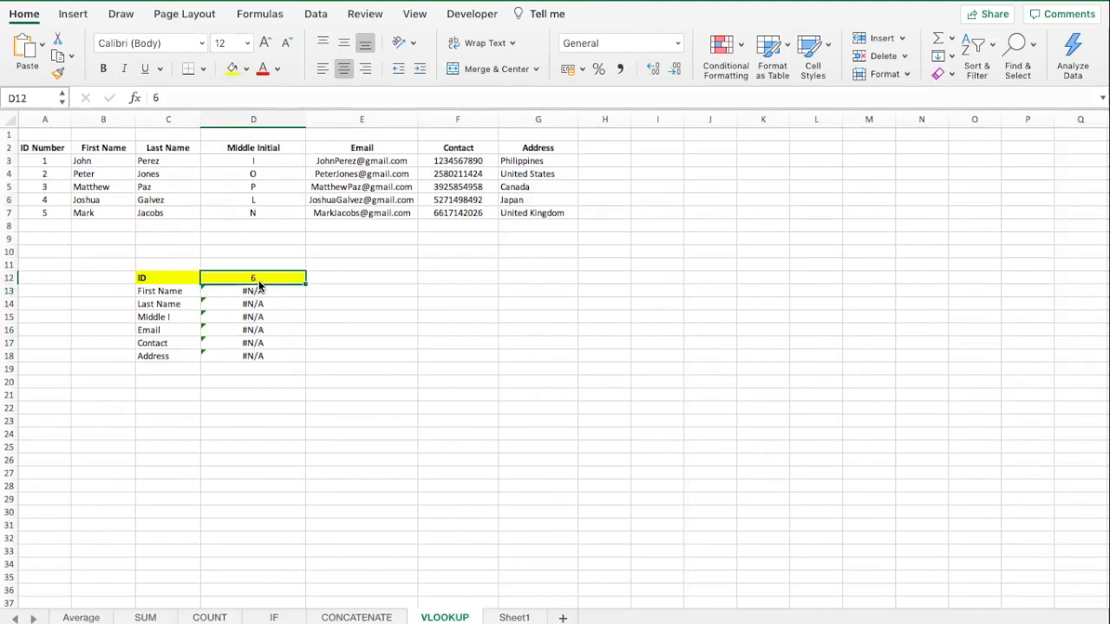
{"action": "left_click", "coordinate": [53, 225]}
{"action": "left_click", "coordinate": [164, 227]}
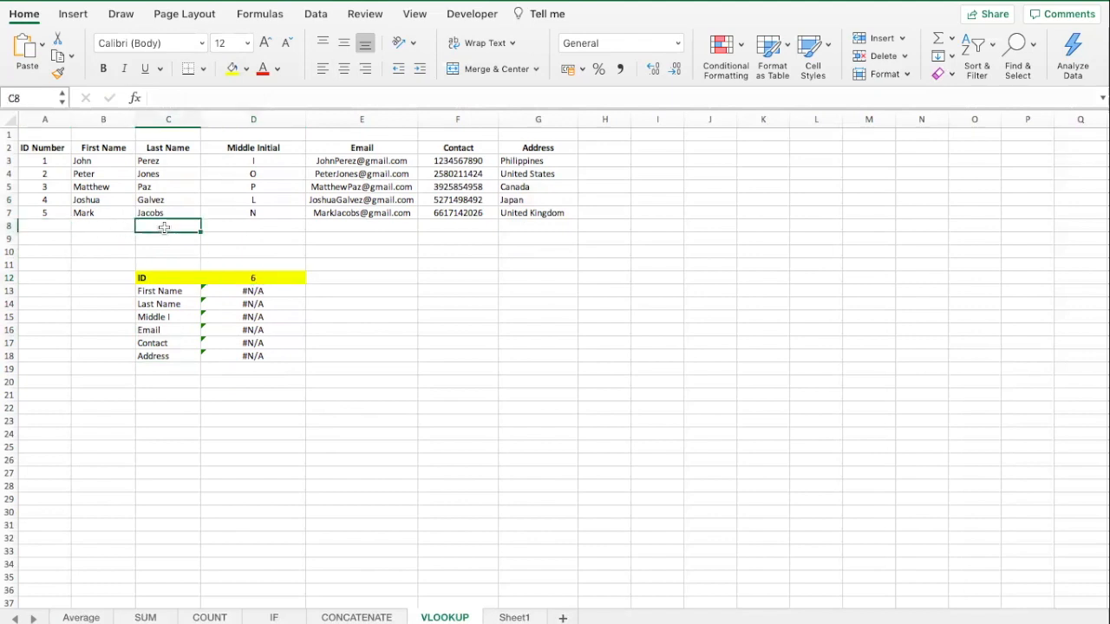
- Try 6 as the last record's ID number in A7, and restore it to 5
{"action": "left_click", "coordinate": [52, 212]}
{"action": "type", "text": "6"}
{"action": "key", "text": "Return"}
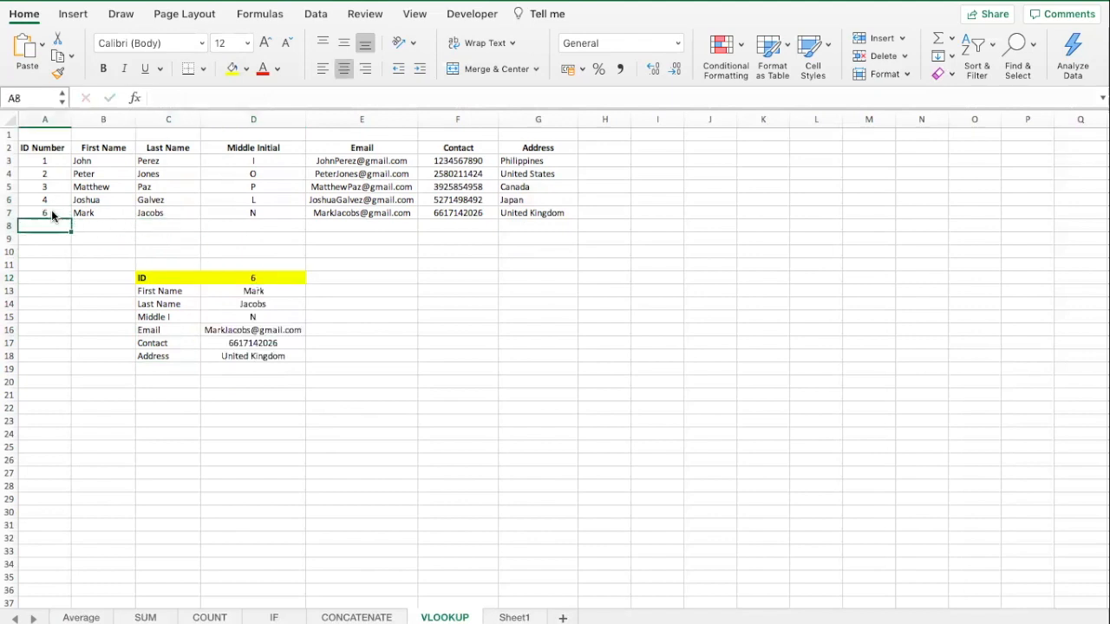
{"action": "left_click", "coordinate": [40, 210]}
{"action": "type", "text": "5"}
{"action": "key", "text": "Return"}
{"action": "left_click", "coordinate": [319, 300]}
{"action": "left_click", "coordinate": [283, 394]}
- Change the lookup ID in D12 to 3
{"action": "left_click", "coordinate": [264, 278]}
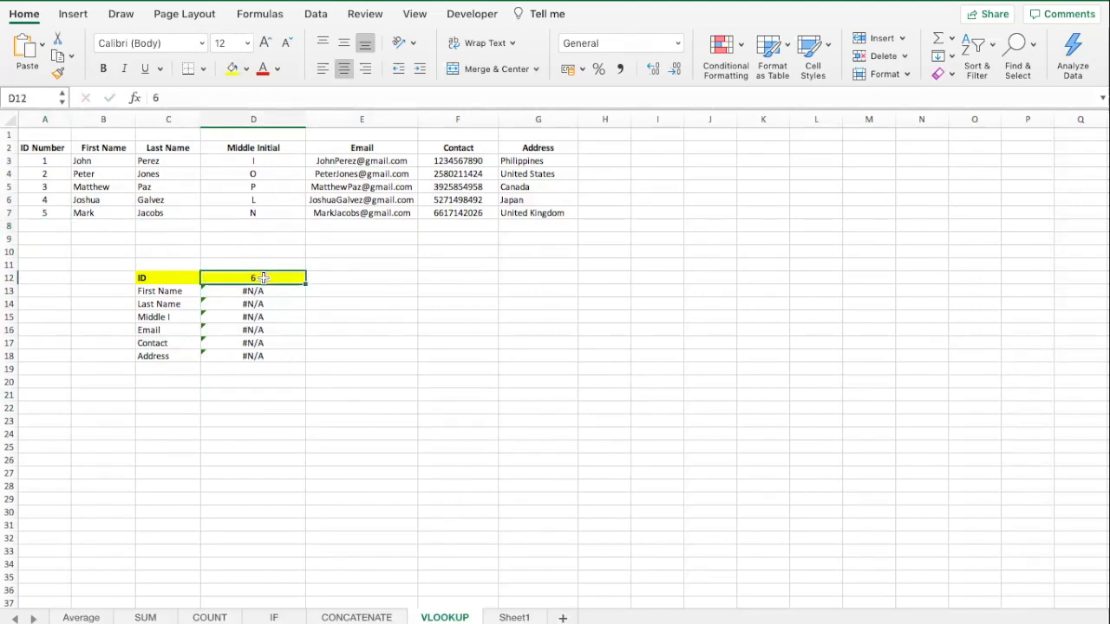
{"action": "type", "text": "3"}
{"action": "key", "text": "Return"}
{"action": "left_click", "coordinate": [341, 313]}
{"action": "left_click", "coordinate": [279, 435]}
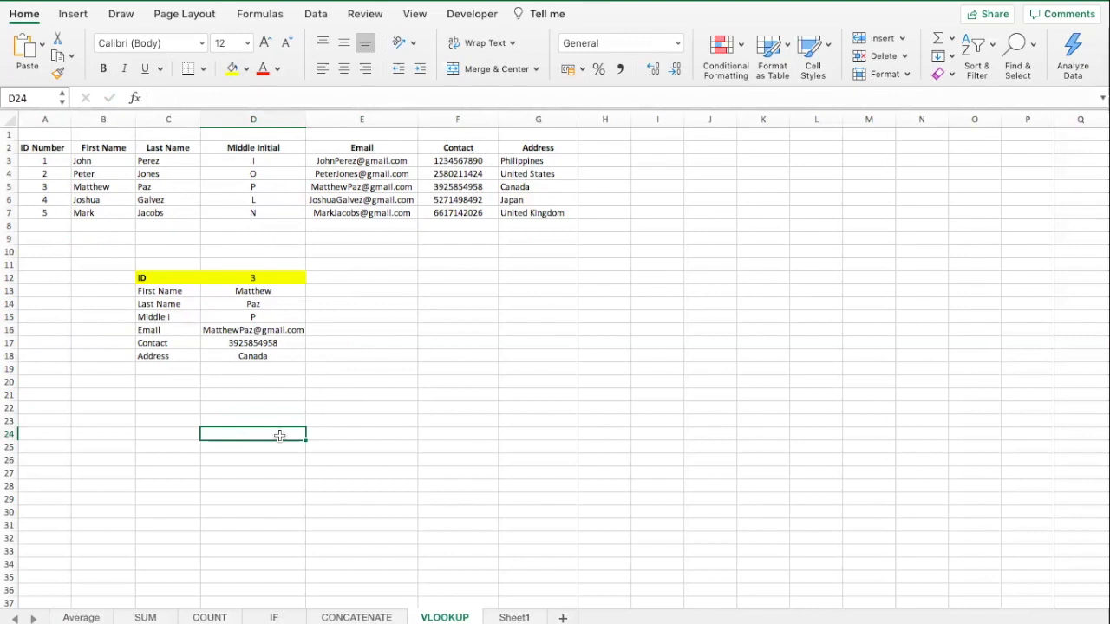
{"action": "left_click", "coordinate": [389, 378]}
{"action": "left_click", "coordinate": [283, 411]}
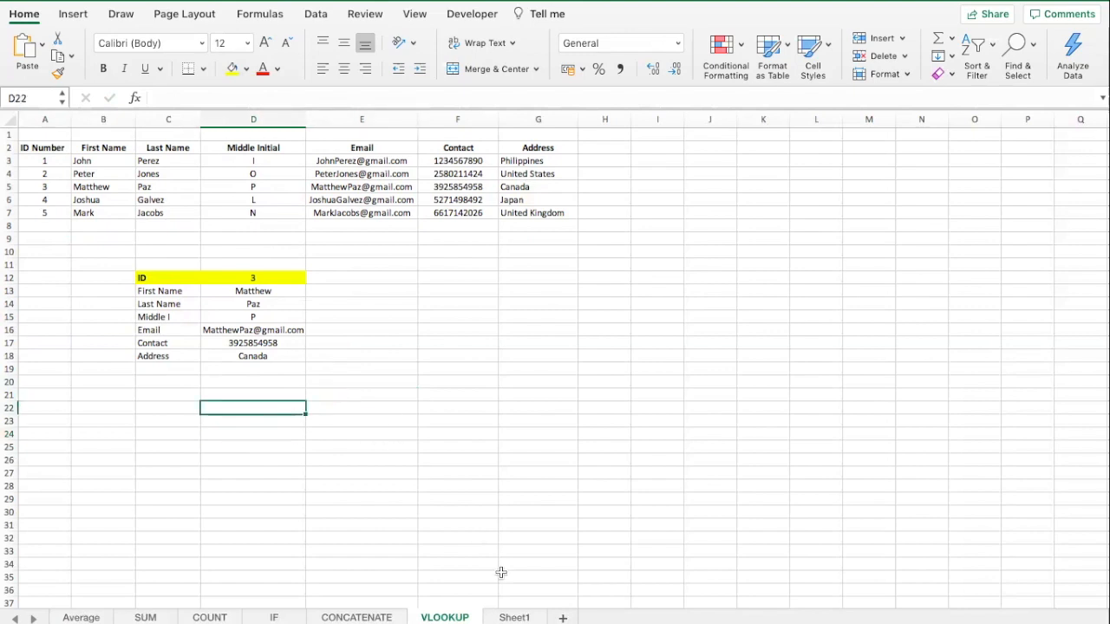
- Examine the lookup card on Sheet1 and the cross-sheet VLOOKUP formulas in its first and last name cells
{"action": "left_click", "coordinate": [514, 617]}
{"action": "left_click", "coordinate": [369, 397]}
{"action": "left_click", "coordinate": [156, 268]}
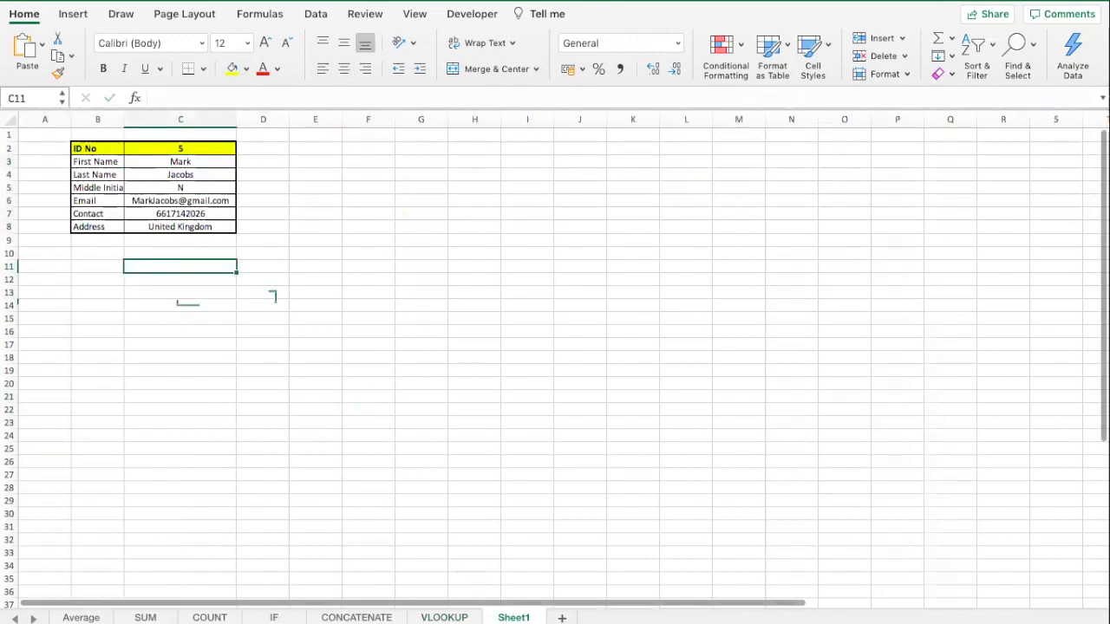
{"action": "left_click", "coordinate": [117, 330]}
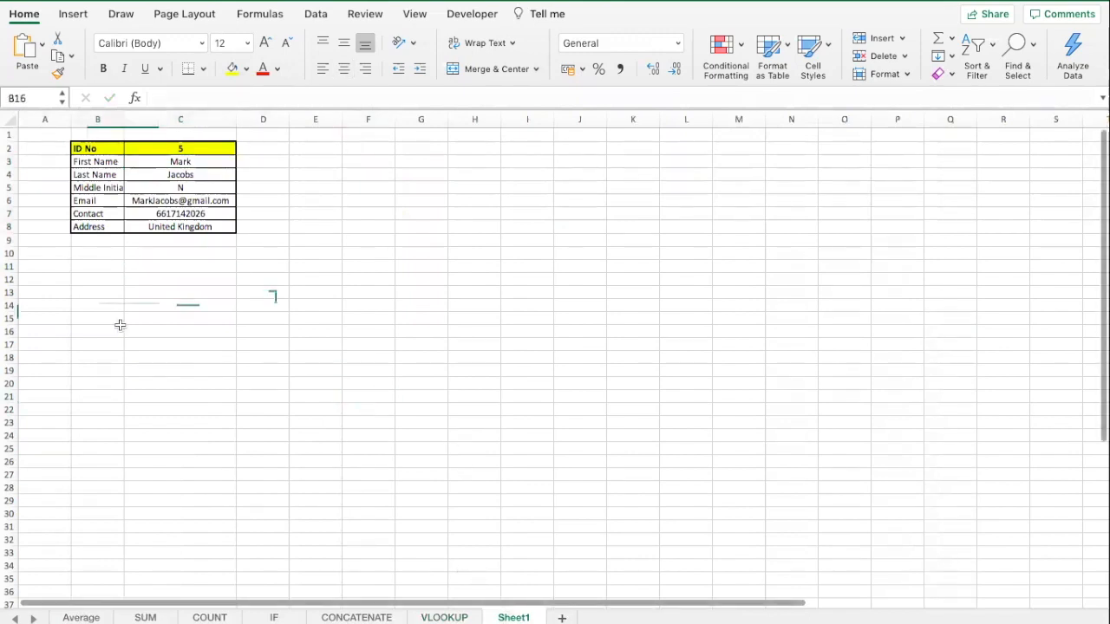
{"action": "left_click", "coordinate": [92, 149]}
{"action": "left_click", "coordinate": [155, 163]}
{"action": "left_click", "coordinate": [155, 173]}
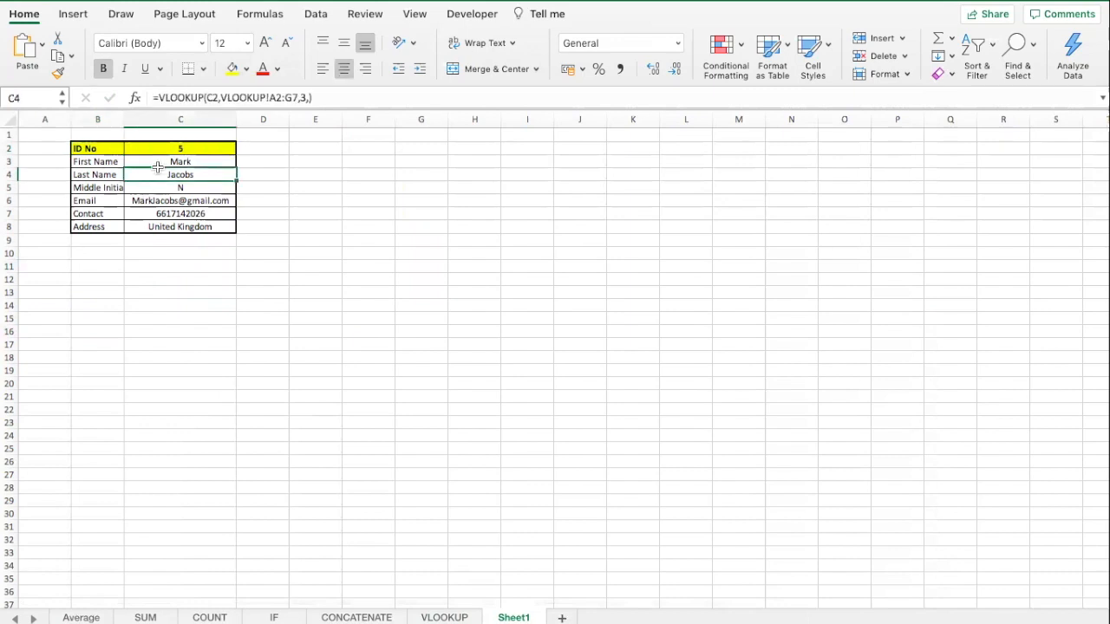
{"action": "left_click", "coordinate": [185, 151]}
{"action": "left_click", "coordinate": [185, 163]}
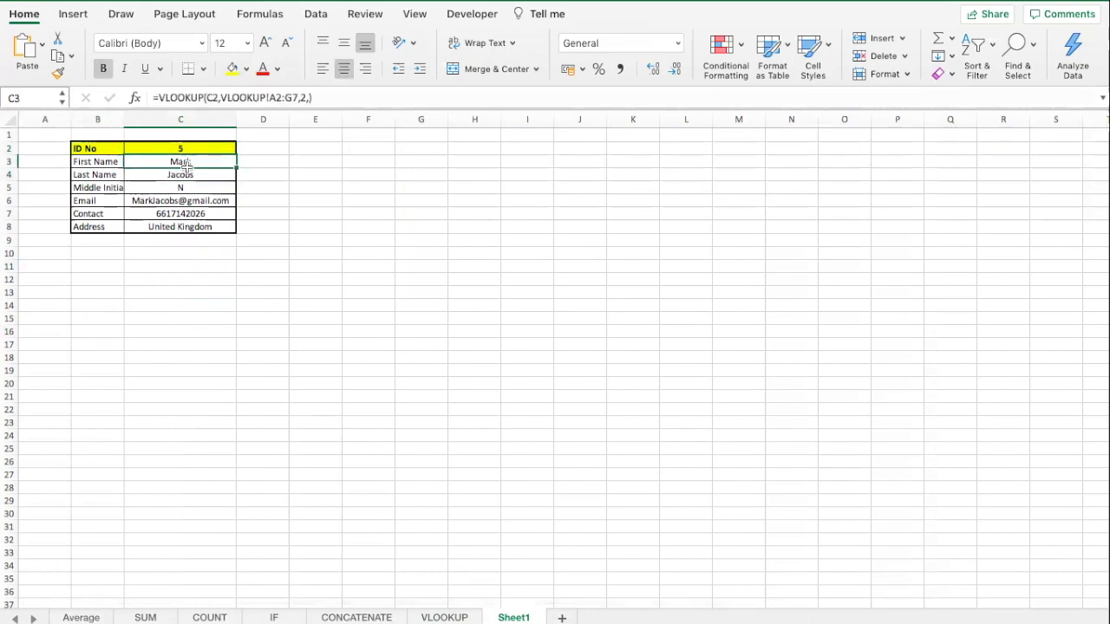
- Set the ID No in C2 of Sheet1 to 1
{"action": "left_click", "coordinate": [185, 149]}
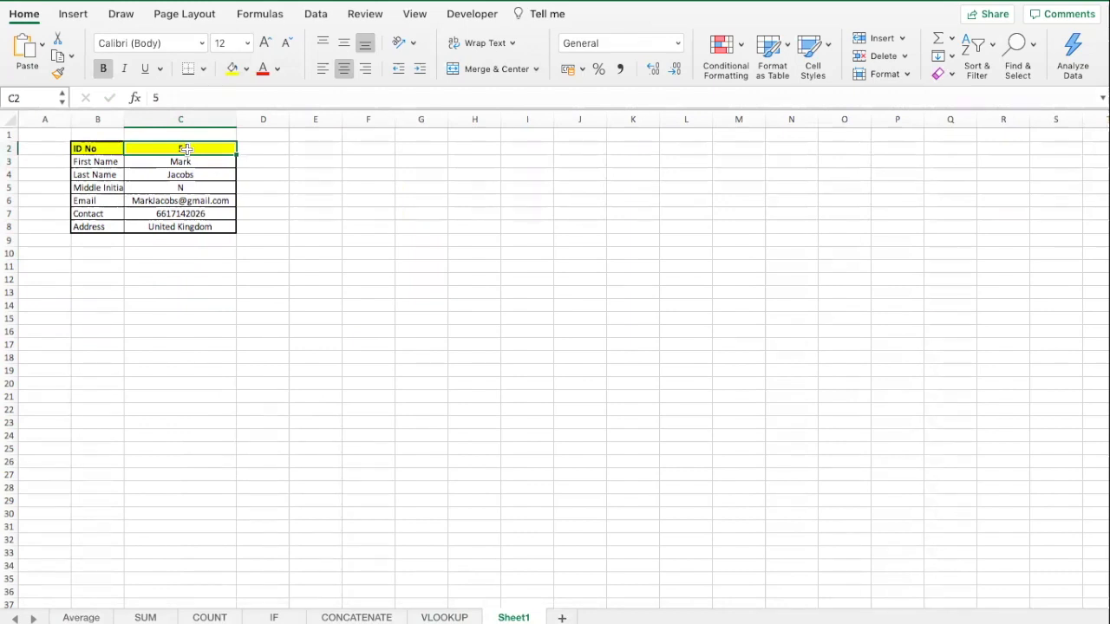
{"action": "left_click", "coordinate": [173, 97]}
{"action": "key", "text": "BackSpace"}
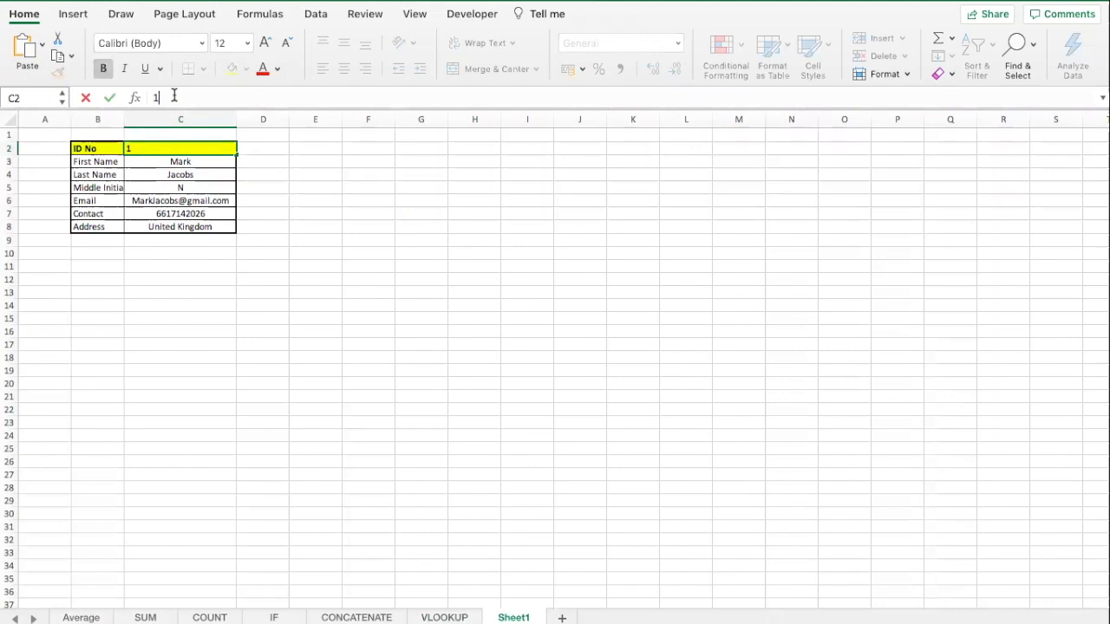
{"action": "type", "text": "1"}
{"action": "key", "text": "Return"}
{"action": "left_click", "coordinate": [389, 421]}
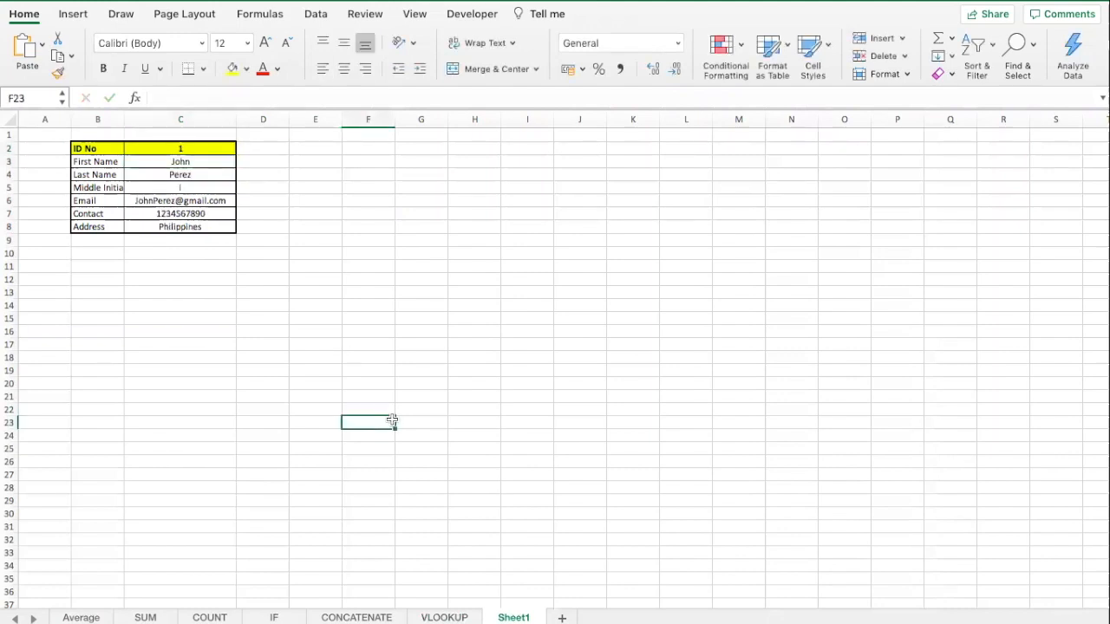
- Check the record for ID 1 in the source table on the VLOOKUP sheet
{"action": "left_click", "coordinate": [440, 613]}
{"action": "left_click", "coordinate": [368, 408]}
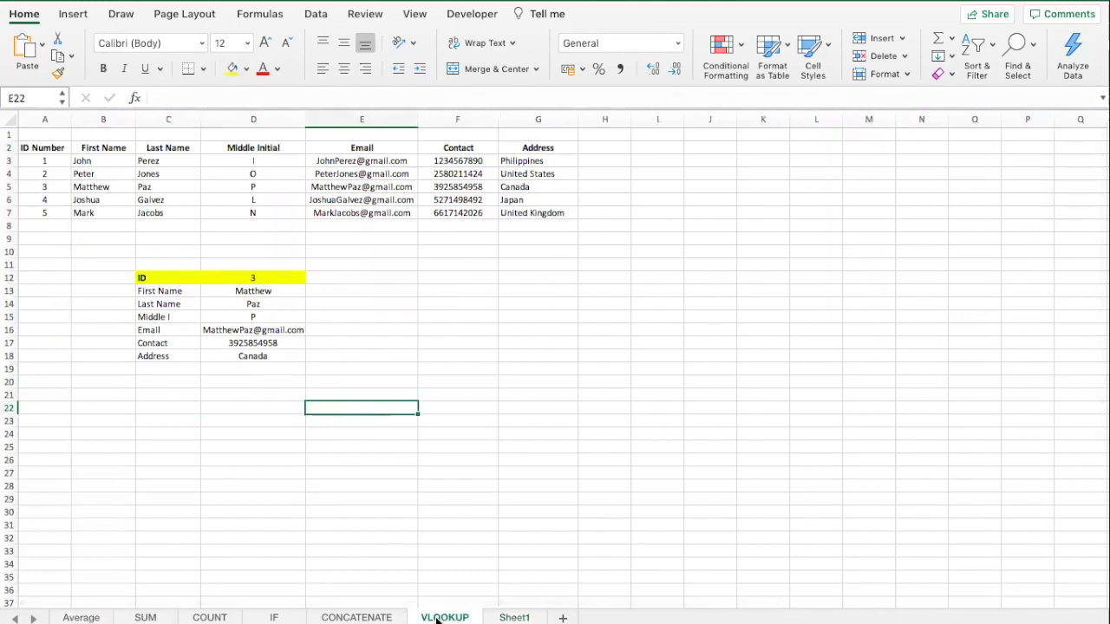
{"action": "left_click", "coordinate": [229, 421]}
{"action": "left_click", "coordinate": [211, 208]}
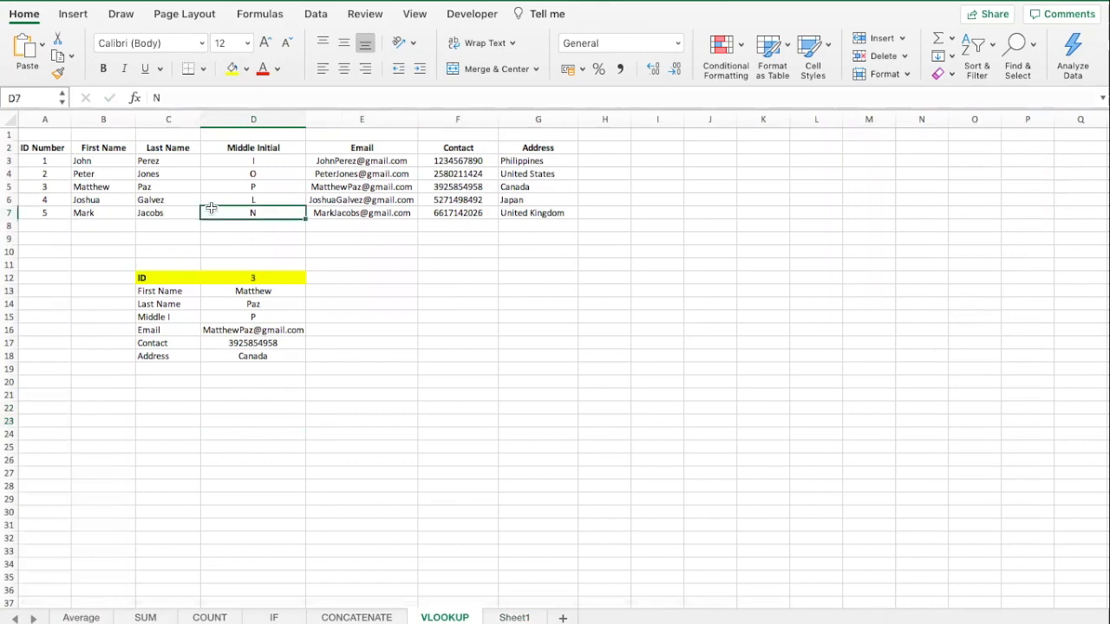
{"action": "left_click", "coordinate": [83, 160]}
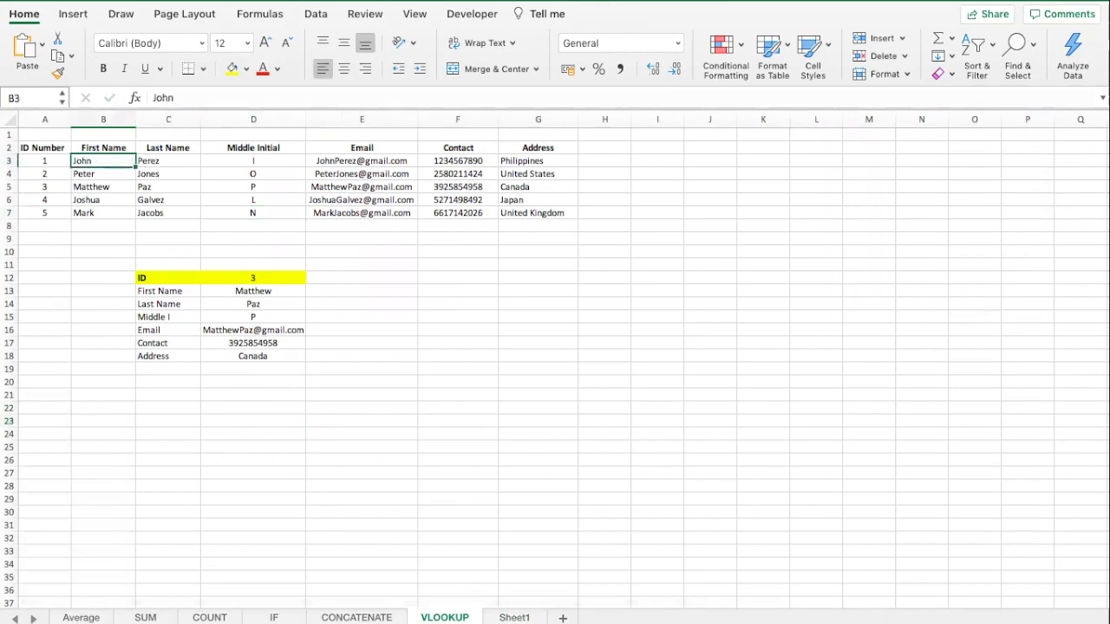
- Set the ID No in C2 of Sheet1 to 3
{"action": "left_click", "coordinate": [514, 617]}
{"action": "left_click", "coordinate": [185, 149]}
{"action": "type", "text": "3"}
{"action": "key", "text": "Return"}
{"action": "left_click", "coordinate": [317, 265]}
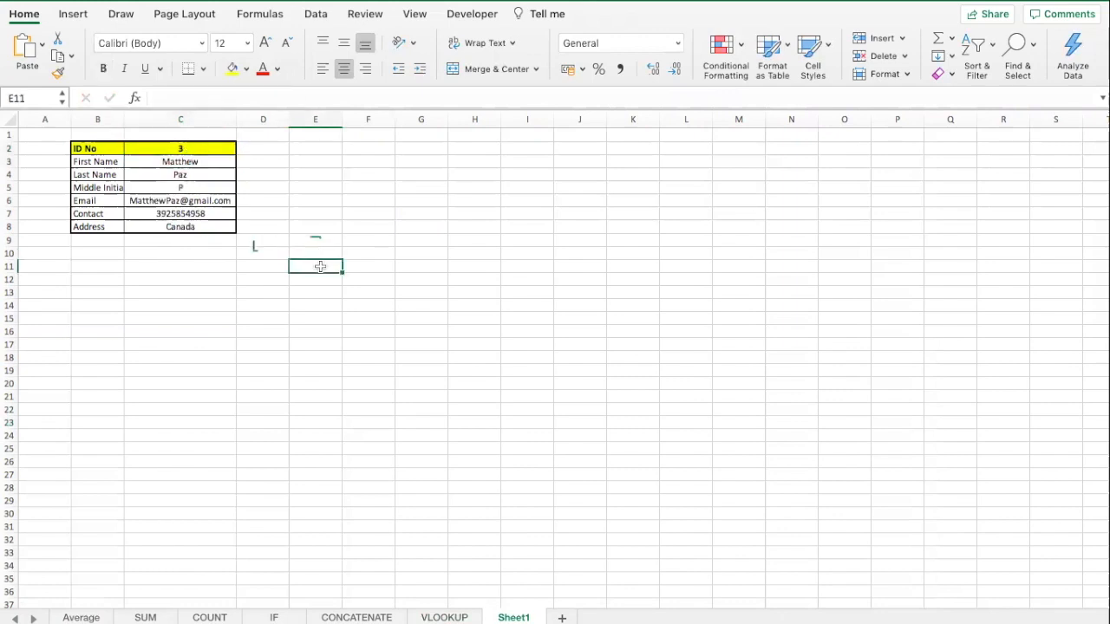
- Compare the source record for ID 3 on the VLOOKUP sheet with the lookup card on Sheet1
{"action": "left_click", "coordinate": [436, 619]}
{"action": "left_click", "coordinate": [114, 188]}
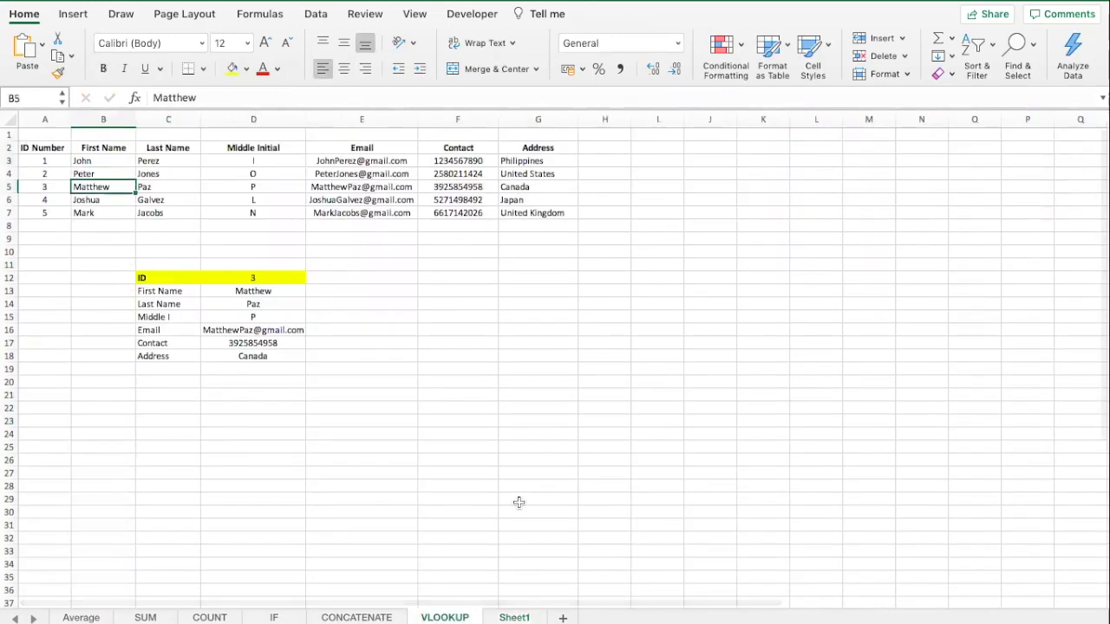
{"action": "left_click", "coordinate": [515, 617]}
{"action": "double_click", "coordinate": [366, 317]}
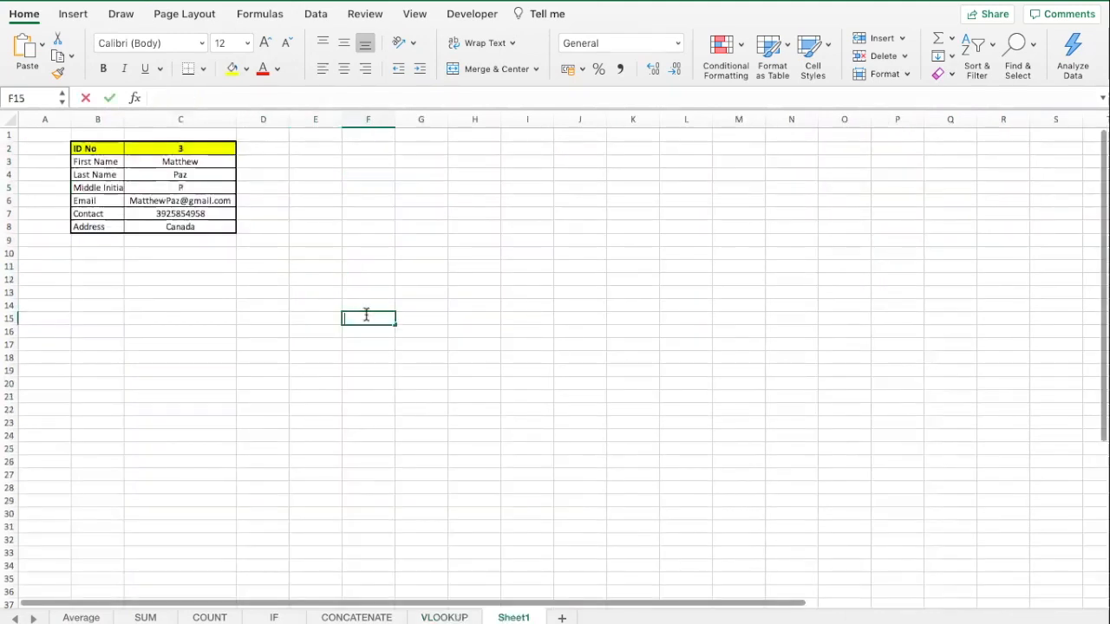
{"action": "left_click", "coordinate": [371, 292]}
{"action": "left_click", "coordinate": [328, 315]}
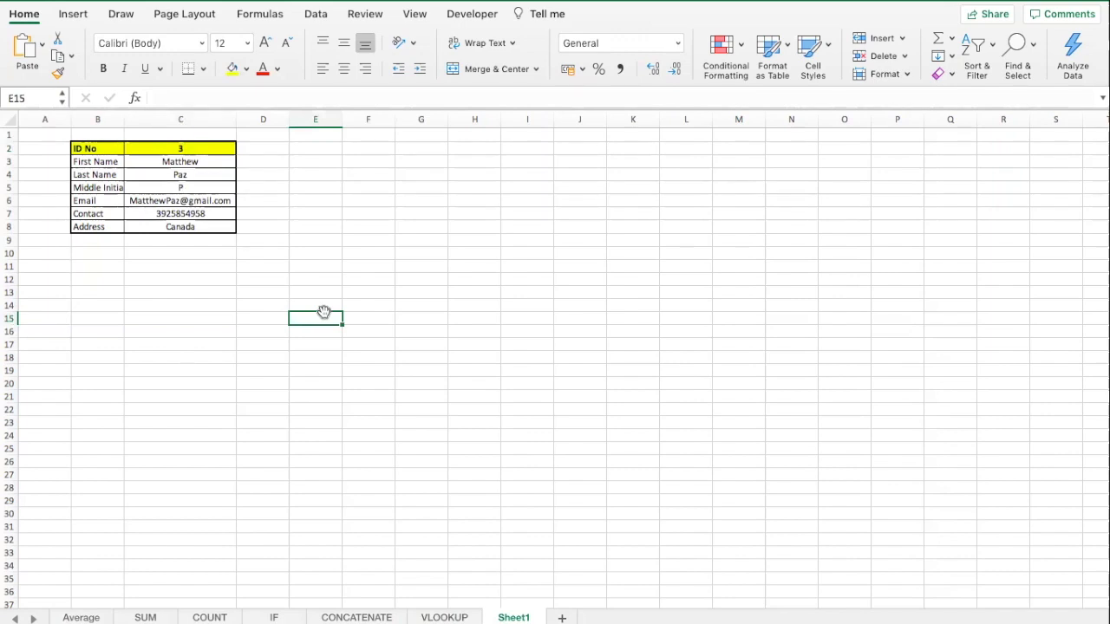
{"action": "left_click", "coordinate": [378, 331]}
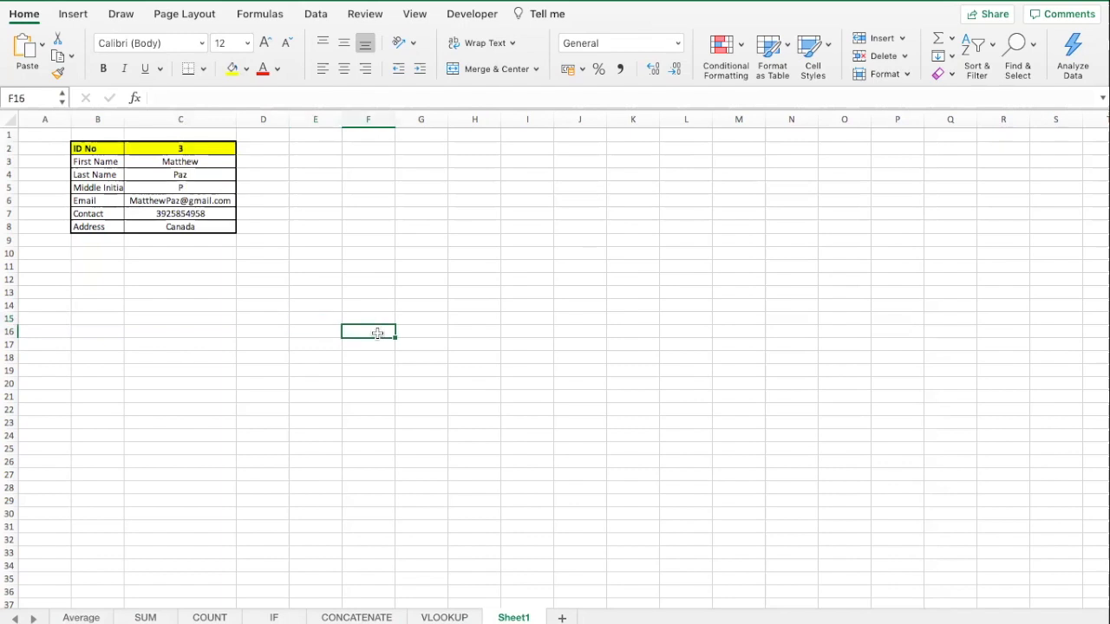